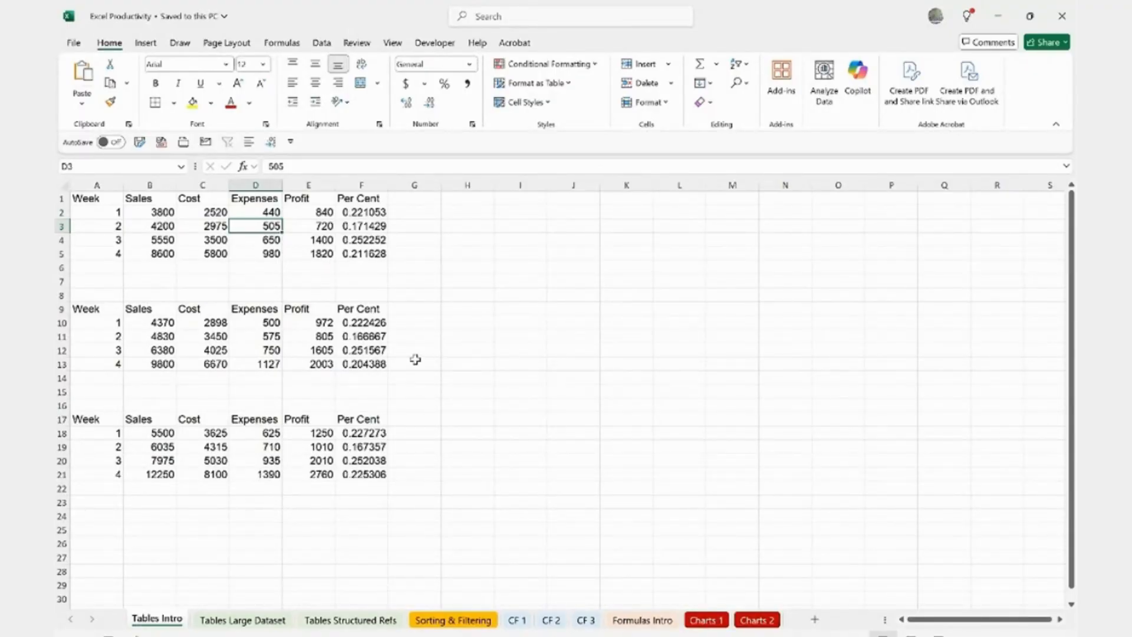
Step: Format the first data block (A1:F5) as a table with headers, using the darker blue medium style with light blue bands
left_click(180, 241)
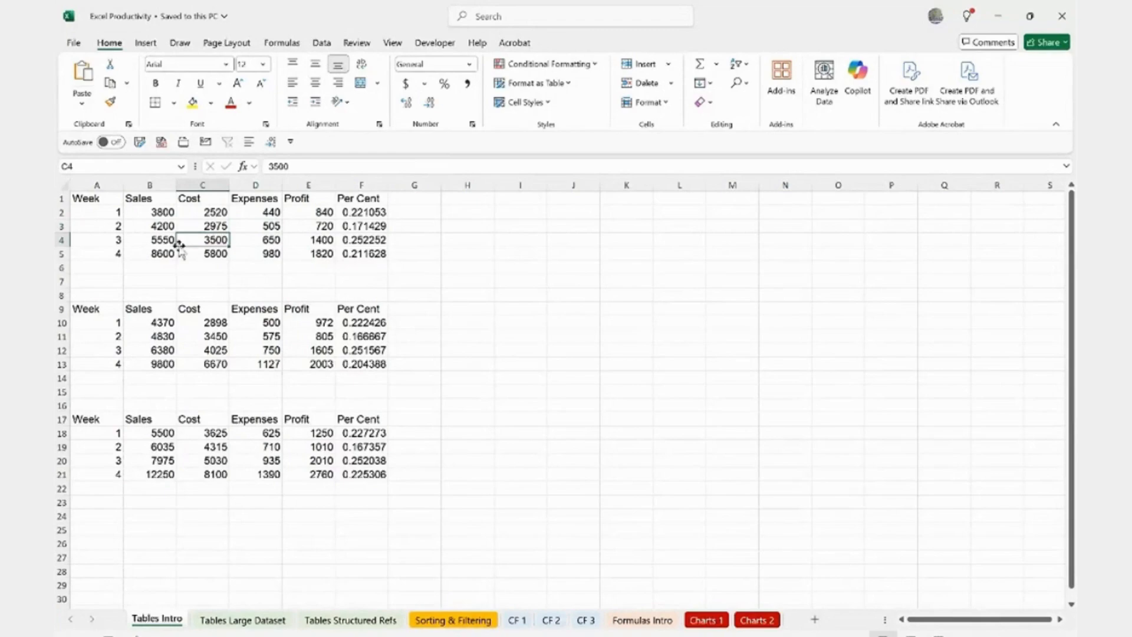
left_click(258, 240)
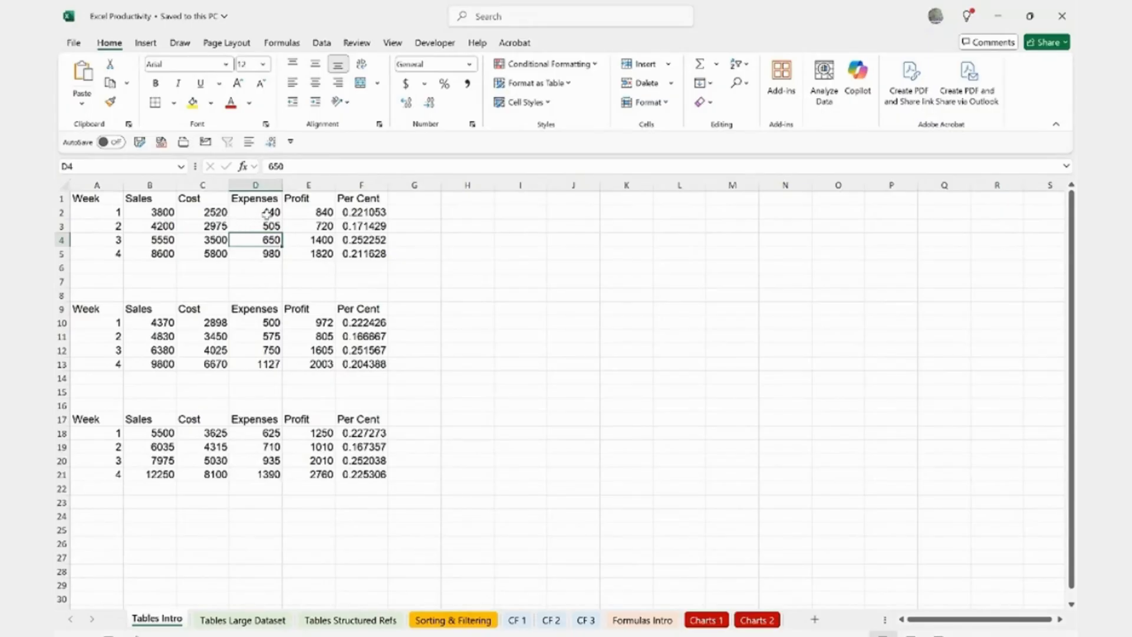
left_click(252, 227)
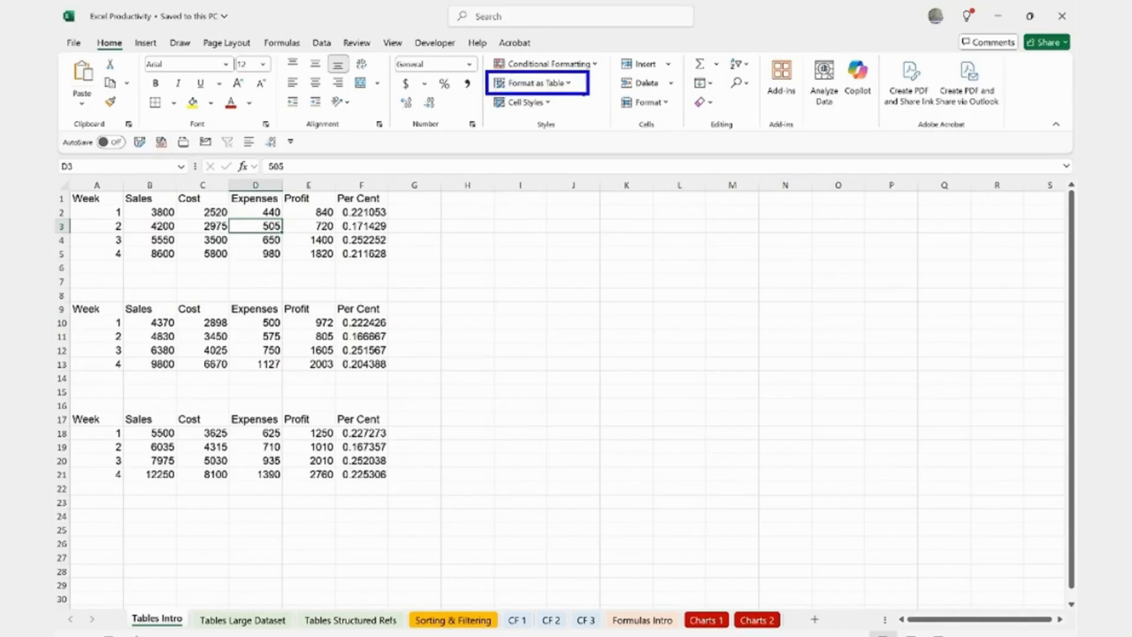
left_click(530, 85)
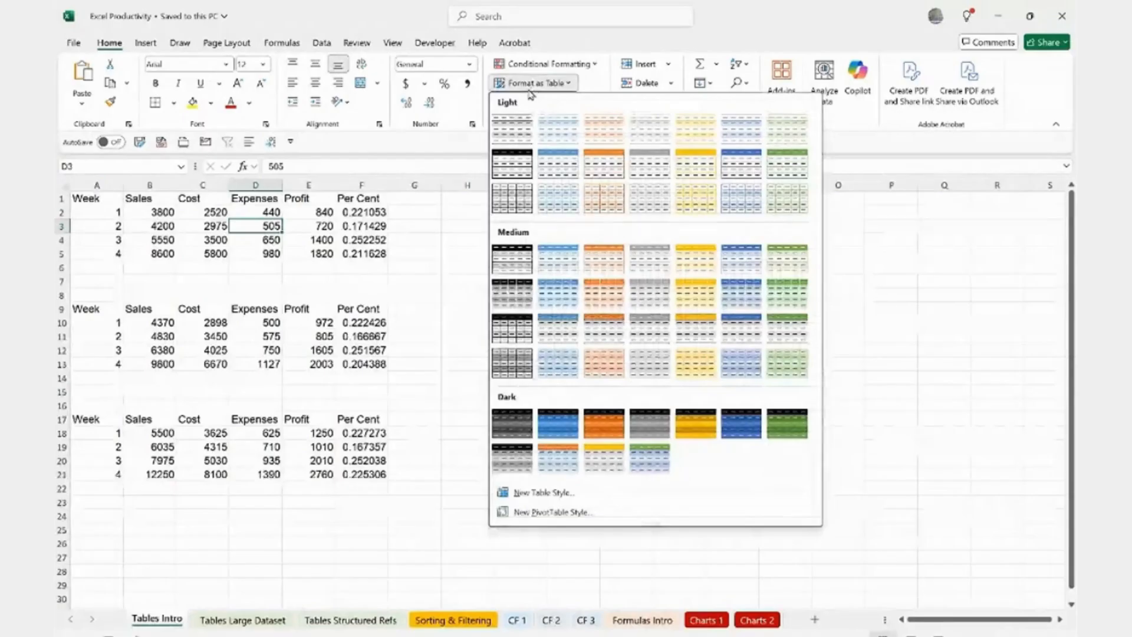
left_click(747, 267)
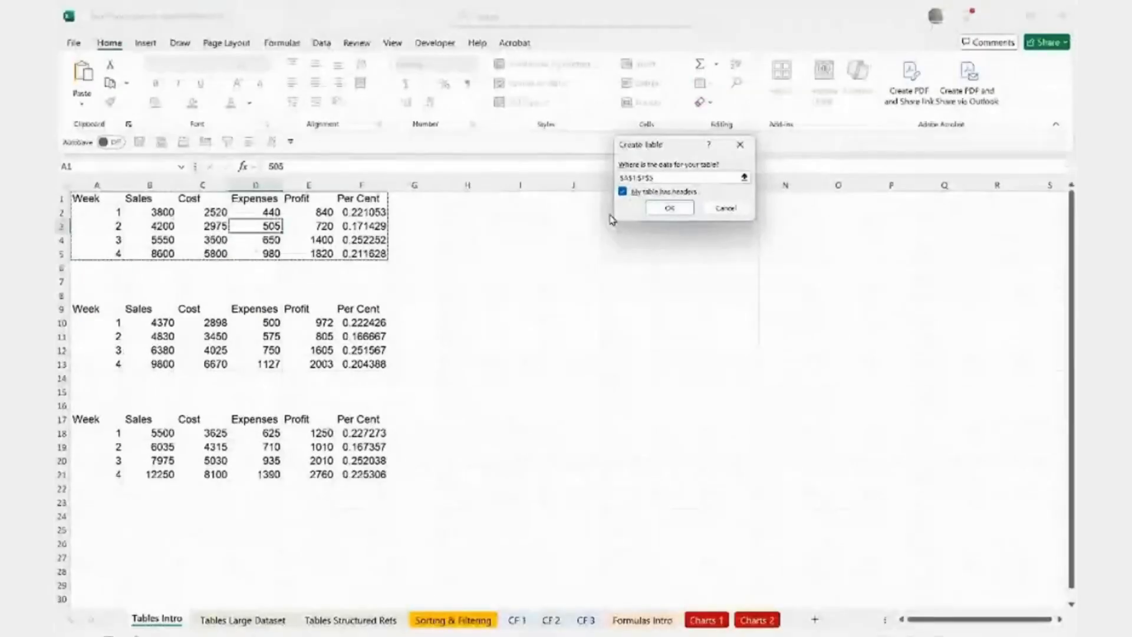
left_click(659, 209)
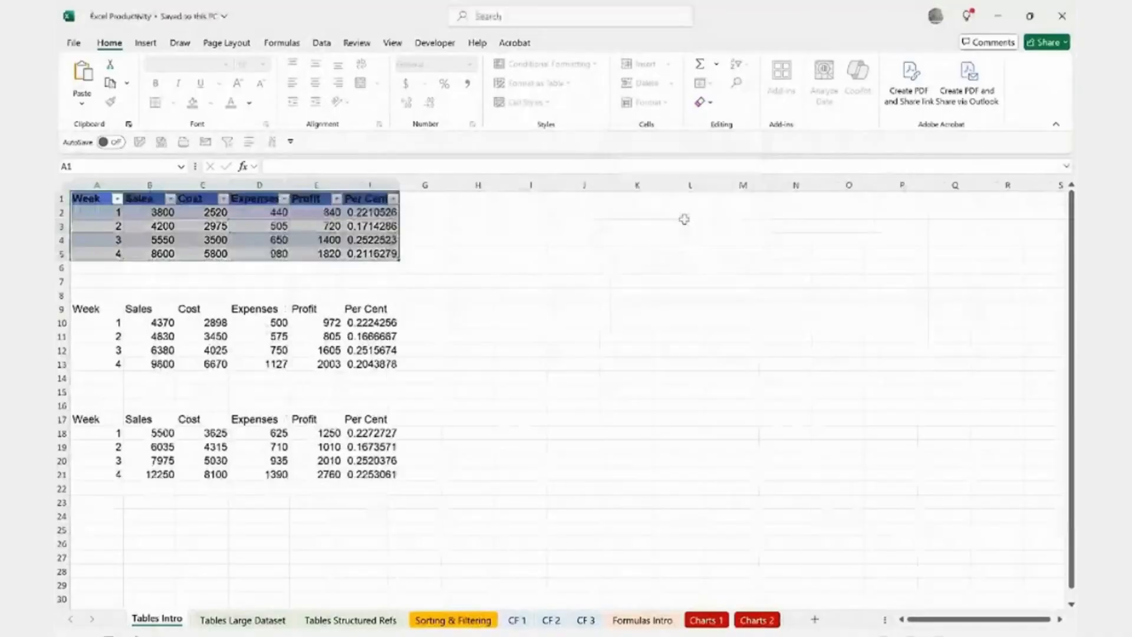
left_click(651, 281)
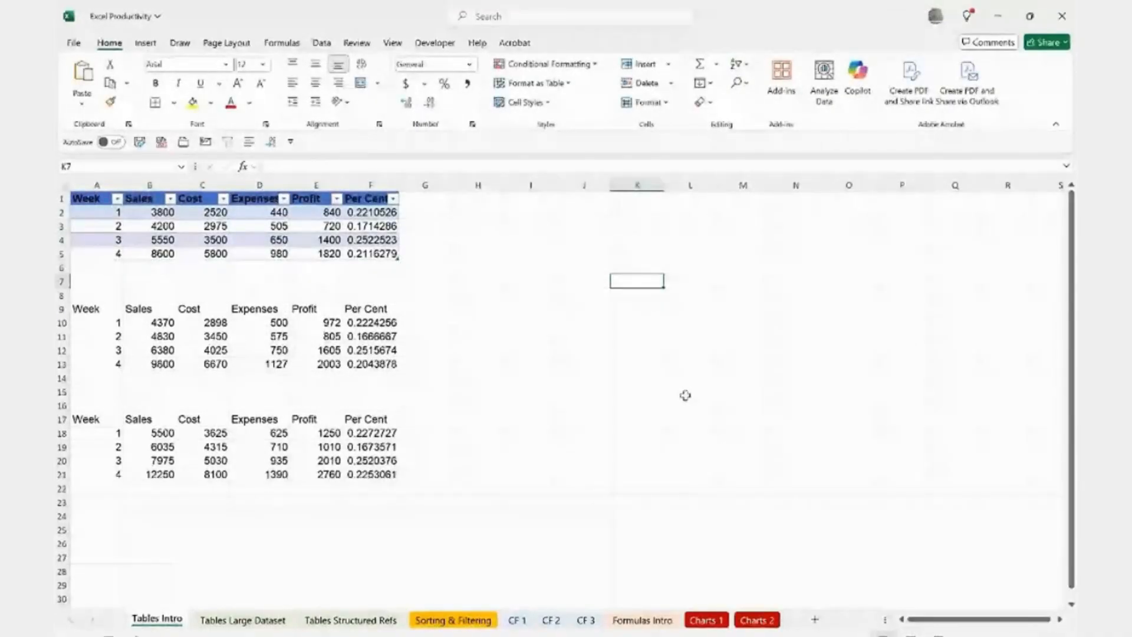
Step: Format the second data block (A9:F13) as a table with headers, using the orange medium style
left_click(222, 352)
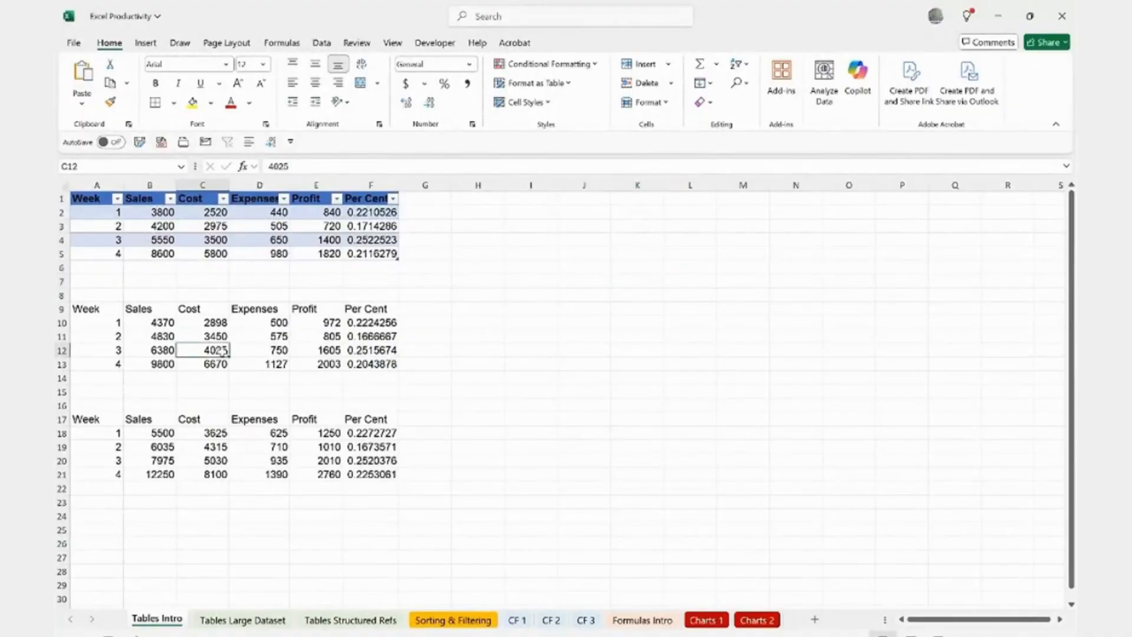
left_click(529, 83)
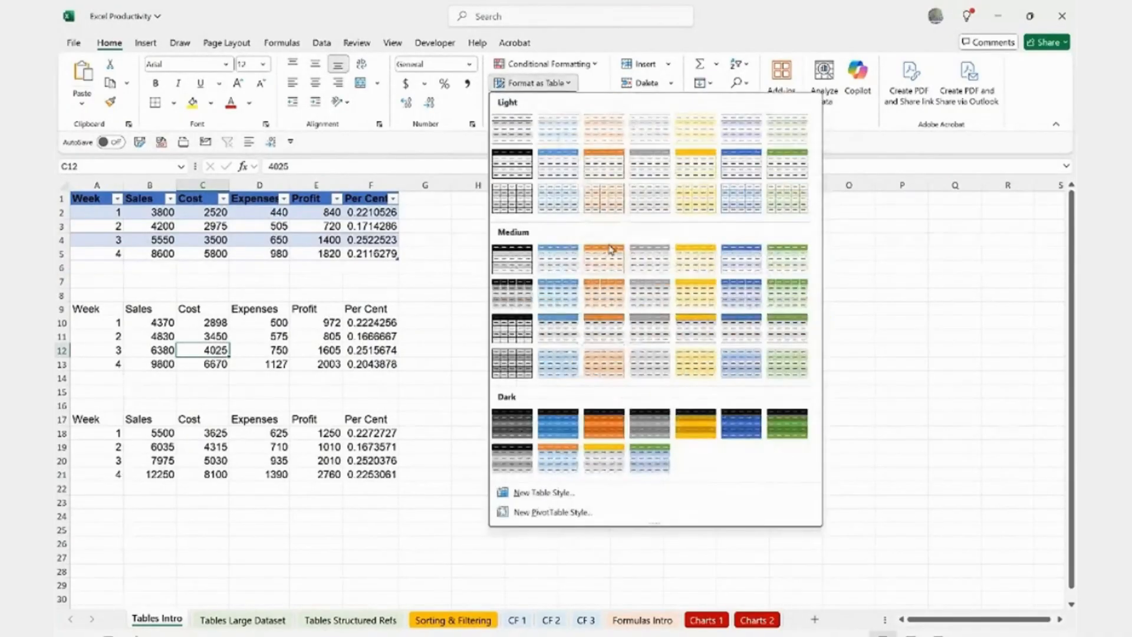
left_click(610, 248)
left_click(665, 207)
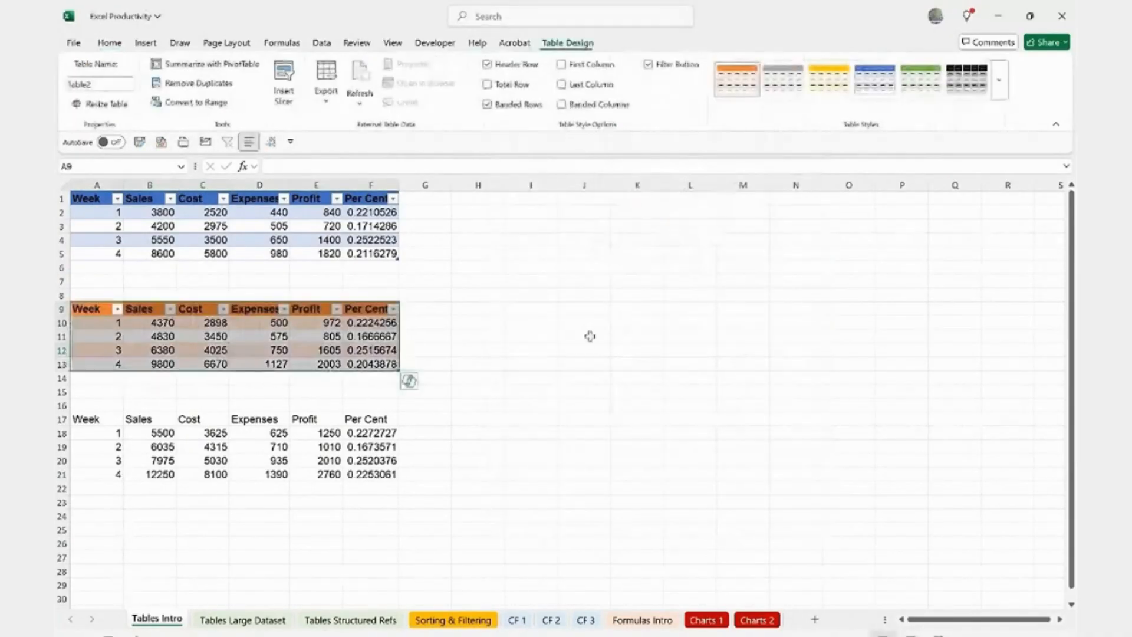
left_click(575, 395)
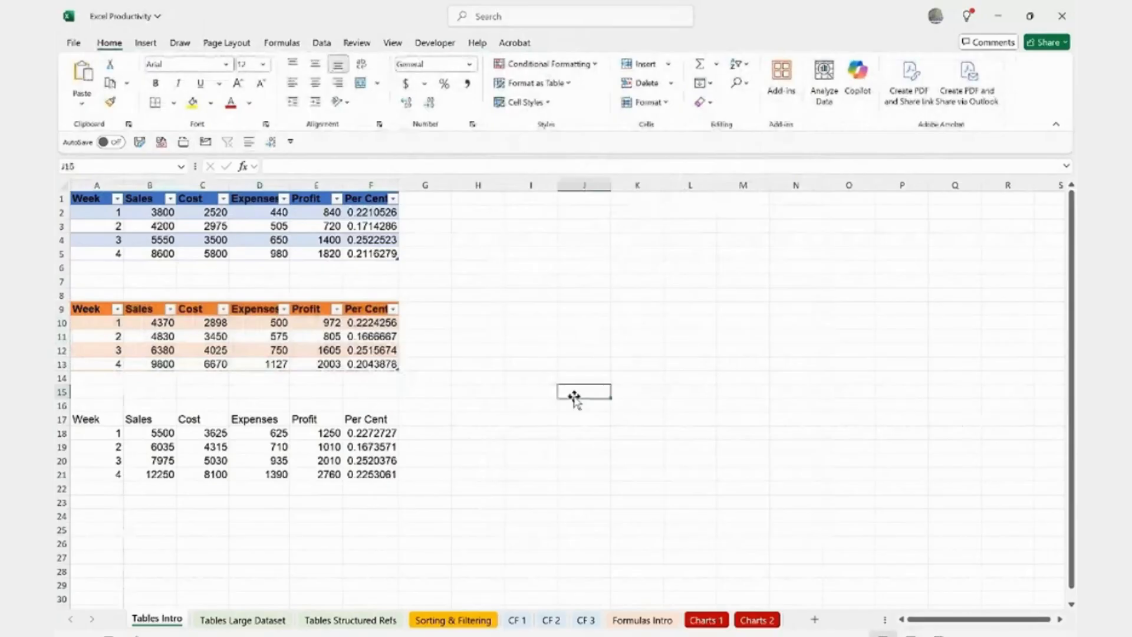
Step: Format the third data block (A17:F21) as a table with headers, using the dark style with green header and blue rows
left_click(252, 449)
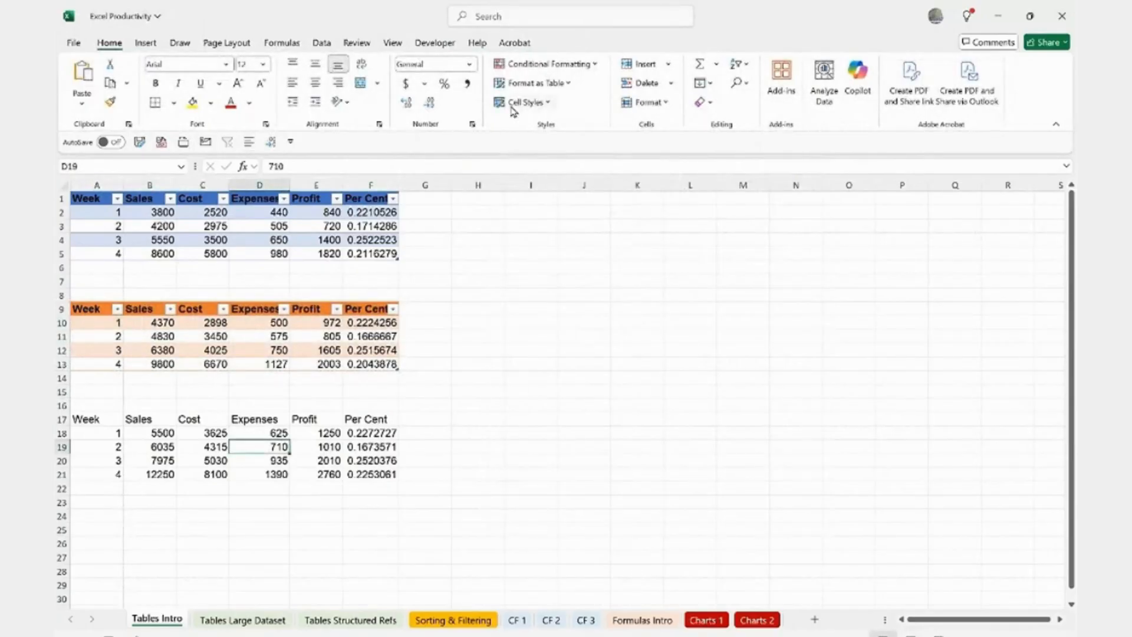
left_click(528, 84)
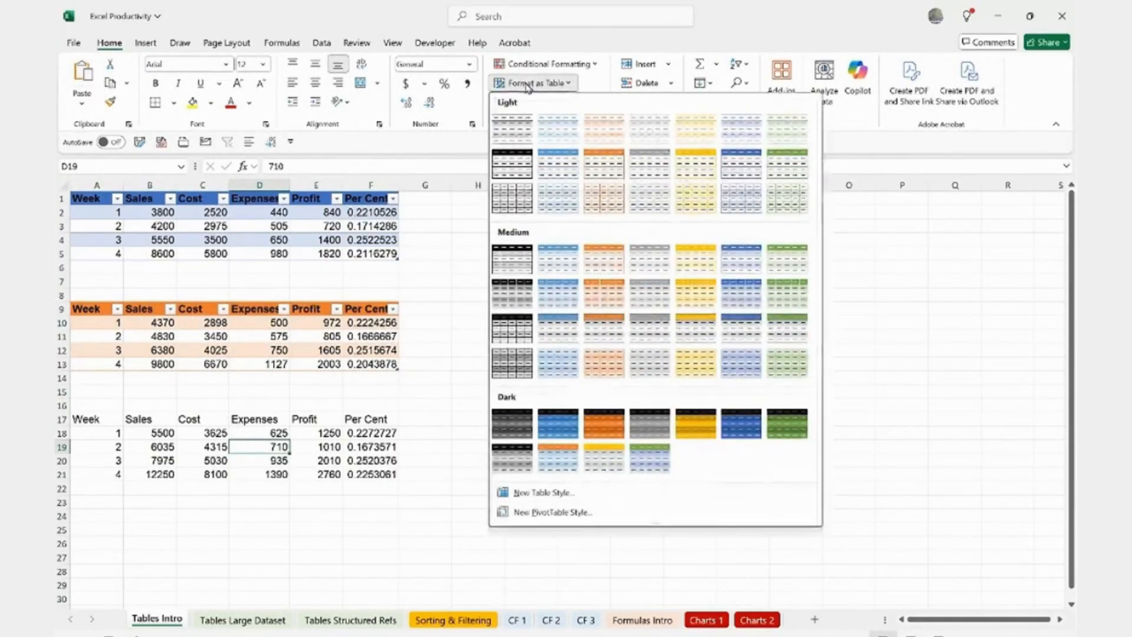
left_click(647, 458)
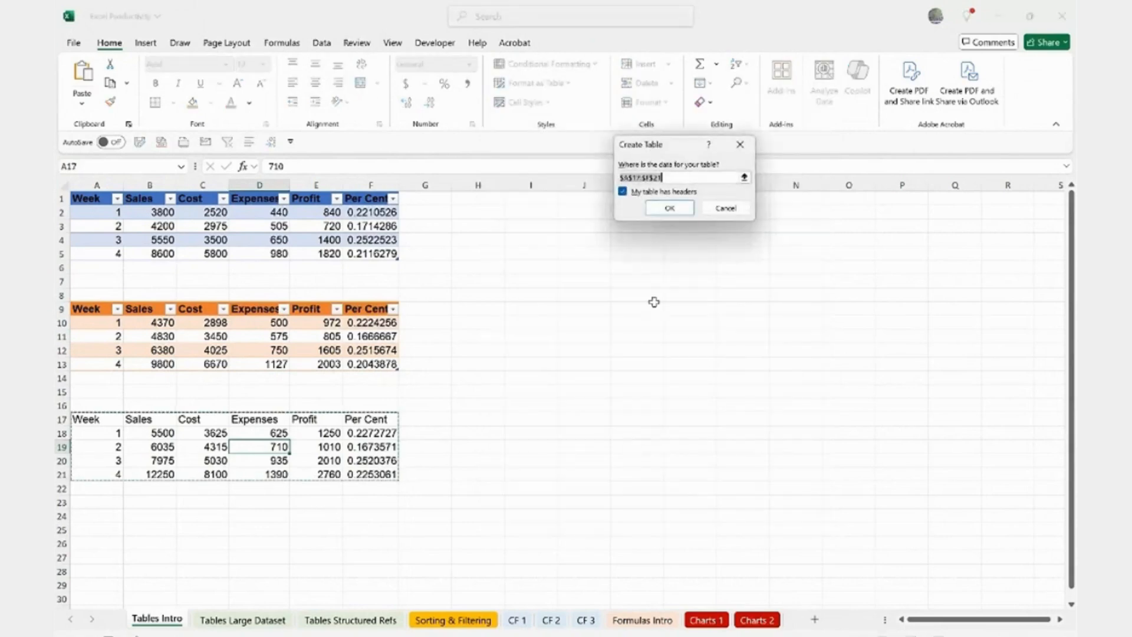
left_click(668, 208)
left_click(521, 446)
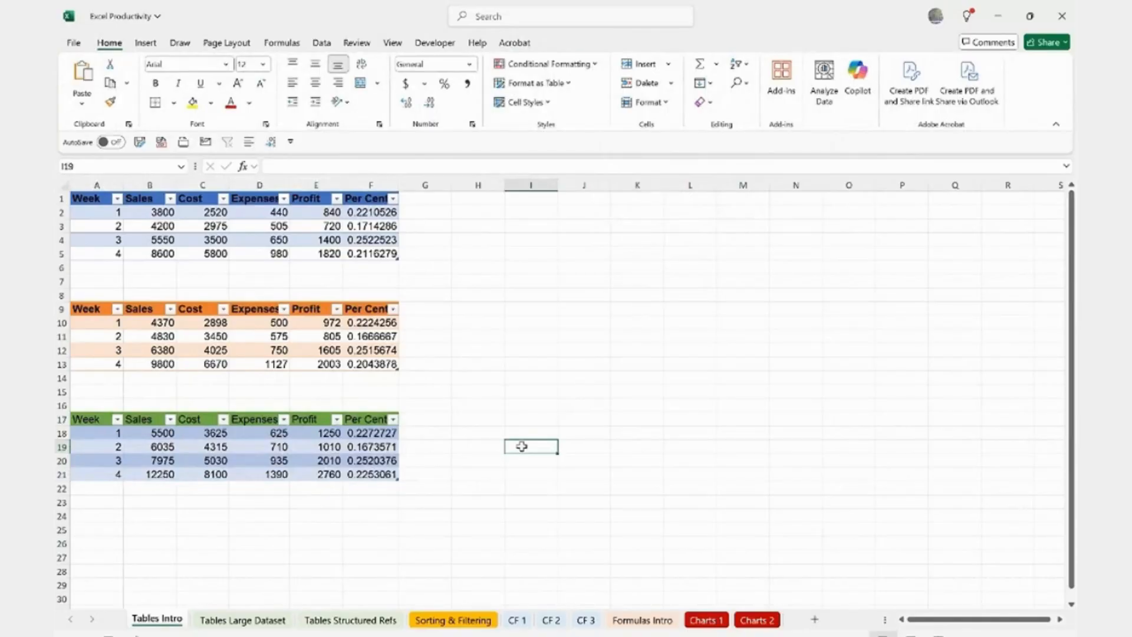
Step: Change the third table's style to the black-and-grey medium style with gridlines
left_click(262, 460)
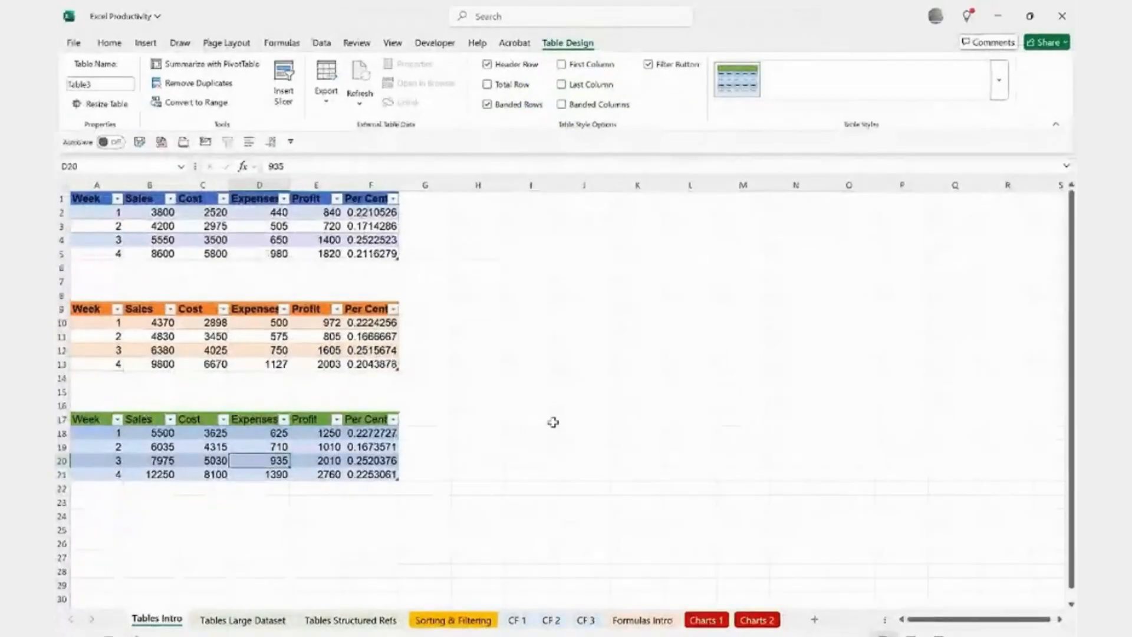
left_click(584, 418)
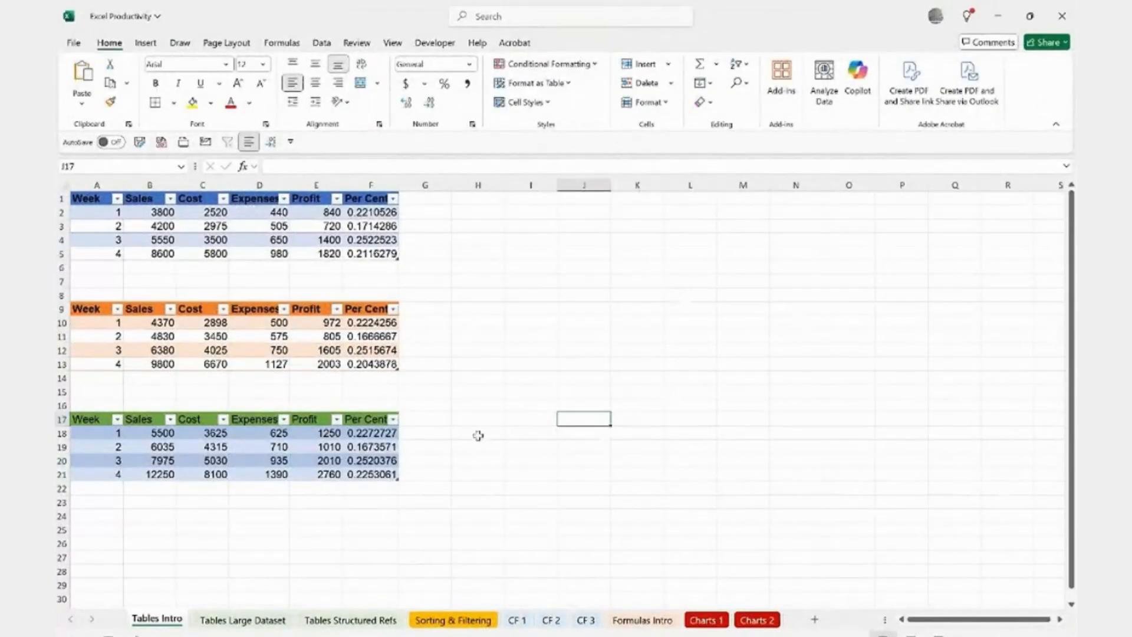
left_click(278, 446)
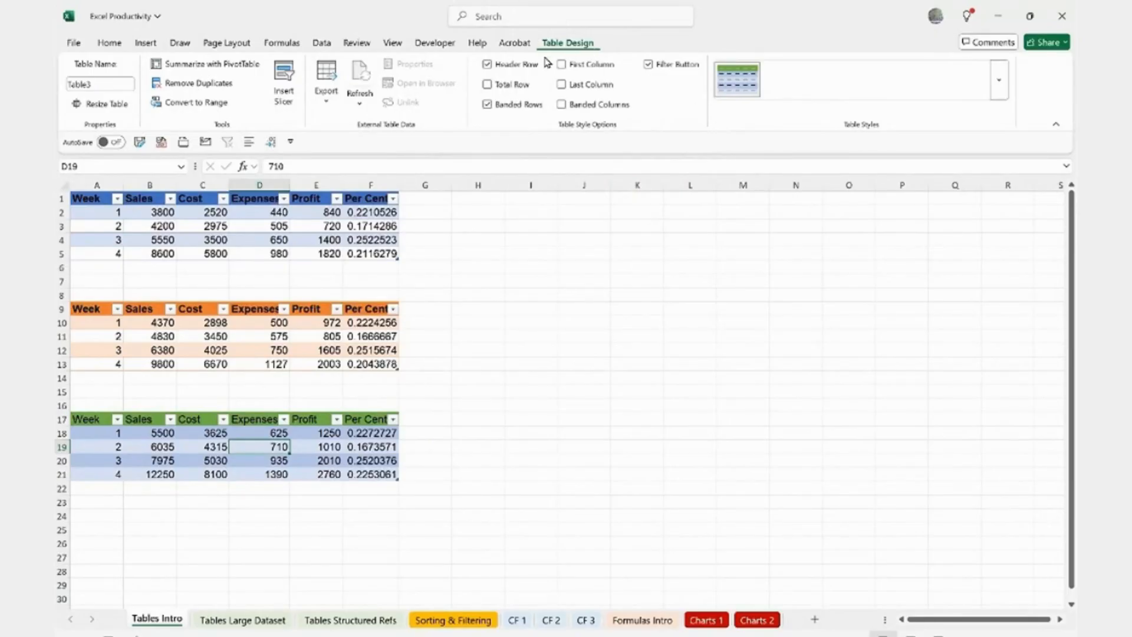
left_click(998, 80)
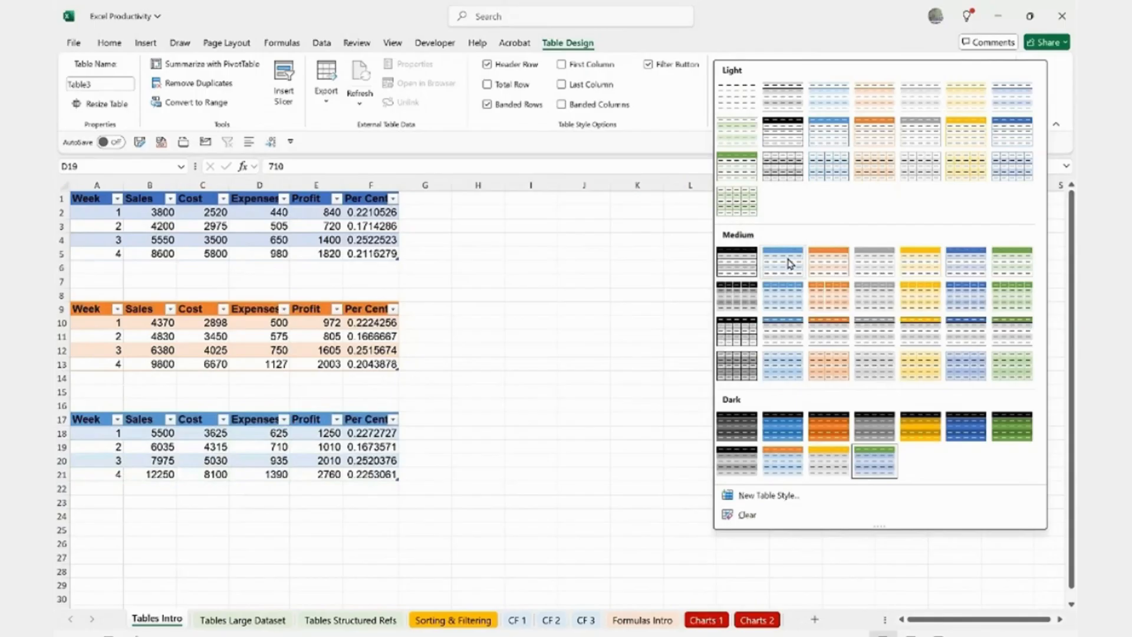
left_click(746, 263)
left_click(359, 462)
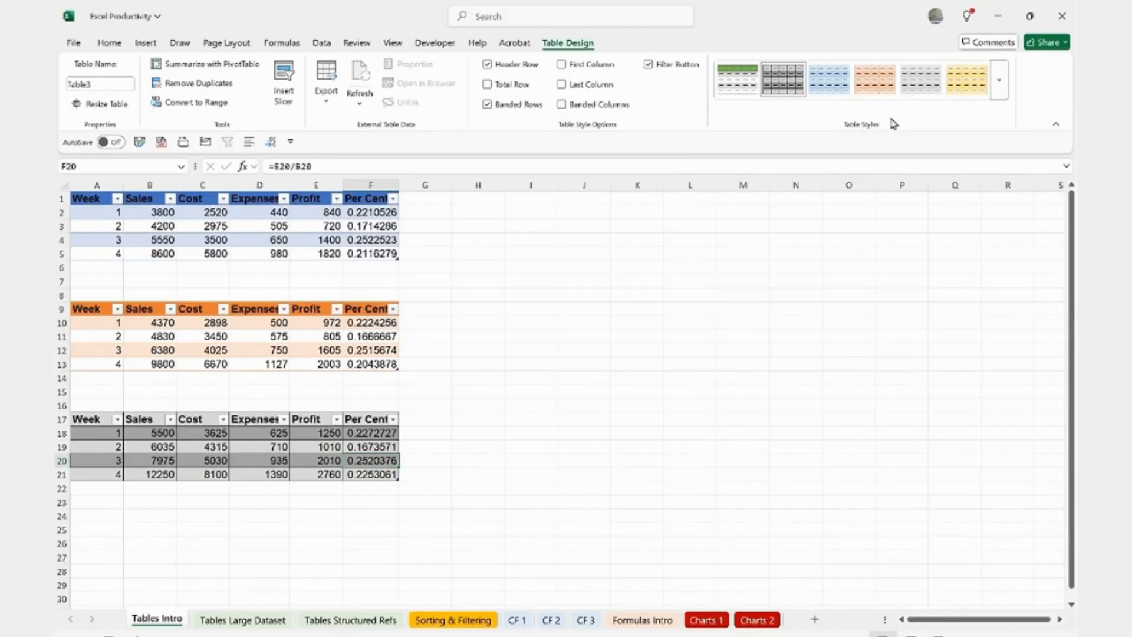
Step: Toggle Banded Rows off and on for the first table, ending with it off
left_click(168, 239)
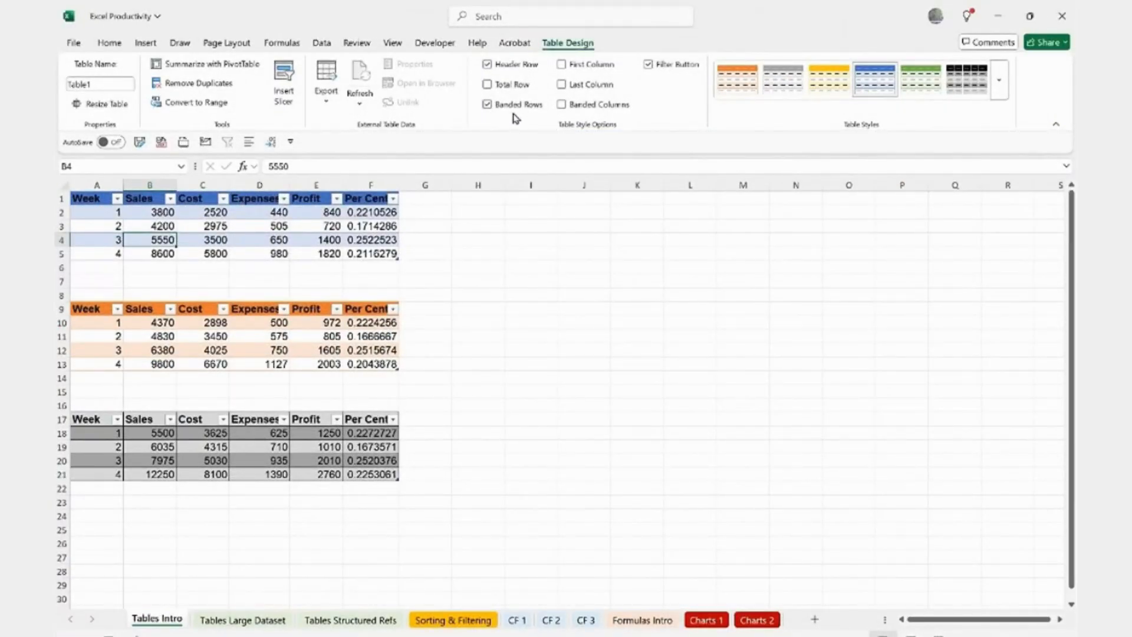
left_click(256, 226)
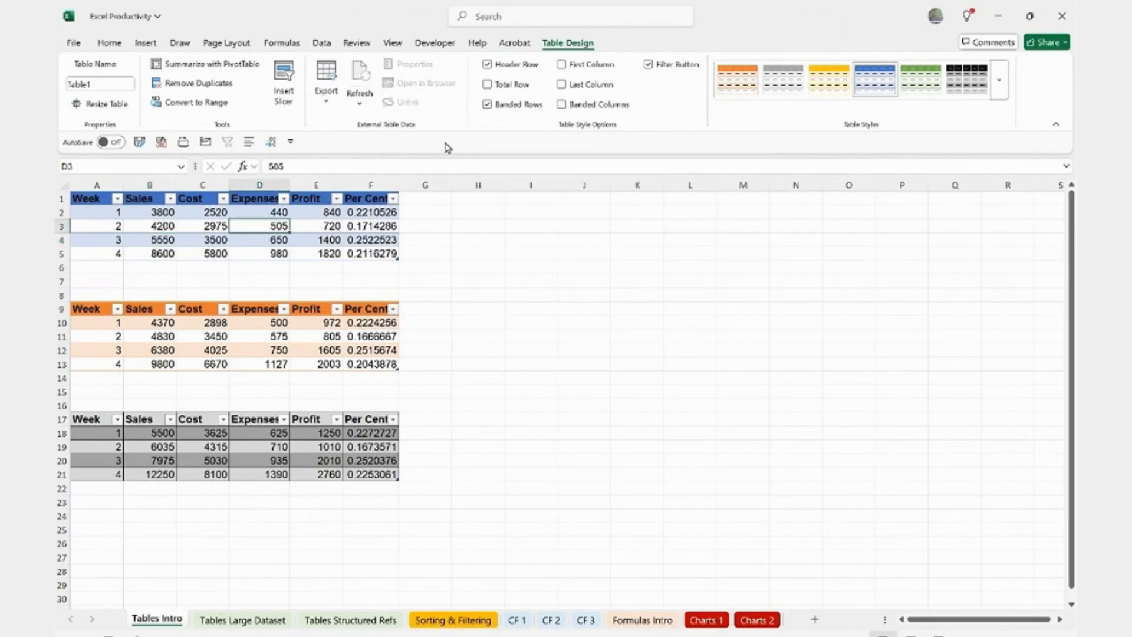
left_click(488, 106)
left_click(488, 106)
left_click(487, 106)
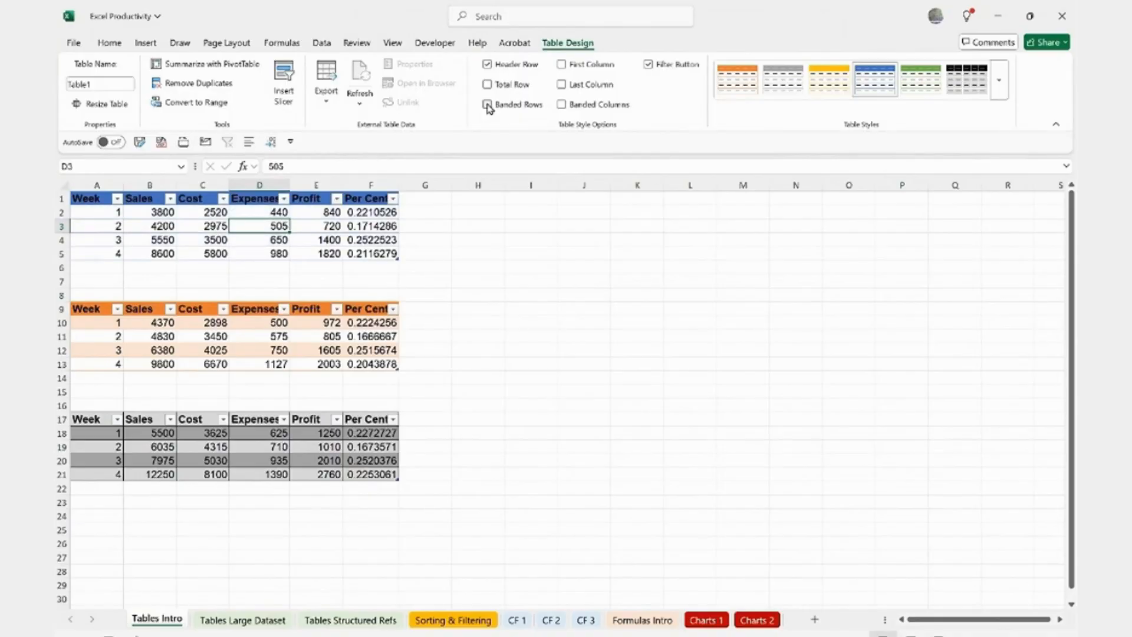
left_click(488, 106)
left_click(487, 106)
left_click(488, 106)
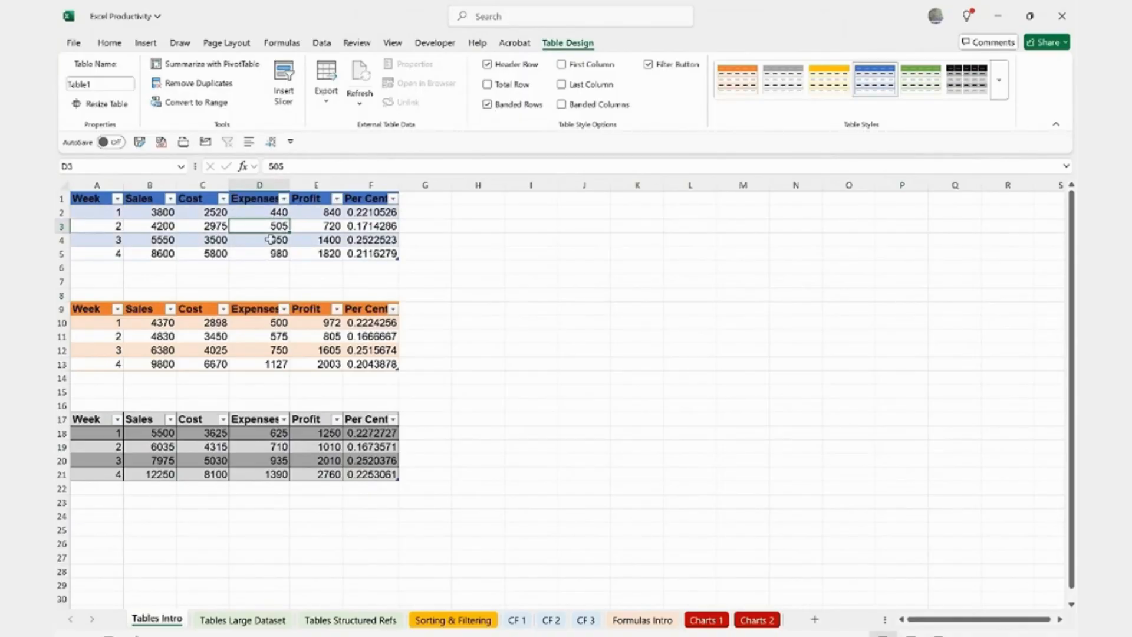
left_click(487, 106)
left_click(487, 106)
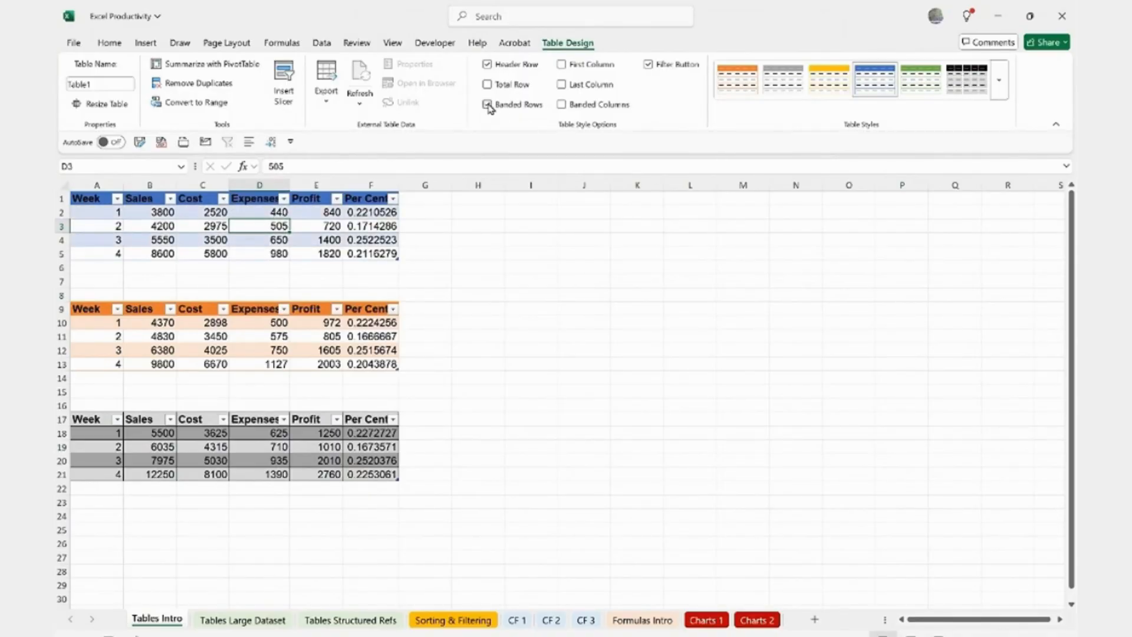
left_click(487, 107)
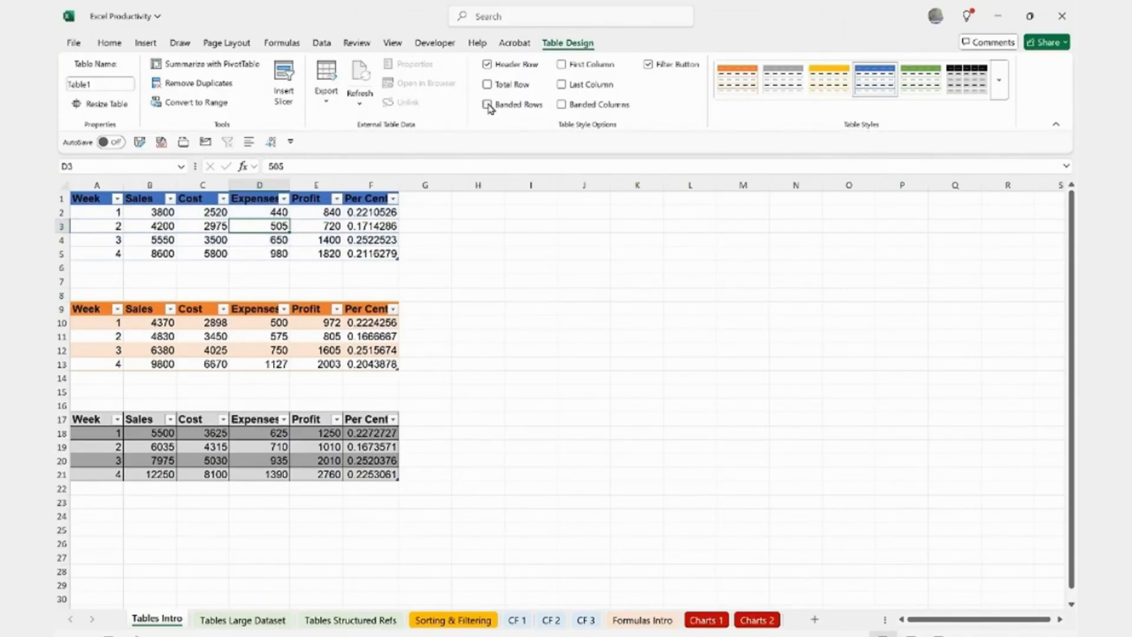
Step: Try Banded Columns on the first table and switch back to Banded Rows
left_click(562, 105)
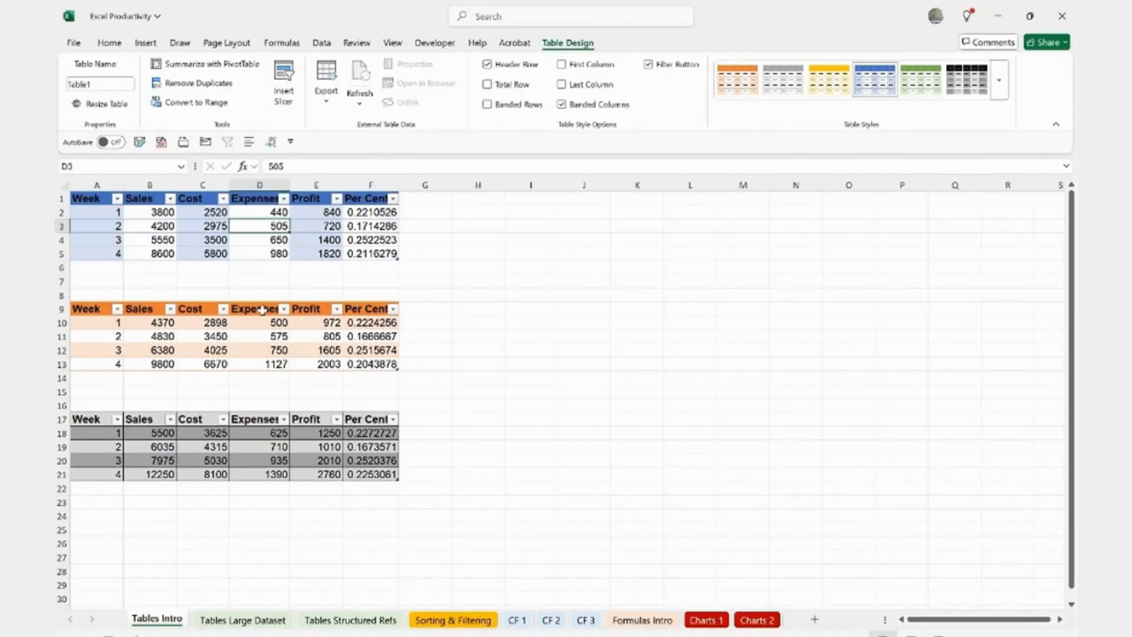
left_click(562, 106)
left_click(487, 105)
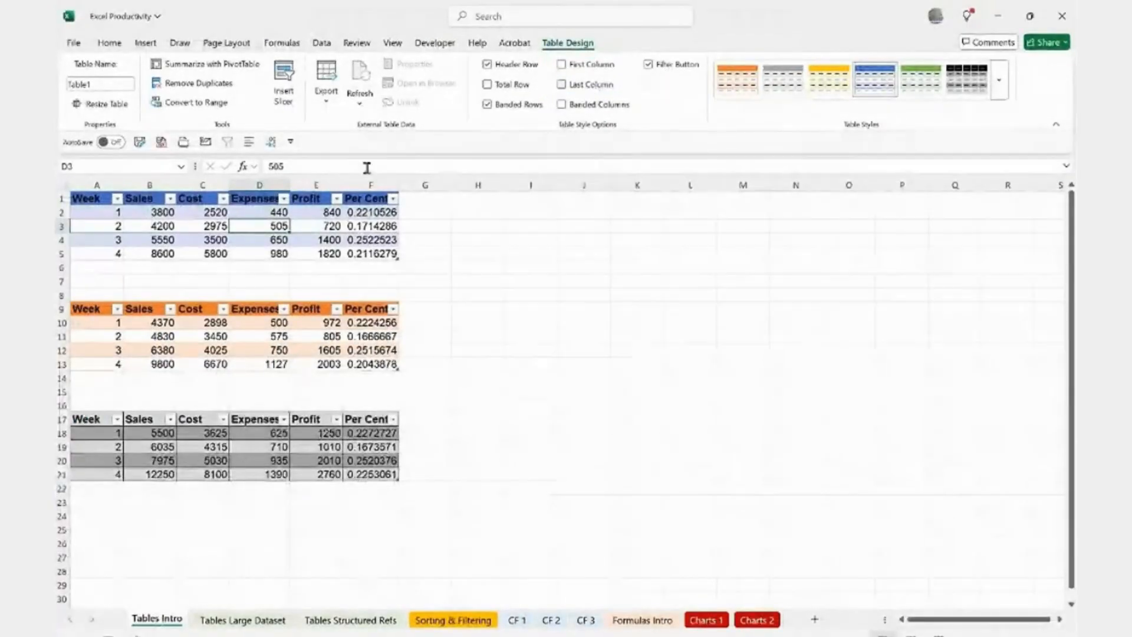
Step: Turn on First Column emphasis for the first, second and third tables
left_click(320, 221)
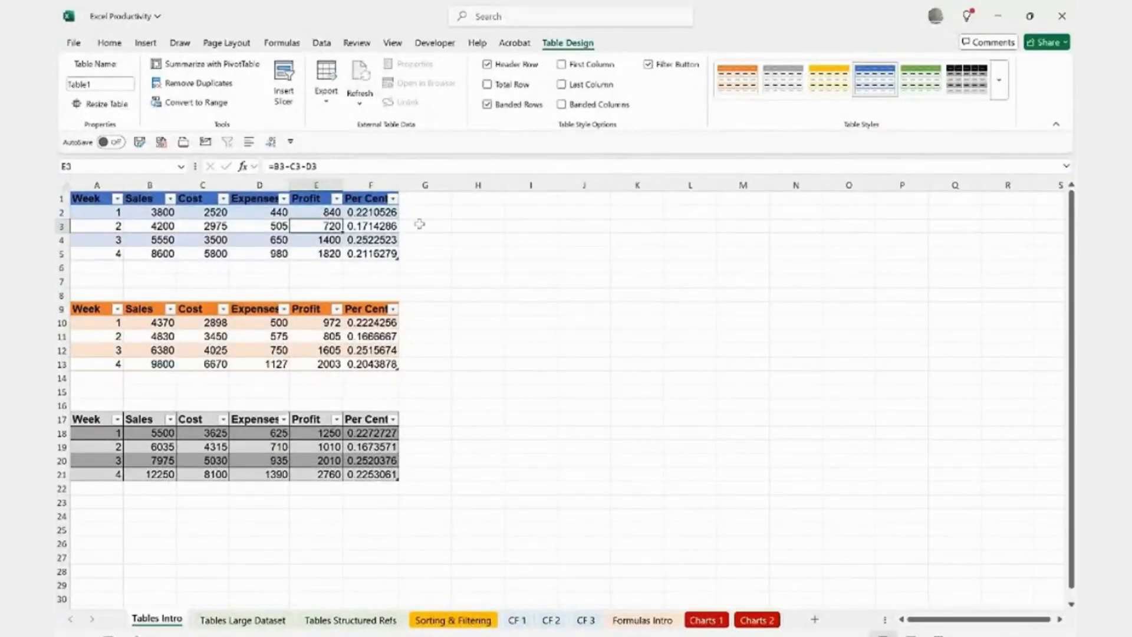
left_click(562, 66)
left_click(298, 336)
left_click(562, 64)
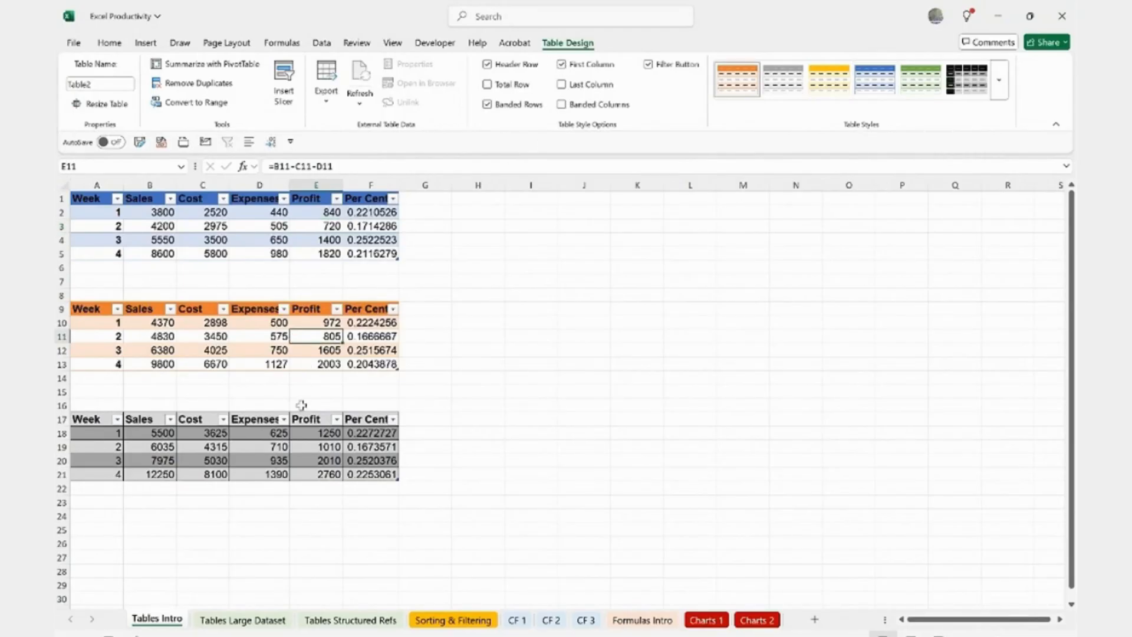
left_click(306, 435)
left_click(561, 66)
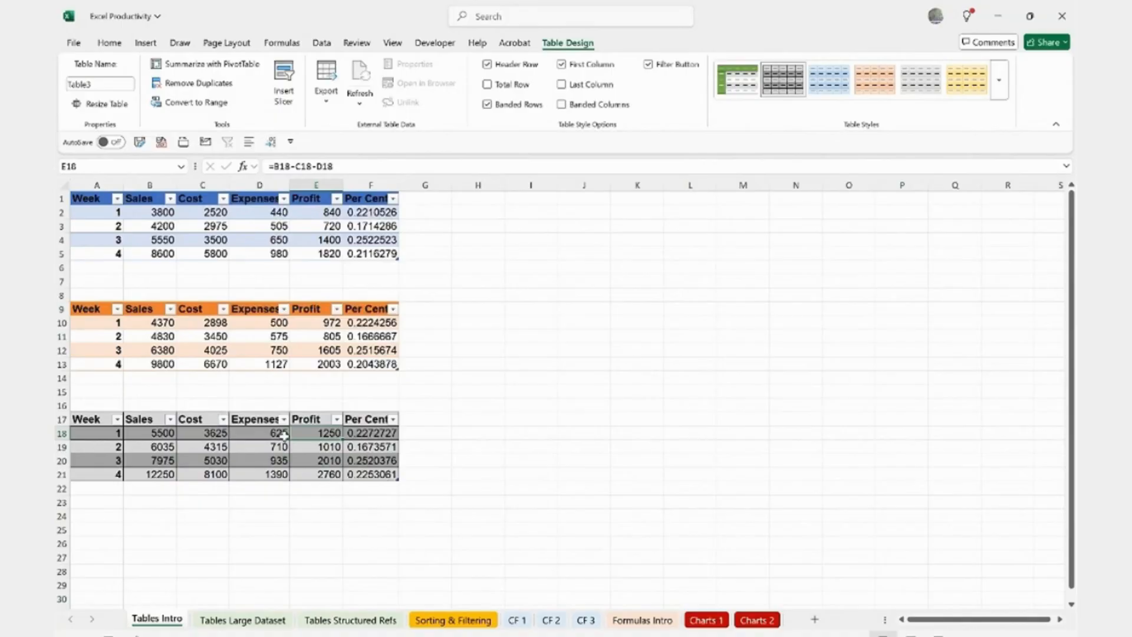
Step: Apply the green-header style with grey bands to the third table and toggle its First Column emphasis off and back on
left_click(268, 446)
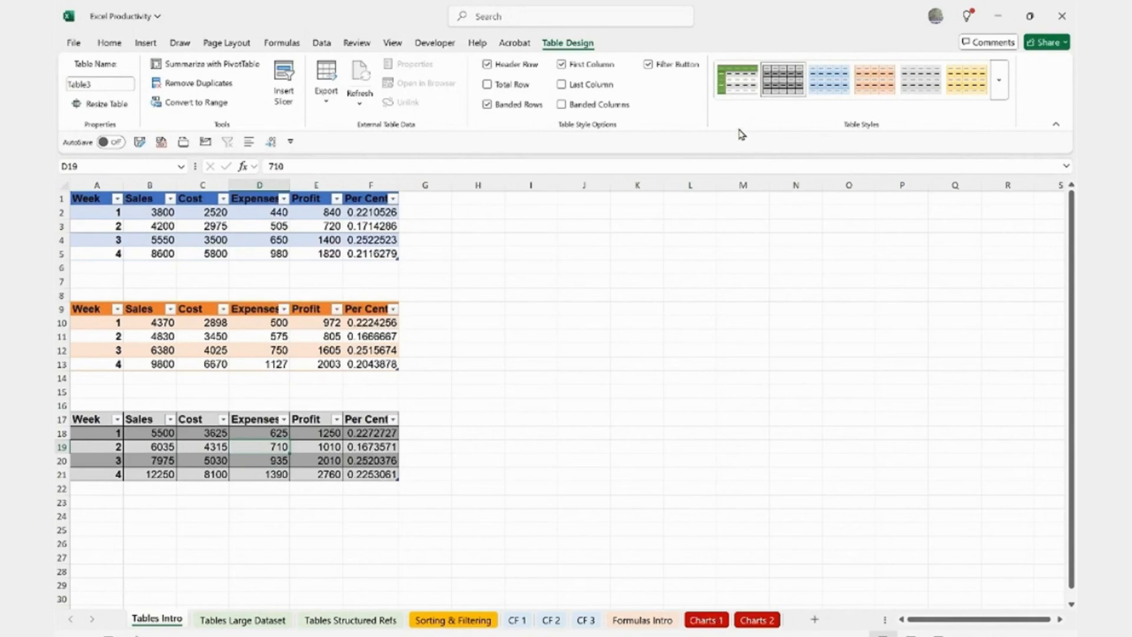
left_click(734, 79)
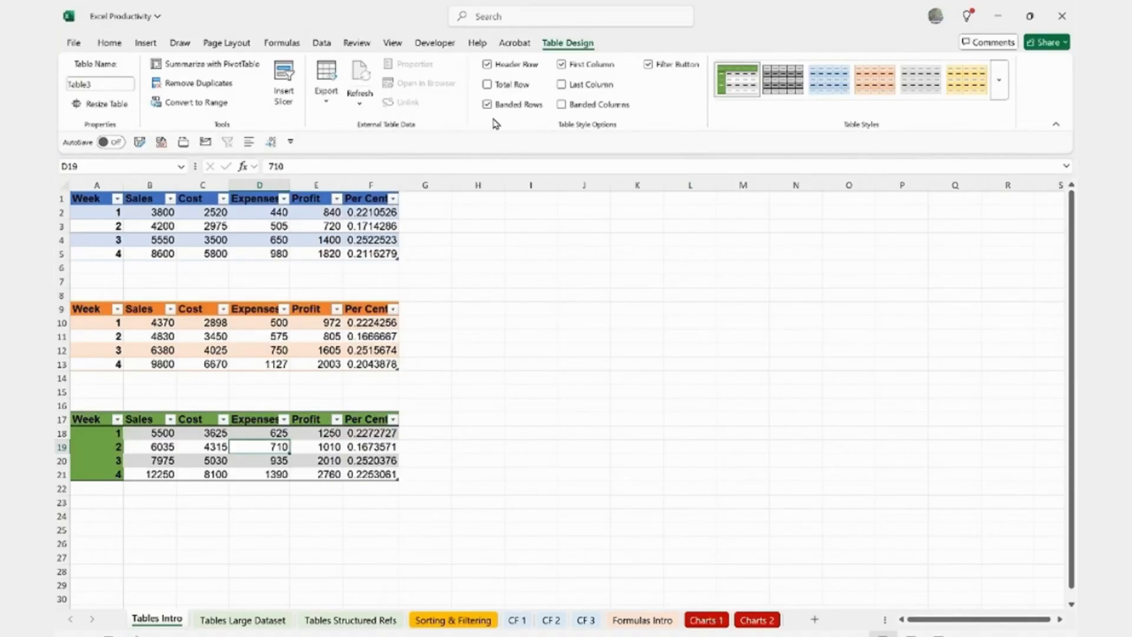
left_click(562, 66)
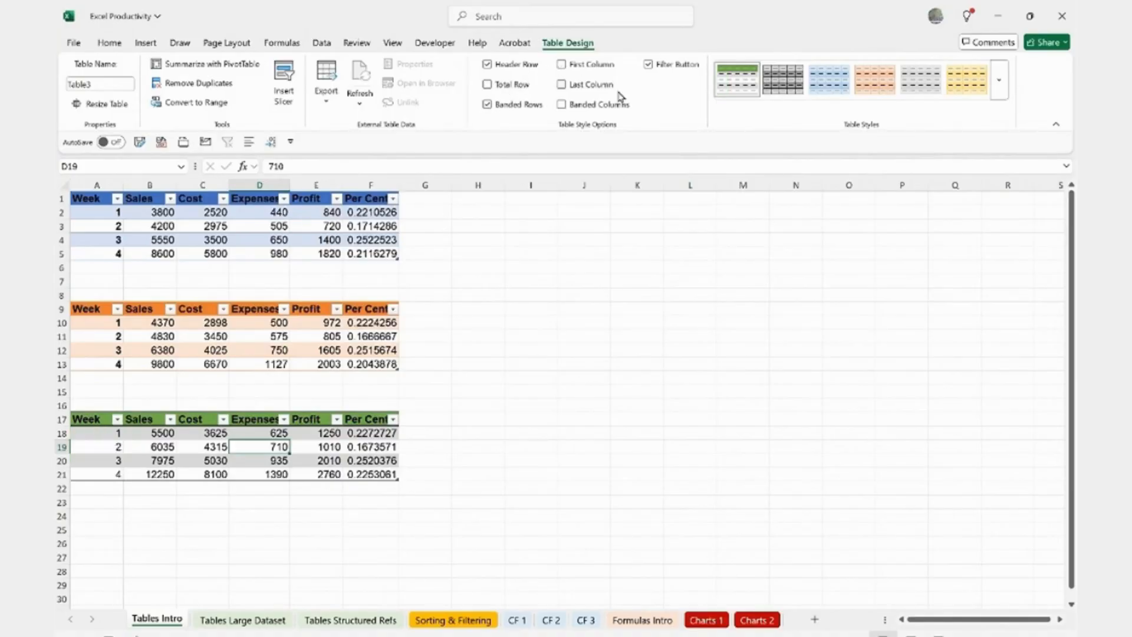
left_click(562, 64)
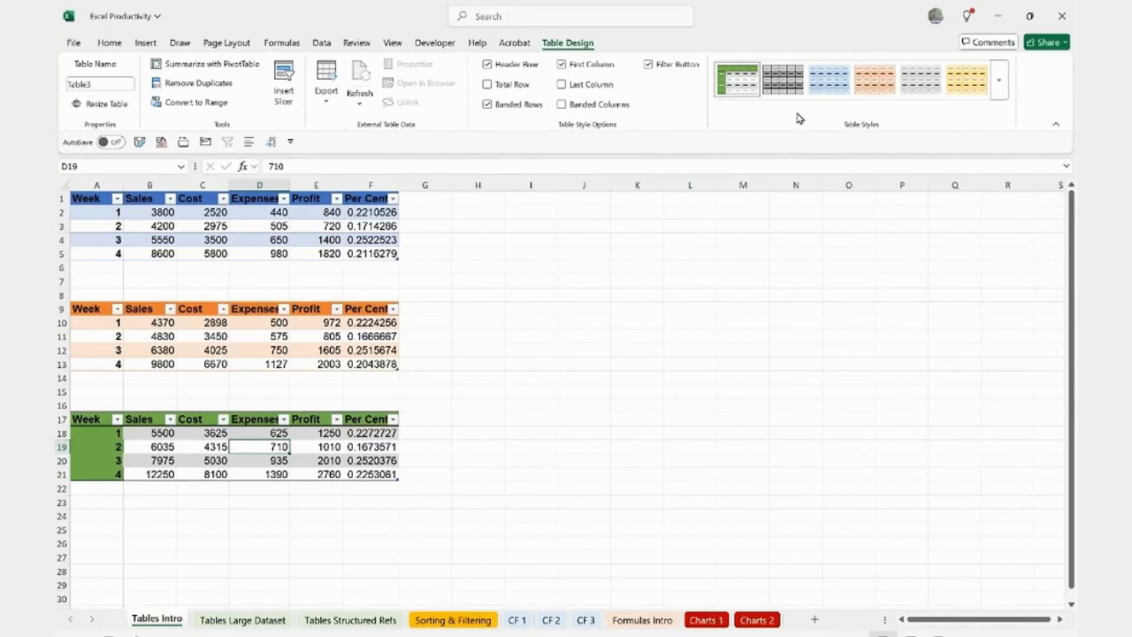
Step: Turn on Last Column emphasis for the third table
left_click(304, 444)
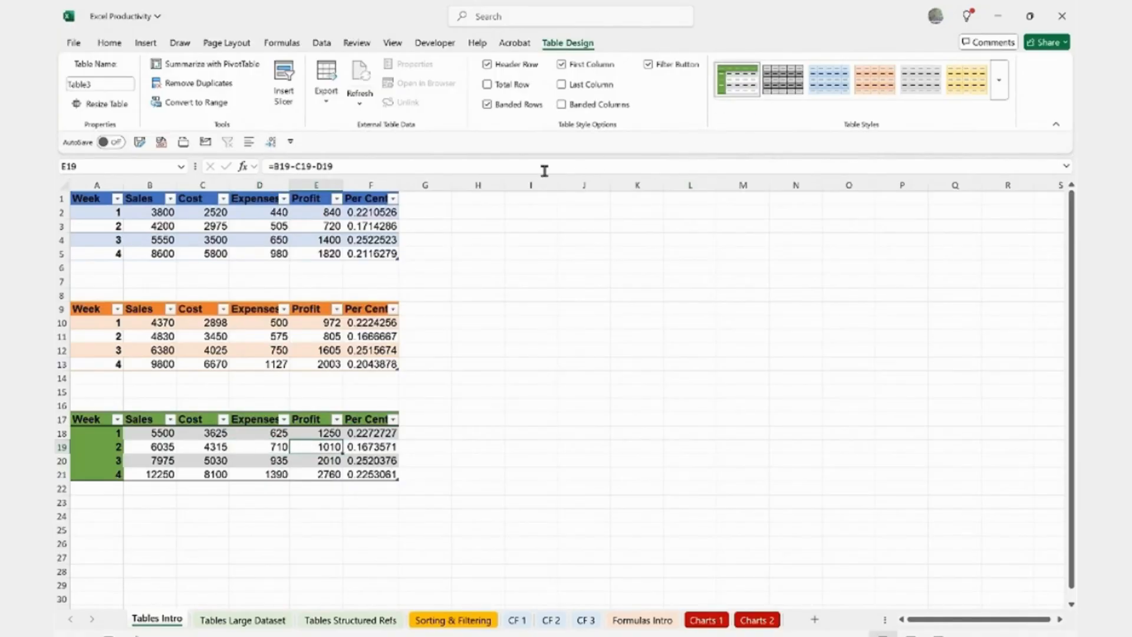
left_click(562, 84)
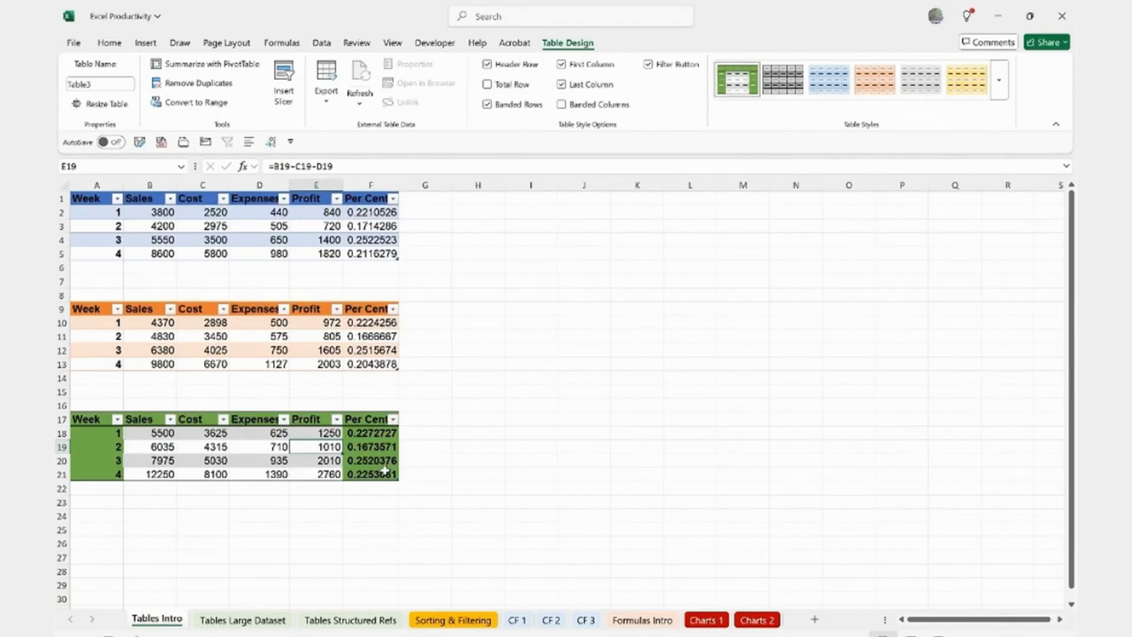
left_click(110, 42)
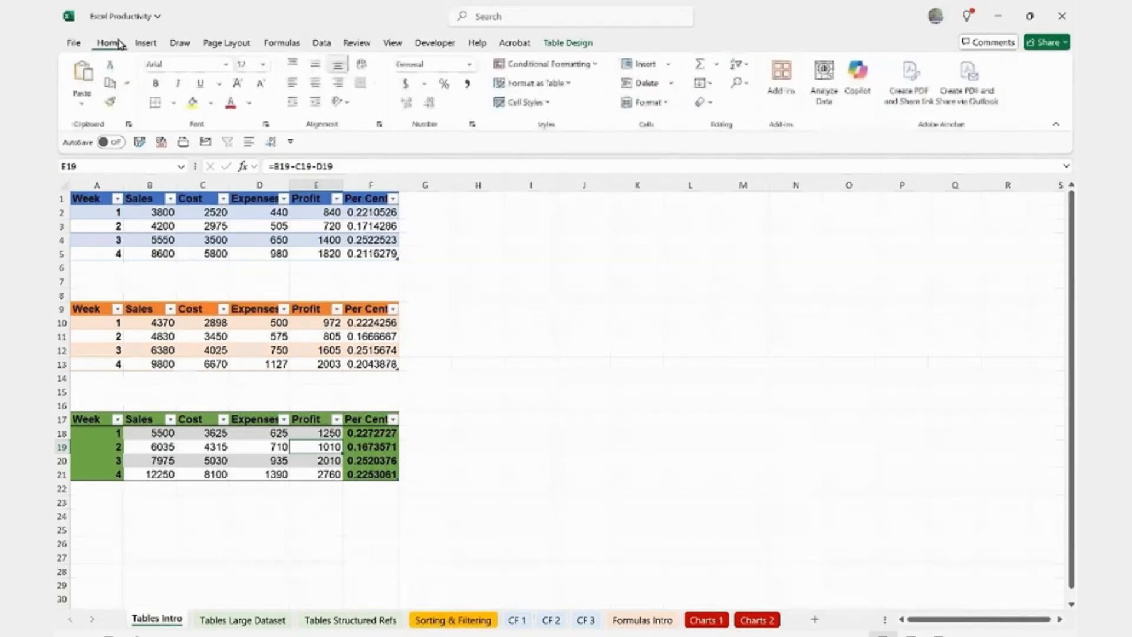
left_click(273, 462)
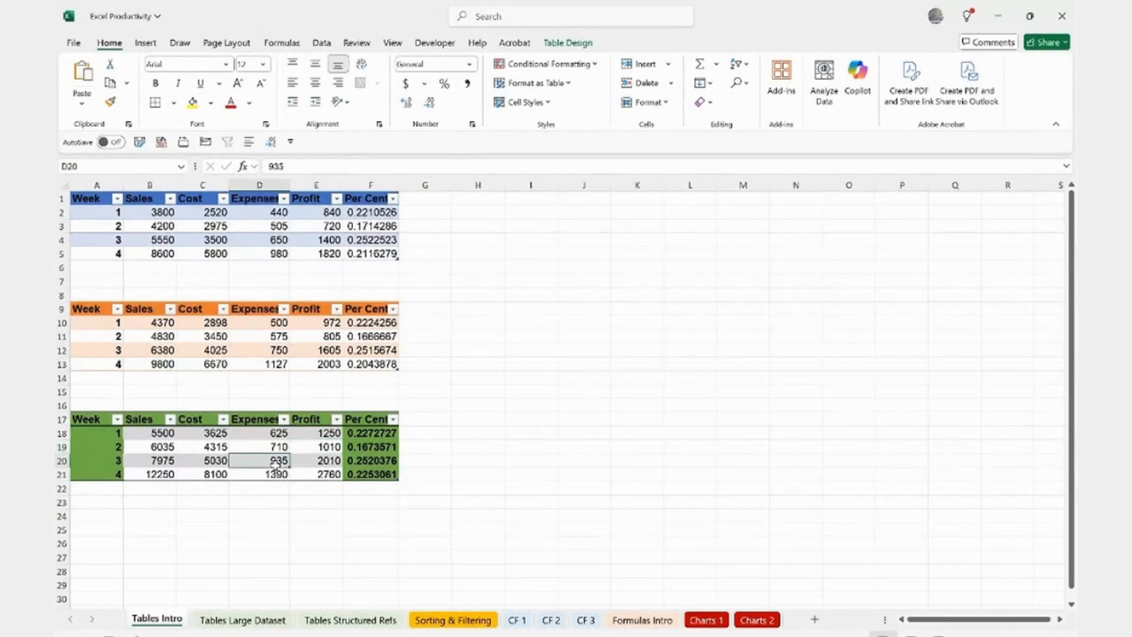
left_click(567, 43)
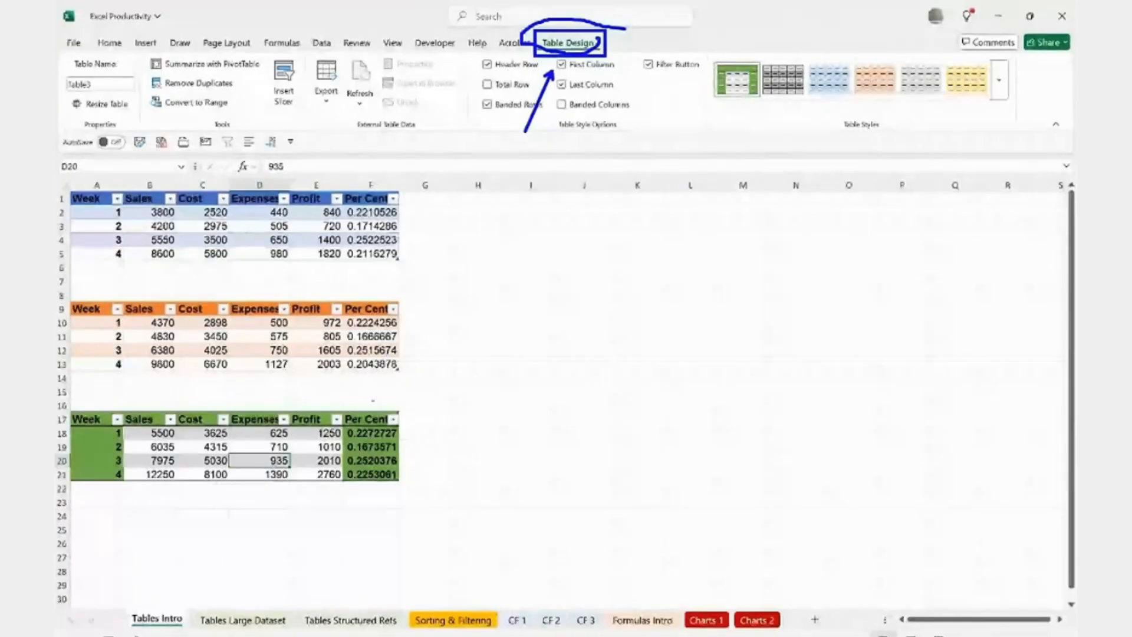
left_click(542, 390)
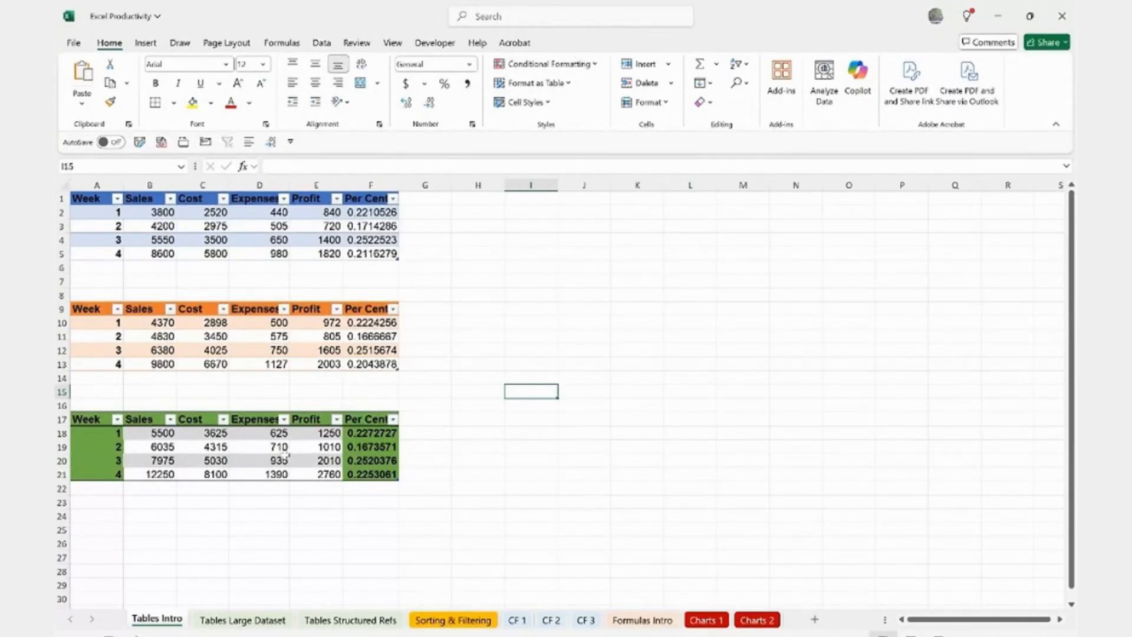
left_click(286, 458)
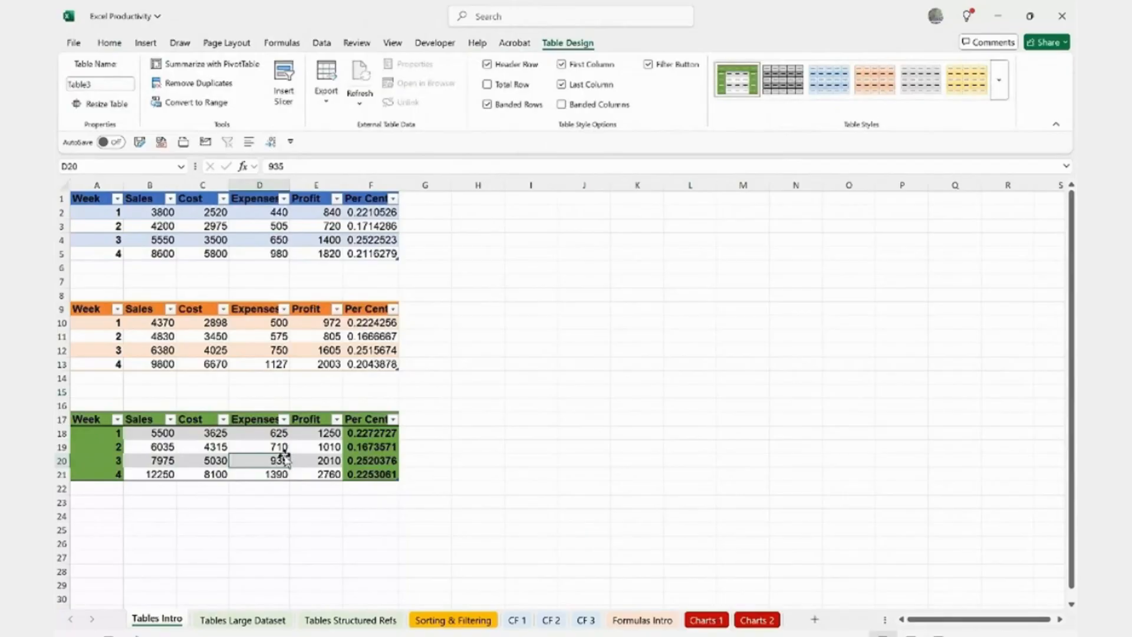
Step: Add a Total Row to the first, second and third tables
left_click(158, 244)
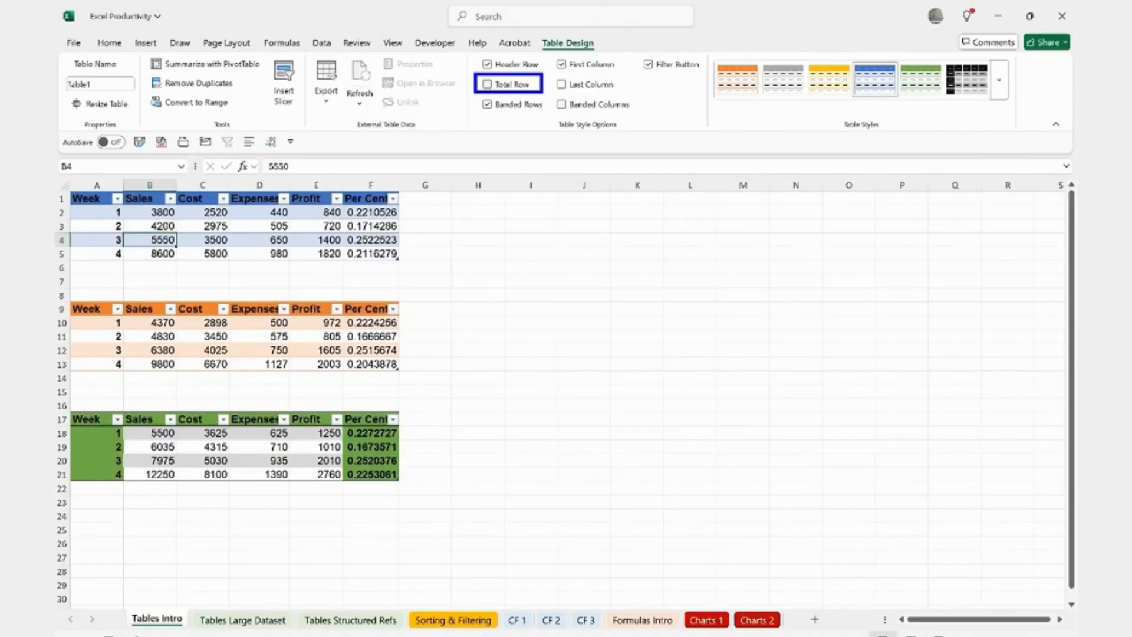
left_click(166, 224)
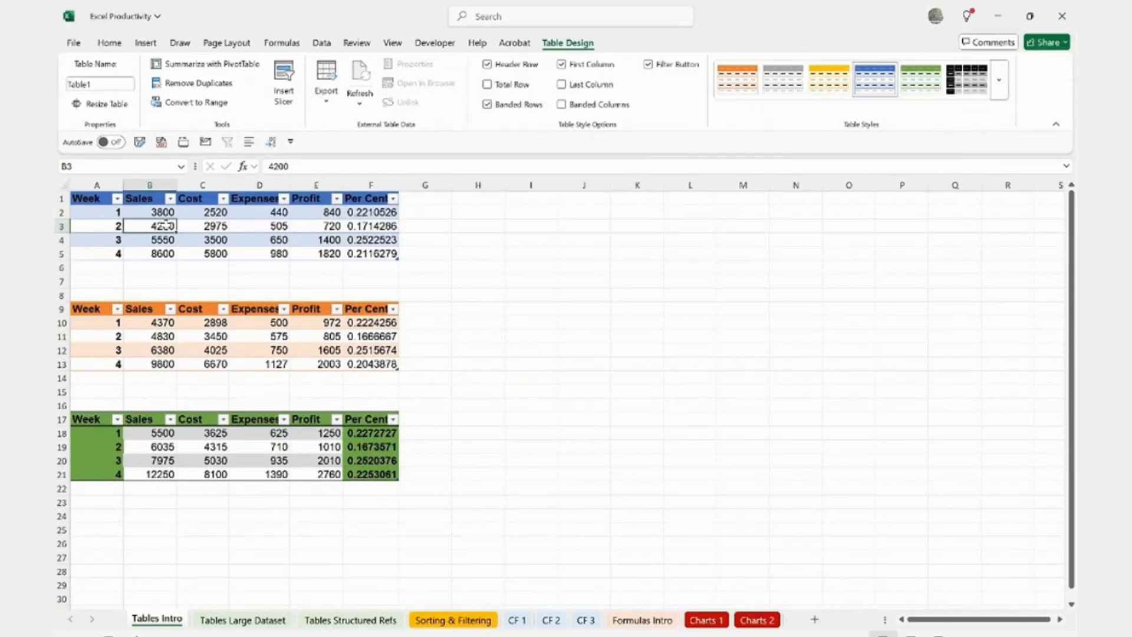
left_click(179, 236)
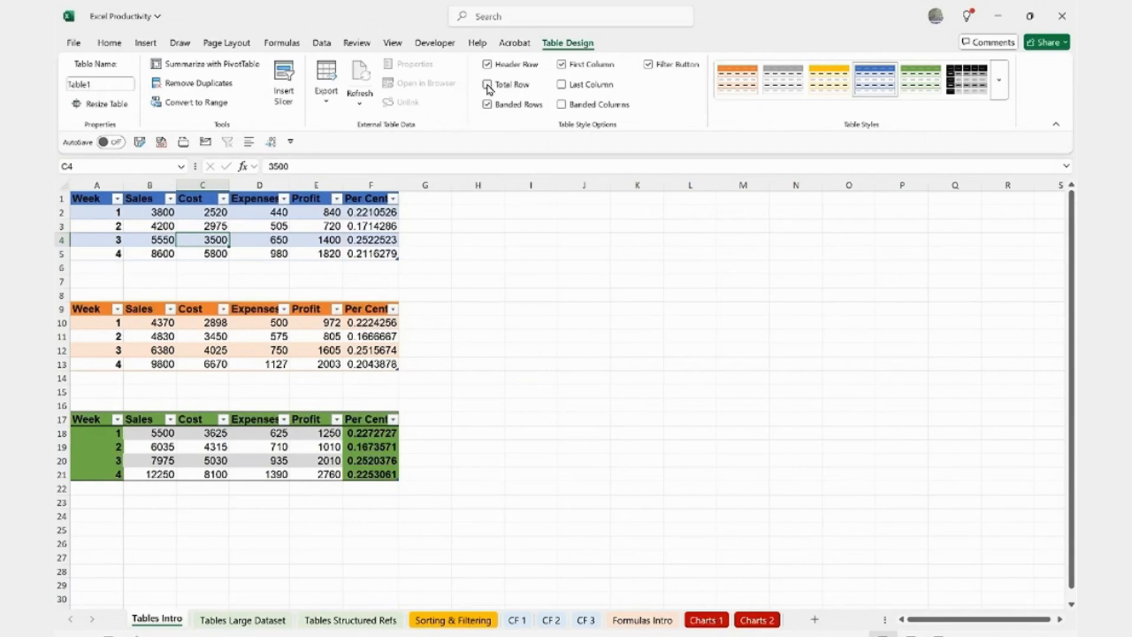
left_click(487, 86)
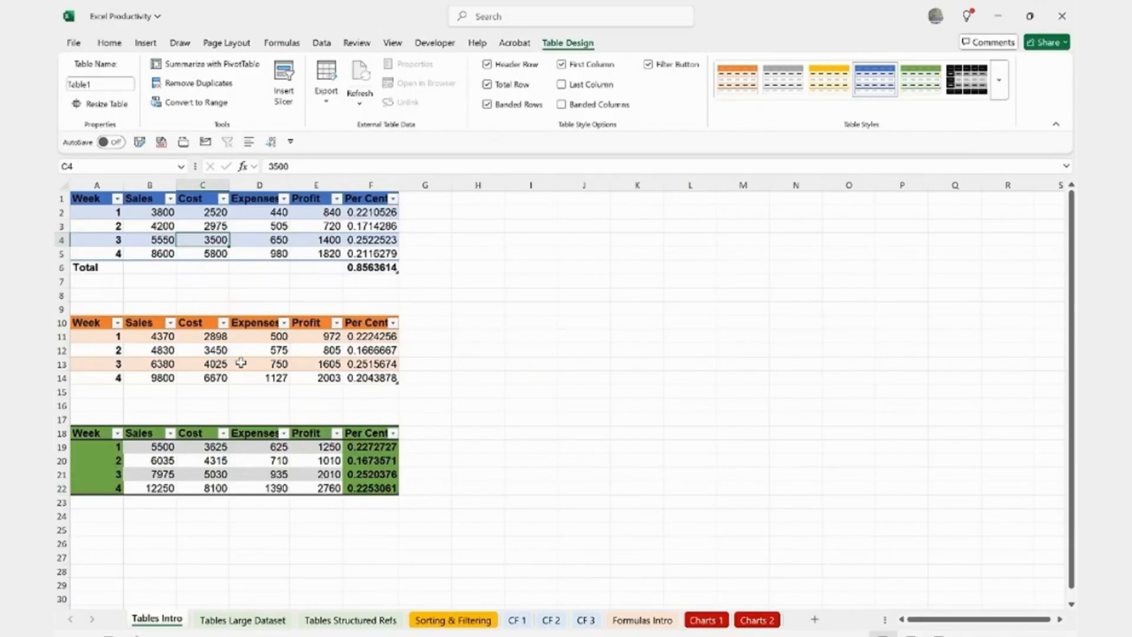
left_click(263, 352)
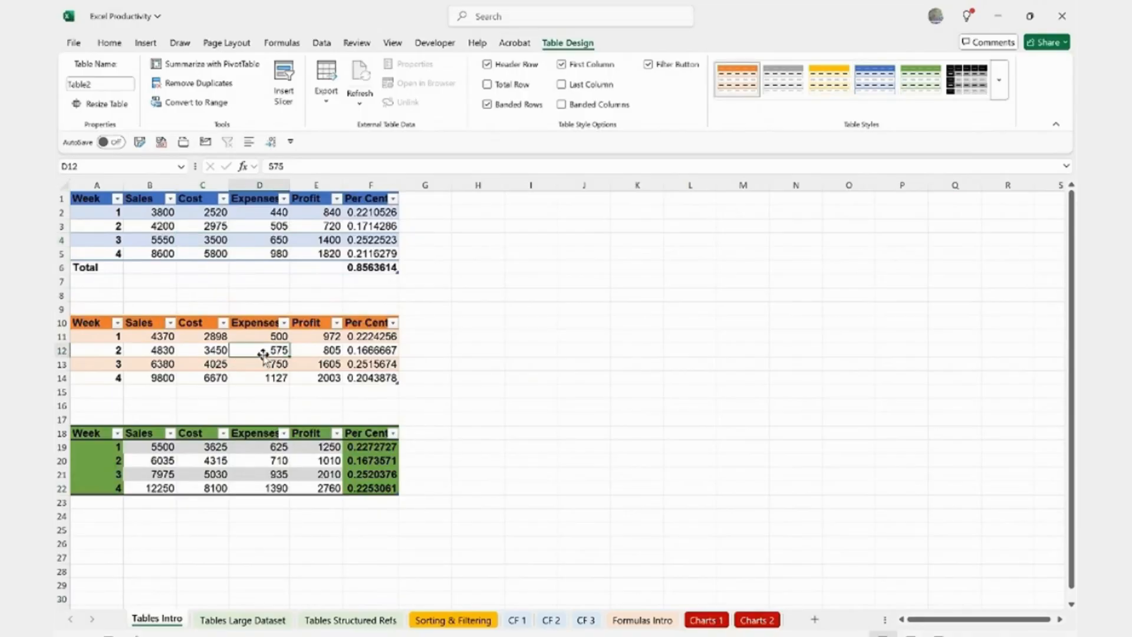
left_click(488, 84)
left_click(153, 488)
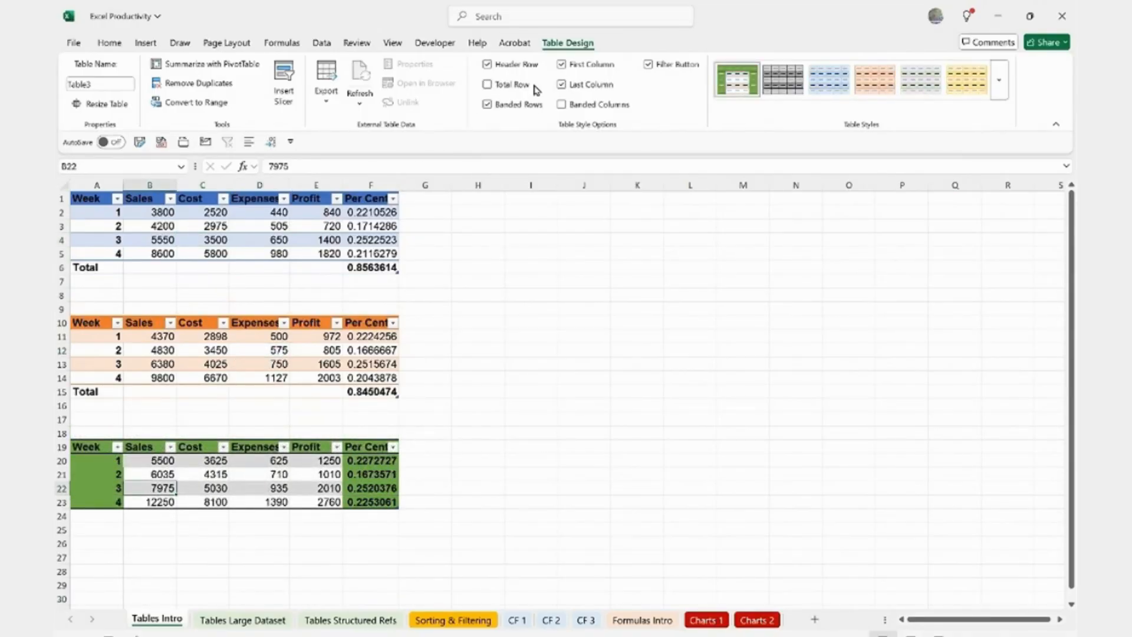
left_click(487, 85)
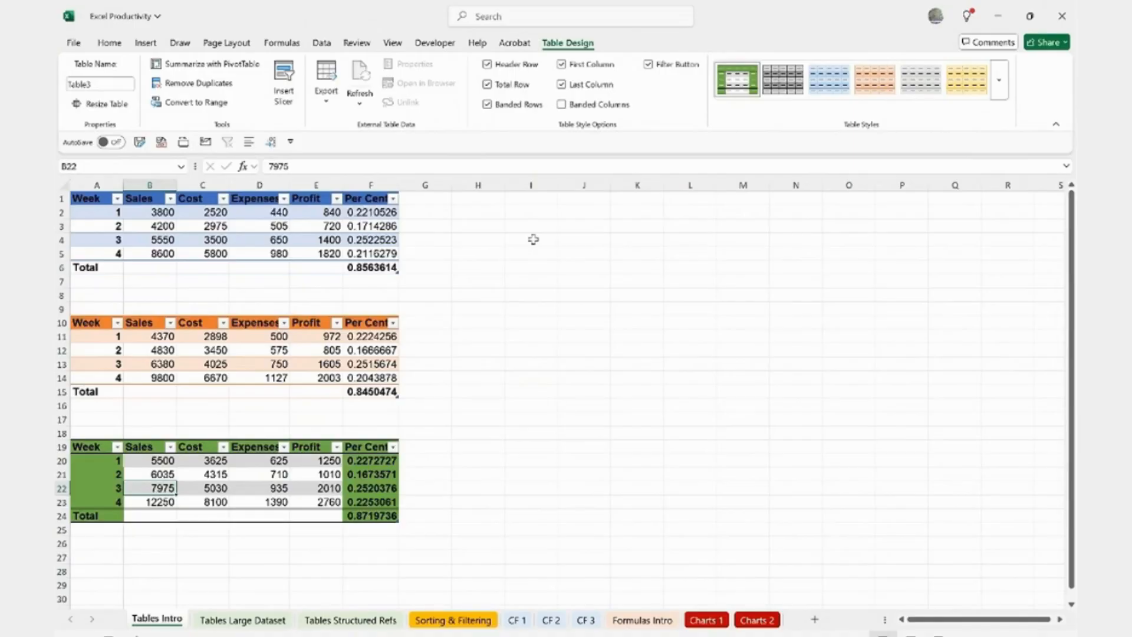
Step: Set the Sales cell in the first table's total row to Sum
left_click(98, 267)
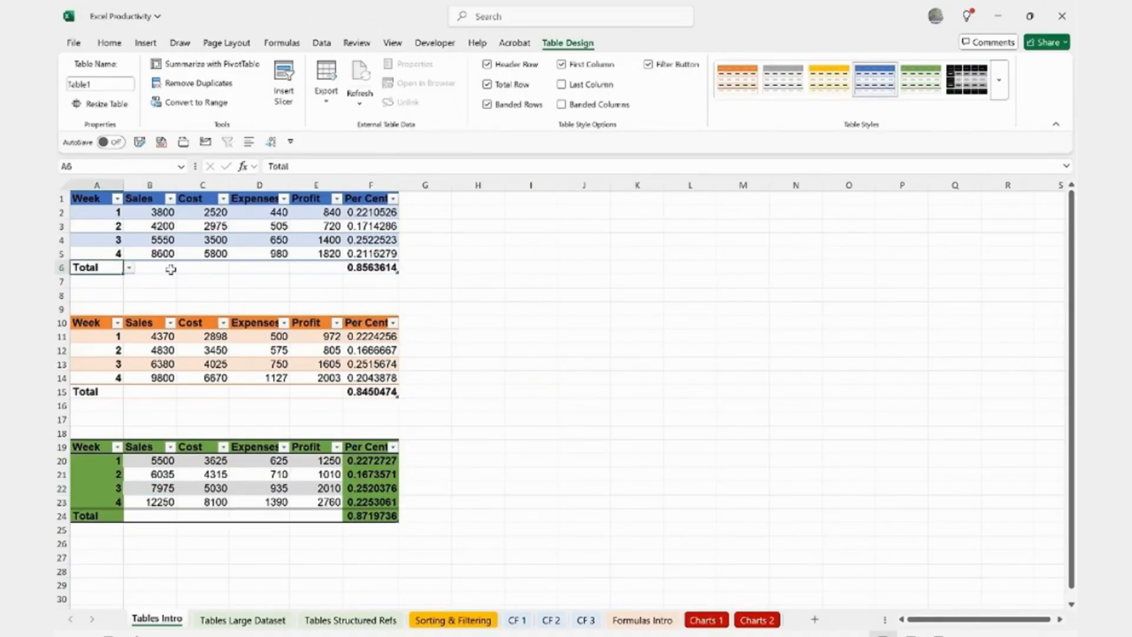
left_click(171, 269)
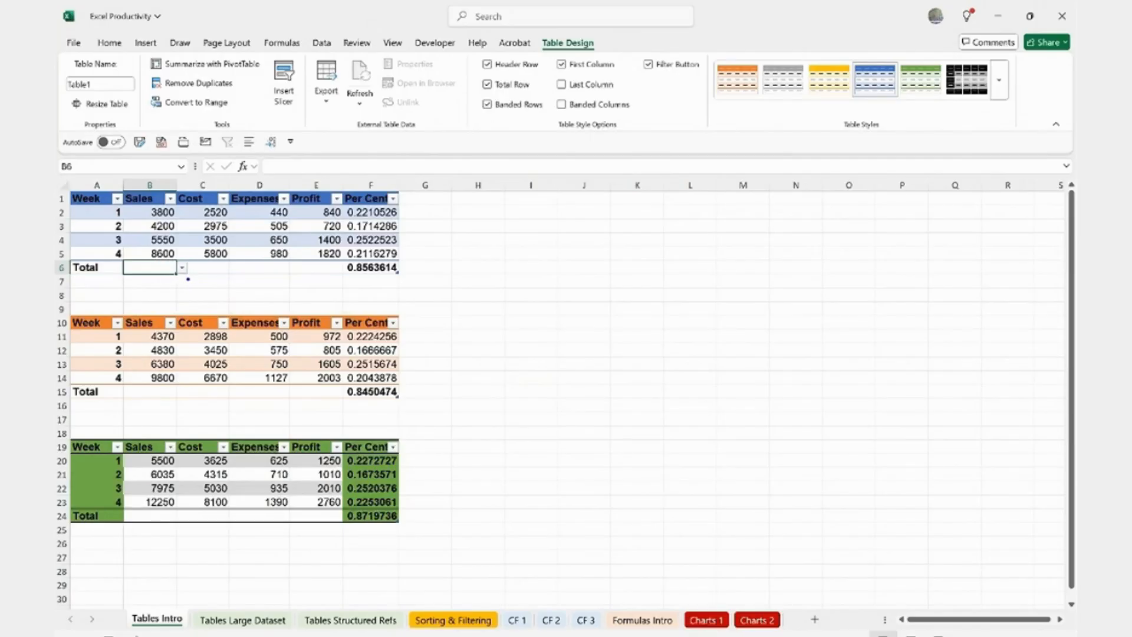
left_click_drag(187, 279, 252, 340)
key("Escape")
left_click(183, 270)
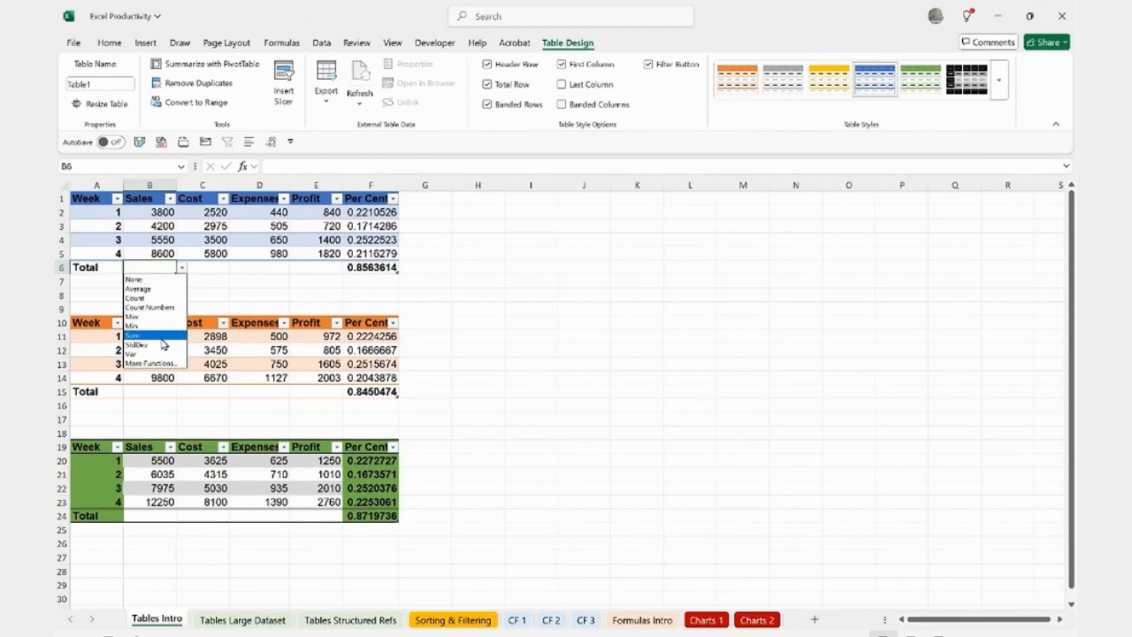
left_click(162, 338)
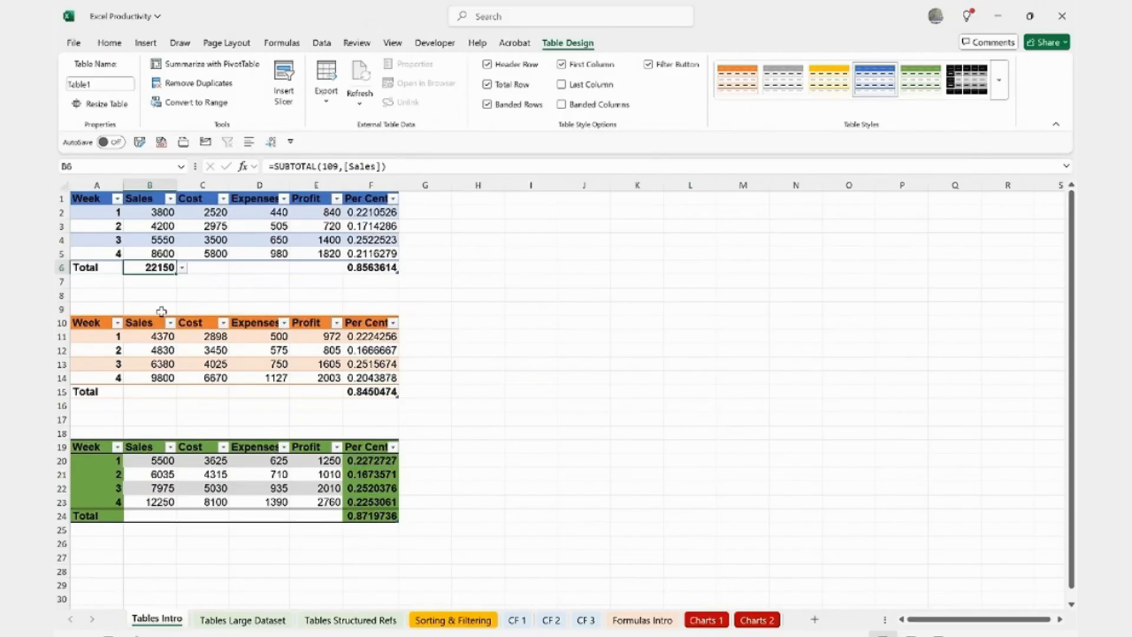
Step: Set the first table's total row to Count for Cost and Average for Expenses
left_click(207, 264)
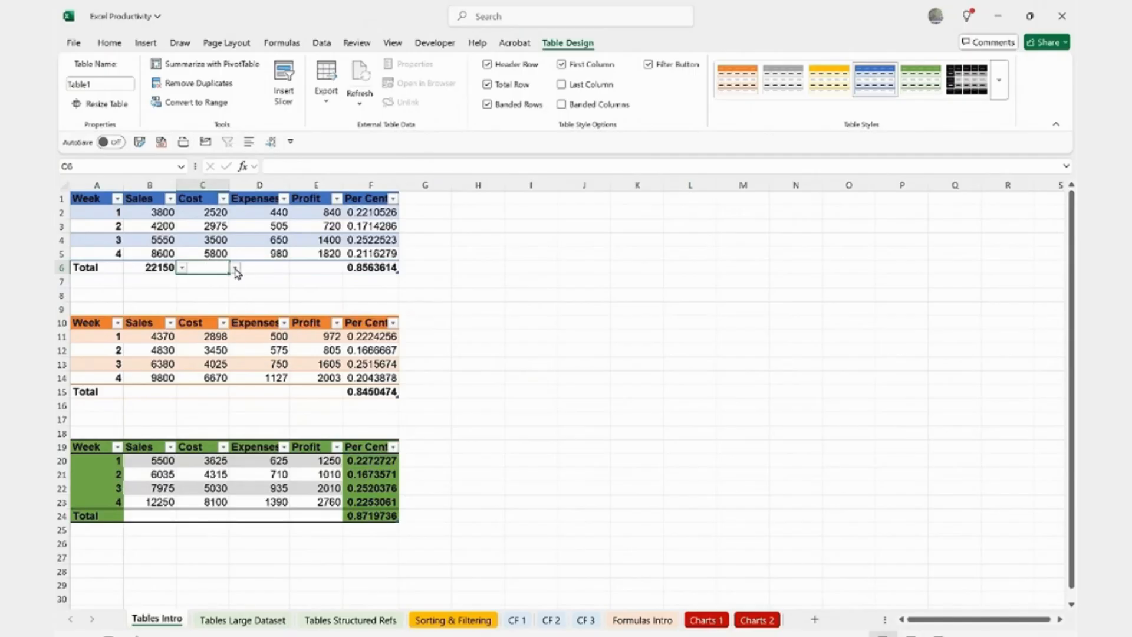
left_click(237, 270)
left_click(232, 296)
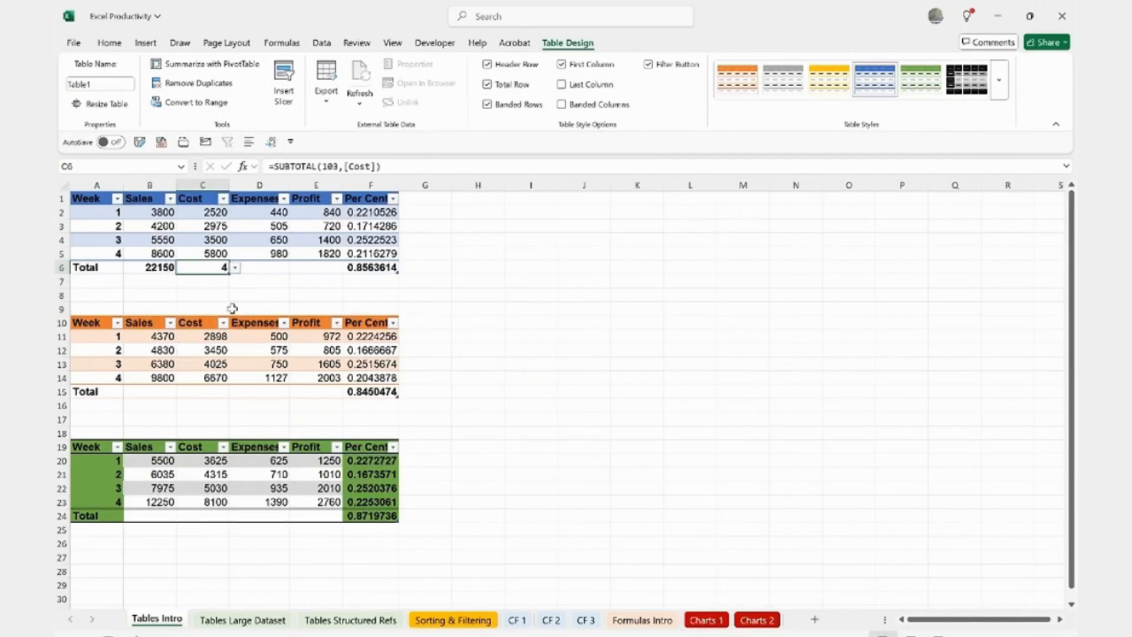
left_click(275, 267)
left_click(296, 271)
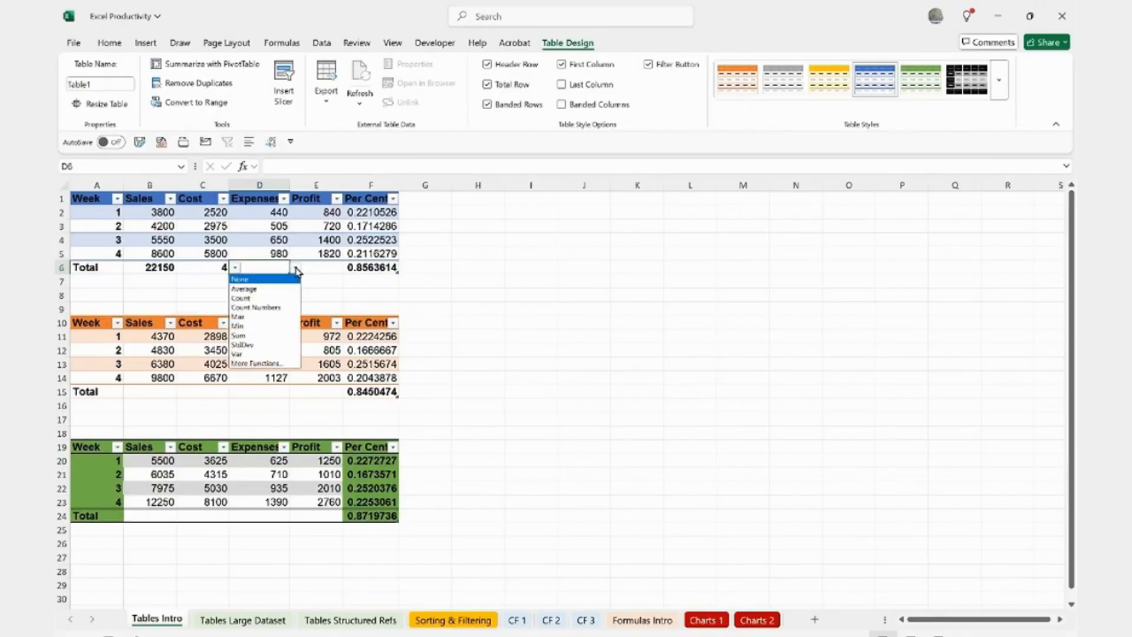
left_click(244, 289)
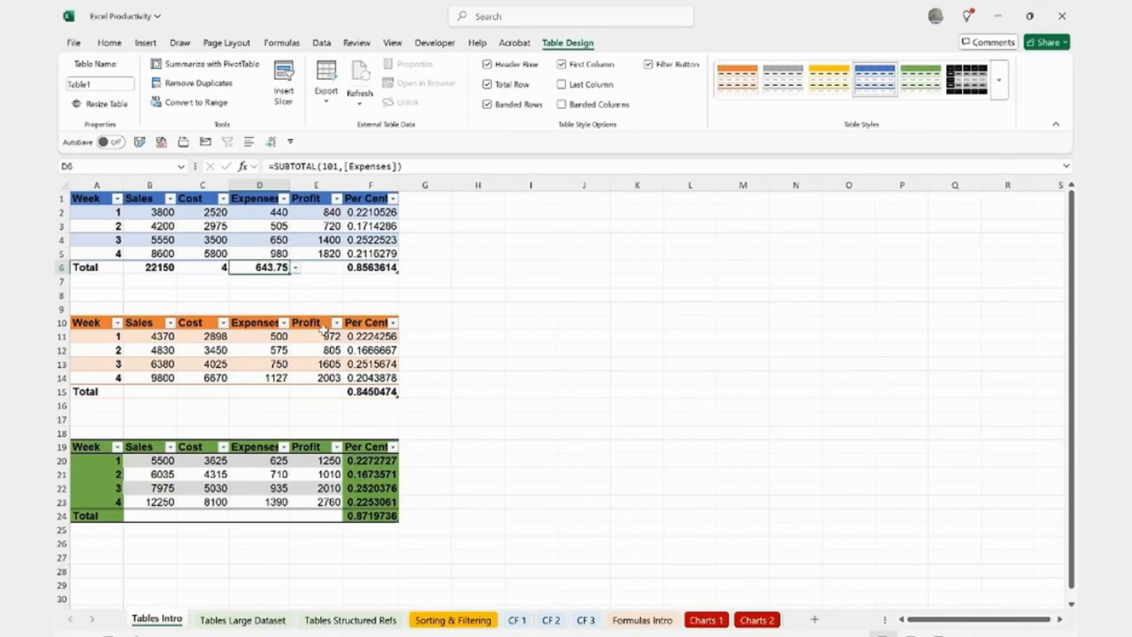
Step: Set the Profit cell in the first table's total row to Max
left_click(333, 268)
left_click(349, 270)
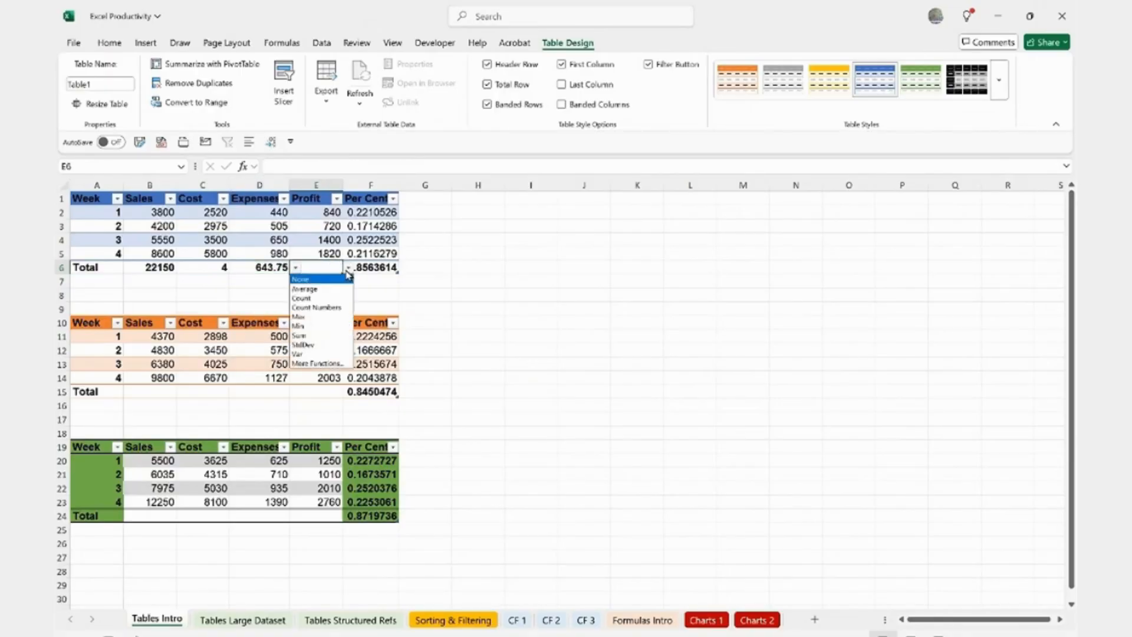
left_click(321, 310)
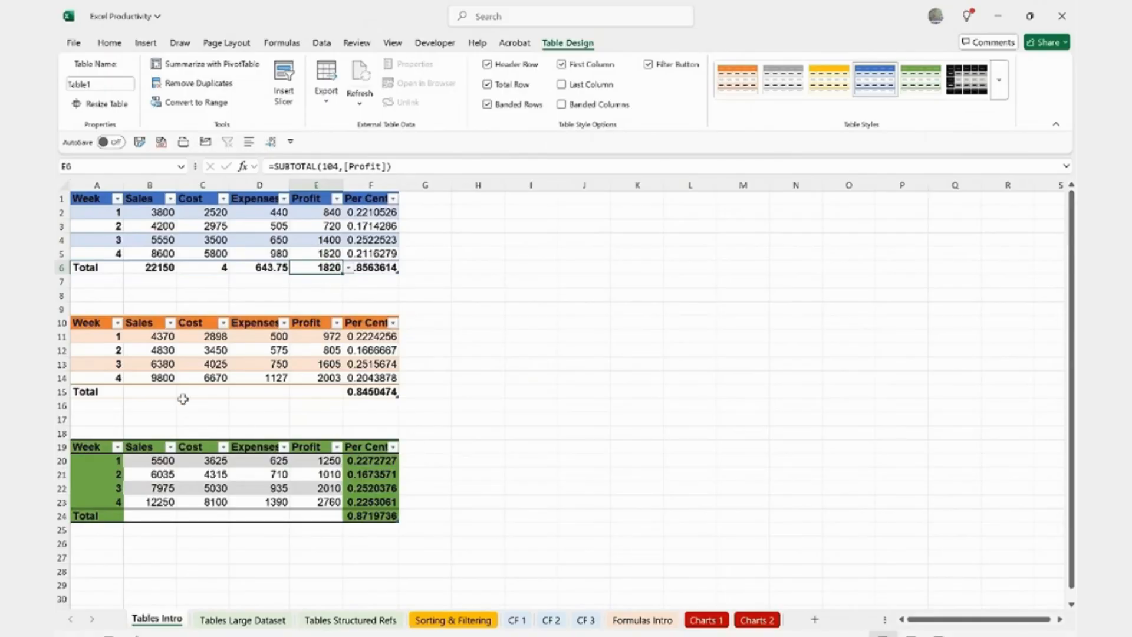
Step: Set the Sales cell in the second table's total row to Sum
left_click(149, 390)
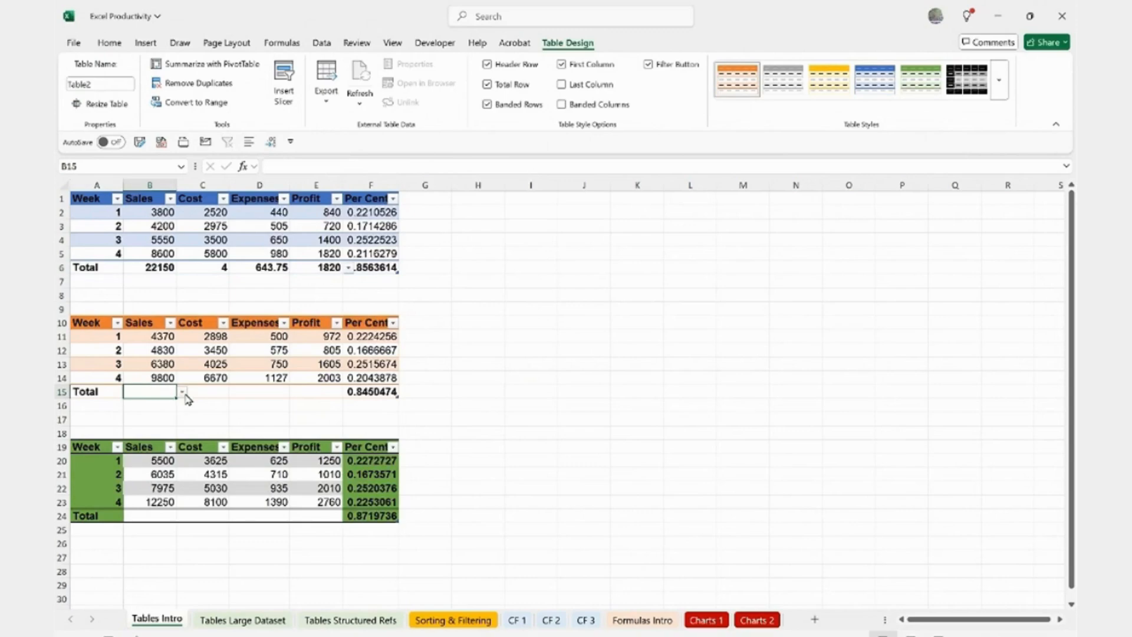
left_click(182, 392)
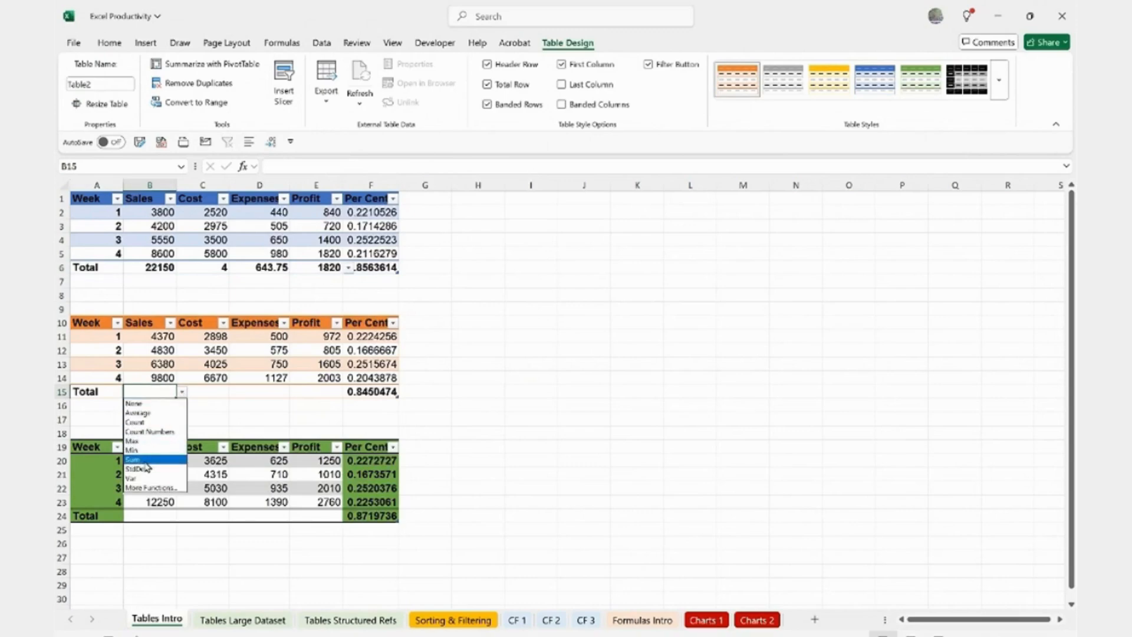
left_click(143, 459)
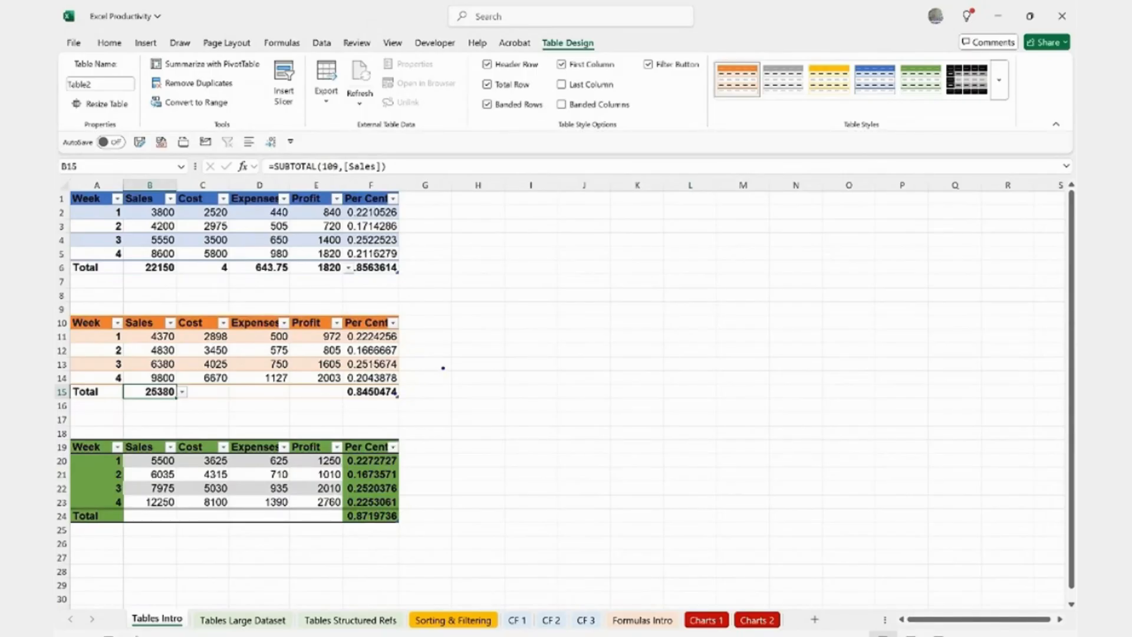
type("tautof")
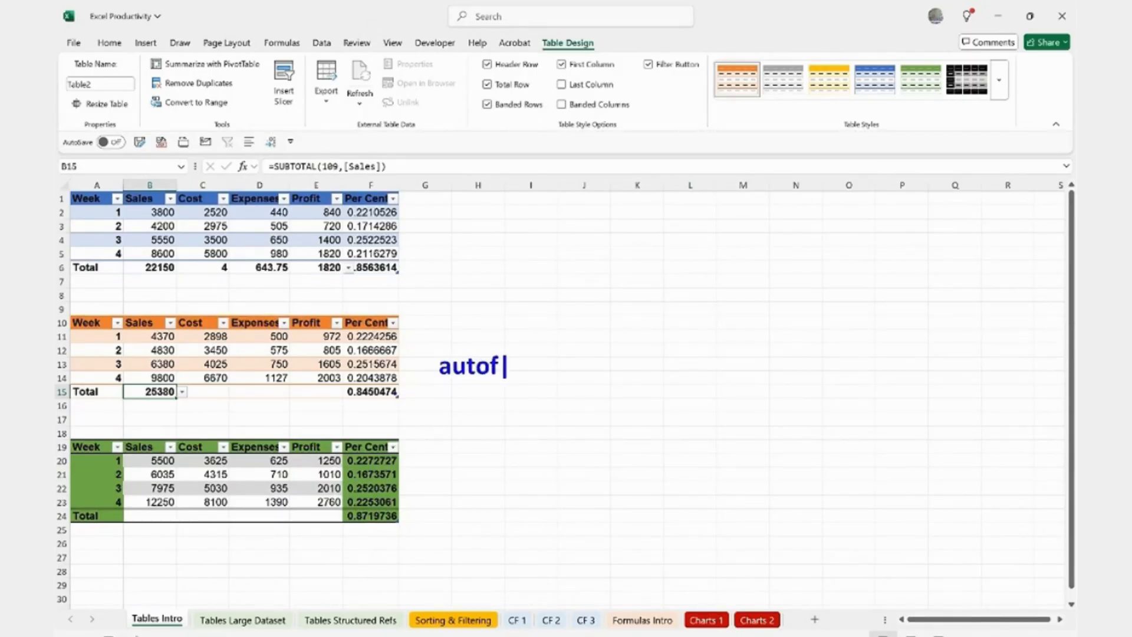
type("ill")
left_click_drag(168, 410, 328, 413)
left_click_drag(206, 341, 207, 365)
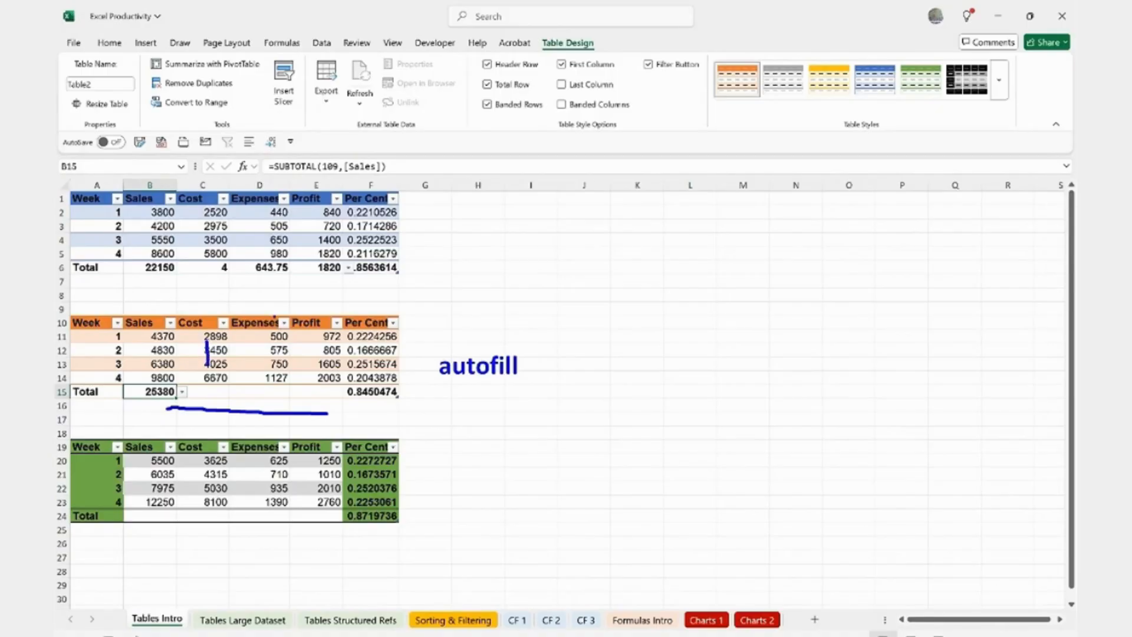
mouse_move(272, 326)
left_mouse_down()
mouse_move(275, 356)
mouse_move(312, 362)
left_mouse_up()
key("Escape")
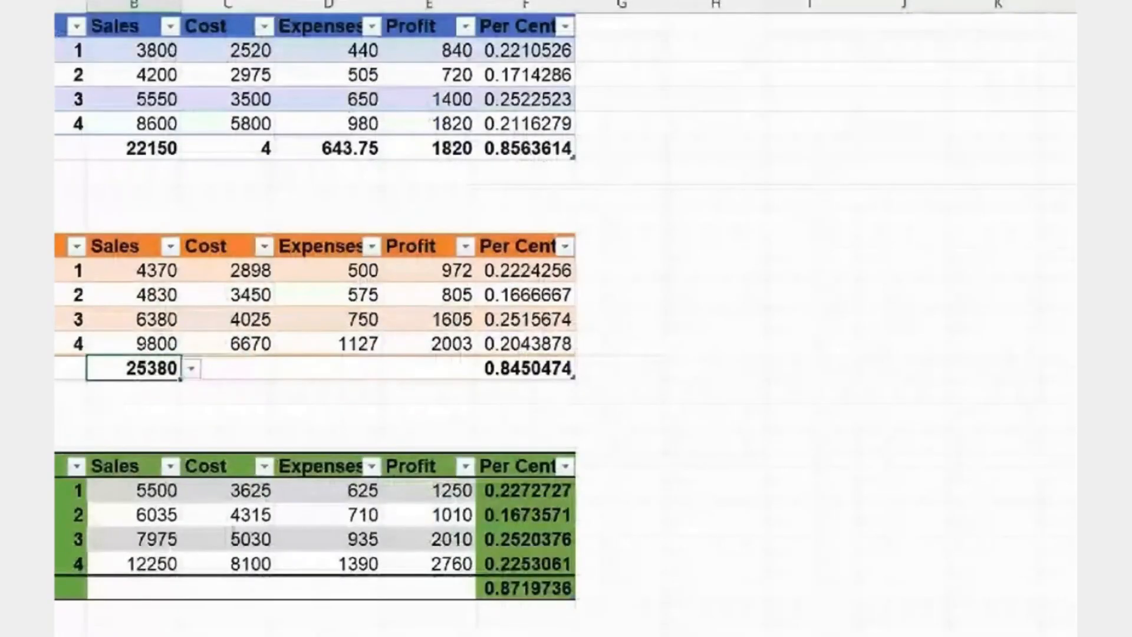
scroll(177, 414, "up", 3)
left_click(183, 417)
mouse_move(189, 301)
left_mouse_down()
mouse_move(183, 355)
mouse_move(59, 488)
left_mouse_up()
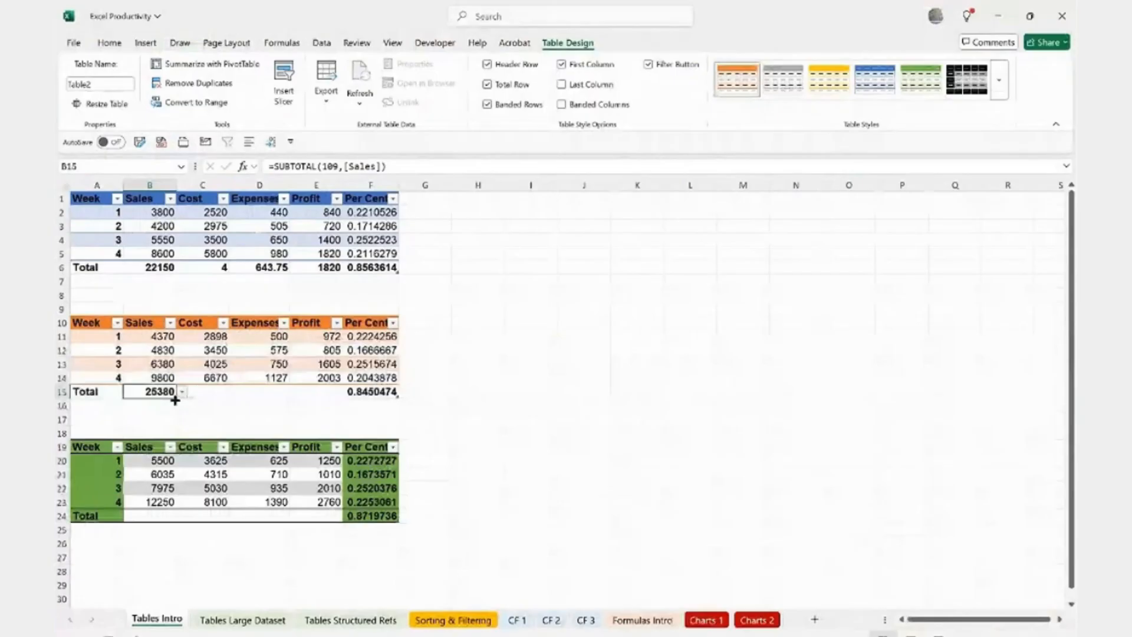
Step: Autofill the second table's Sales total across the total row through Cost, Expenses and Profit
left_click_drag(175, 401, 323, 401)
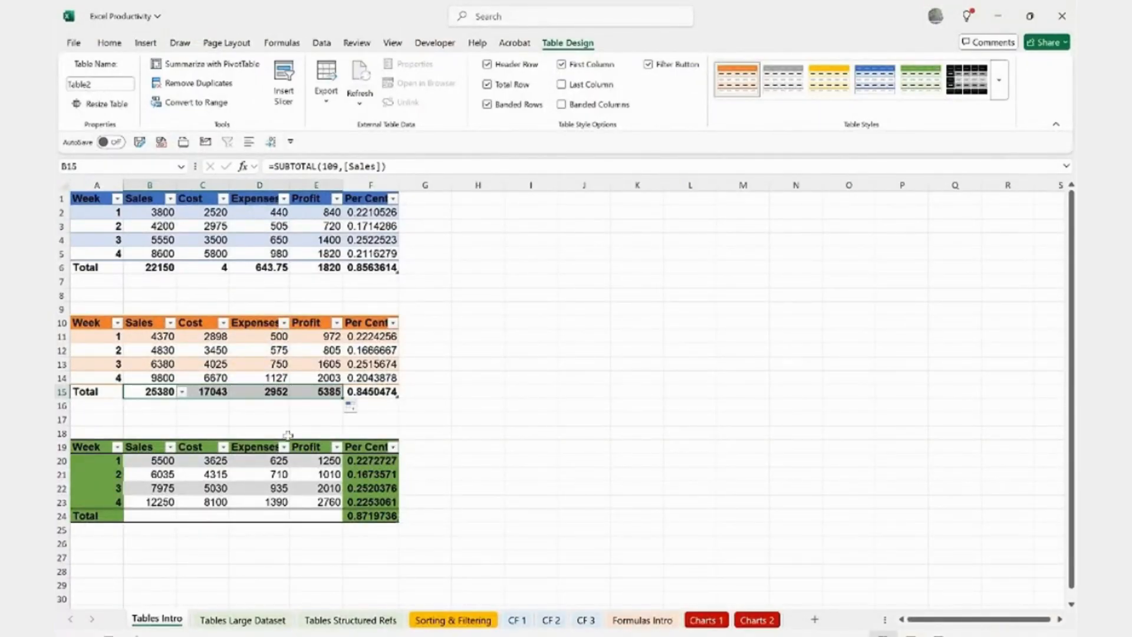
Step: Sum Sales in the third table's total row and autofill the formula across Cost, Expenses and Profit
left_click(168, 487)
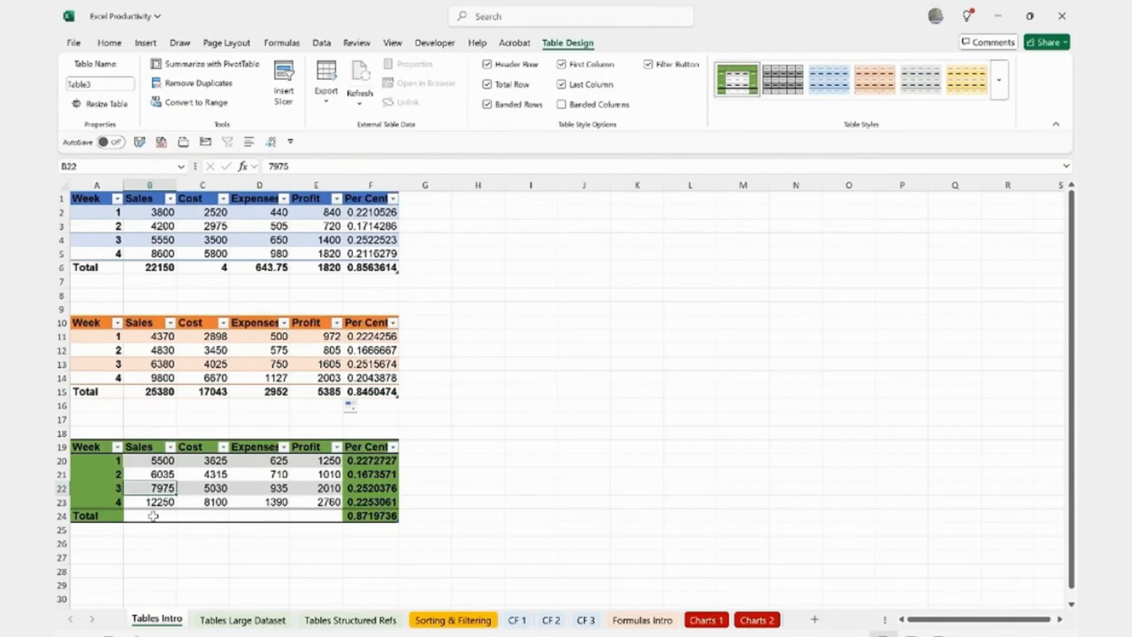
left_click(155, 517)
left_click(182, 517)
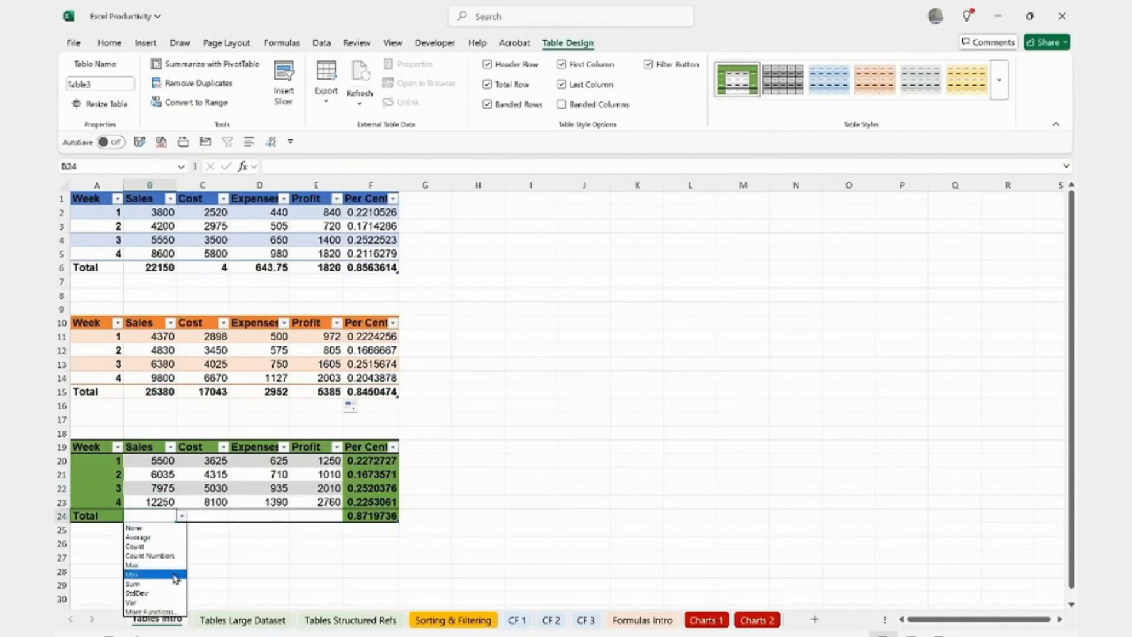
left_click(177, 582)
left_click_drag(189, 527, 330, 522)
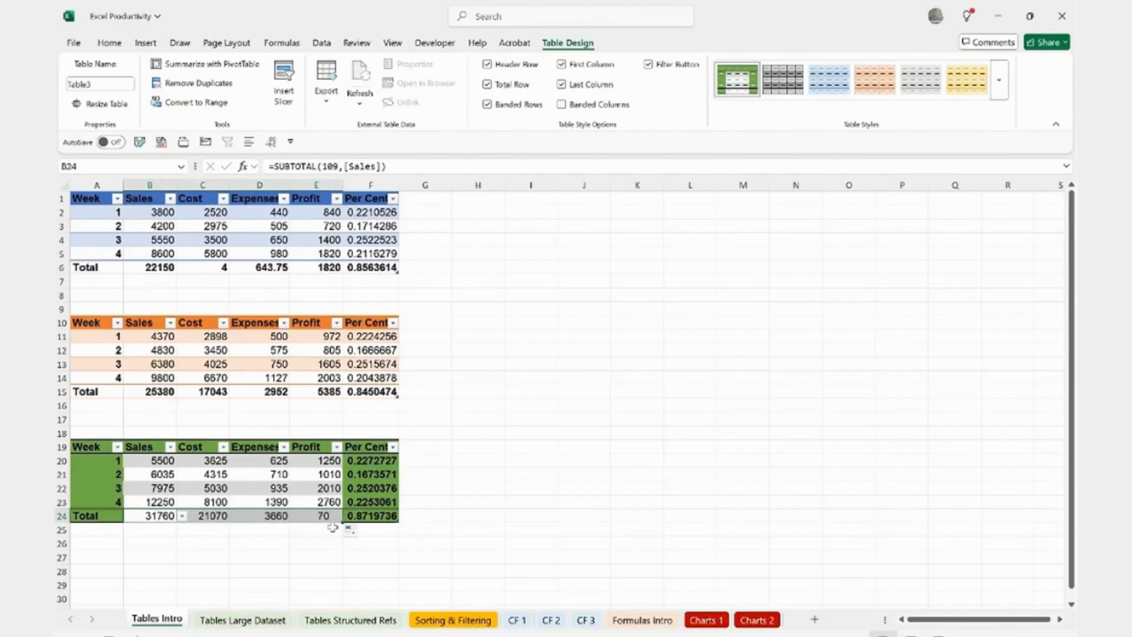
Step: On the Tables Large Dataset sheet, convert the Widget Retail Sales range A3:N183 into a table with headers
left_click(231, 475)
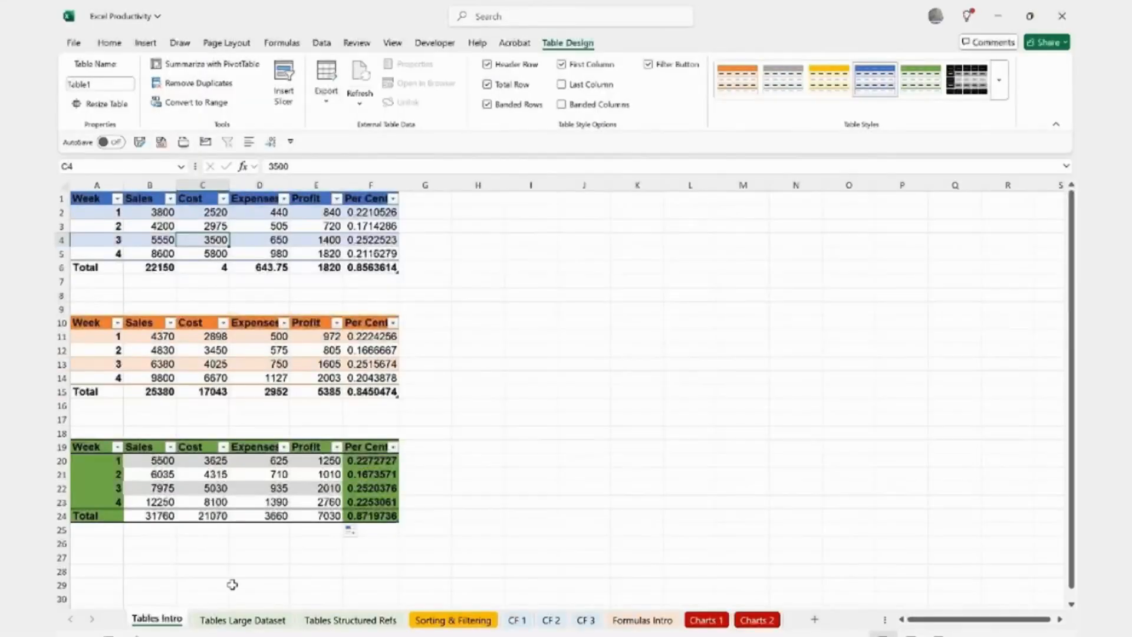
left_click(236, 623)
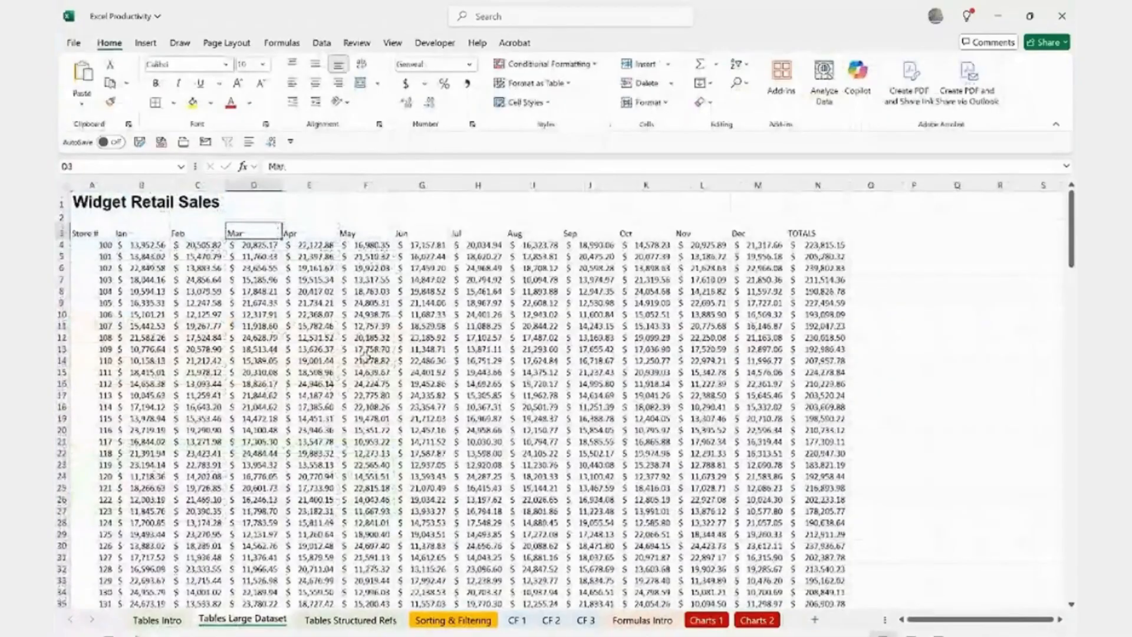
left_click(367, 359)
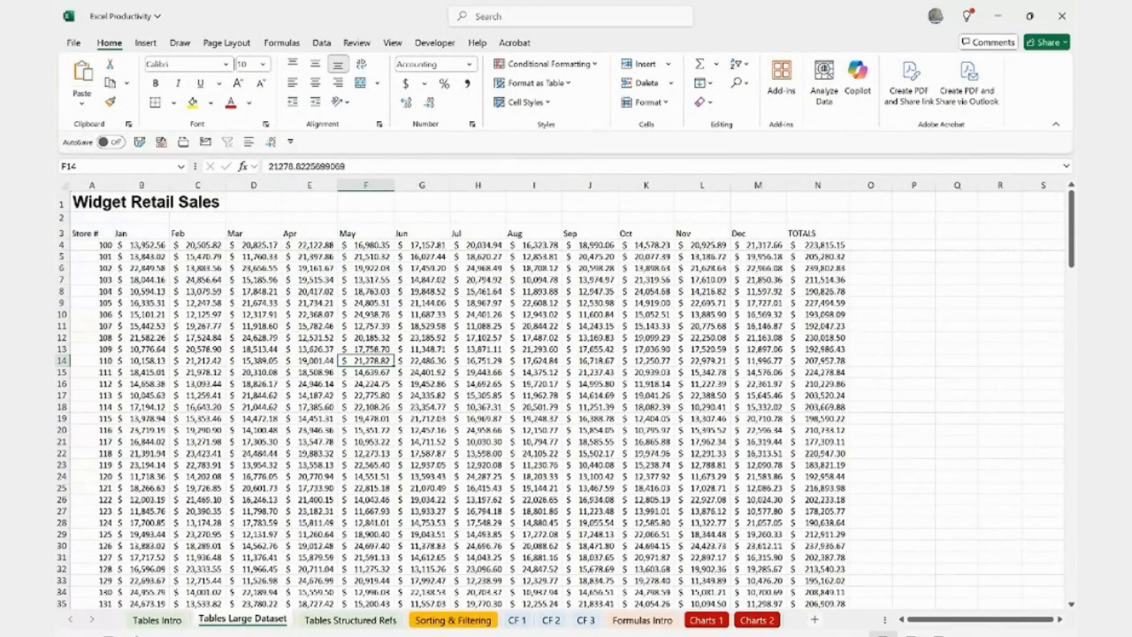
left_click(1035, 635)
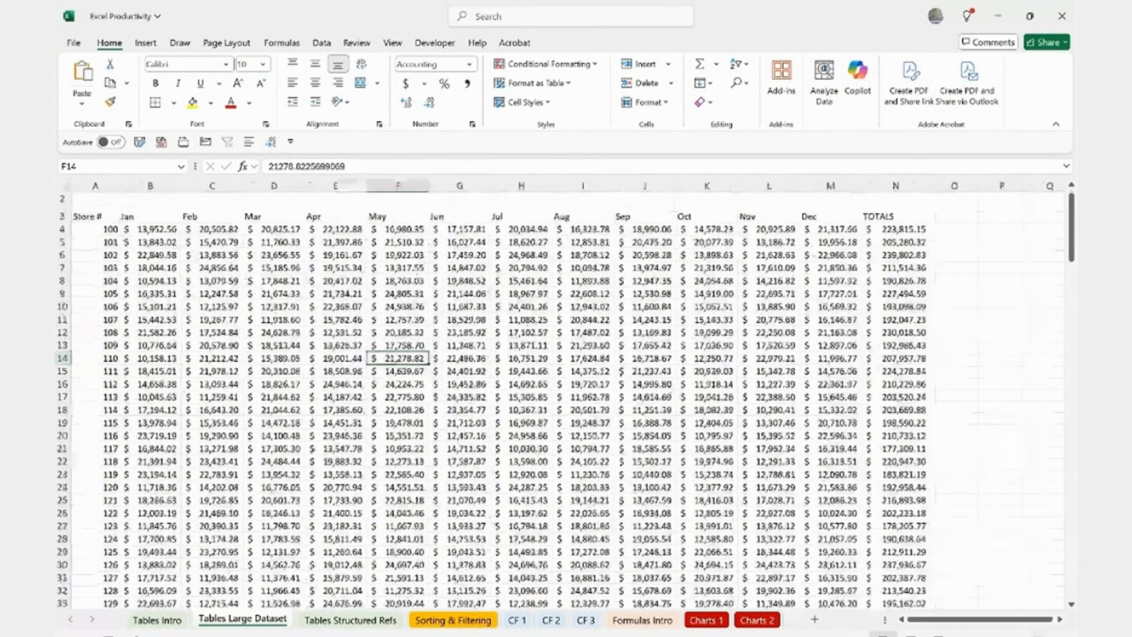
left_click(1036, 635)
scroll(851, 618, "up", 1)
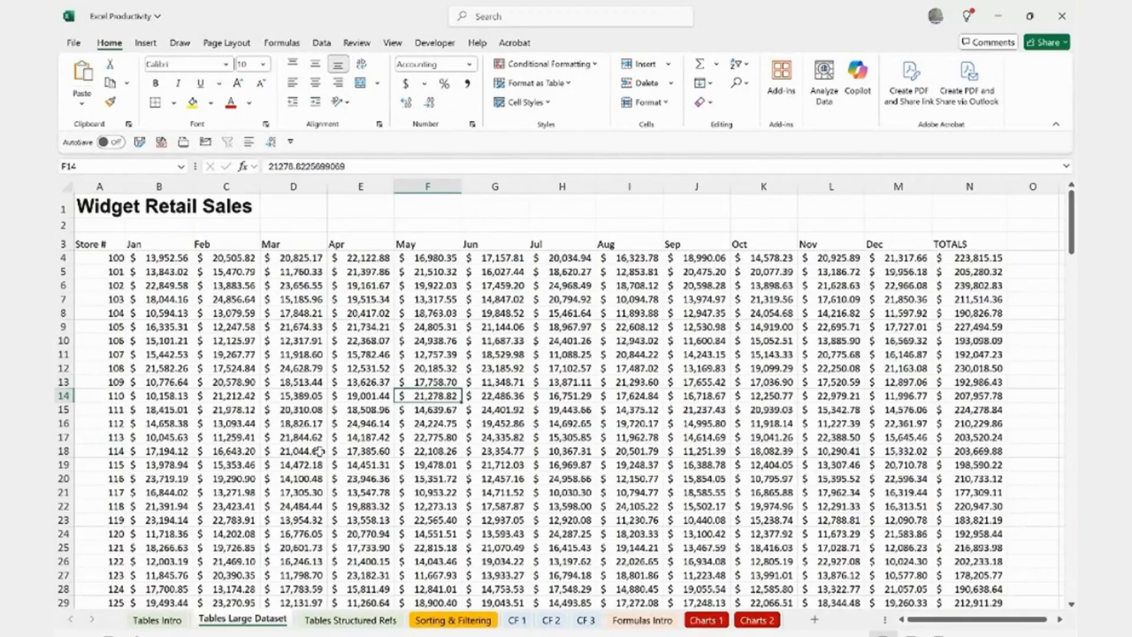
key("ctrl+t")
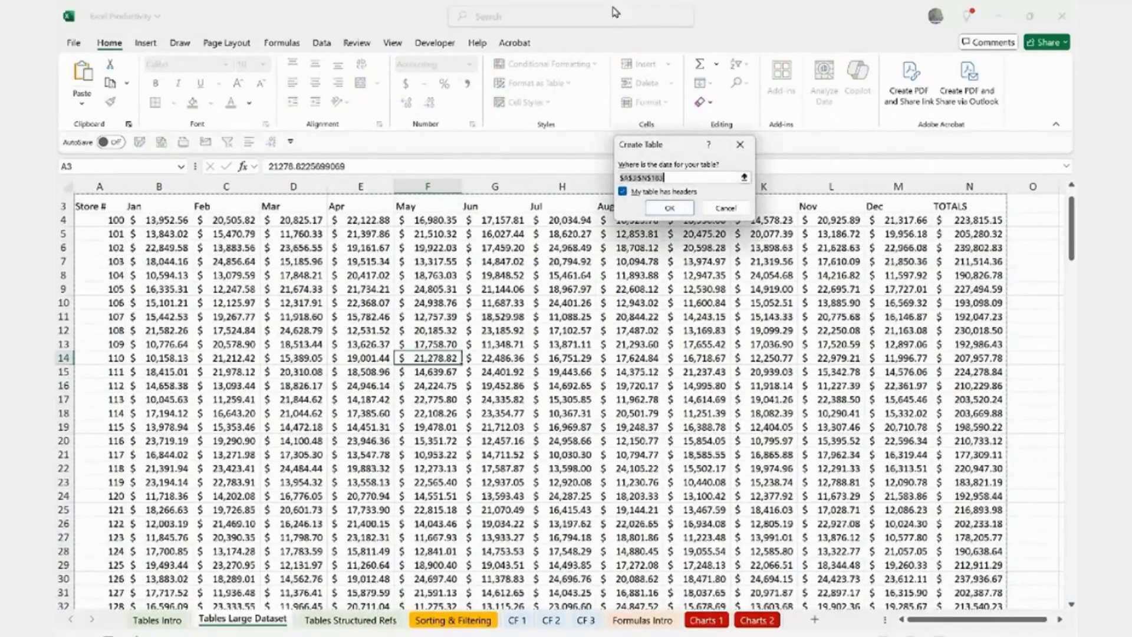
left_click(673, 208)
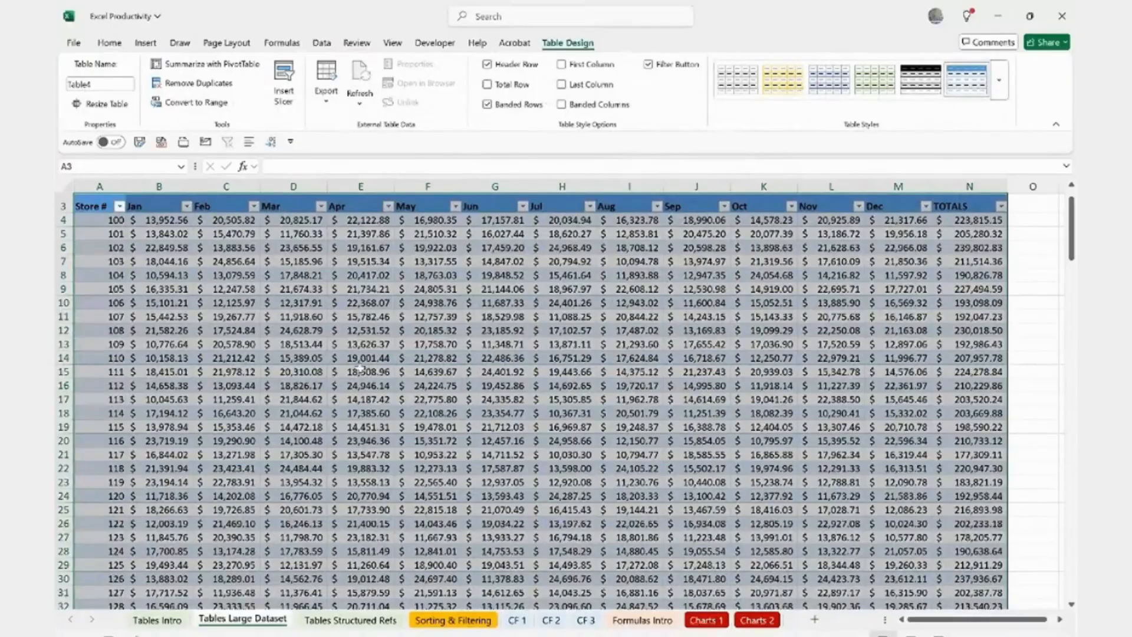
left_click(332, 339)
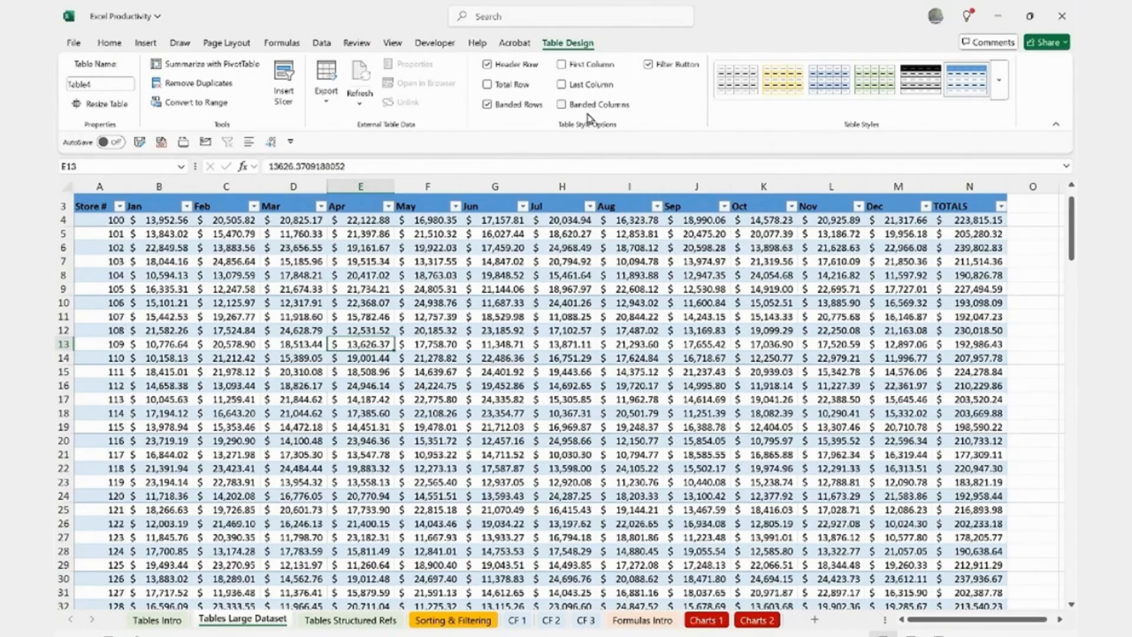
Step: Switch the widget sales table from banded rows to banded columns
left_click(487, 105)
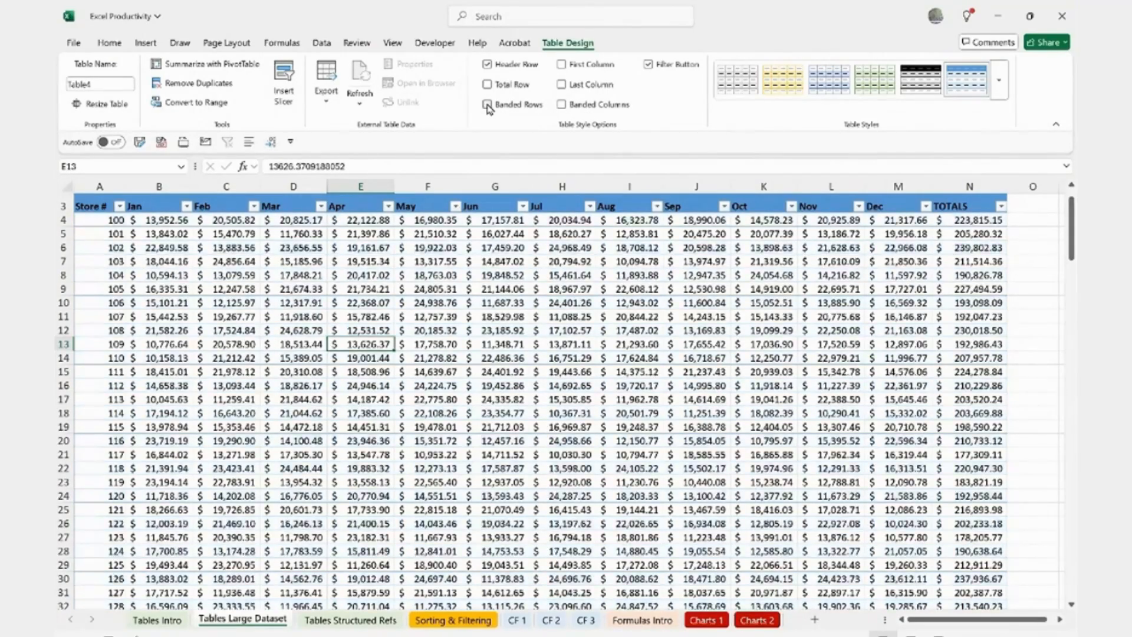
left_click(561, 104)
left_click(318, 438)
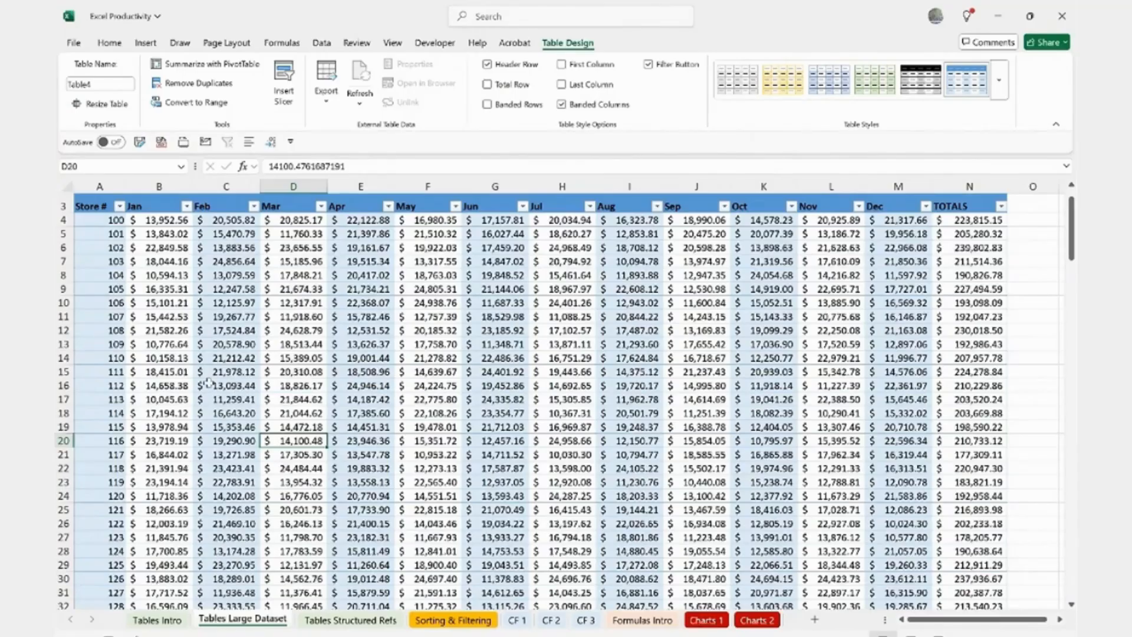
Step: Add a total row beneath the last store record of the widget sales table
left_click(165, 355)
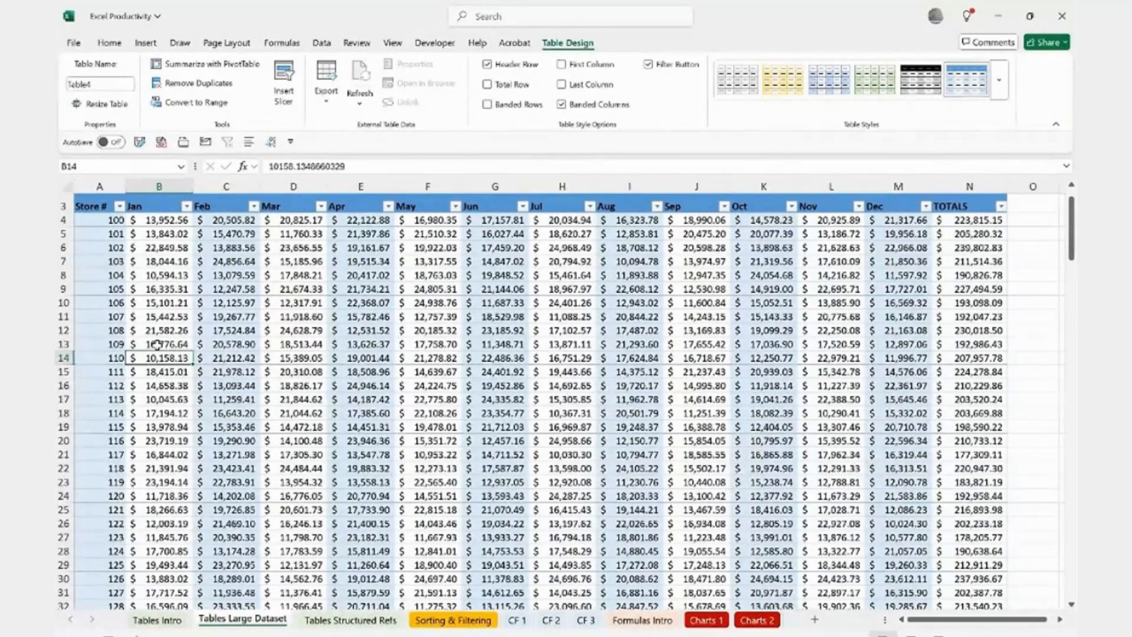
key("ctrl+Down")
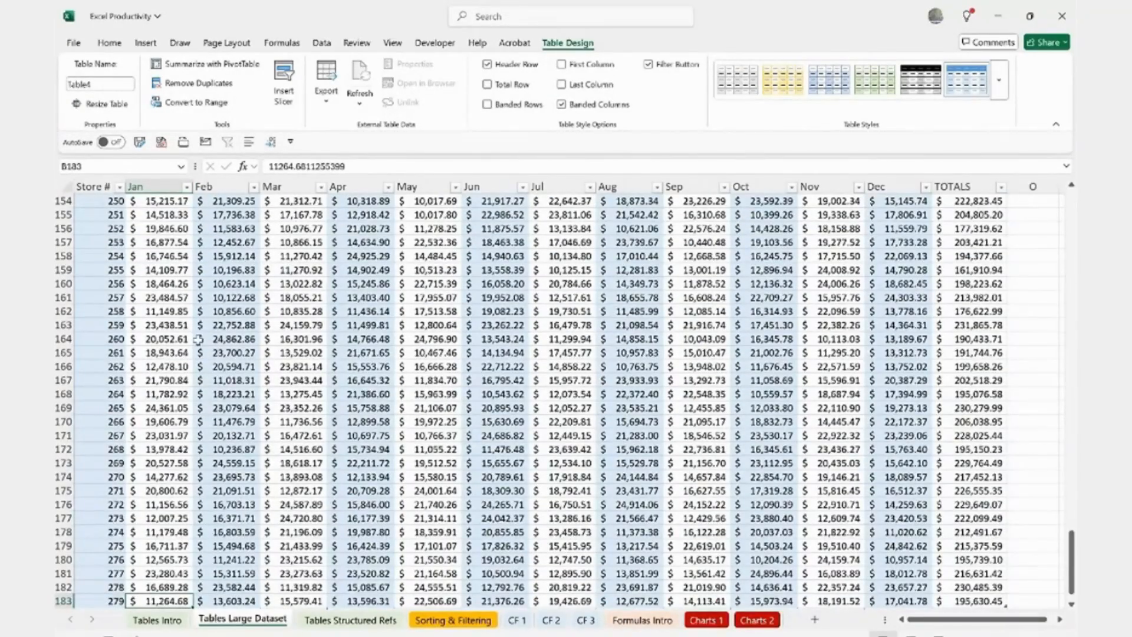
scroll(216, 428, "down", 2)
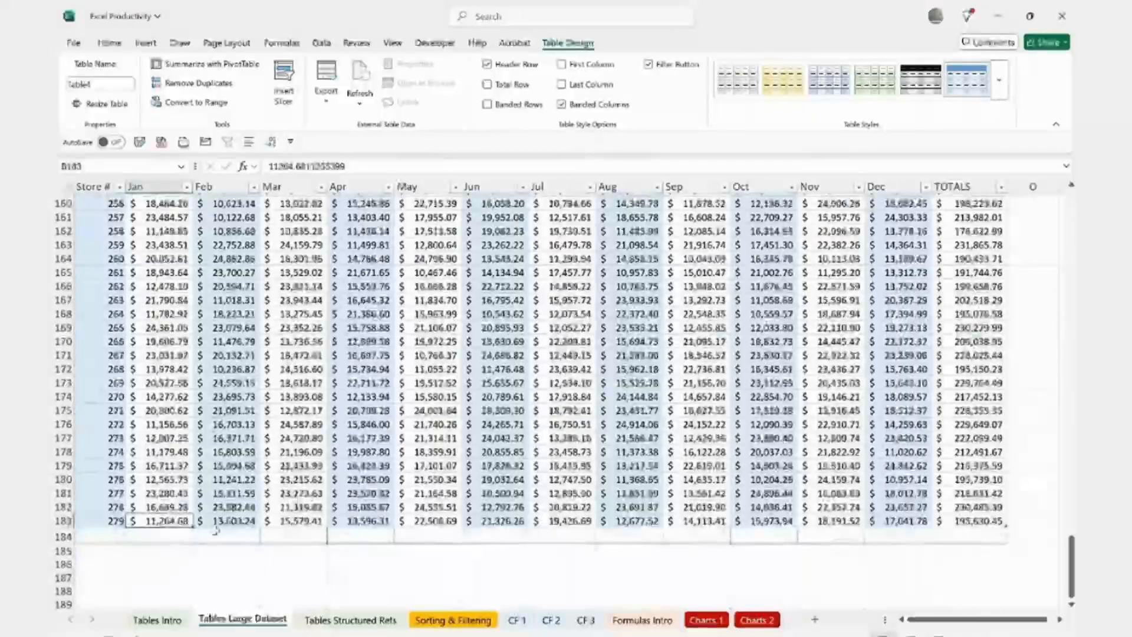
key("ctrl+Up")
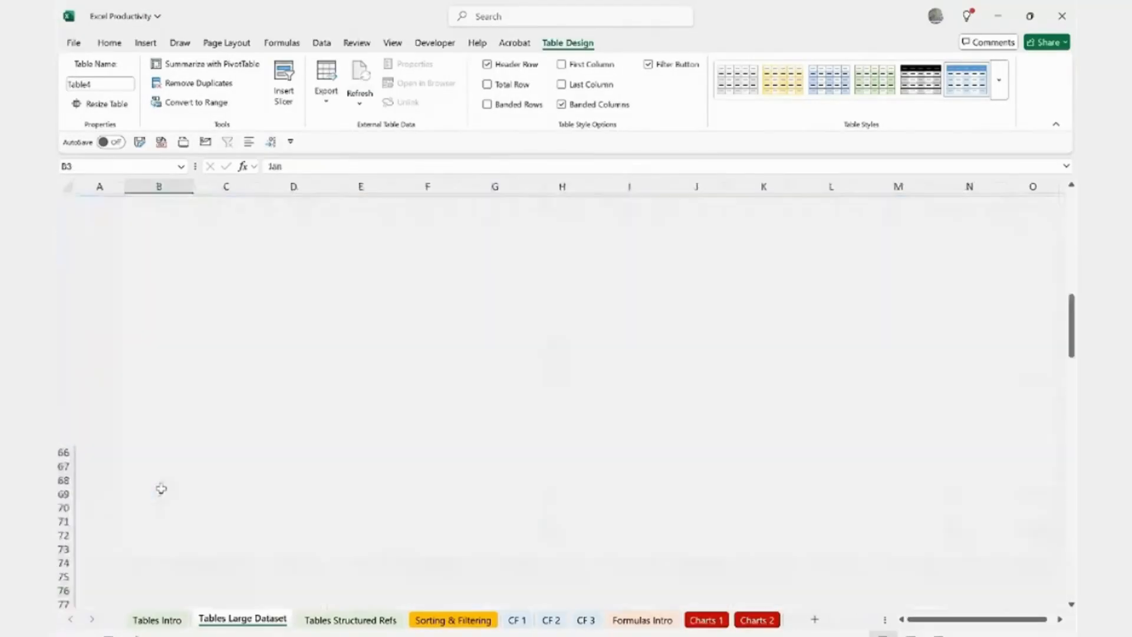
left_click(152, 234)
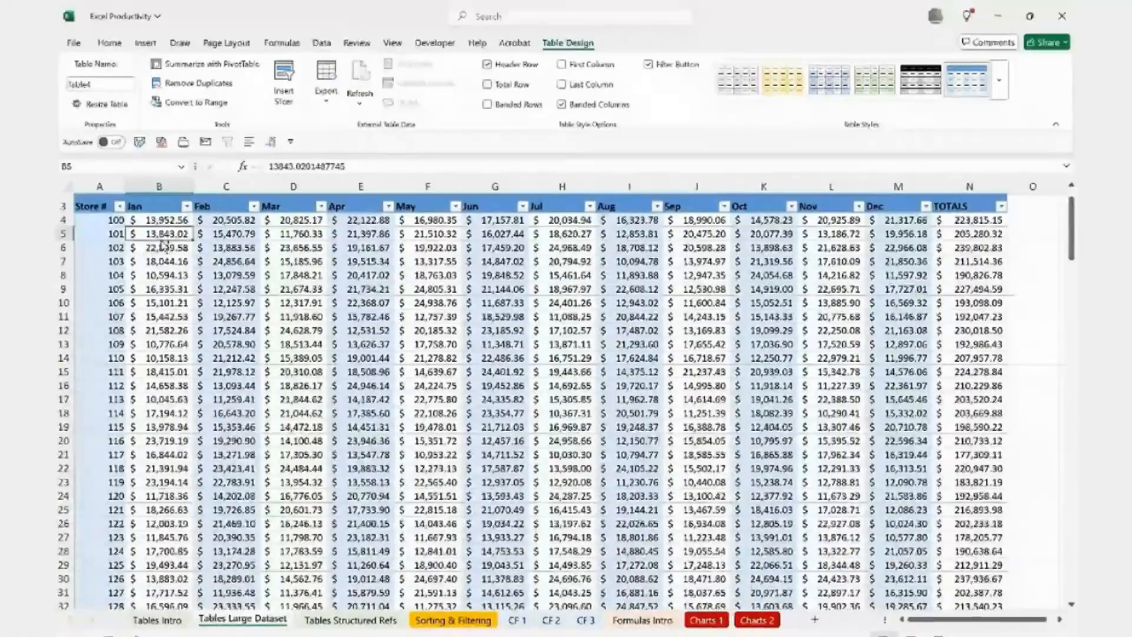
key("ctrl+Down")
scroll(165, 559, "down", 2)
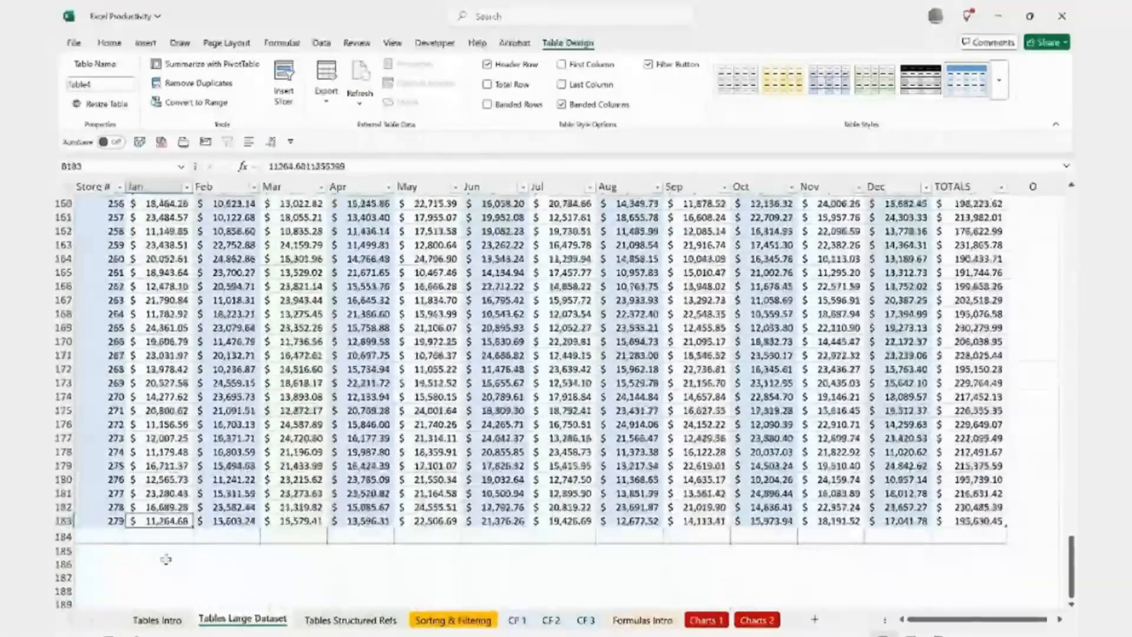
left_click(155, 537)
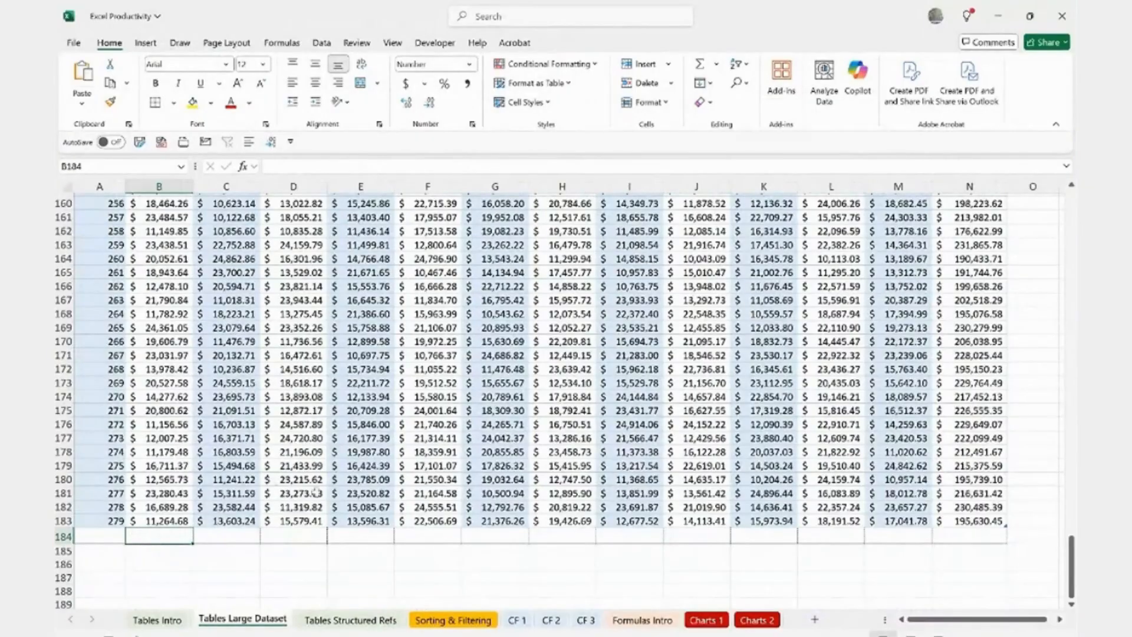
left_click(223, 480)
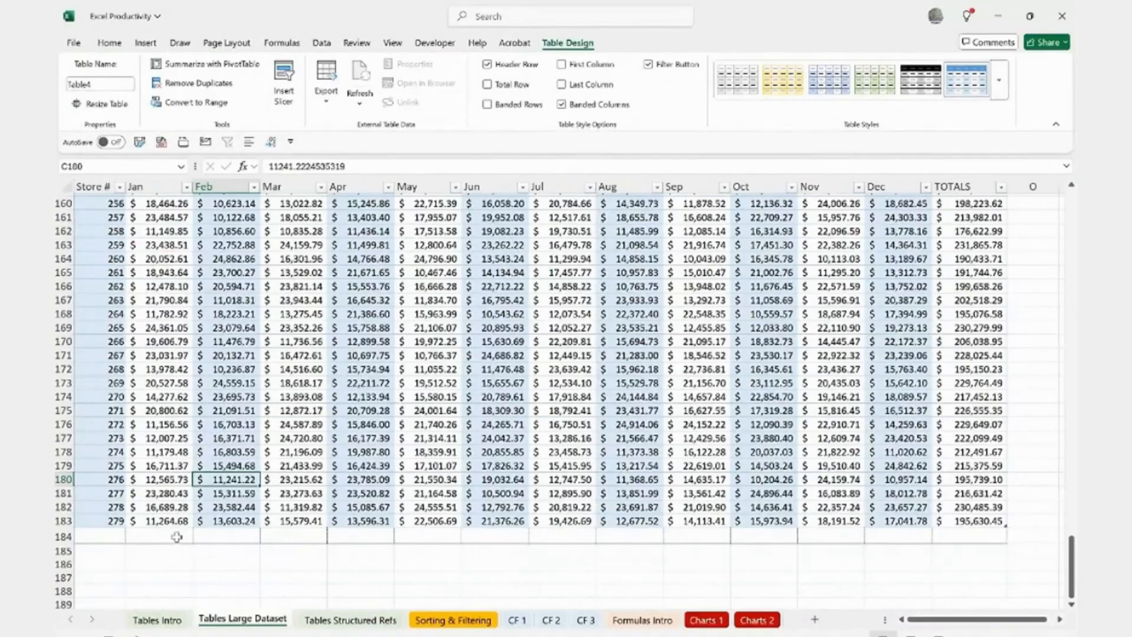
left_click(487, 84)
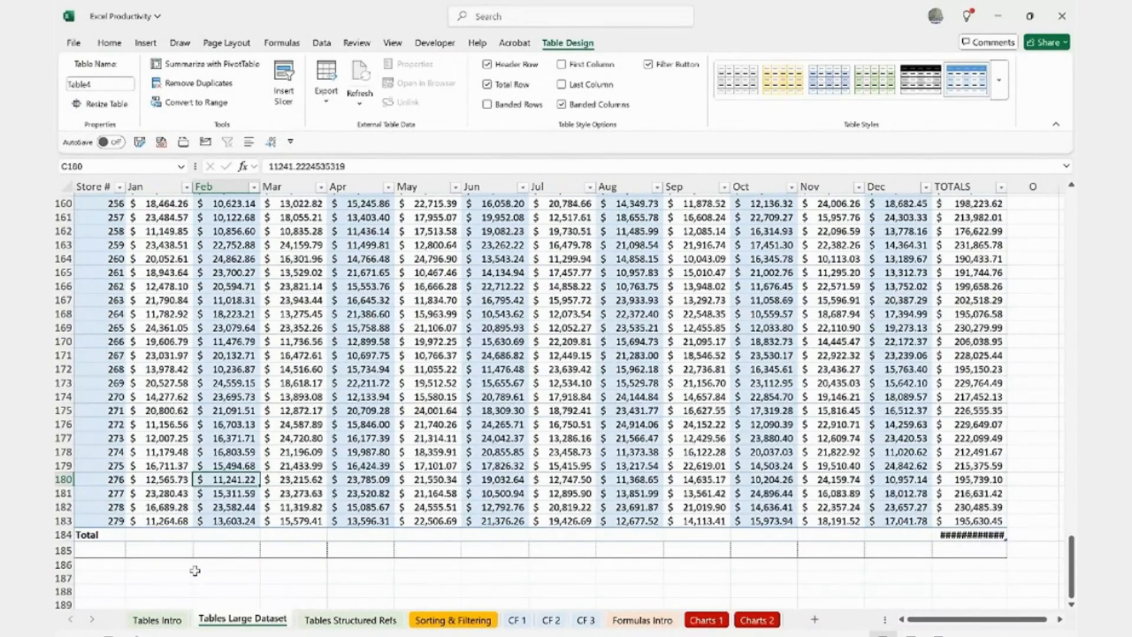
Step: Set the Jan cell in the total row to Sum and widen the Jan column to fit the total
left_click(95, 536)
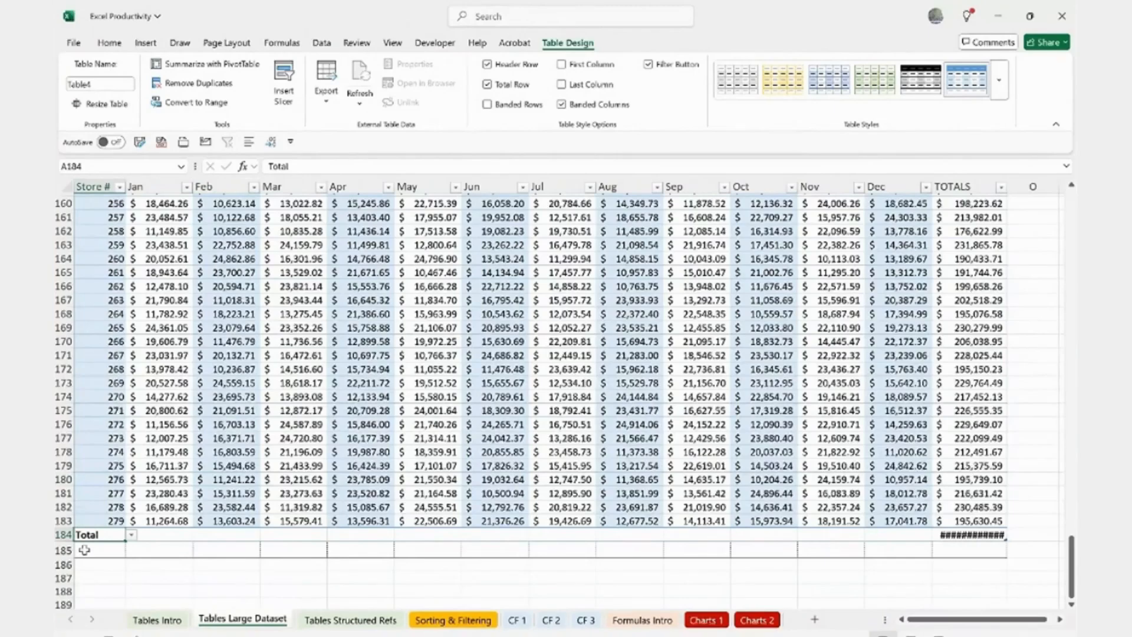
left_click(158, 535)
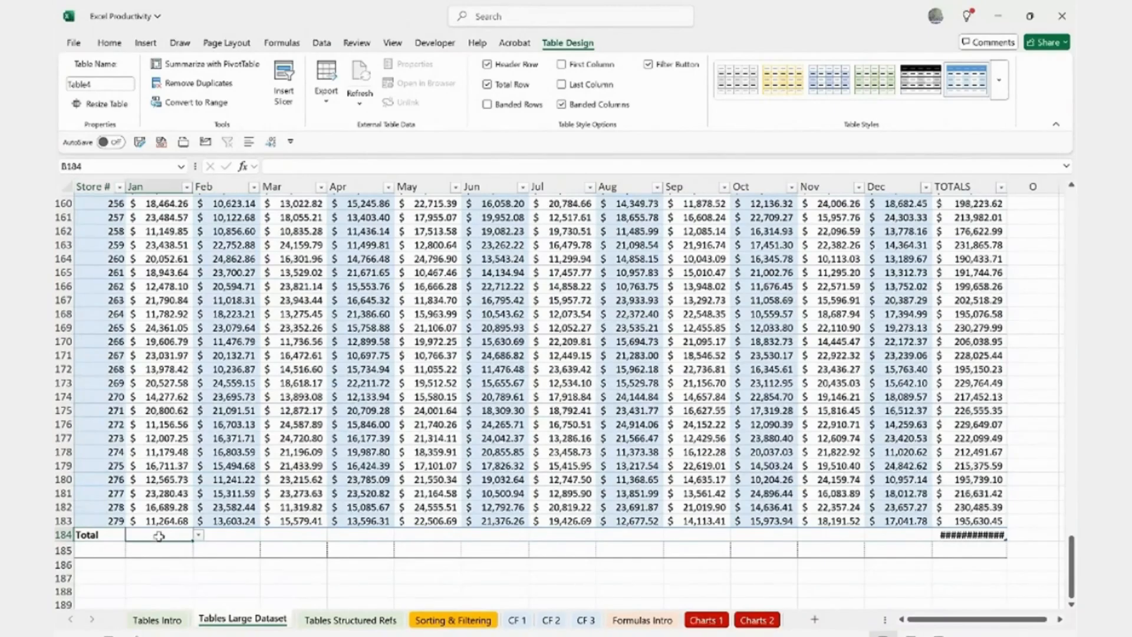
left_click(200, 536)
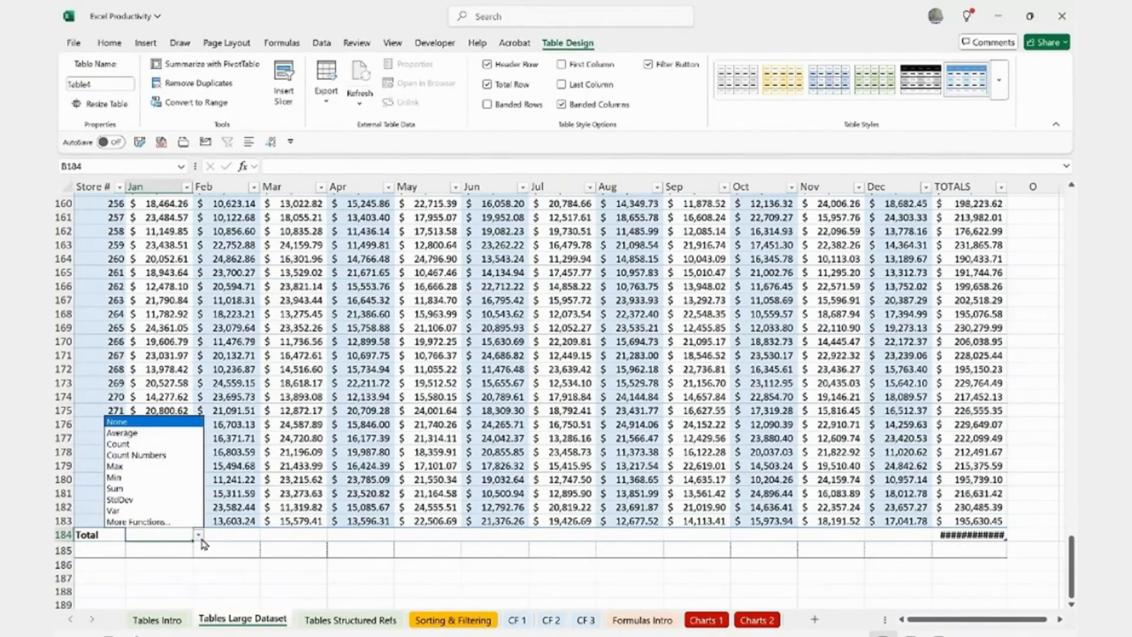
left_click(158, 486)
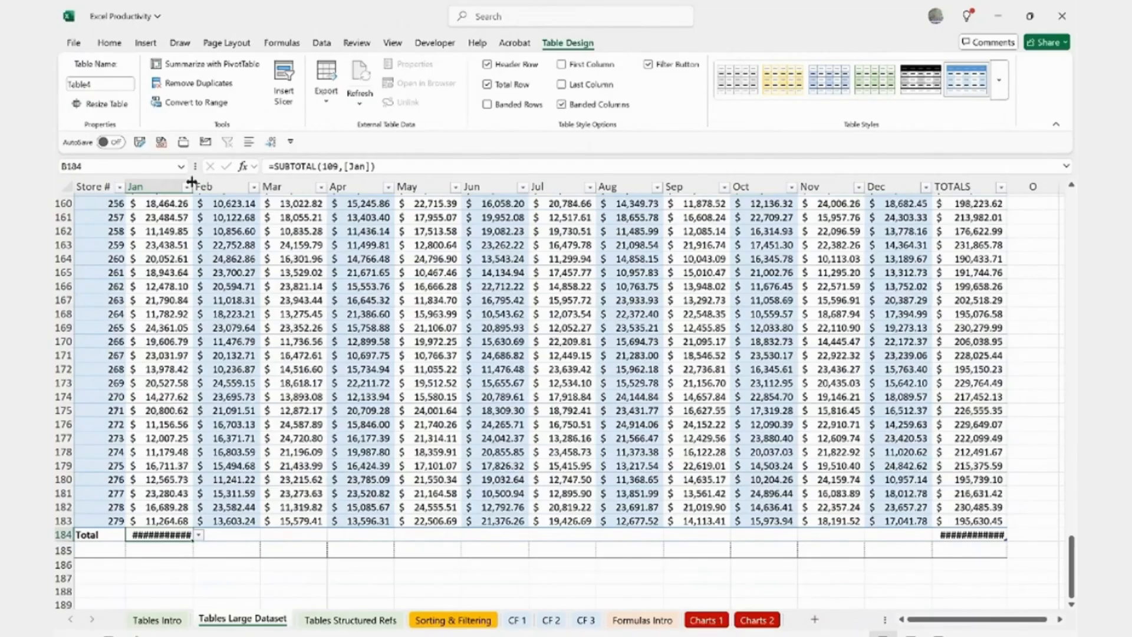
left_click_drag(194, 187, 214, 187)
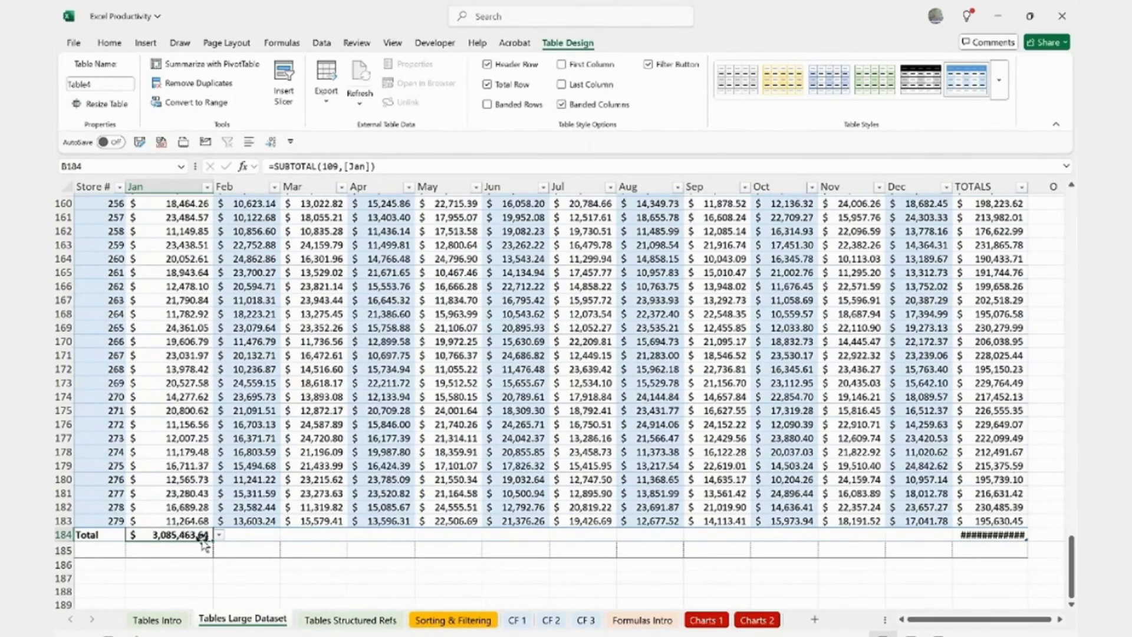
Step: Autofill the Jan total across the total row from Feb through Dec
left_click_drag(213, 534, 932, 567)
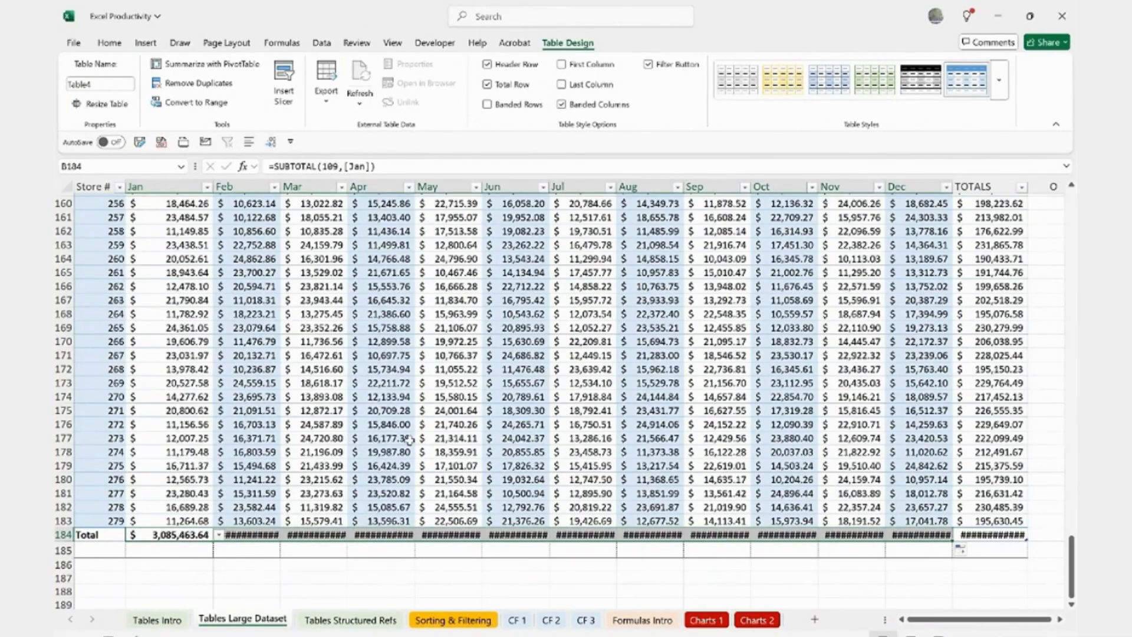
left_click(291, 342)
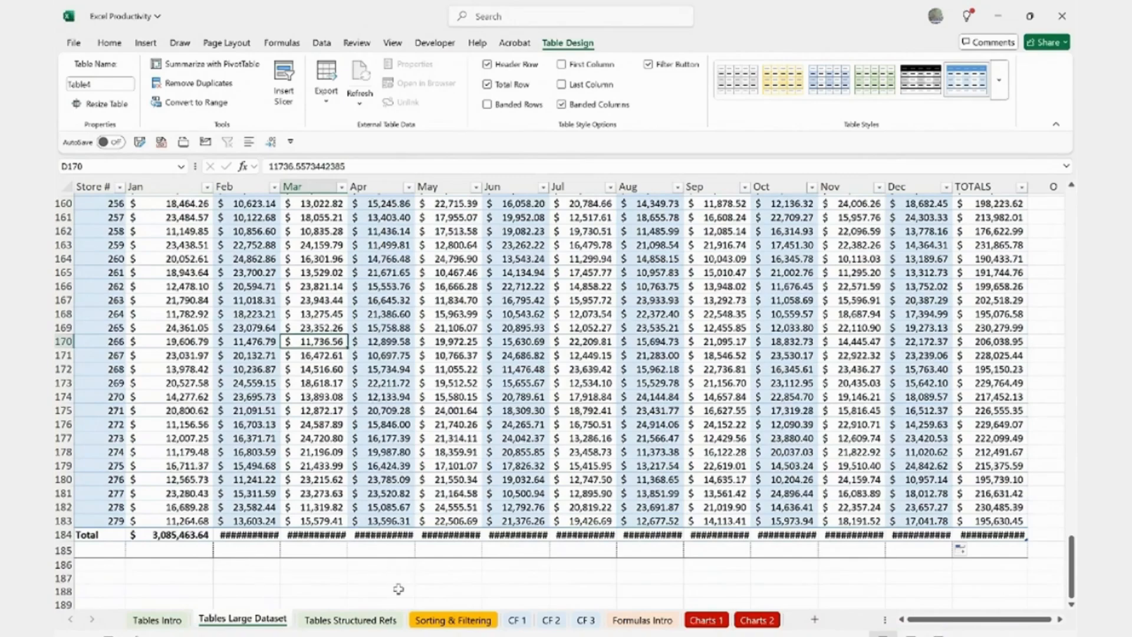
left_click(261, 438)
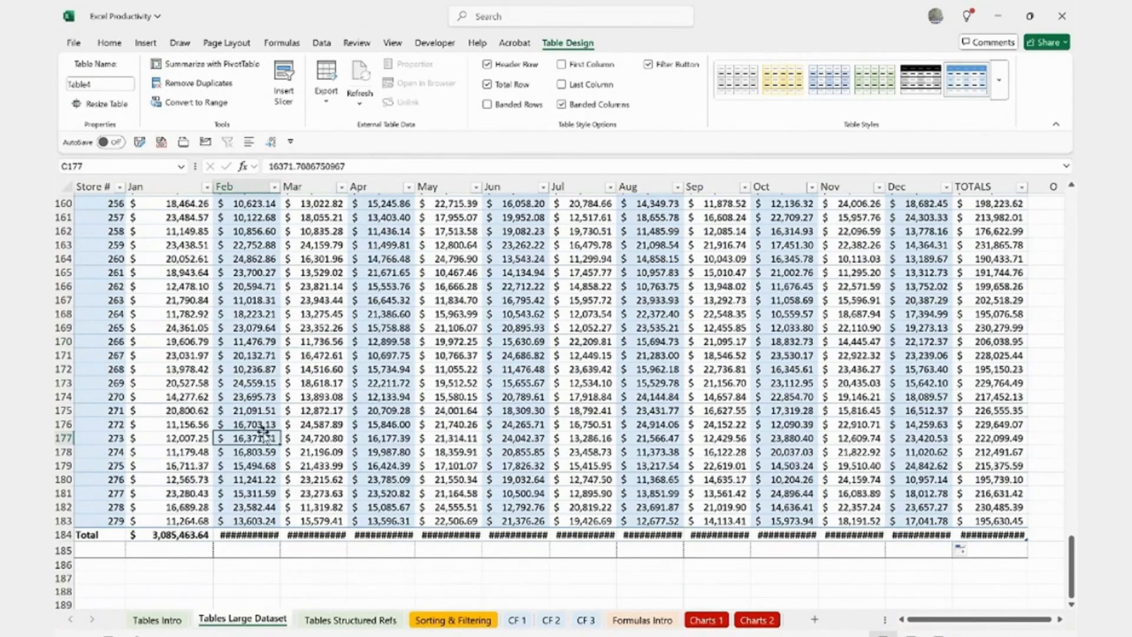
Step: Autofit the widths of columns C through N, from Feb to TOTALS
key("ctrl+Up")
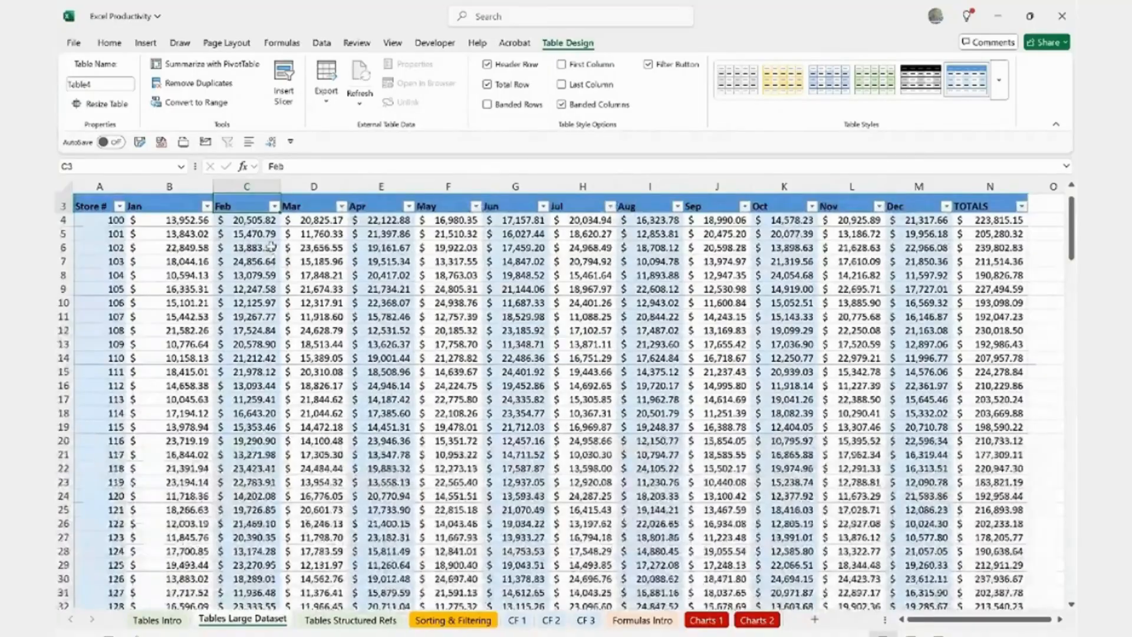
scroll(288, 270, "up", 1)
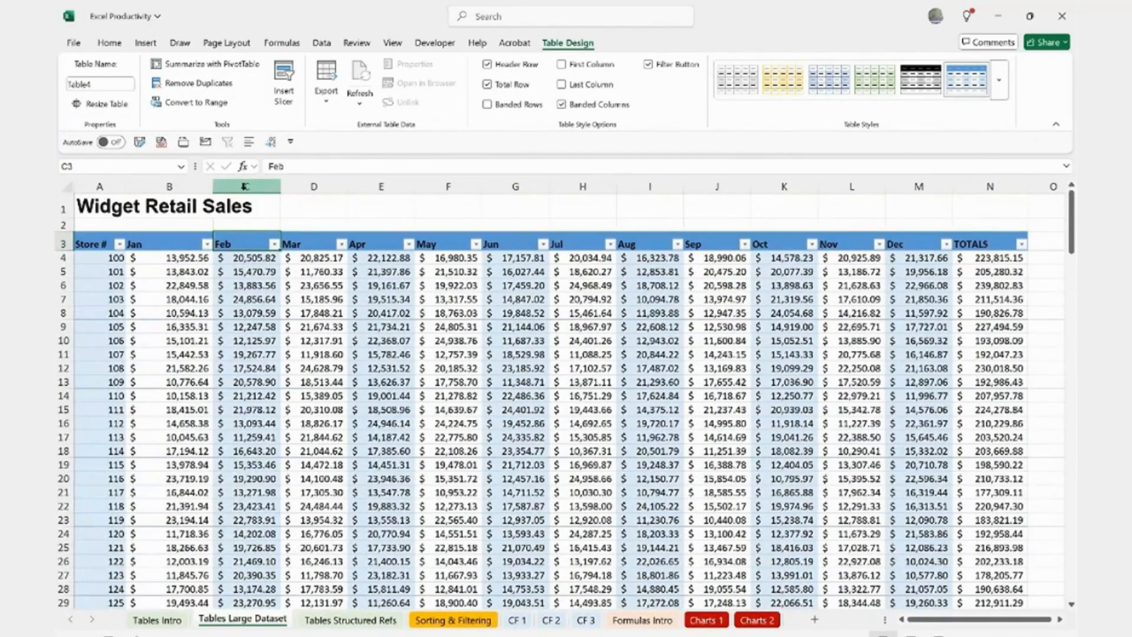
left_click_drag(245, 186, 981, 192)
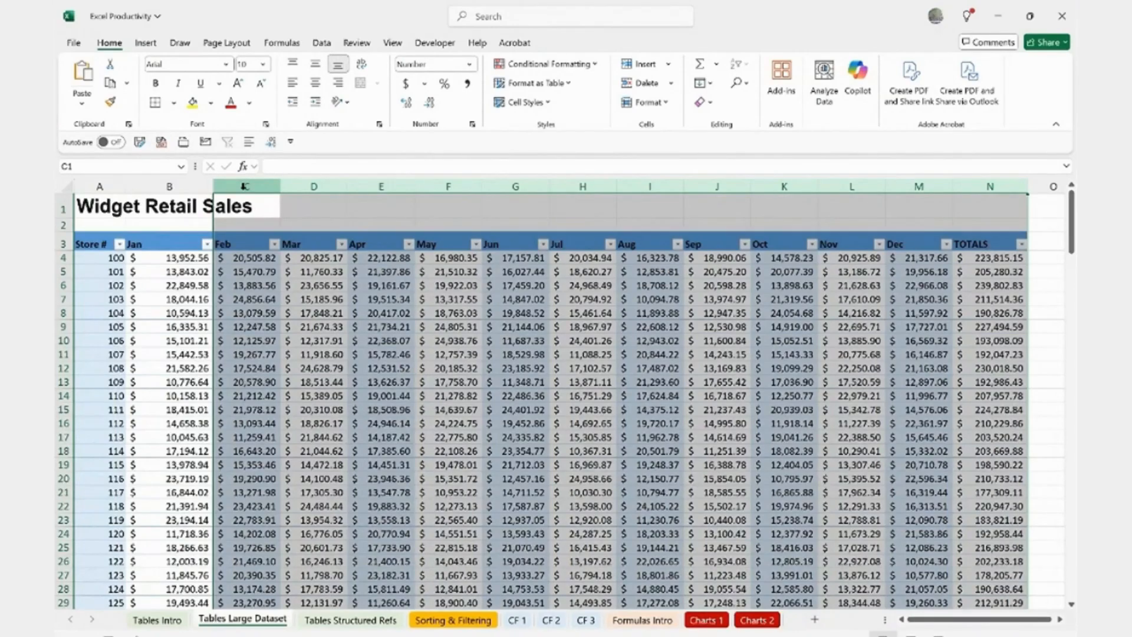
double_click(284, 185)
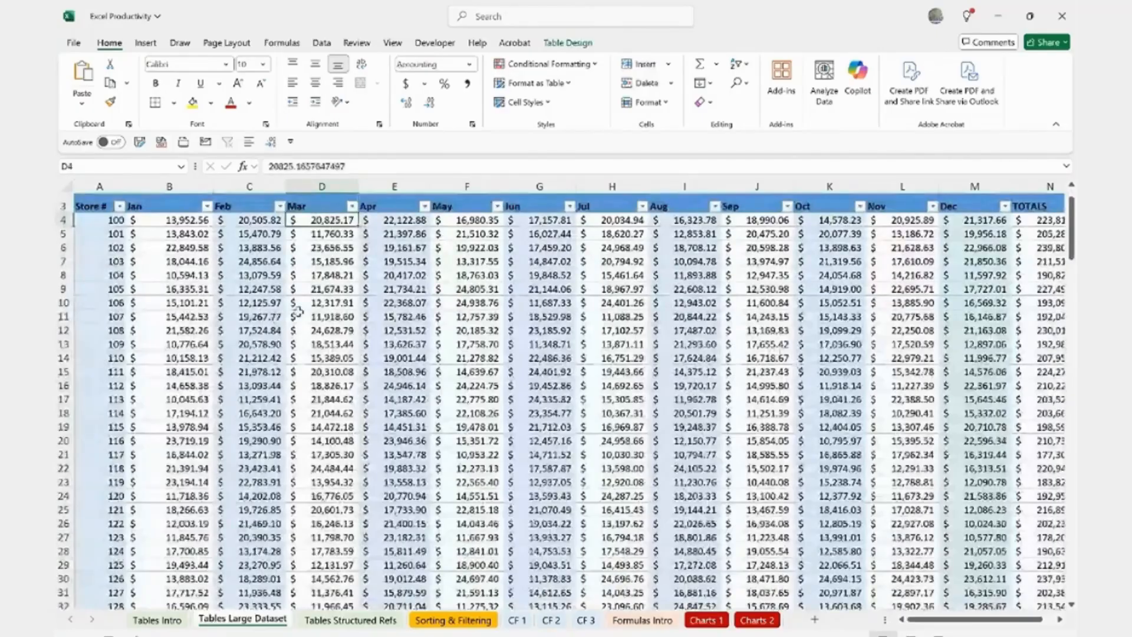
Step: Examine the monthly totals in the table's last row and return to the first records
left_click(375, 325)
key("ctrl+Down")
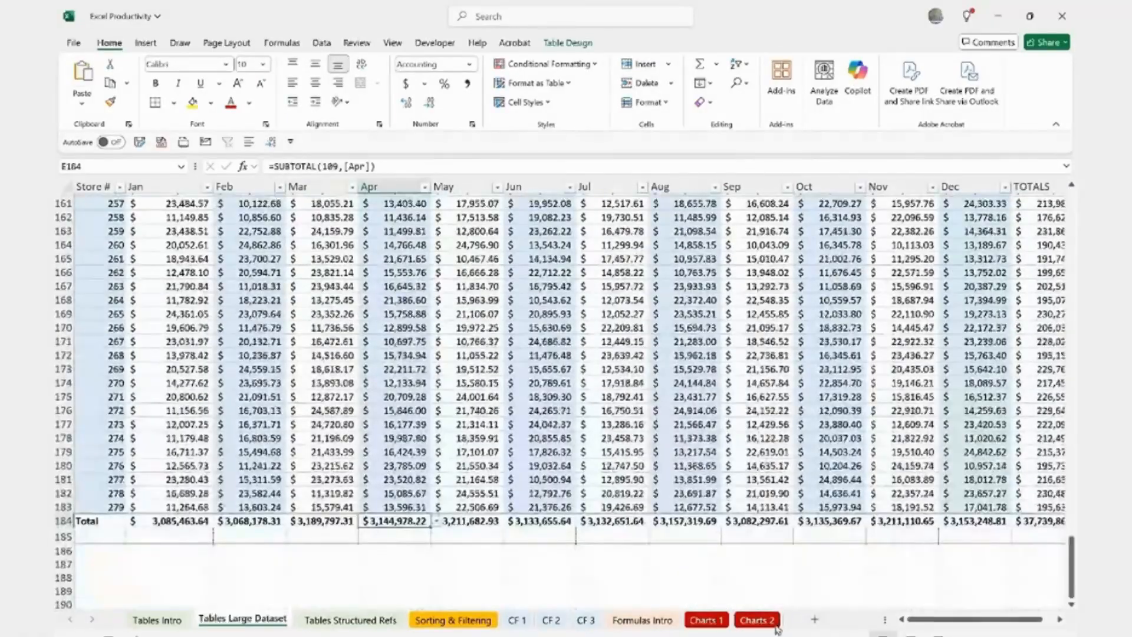
left_click_drag(921, 620, 793, 591)
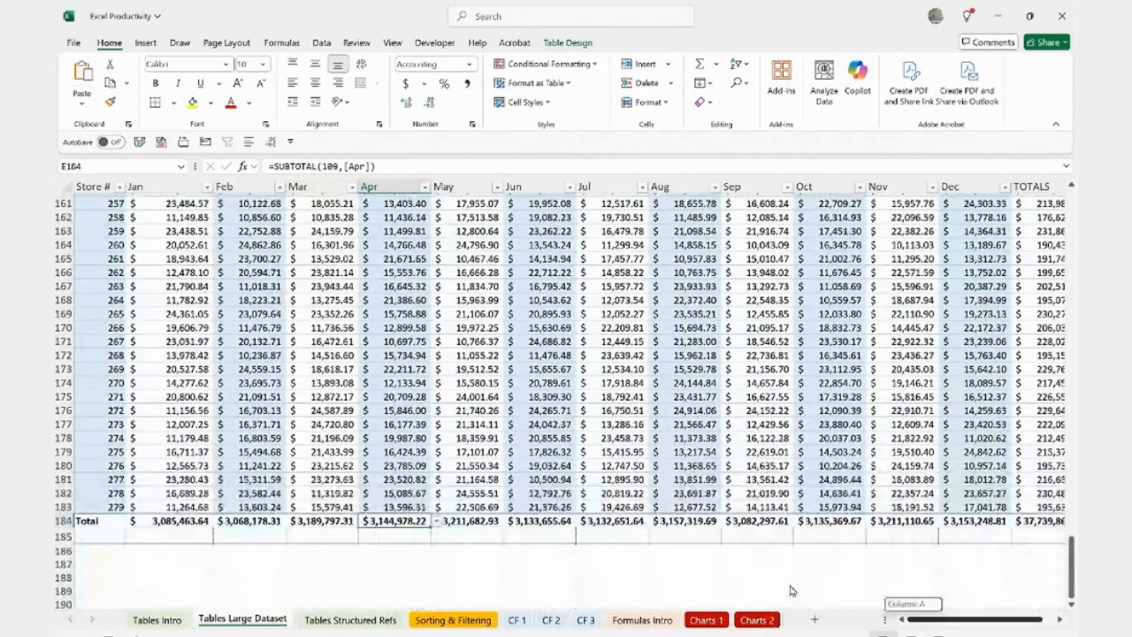
left_click(323, 341)
key("ctrl+Up")
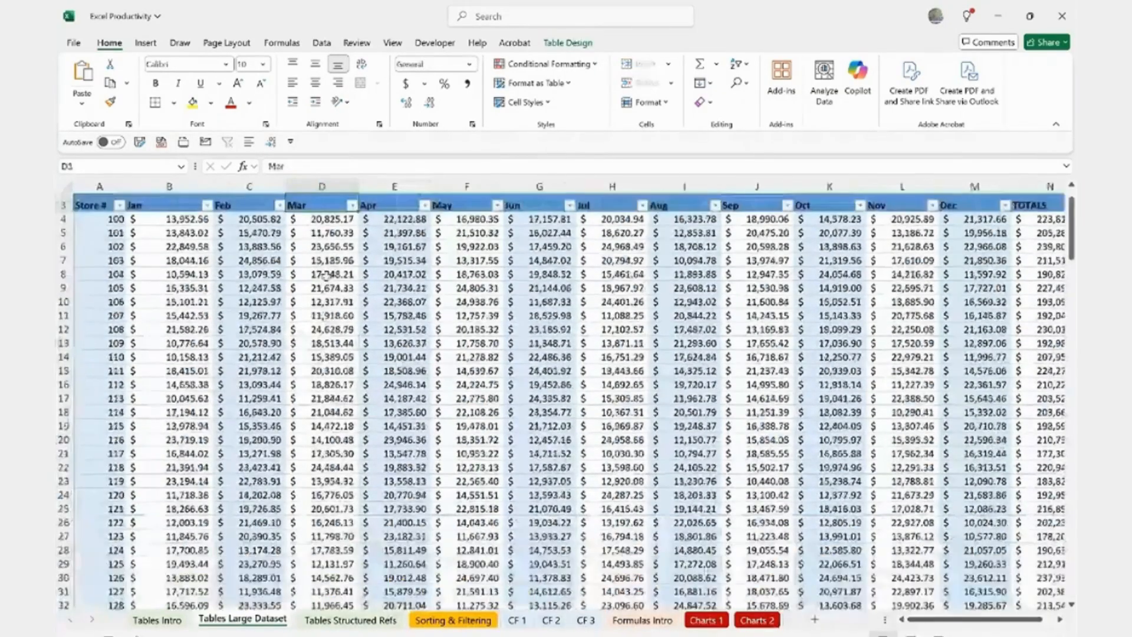
left_click(248, 330)
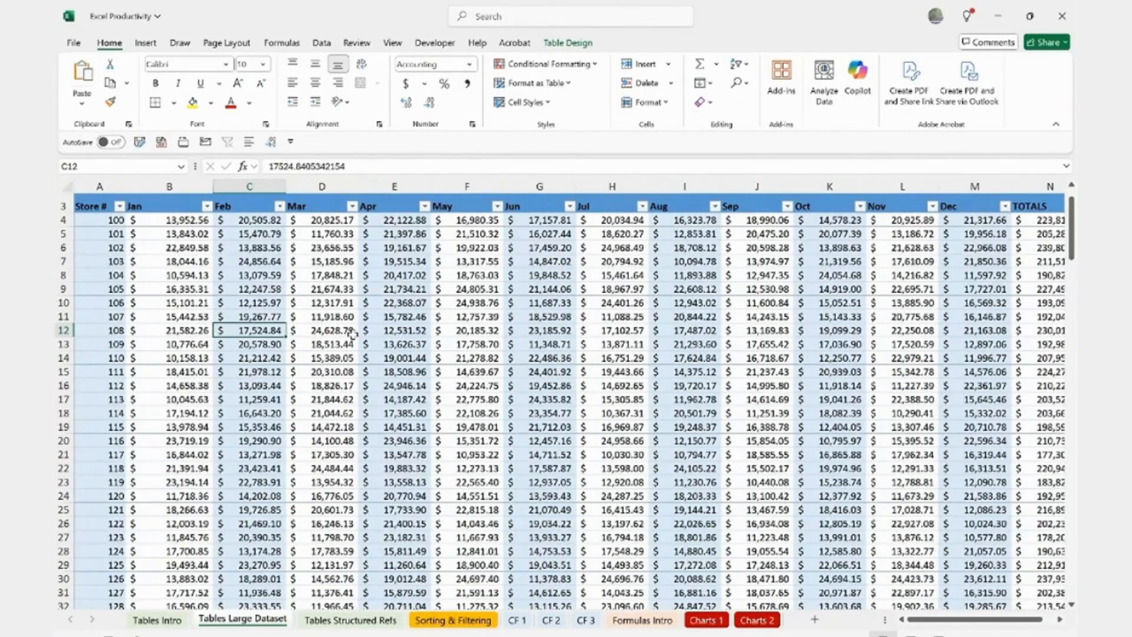
Step: Turn the filter buttons in the table's header row off and back on
left_click(331, 287)
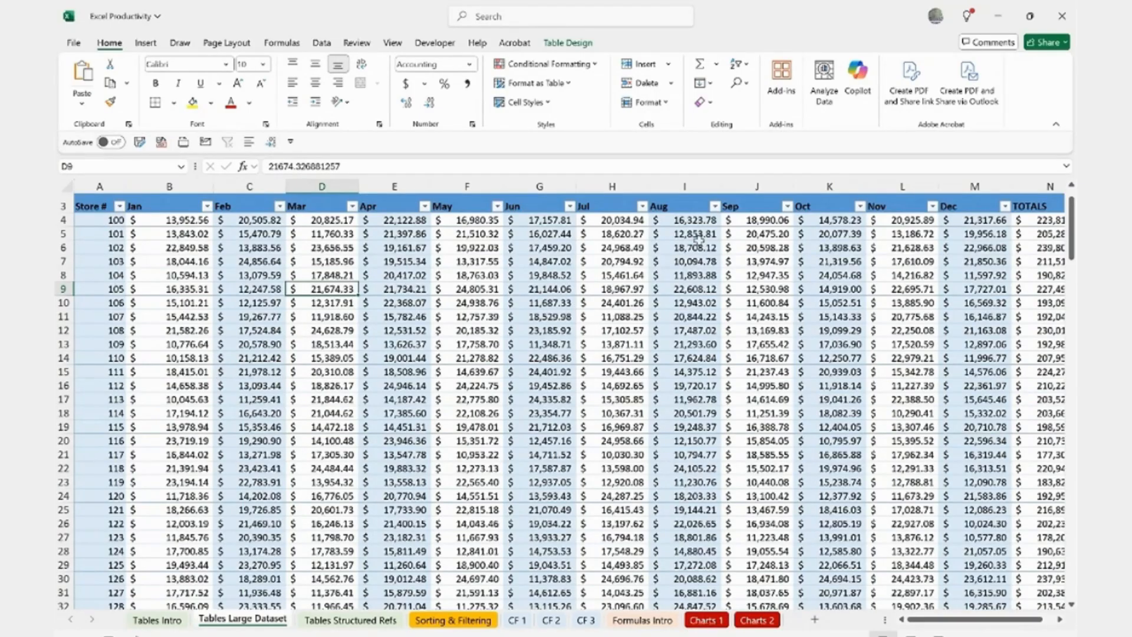
left_click(563, 42)
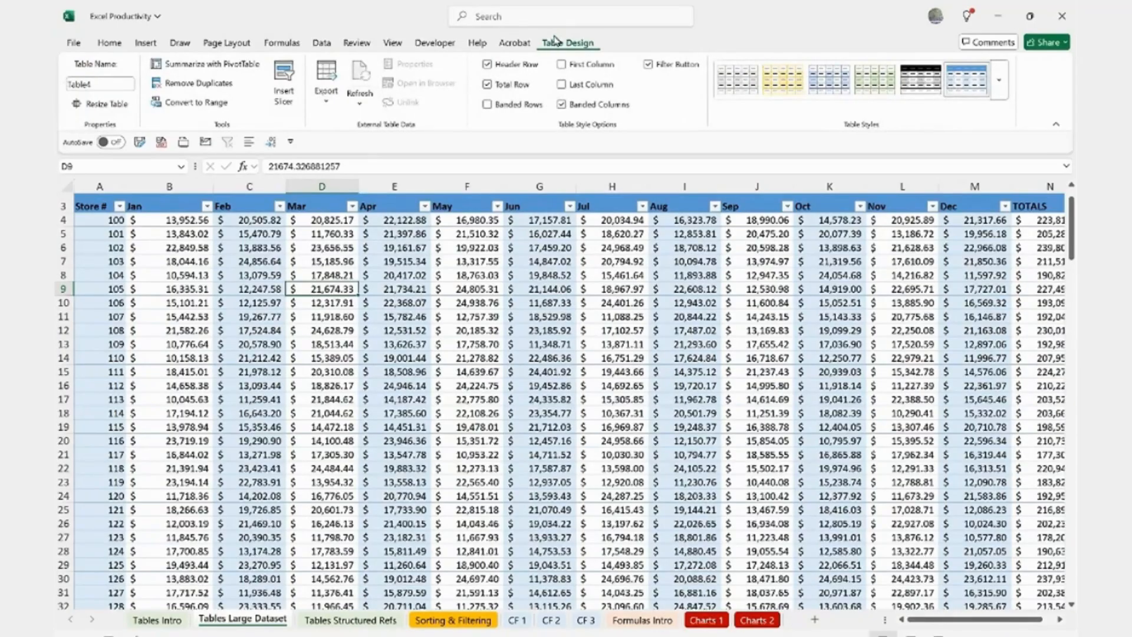
left_click(522, 303)
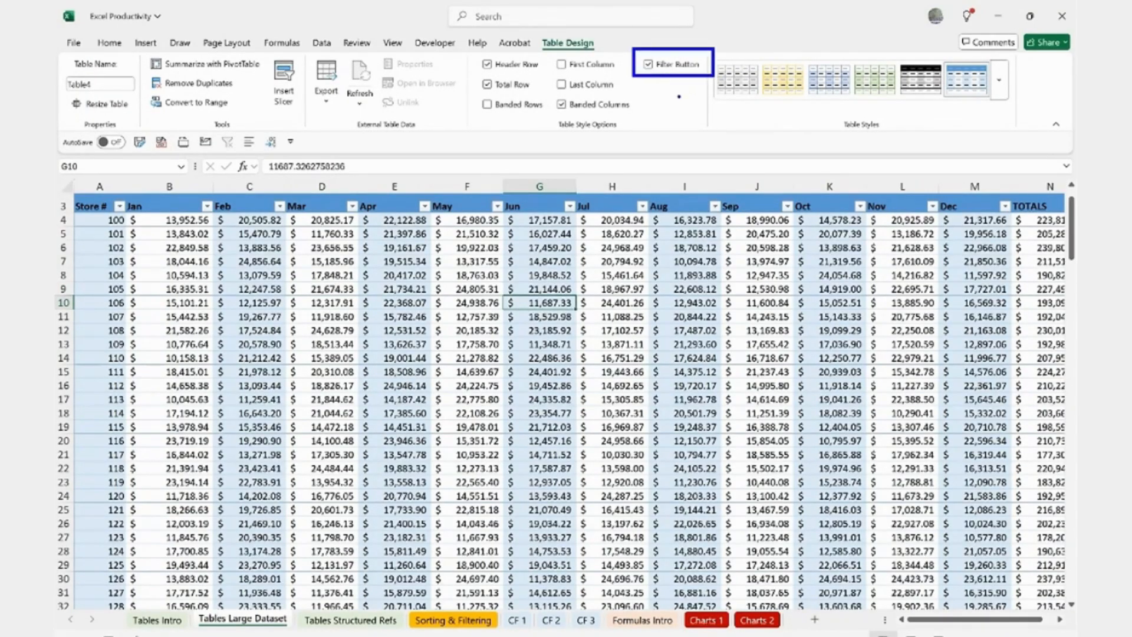
left_click(649, 65)
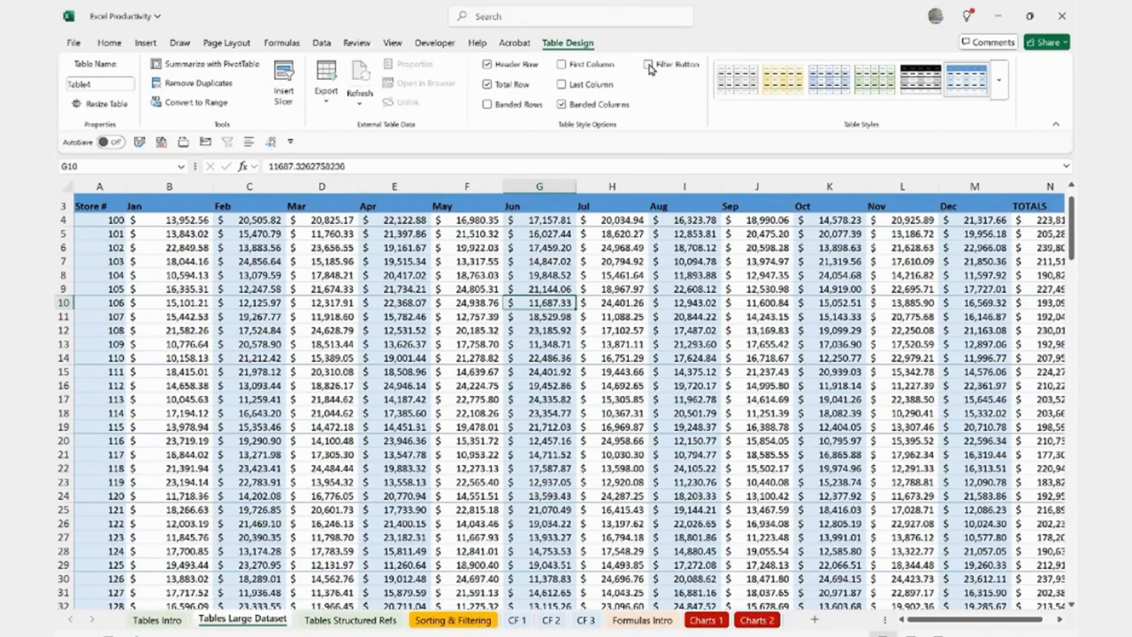
left_click(648, 65)
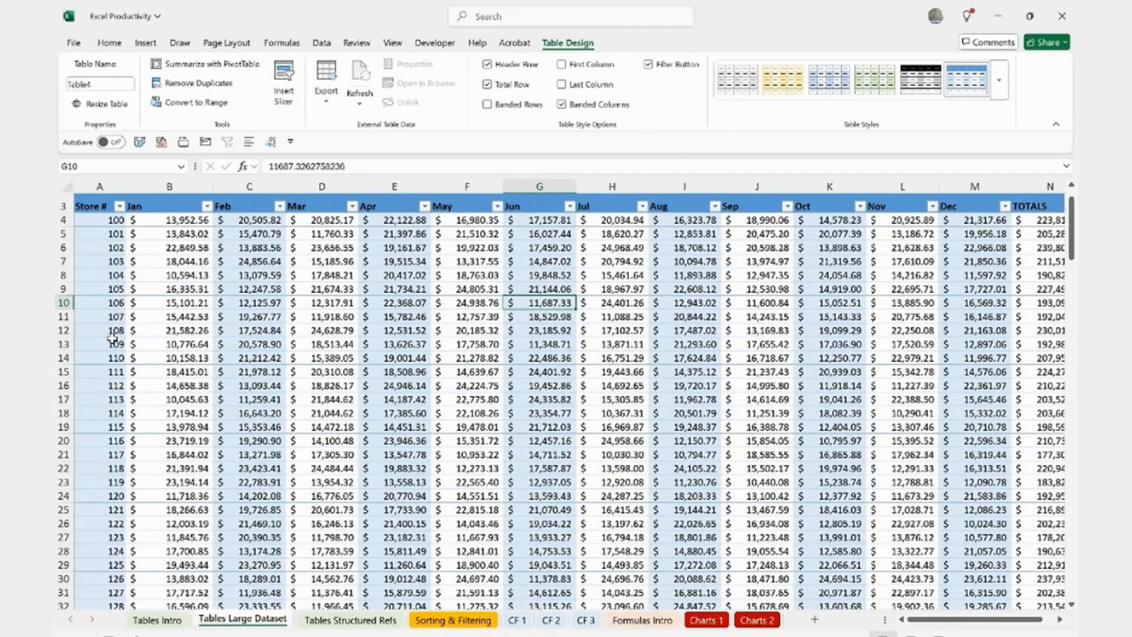
Step: Filter the Store # column to show only stores 100, 101 and 103
left_click(120, 208)
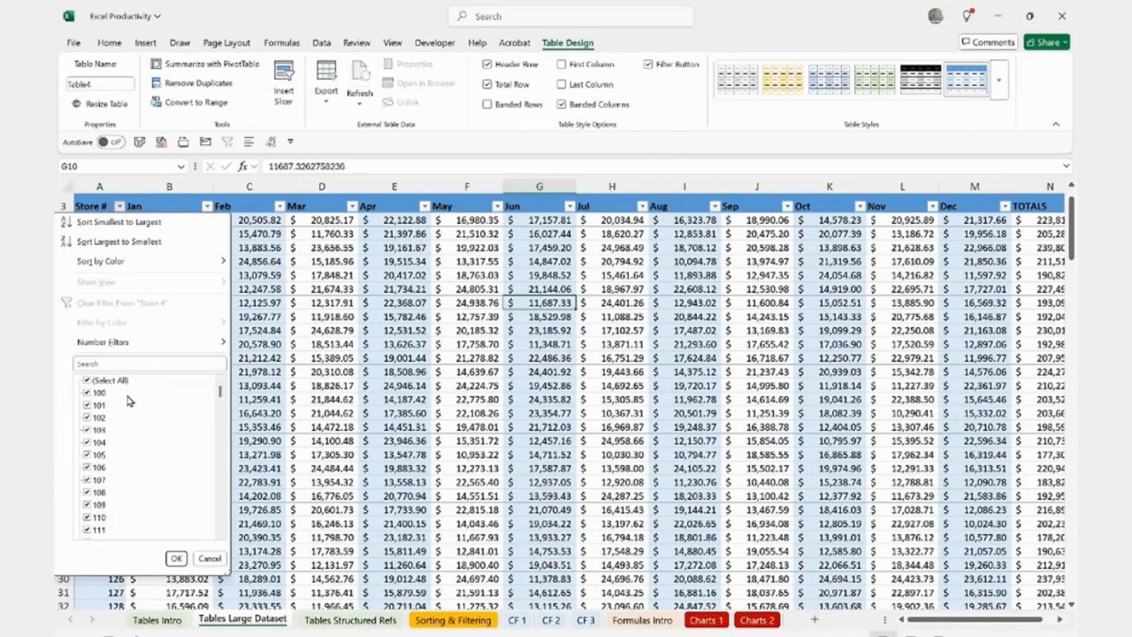
scroll(138, 504, "down", 10)
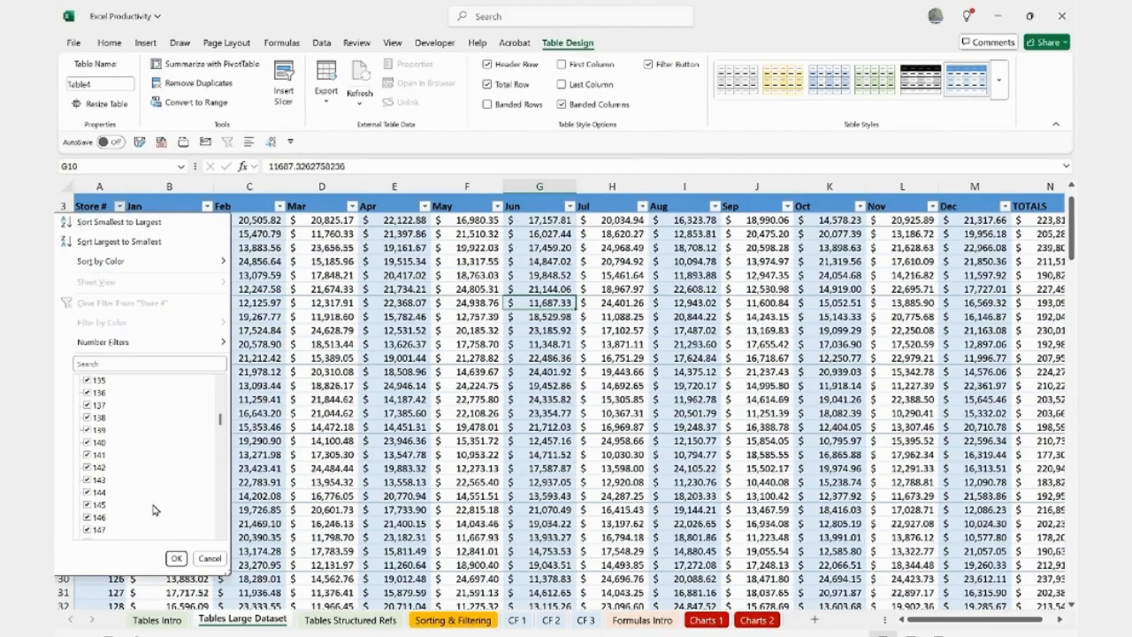
left_click_drag(220, 421, 225, 375)
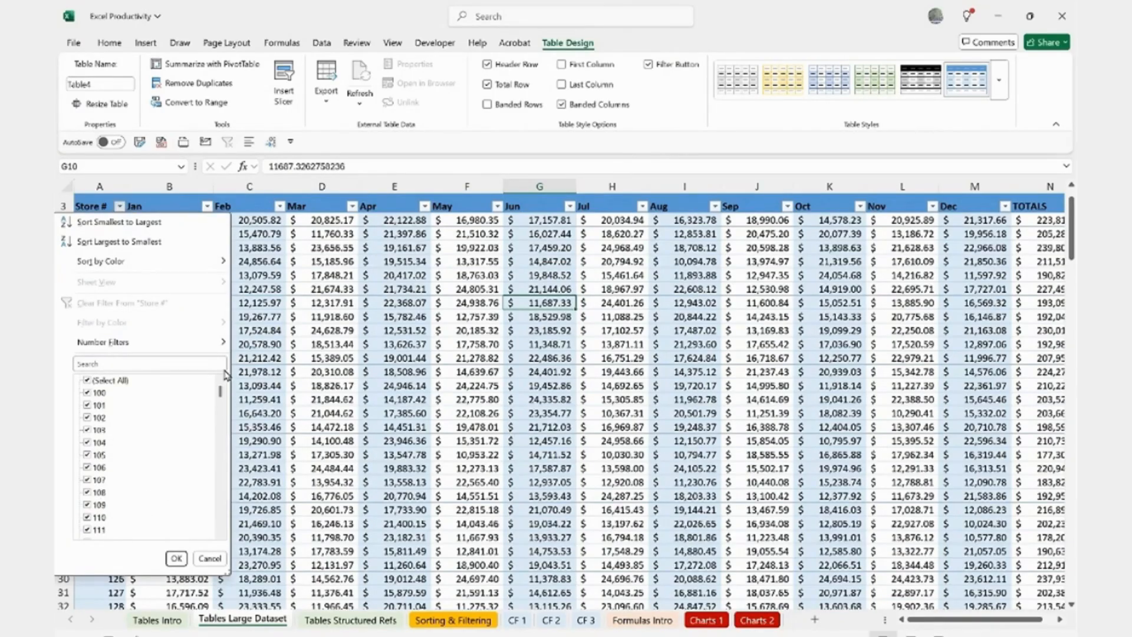
left_click(88, 380)
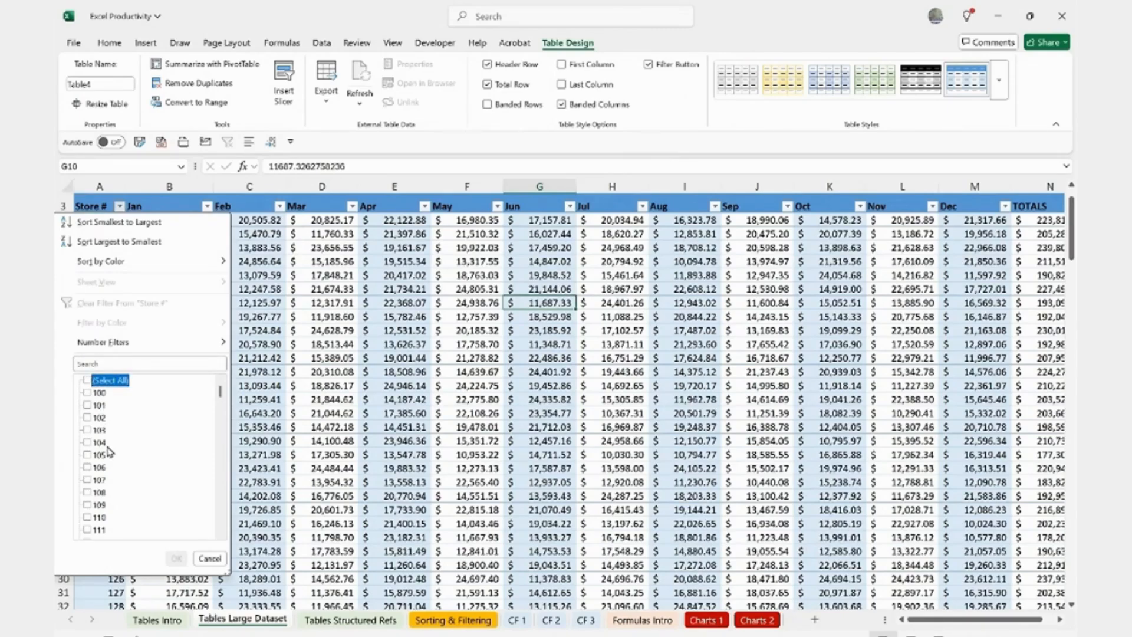
left_click(89, 393)
left_click(92, 406)
left_click(93, 430)
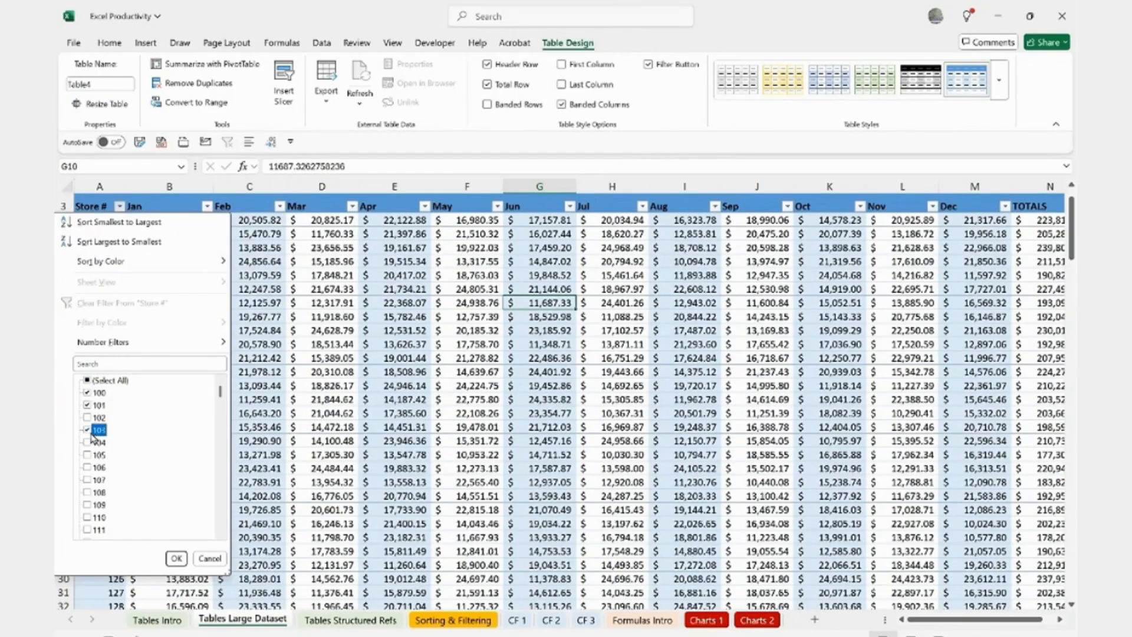
left_click(175, 558)
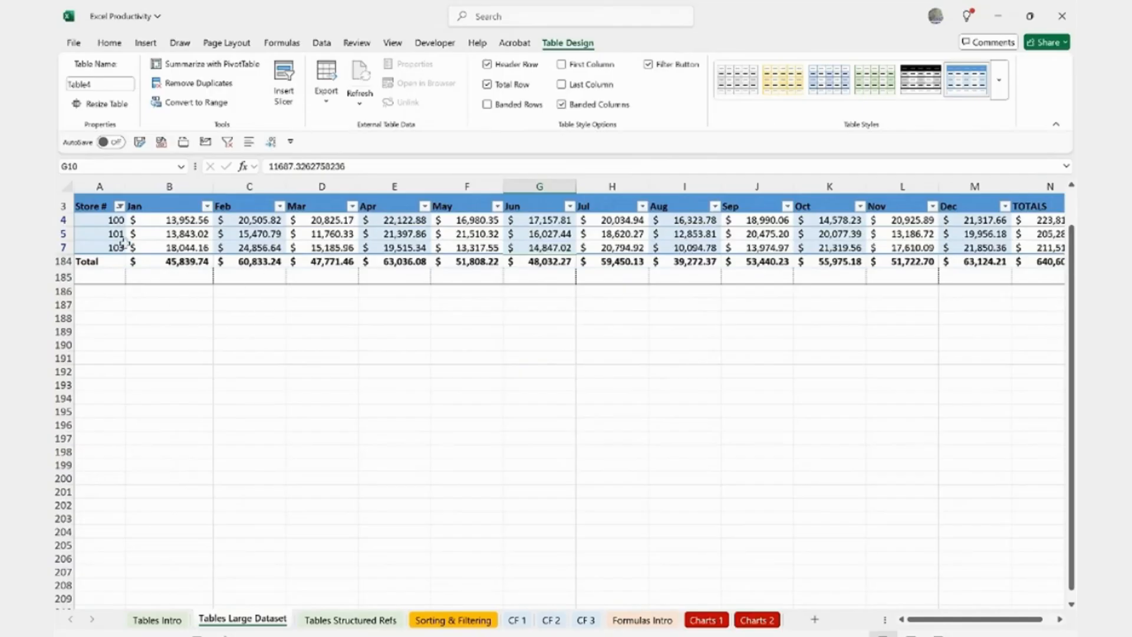
Step: Extend the Store # filter to show stores 100 through 104
left_click(119, 207)
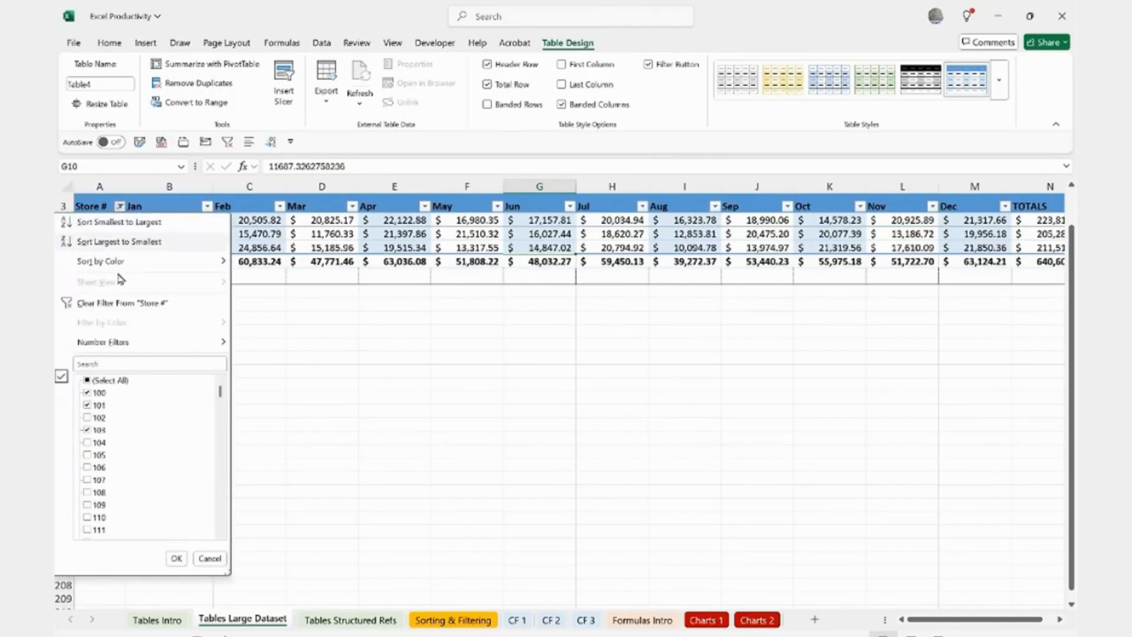
left_click(87, 418)
left_click(87, 429)
left_click(87, 442)
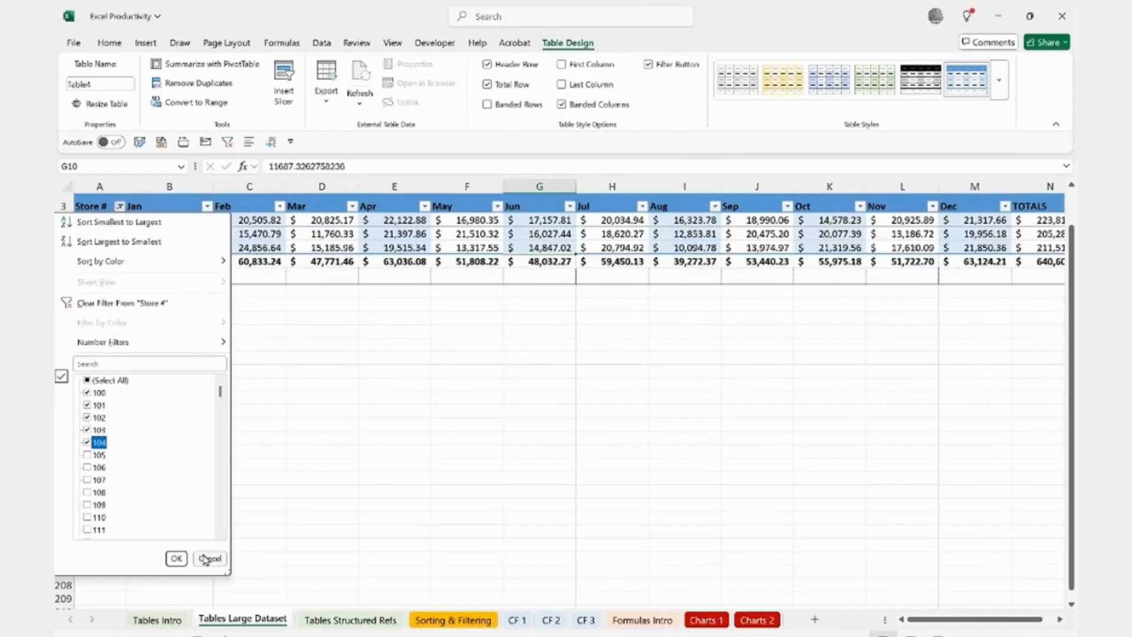
left_click(176, 557)
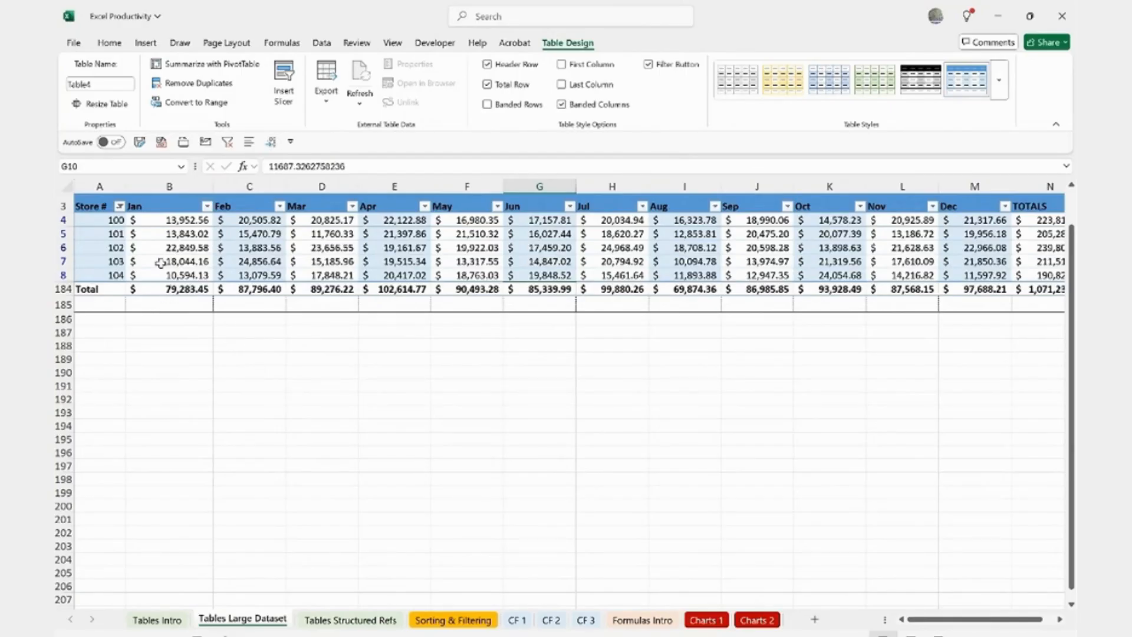
Step: Clear the filter from the Store # column
left_click(119, 206)
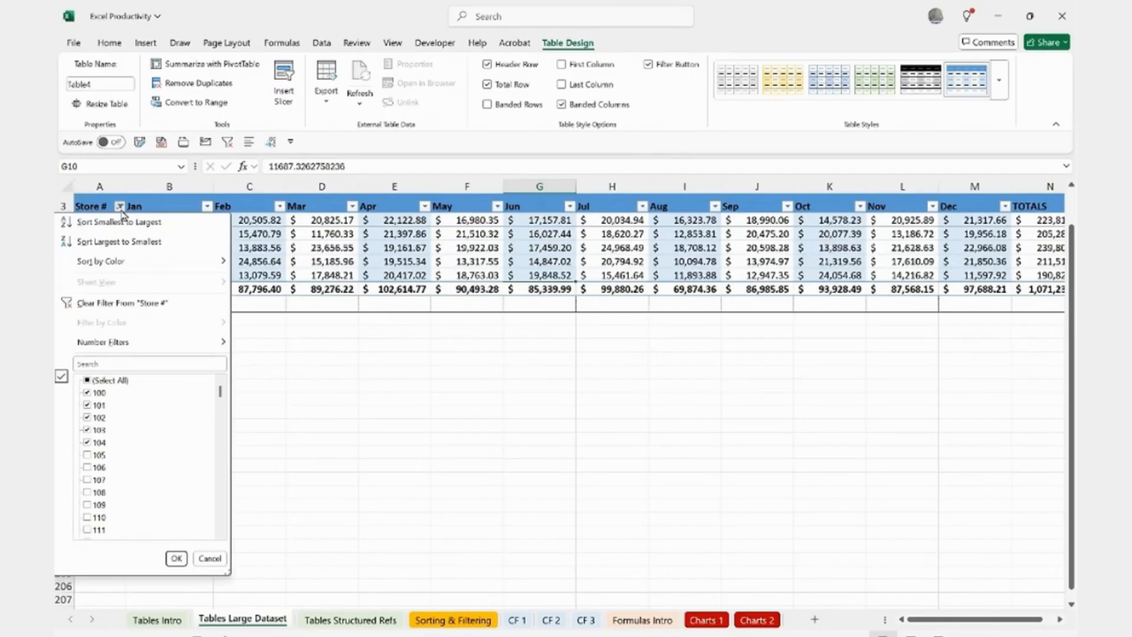
left_click(101, 305)
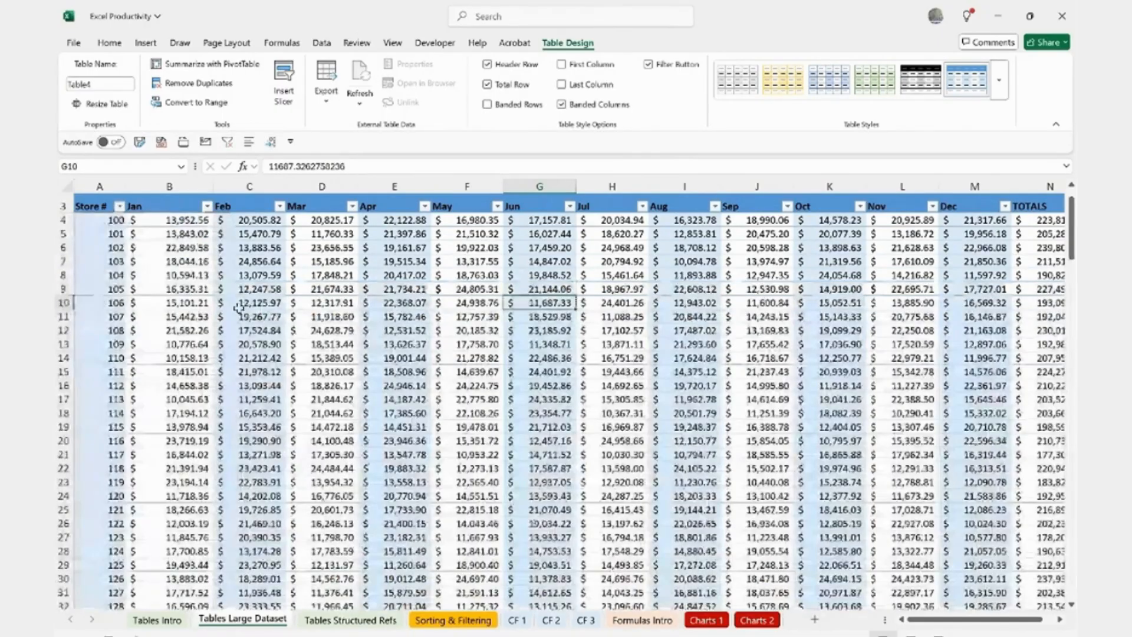
left_click(176, 343)
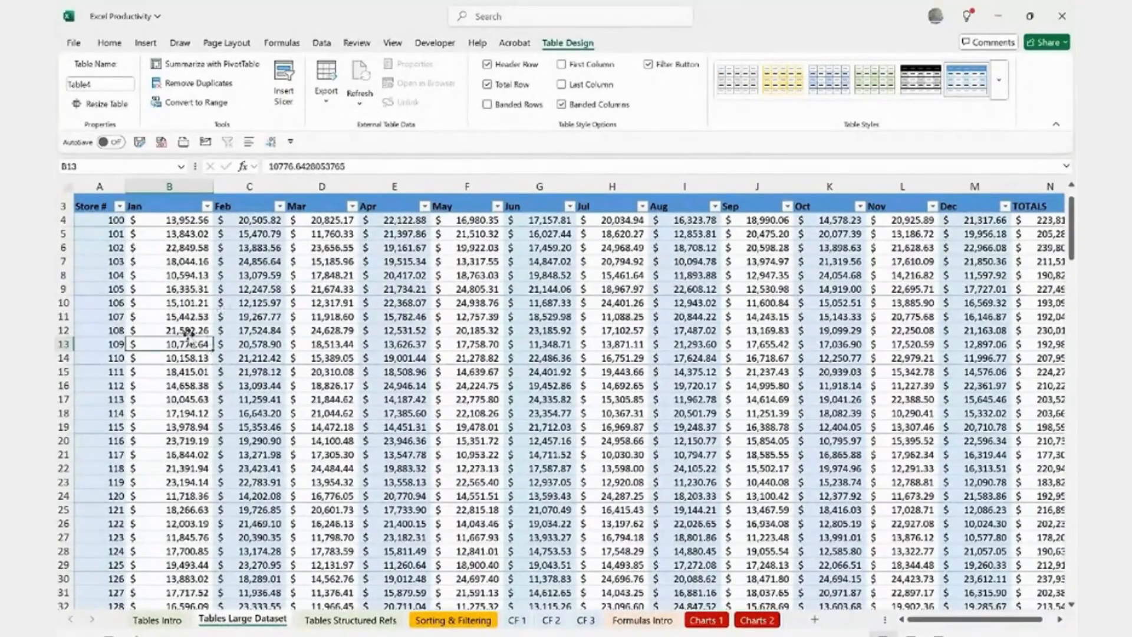
Step: Filter the Jan column with a number filter for values greater than 20000
left_click(177, 317)
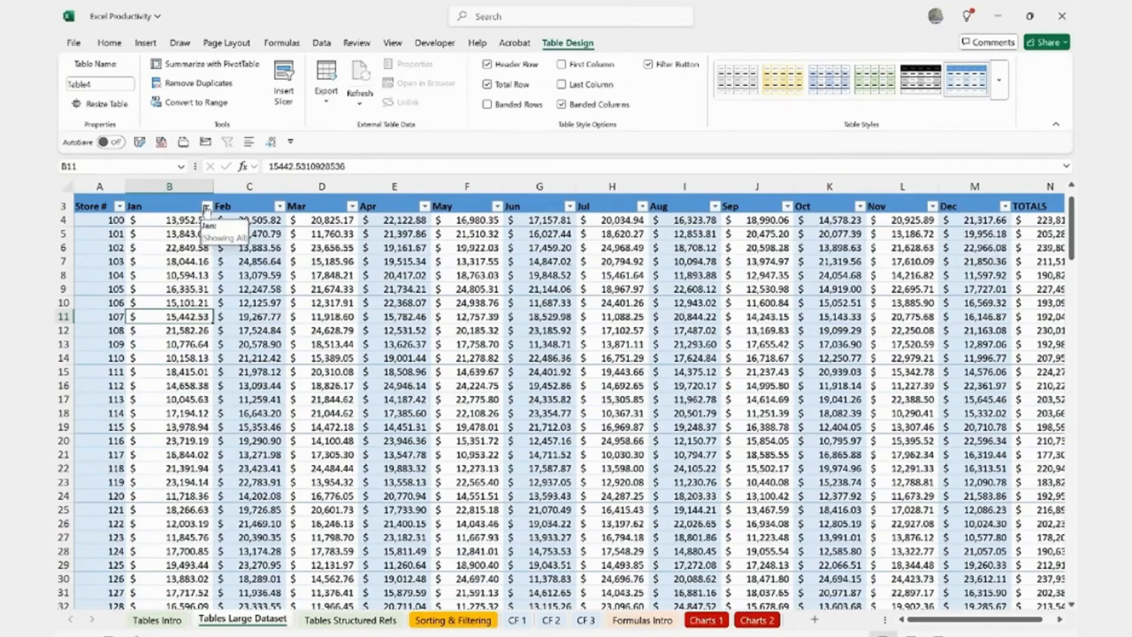
left_click(207, 206)
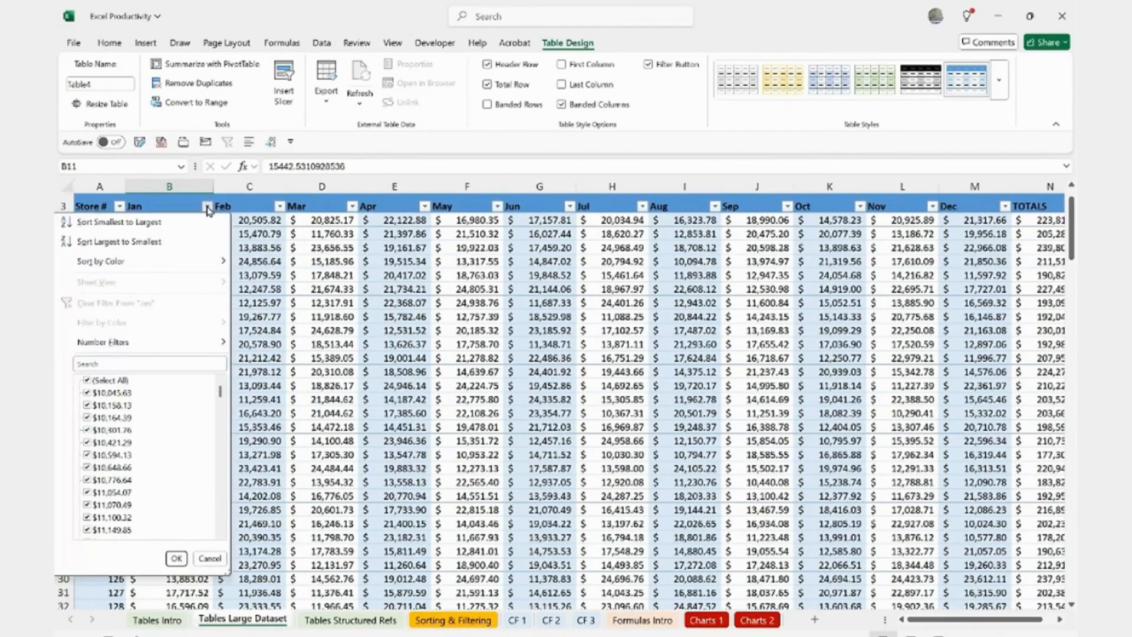
mouse_move(220, 395)
left_mouse_down()
mouse_move(218, 528)
mouse_move(223, 380)
left_mouse_up()
mouse_move(82, 348)
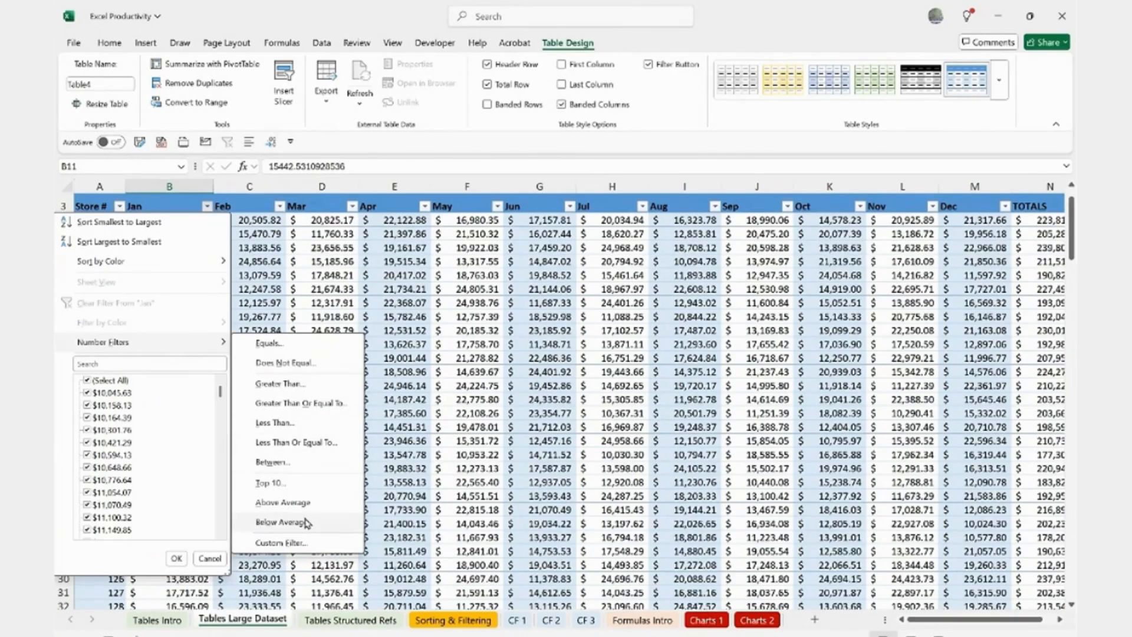
left_click(279, 384)
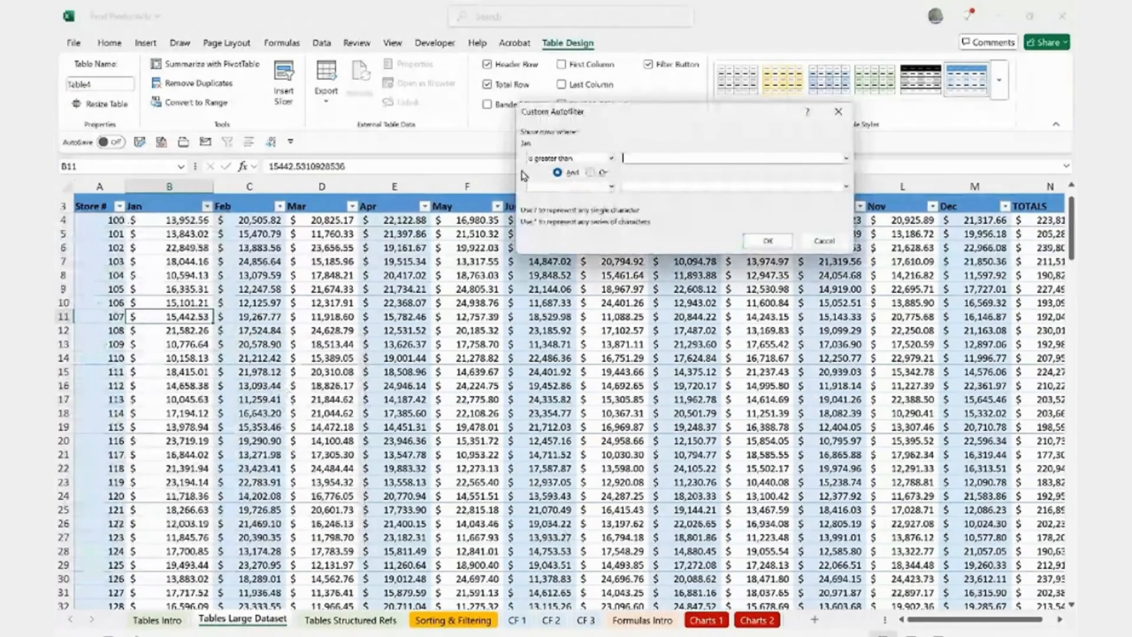
type("2")
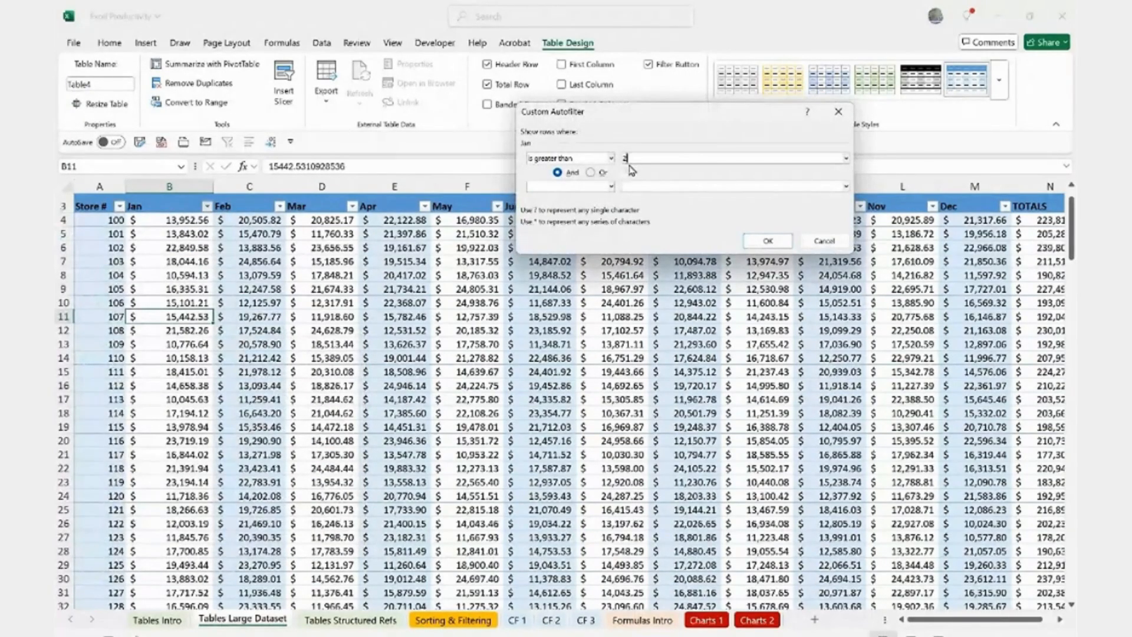
type("0000")
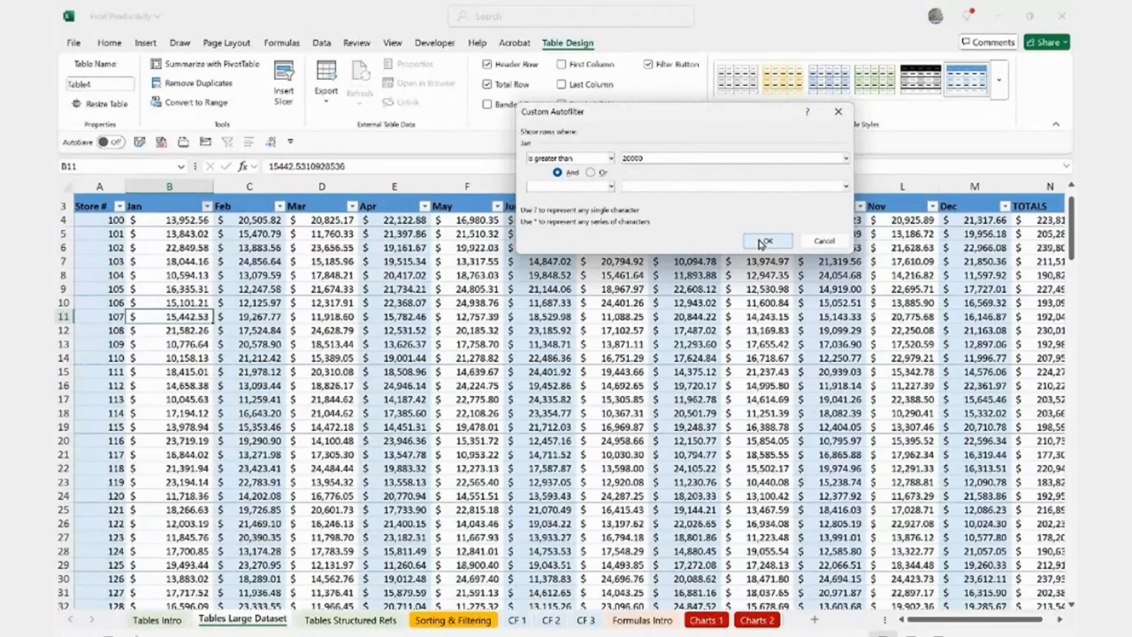
left_click(762, 240)
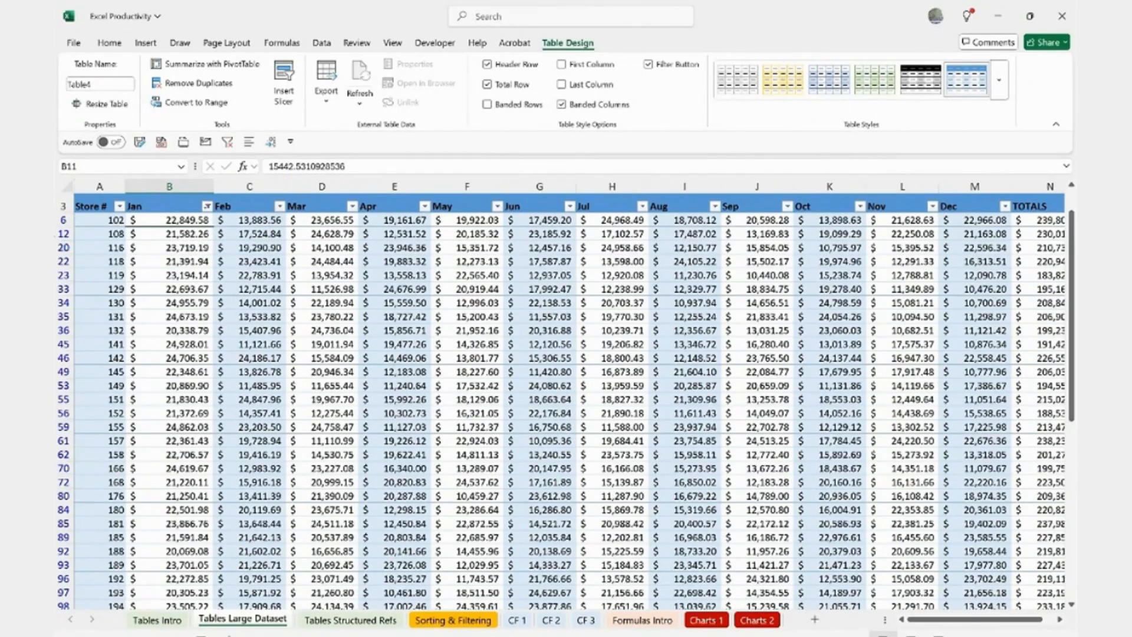
Step: Examine the Store # filter list and the number filter options for the Jan column
left_click(119, 206)
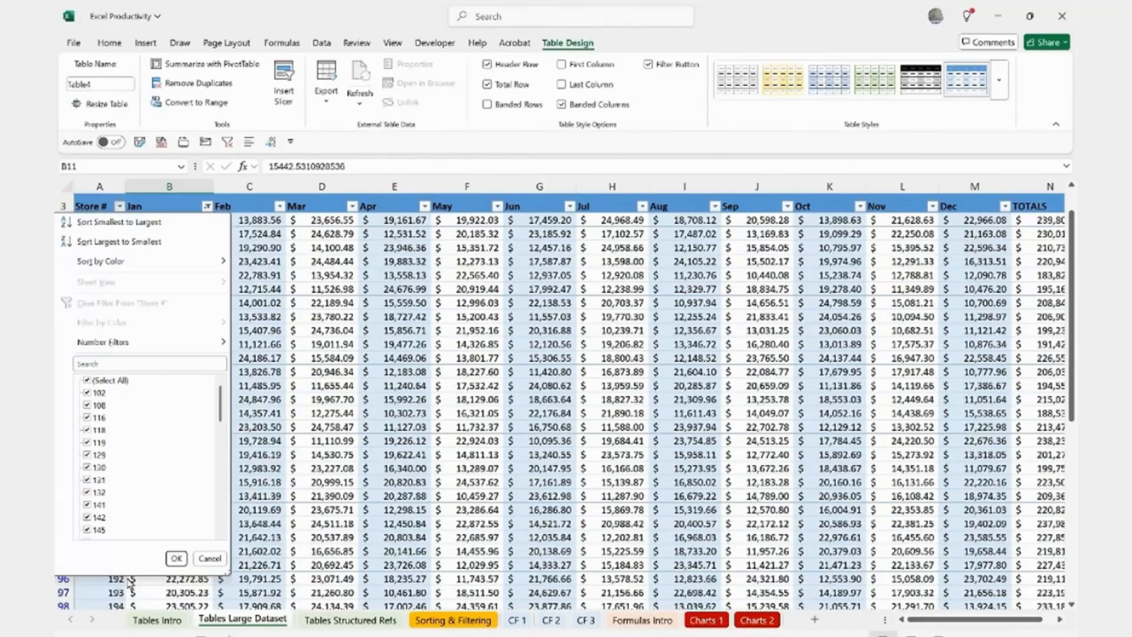
key("Escape")
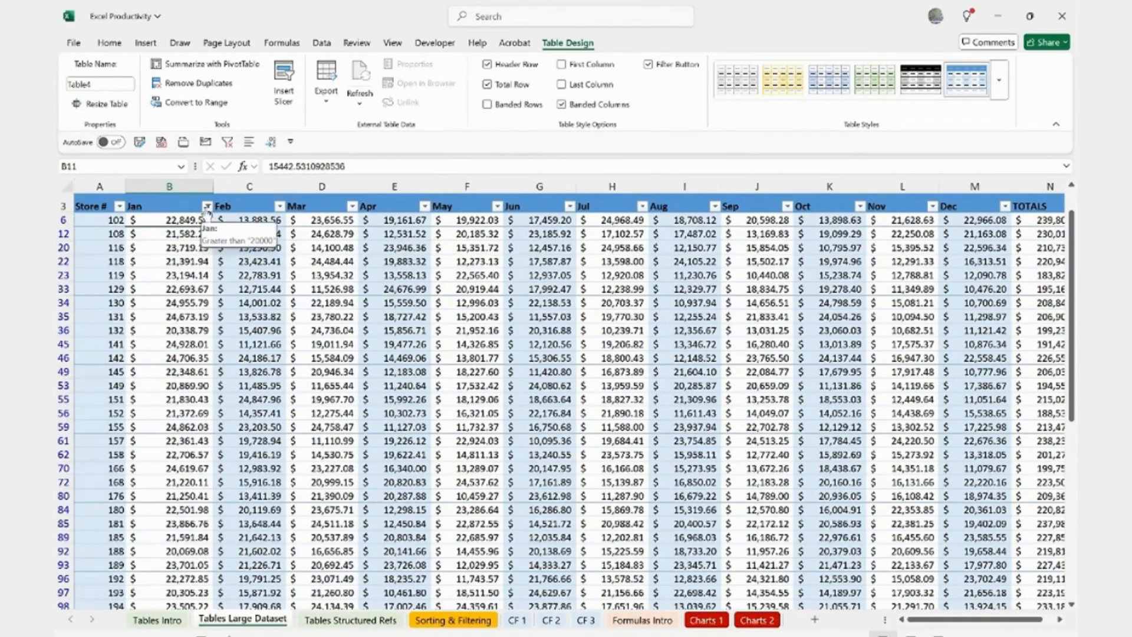
left_click(207, 207)
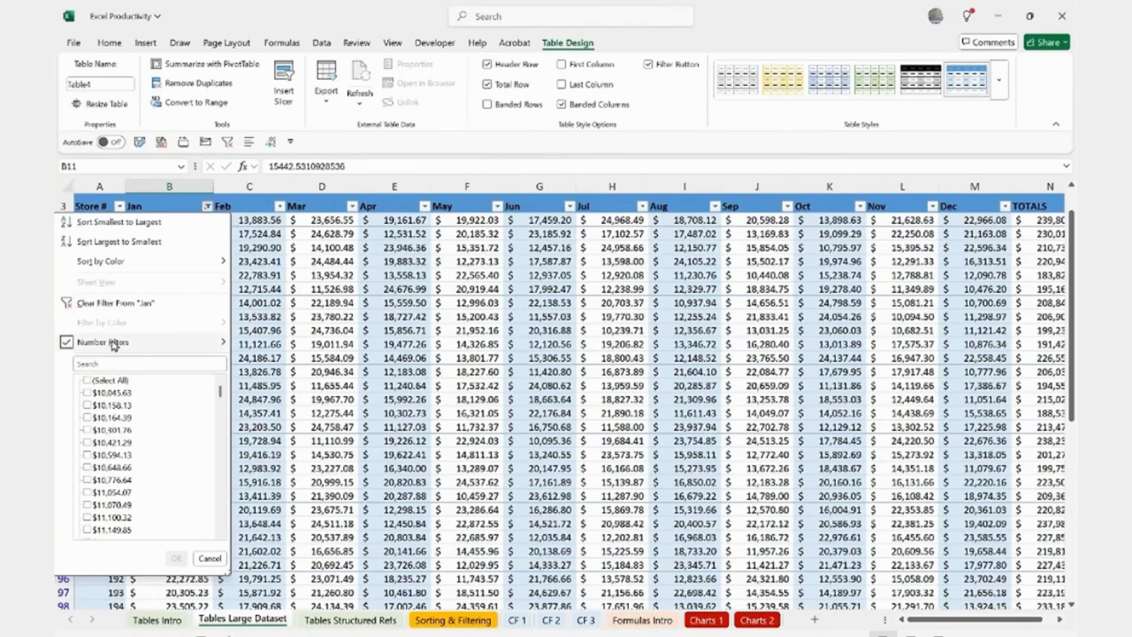
mouse_move(123, 345)
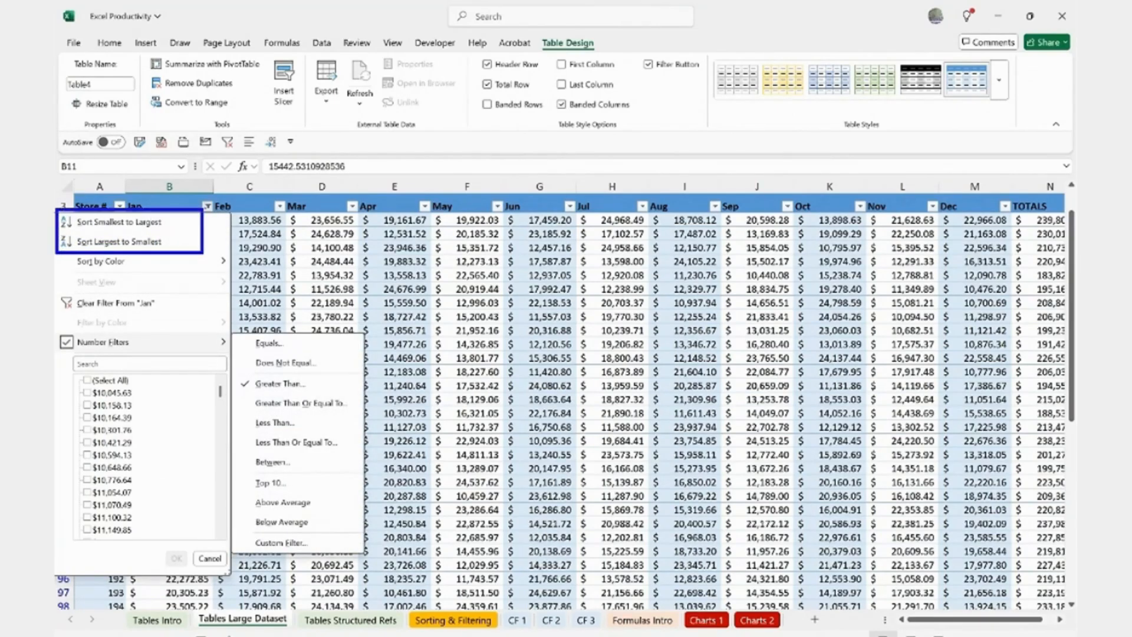
key("Escape")
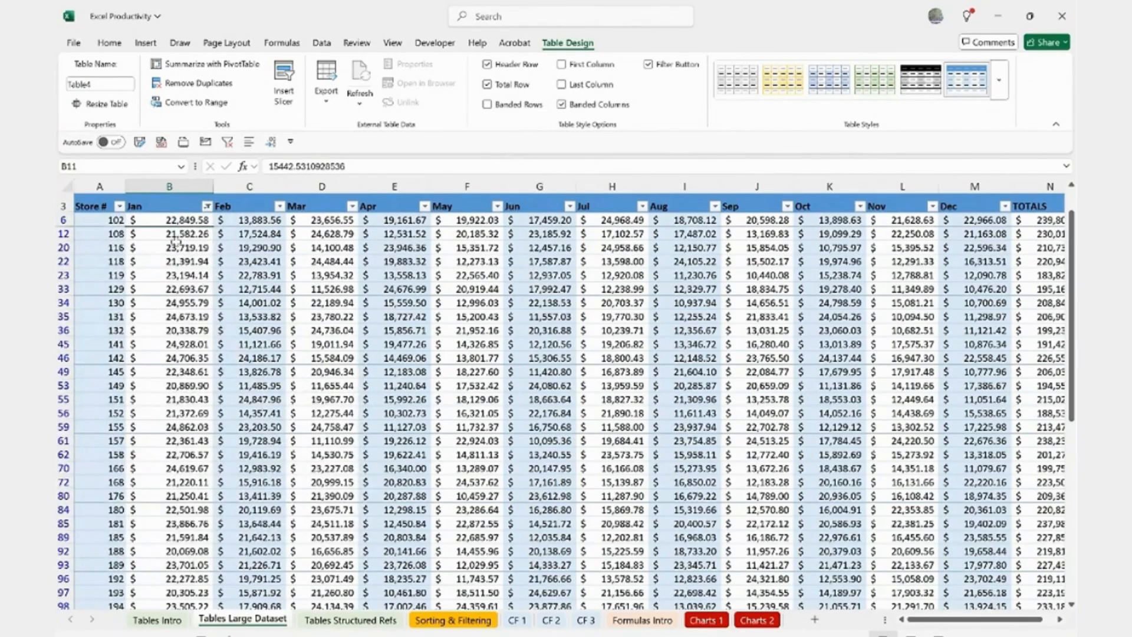
Step: Sort the filtered rows by the Jan column from largest to smallest and review the order
left_click(207, 207)
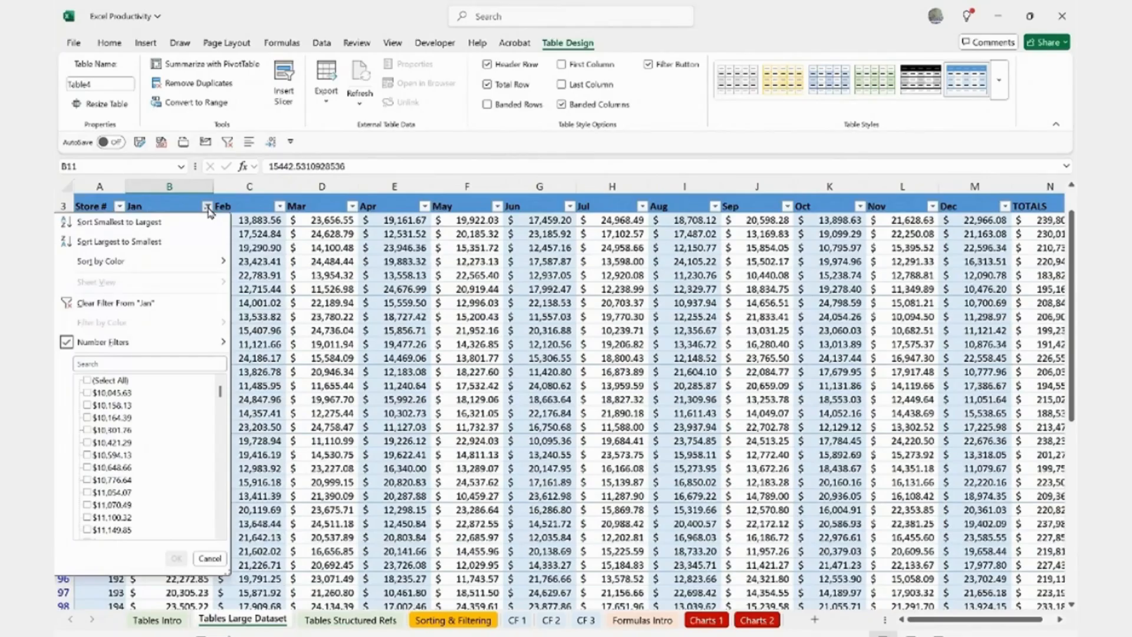
left_click(95, 243)
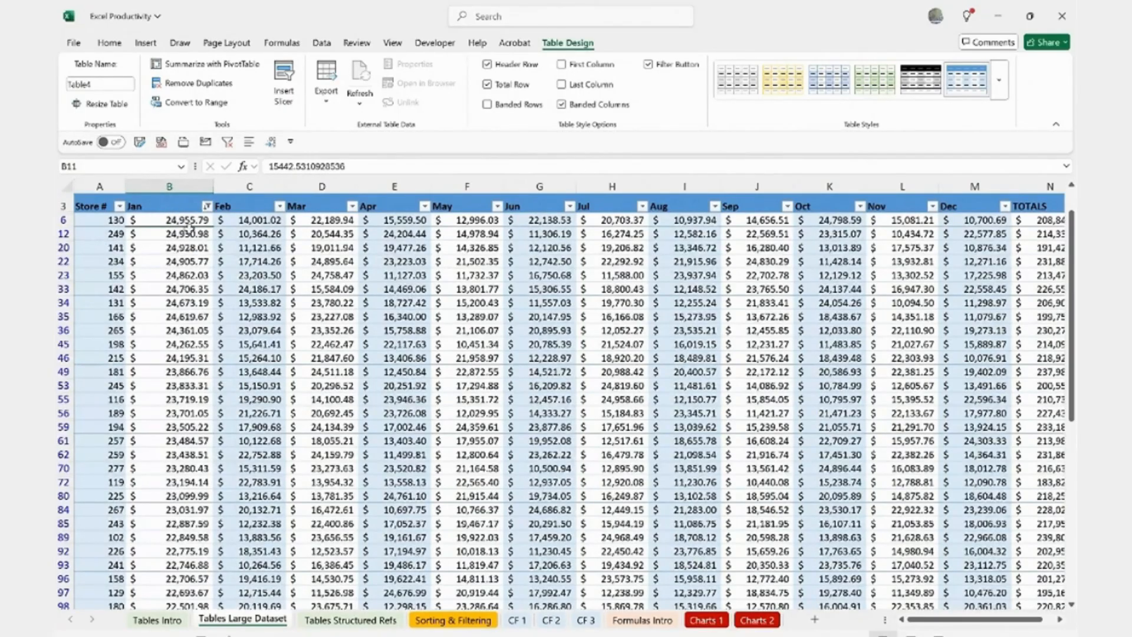
scroll(199, 439, "down", 2)
scroll(199, 439, "down", 1)
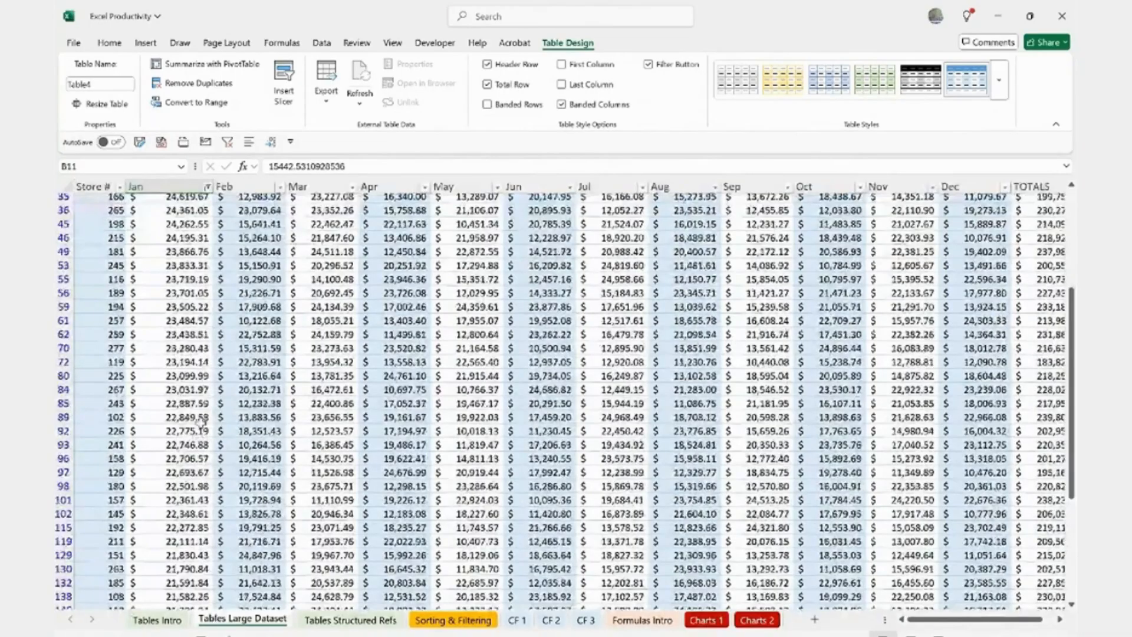
Step: Clear the filter from the Jan column
scroll(201, 420, "up", 3)
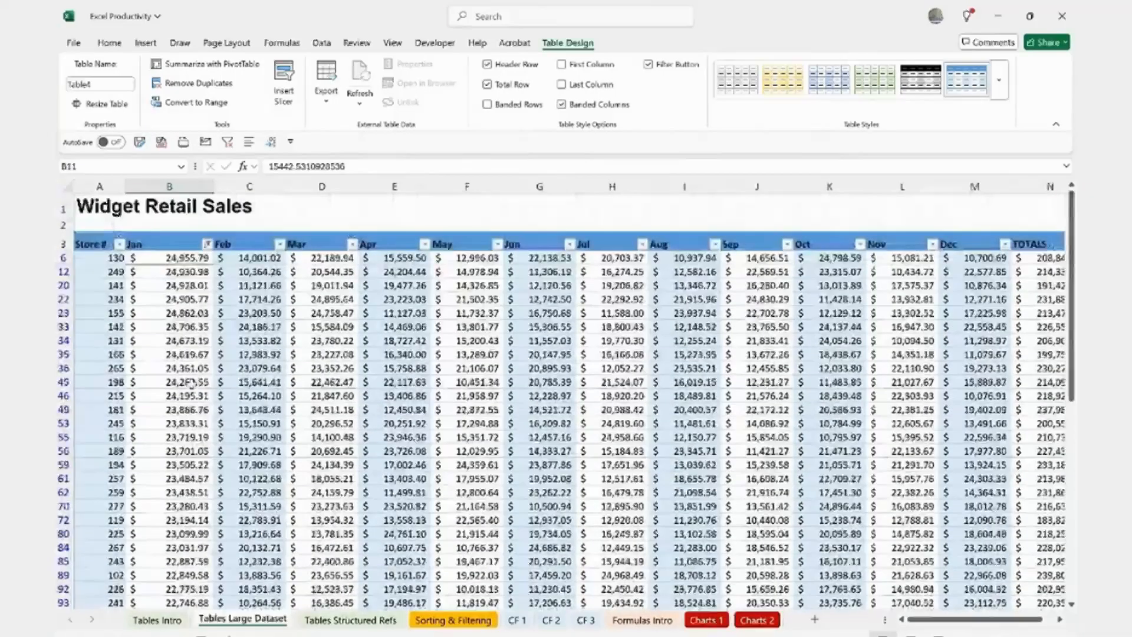
left_click(208, 246)
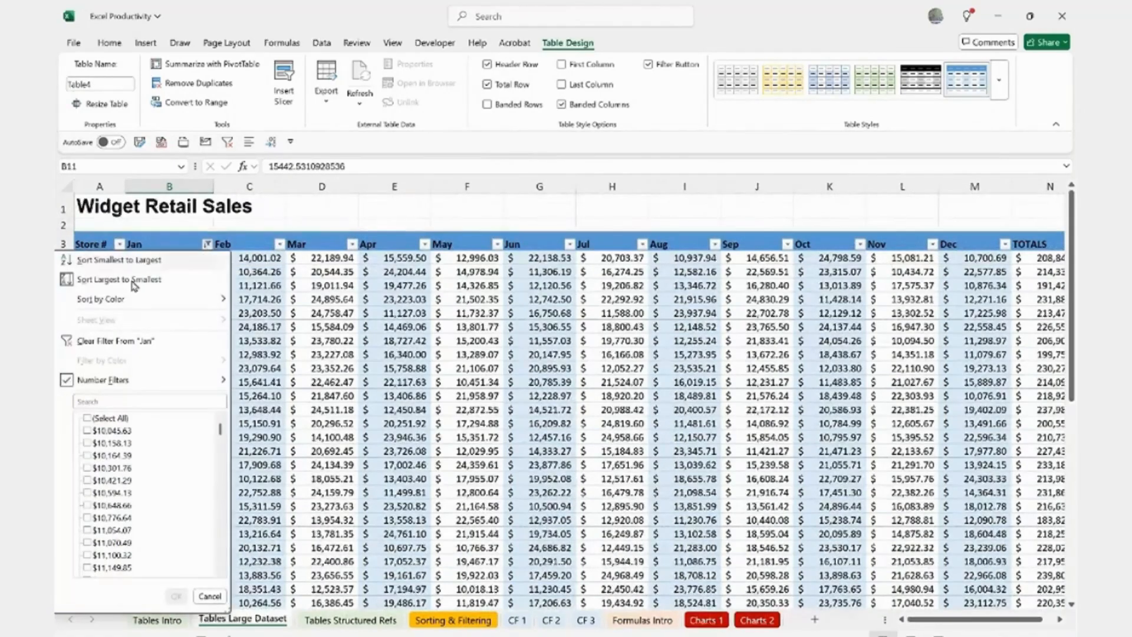
left_click(89, 342)
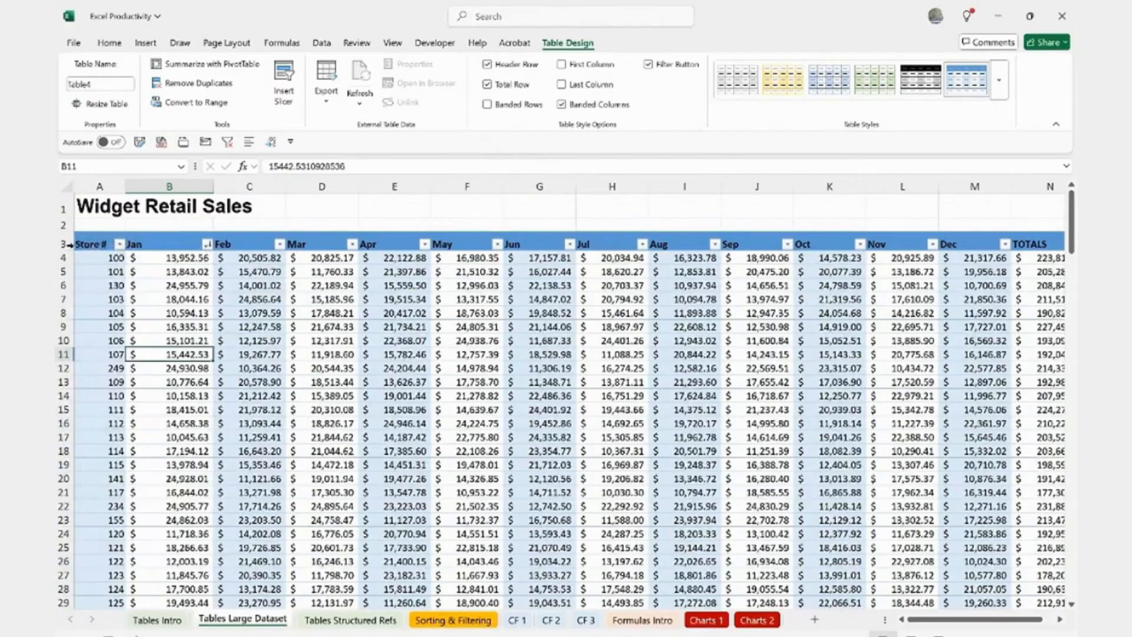
Step: Sort the Widget Retail Sales table by the Store # column from smallest to largest
left_click(120, 245)
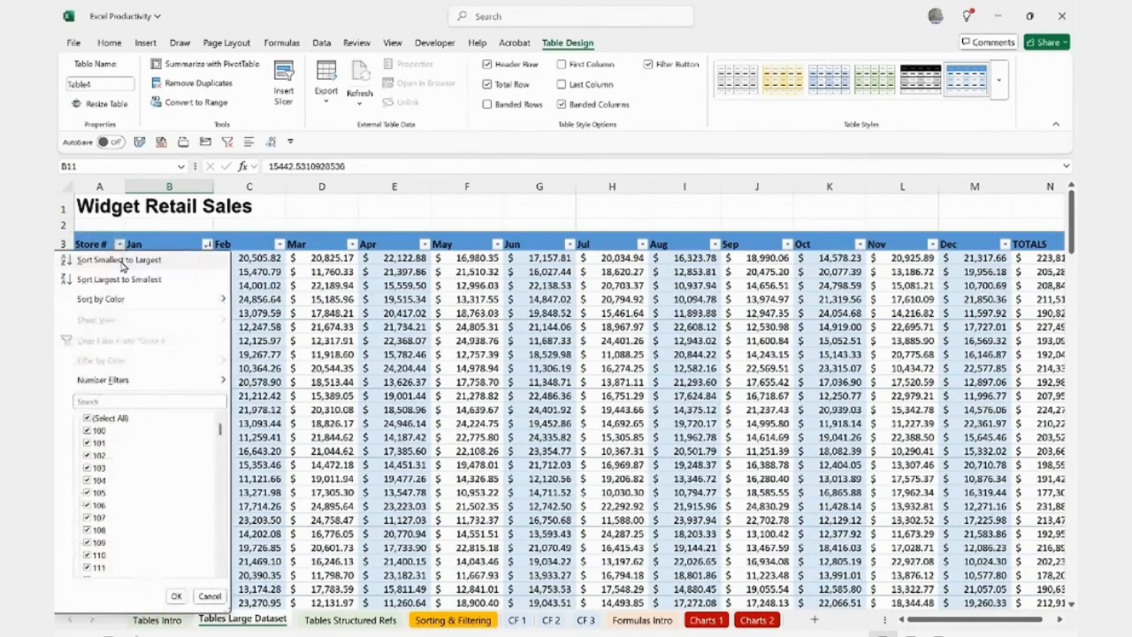
left_click(120, 260)
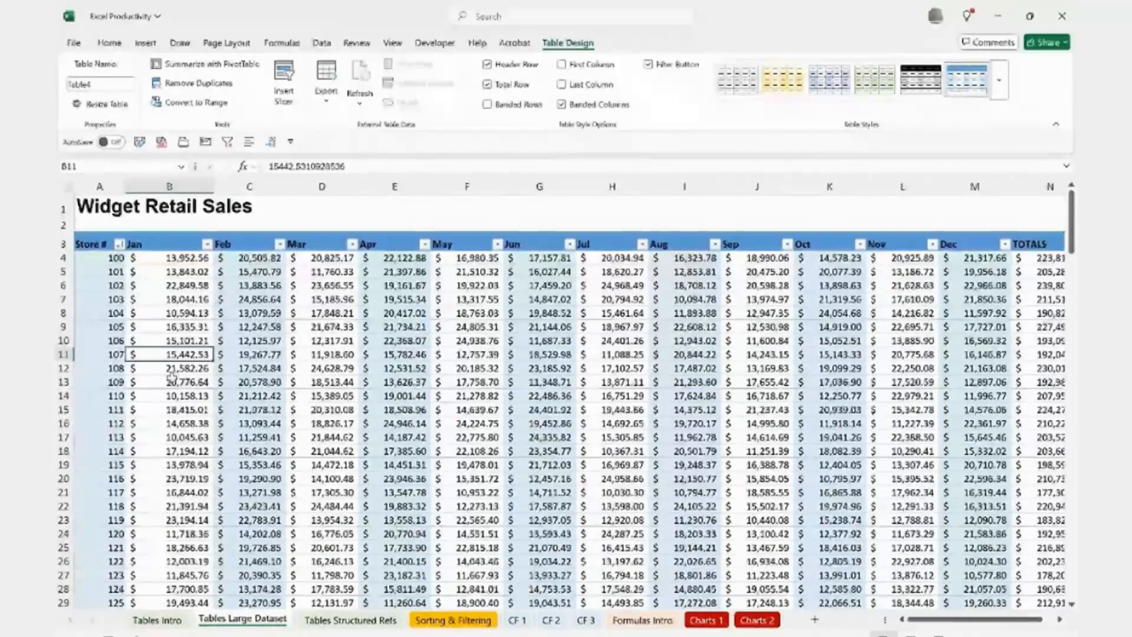
scroll(188, 390, "down", 1)
scroll(188, 390, "up", 1)
left_click(200, 407)
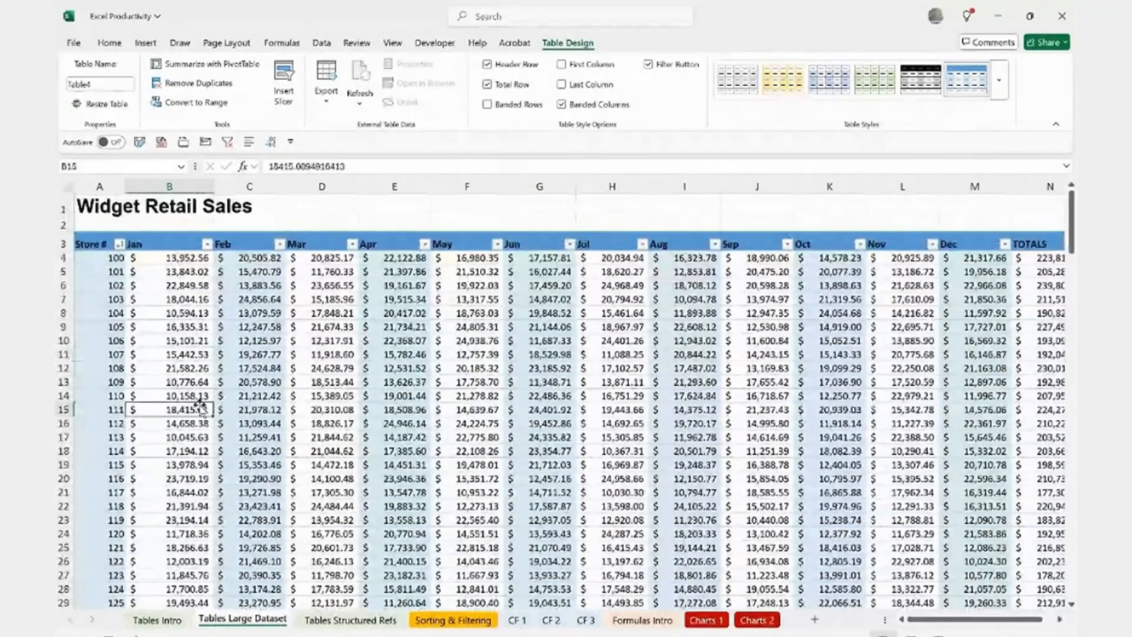
left_click(254, 423)
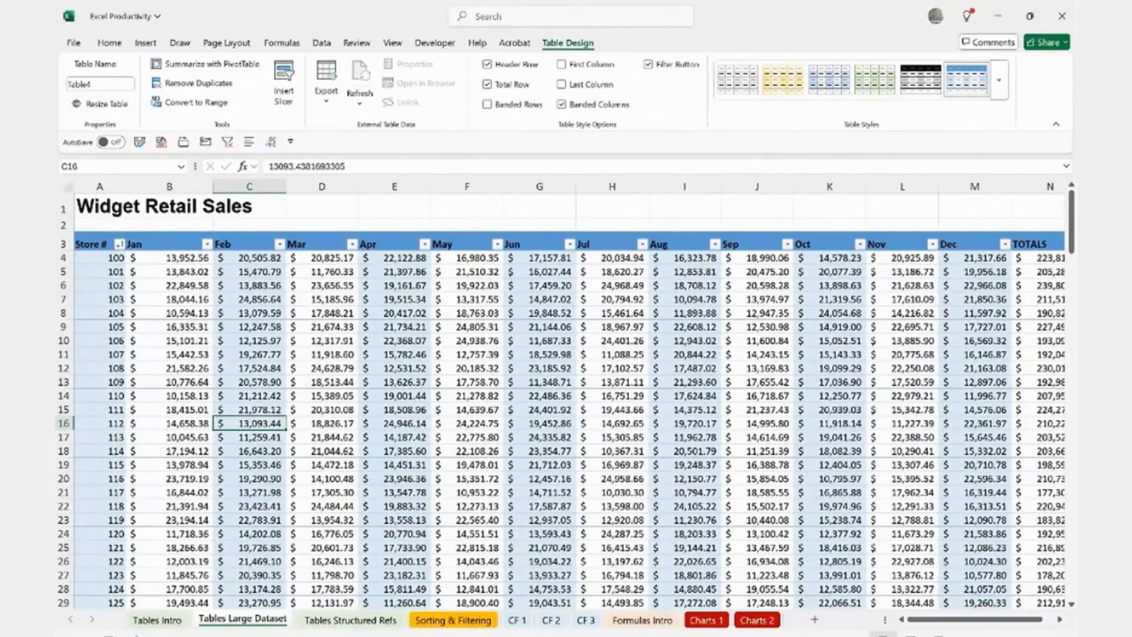
Step: On the Tables Structured Refs sheet, convert the Customer Sales Projections range into a table with headers
left_click(328, 624)
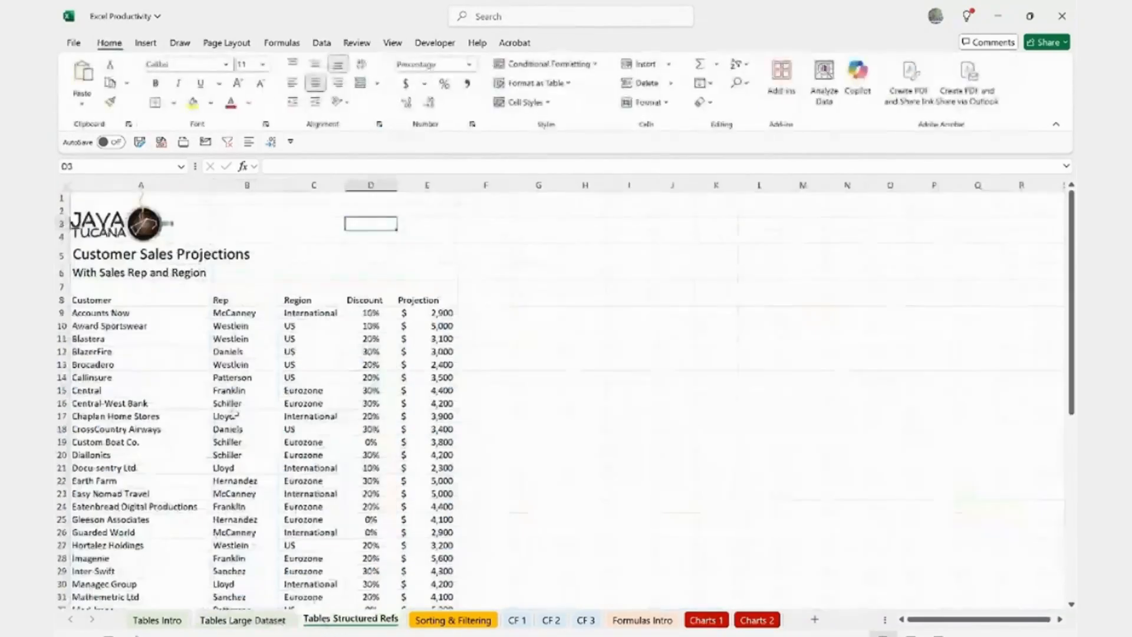
left_click(224, 413)
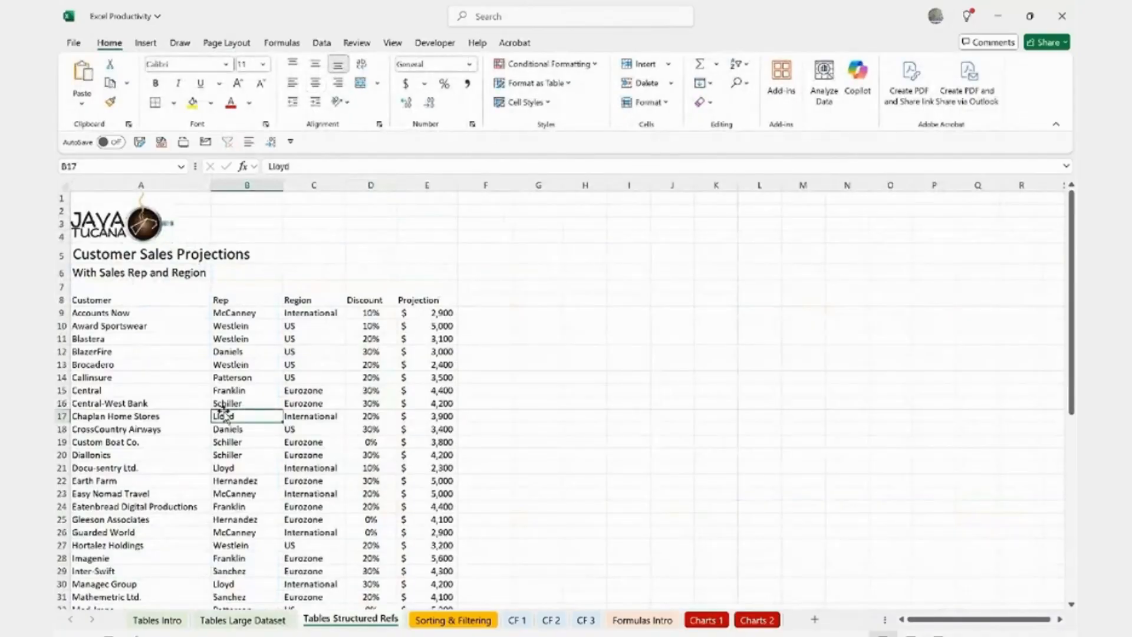
left_click(257, 365)
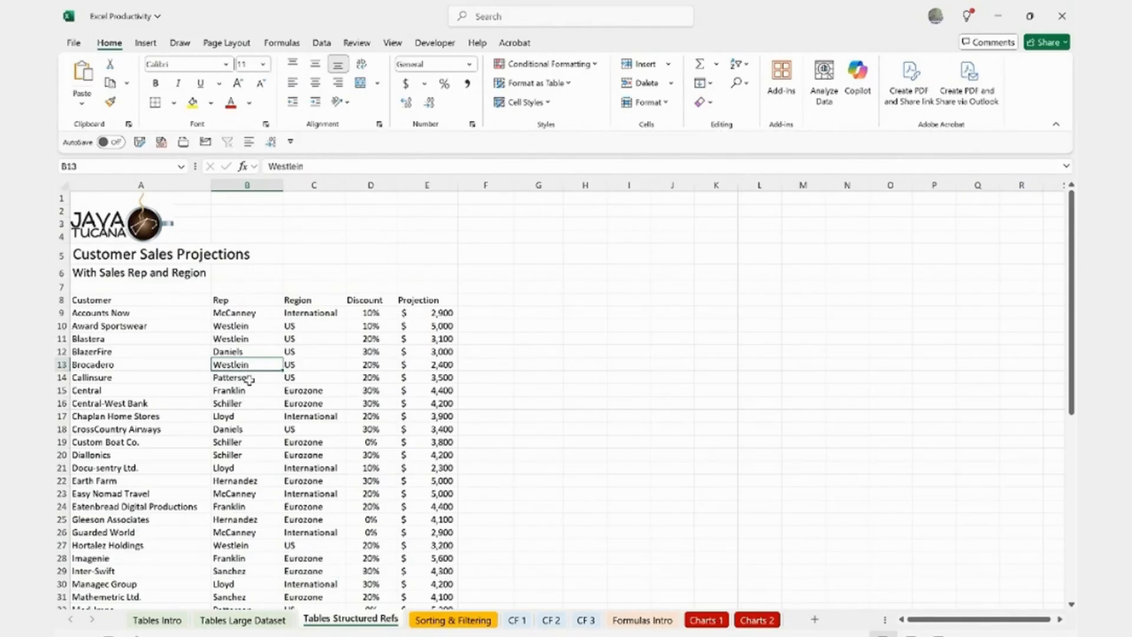
key("ctrl+t")
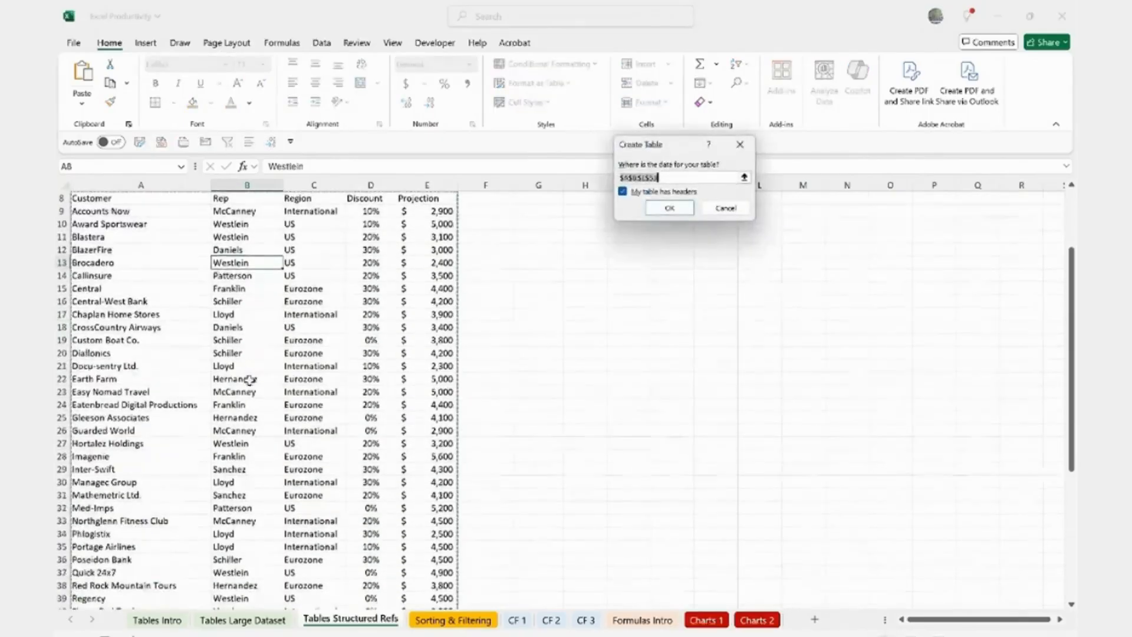
left_click(670, 207)
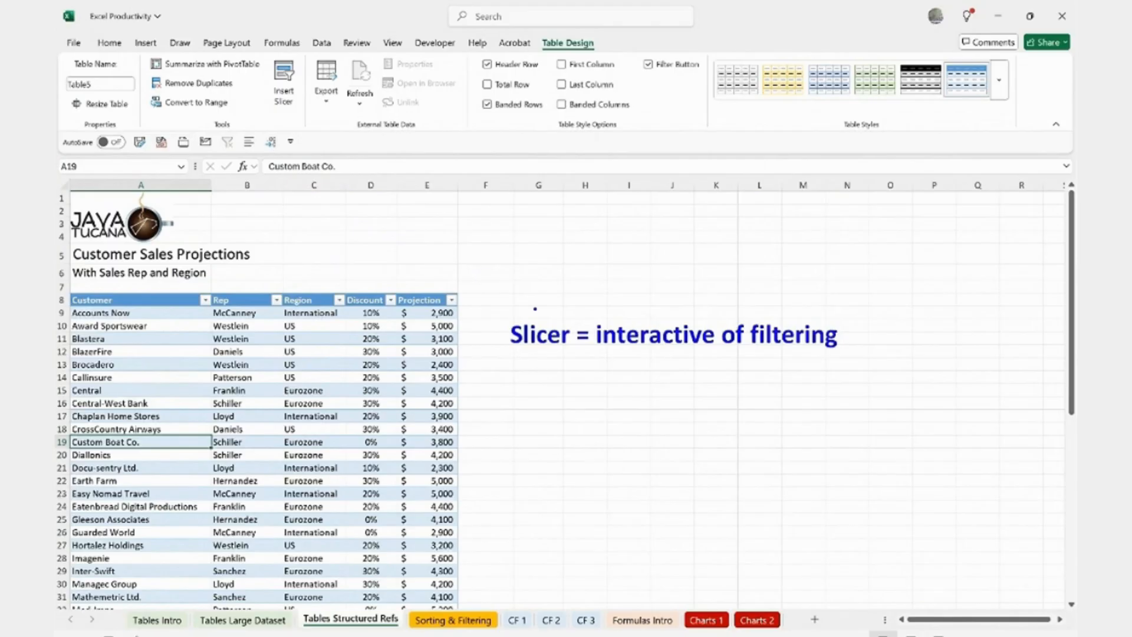
mouse_move(537, 316)
left_mouse_down()
mouse_move(643, 271)
mouse_move(783, 303)
mouse_move(806, 297)
left_mouse_up()
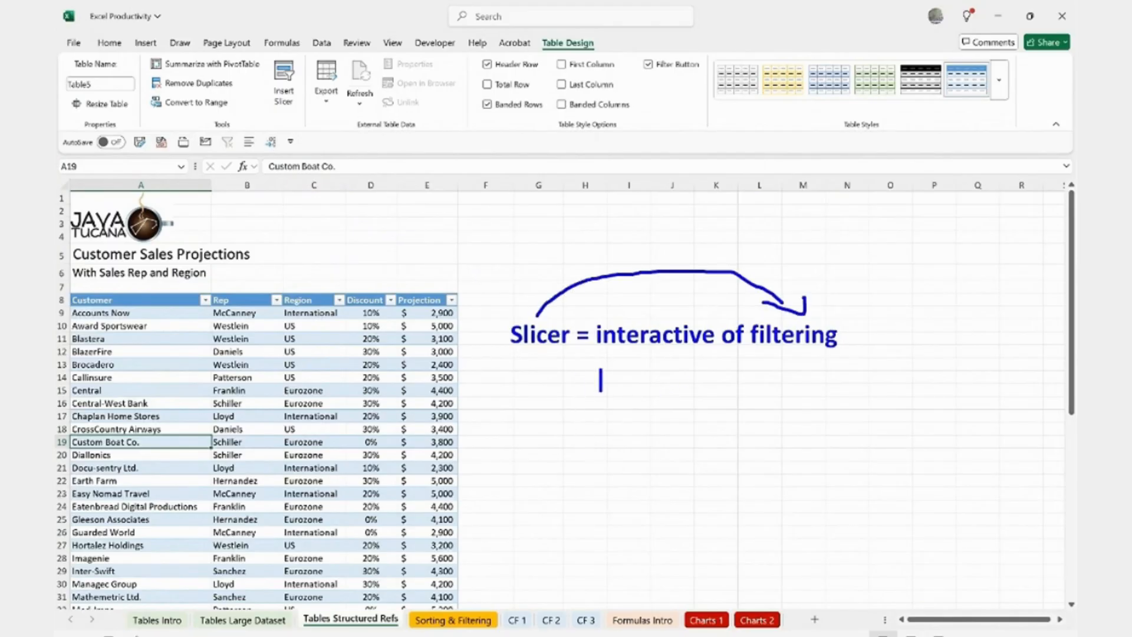
type("Visual")
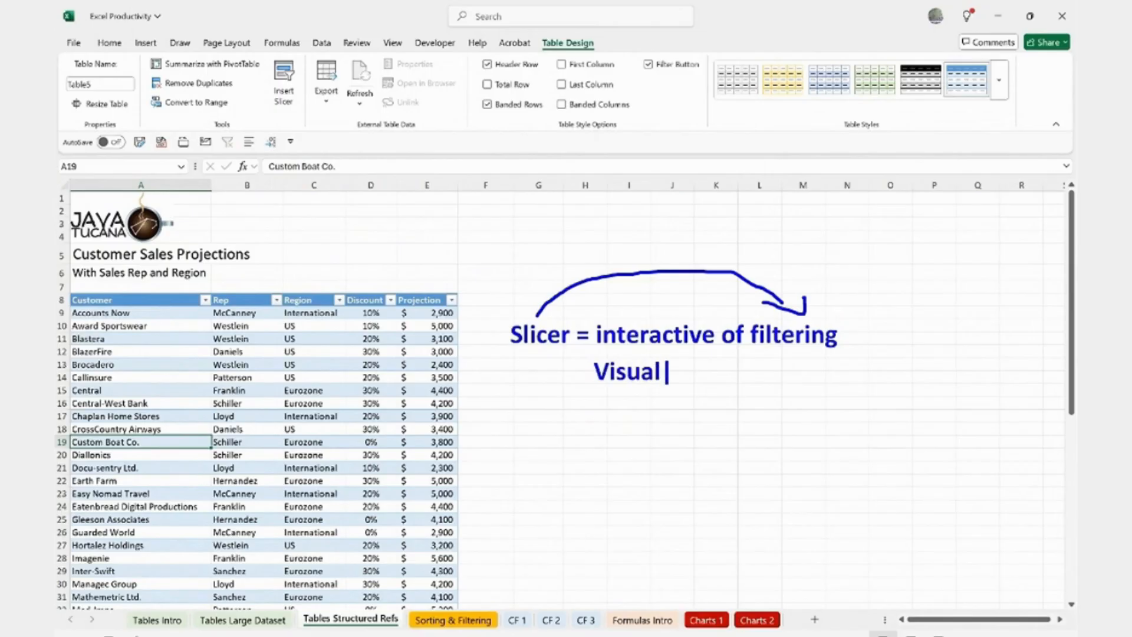
key("Return")
type("Gamify")
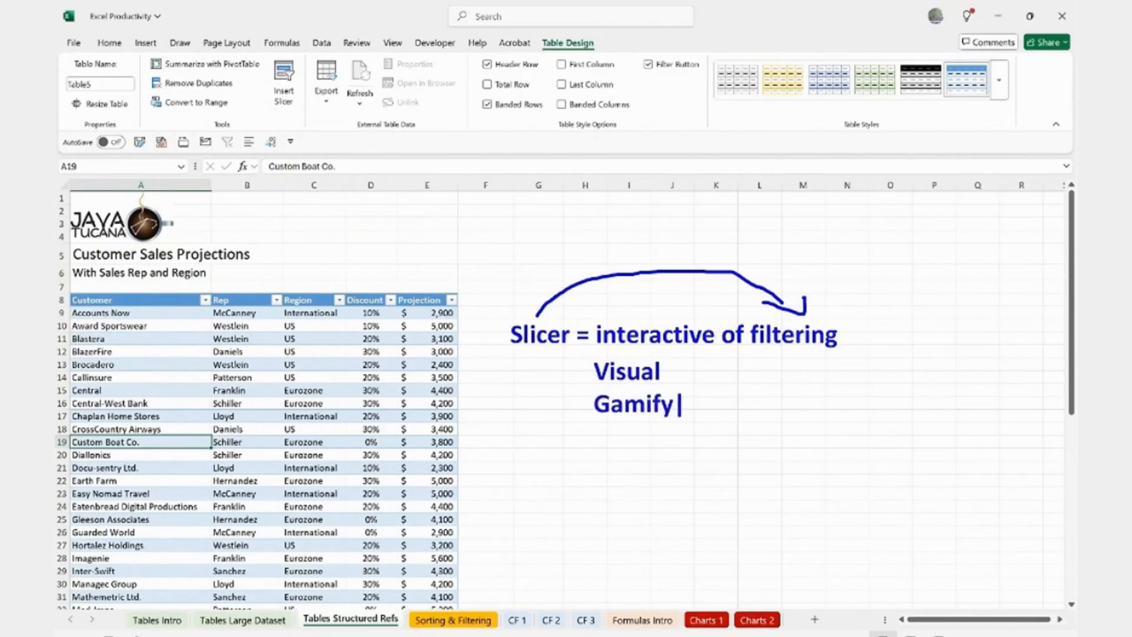
key("Escape")
key("Escape")
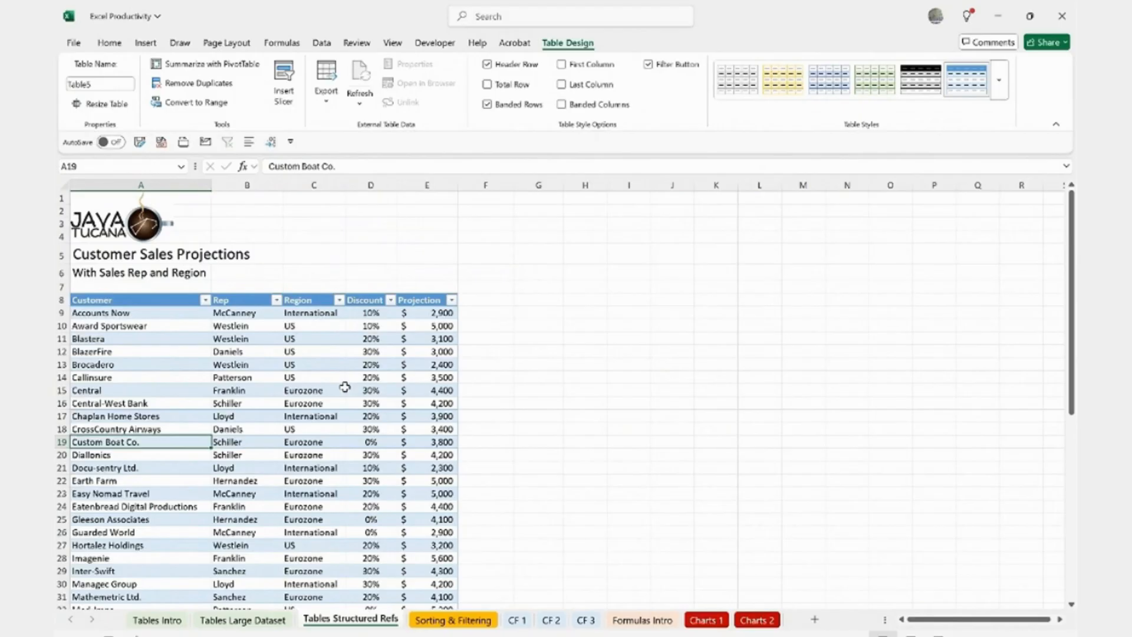
Step: Insert slicers for the Rep and Region fields of the projections table and place the Region slicer beside the Rep slicer
left_click(319, 377)
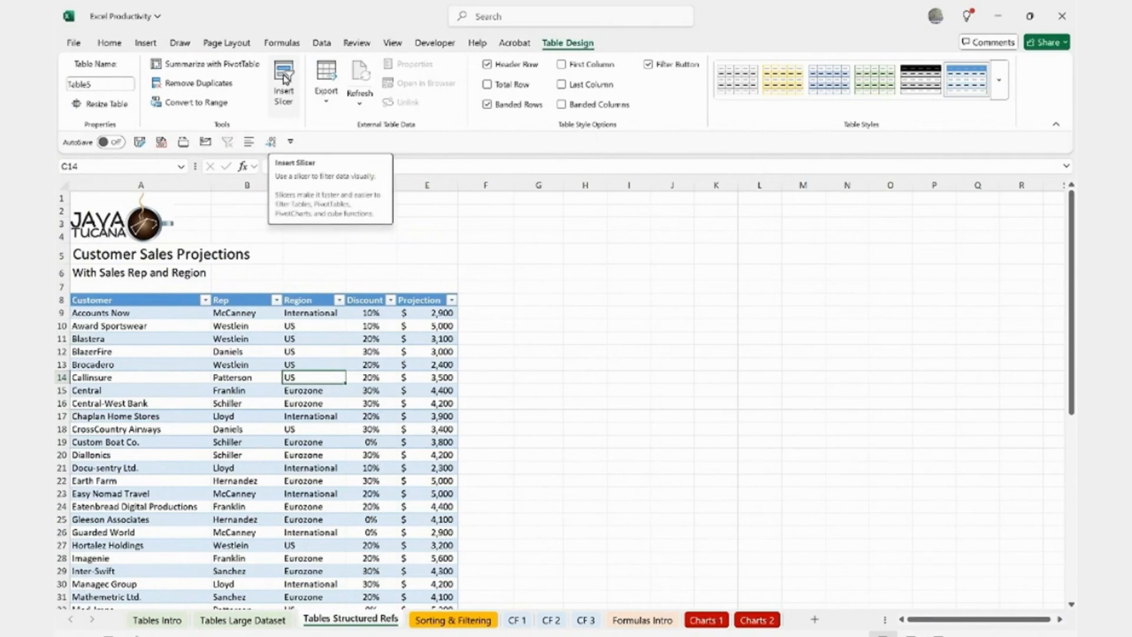
type("1")
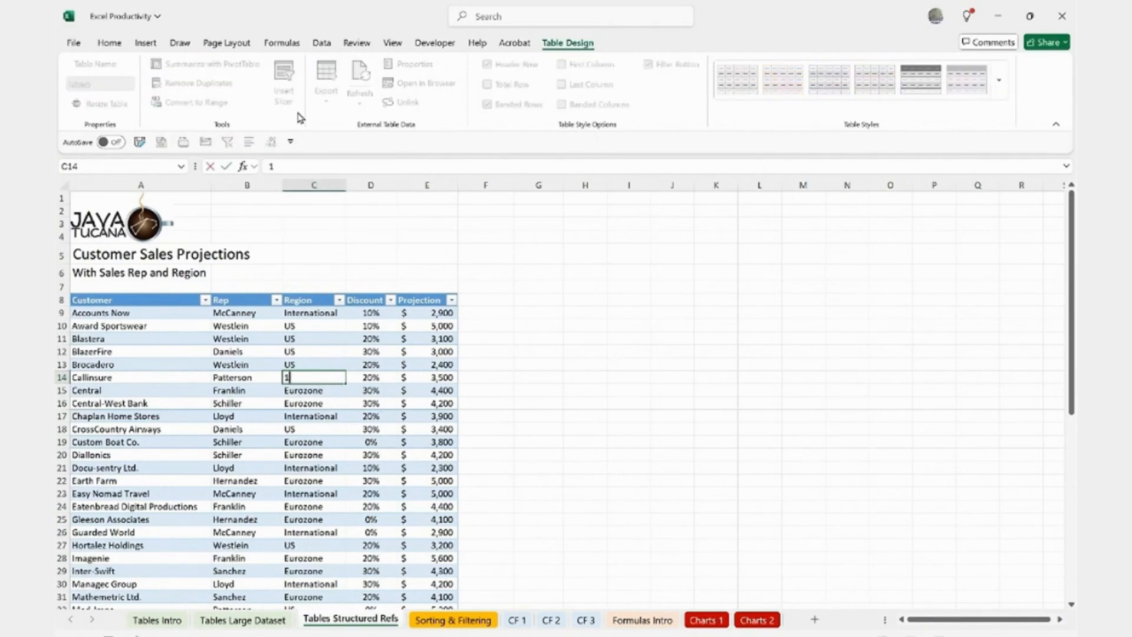
key("Escape")
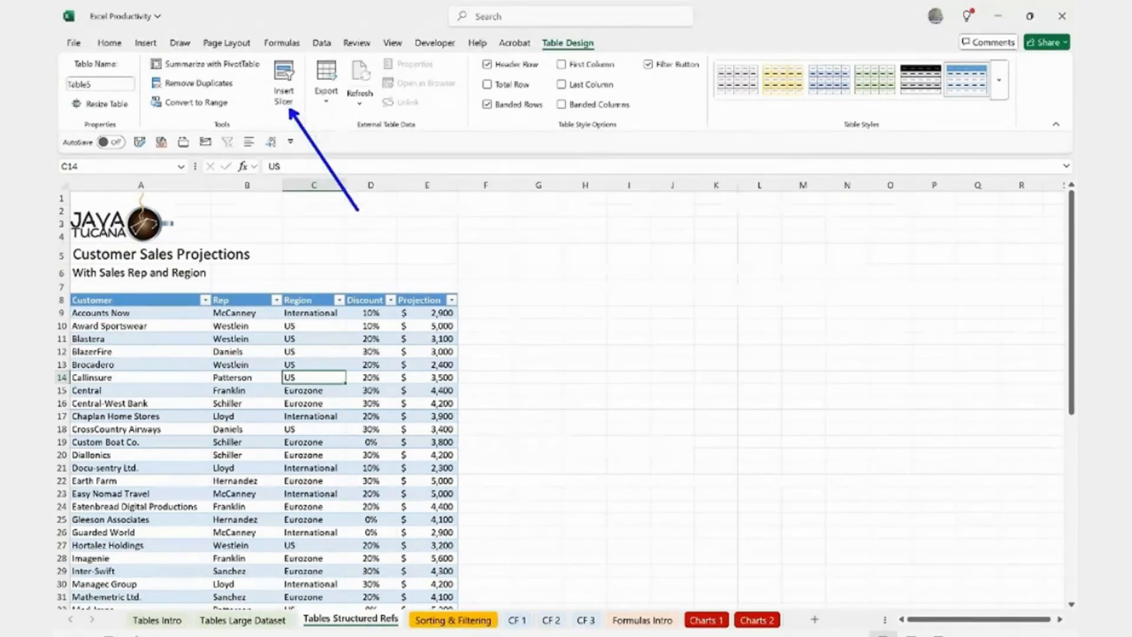
left_click(283, 88)
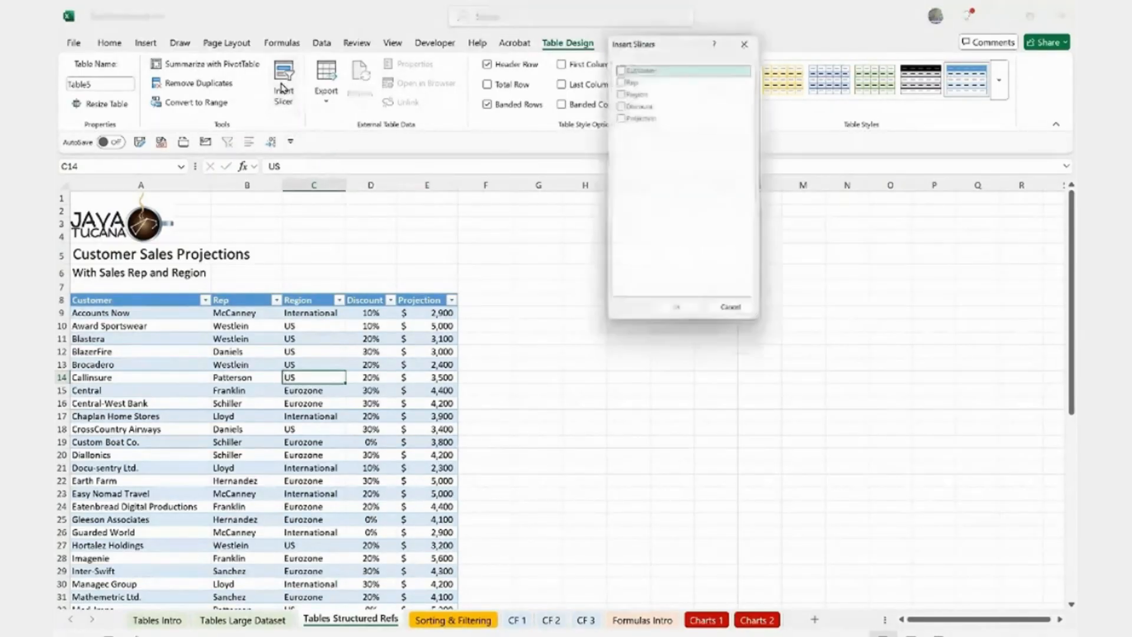
left_click_drag(658, 39, 527, 239)
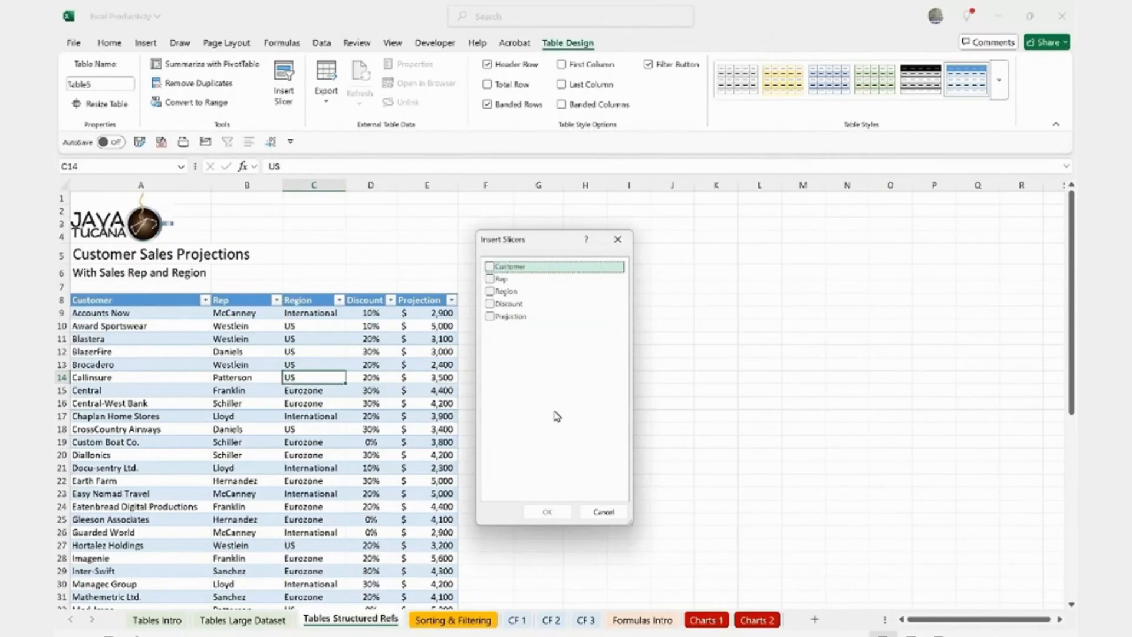
left_click(492, 279)
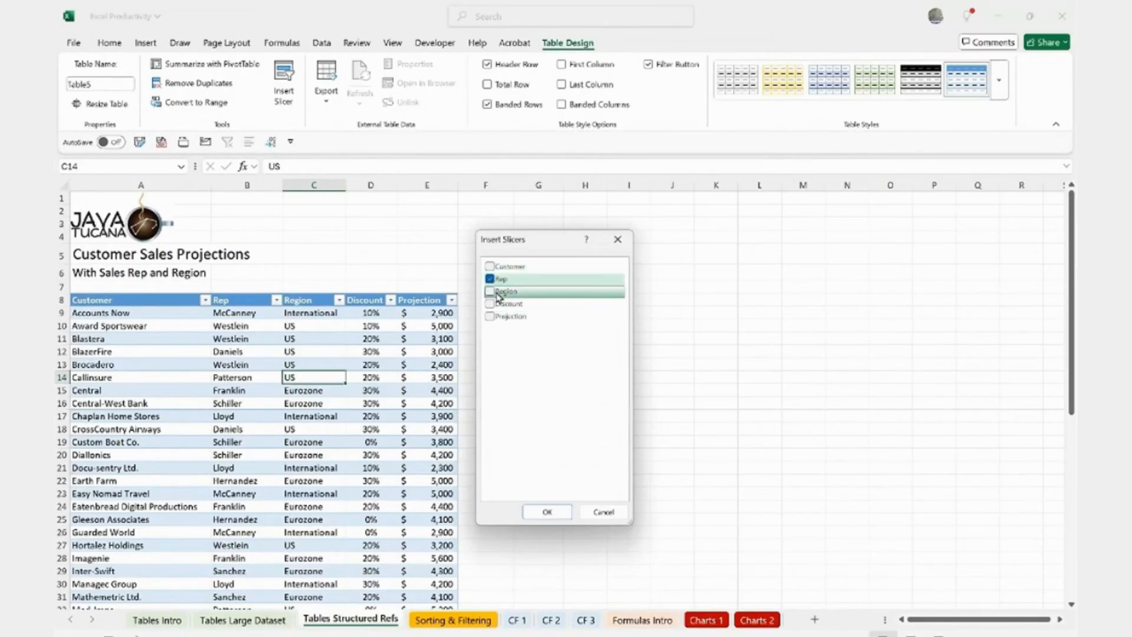
left_click(497, 295)
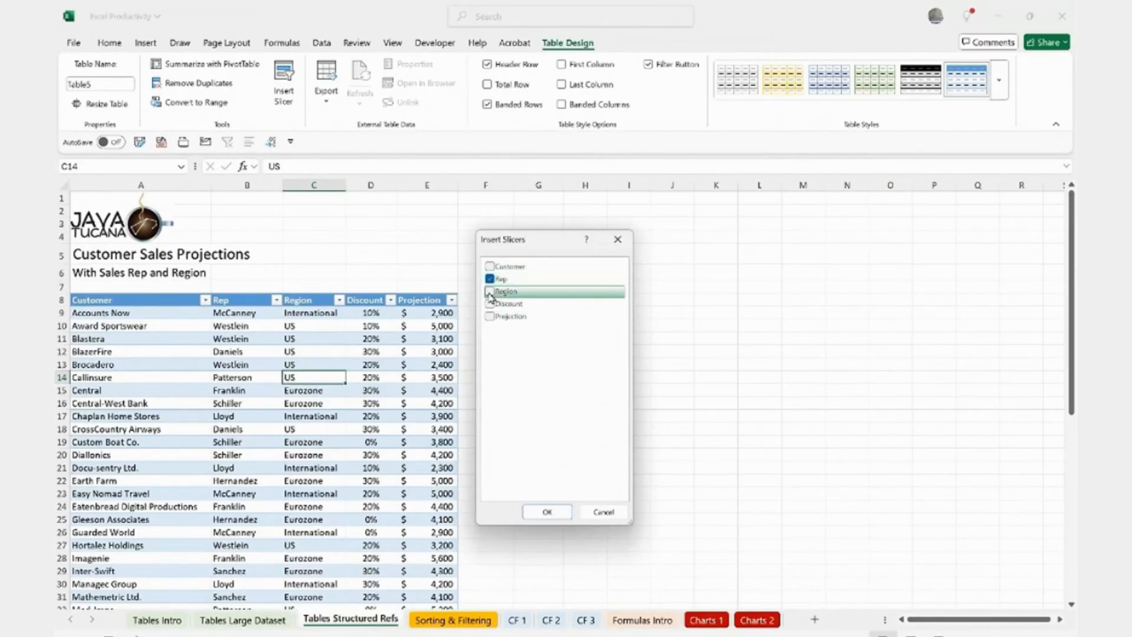
left_click(547, 512)
left_click_drag(571, 335, 711, 308)
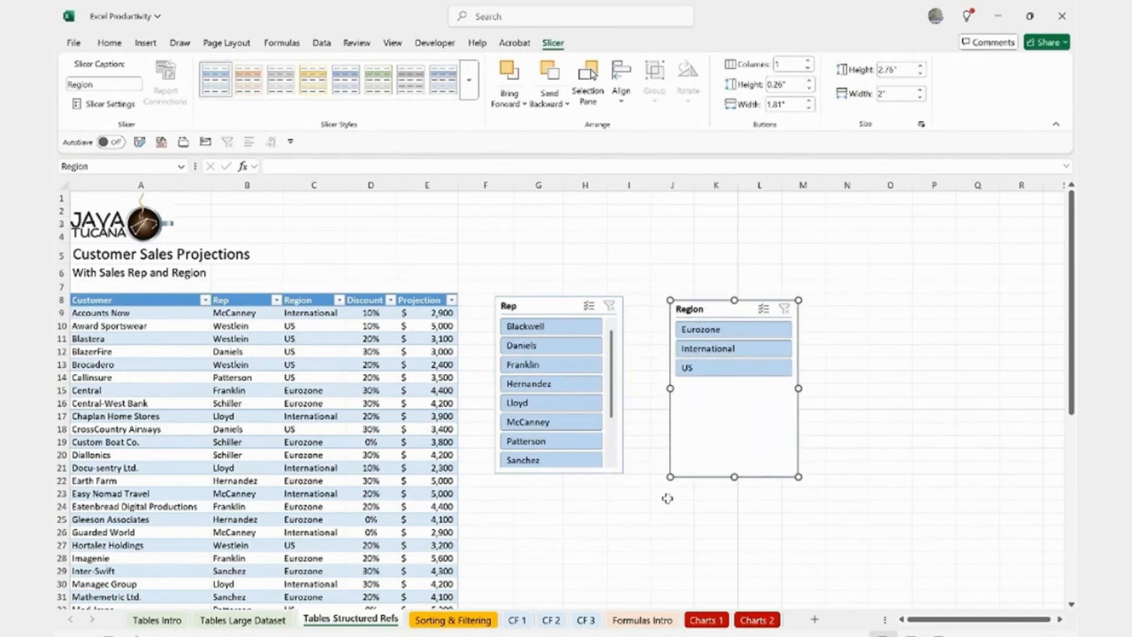
Step: Filter the table by the second, third and seventh rep in turn with the Rep slicer, and clear its filter
left_click(525, 346)
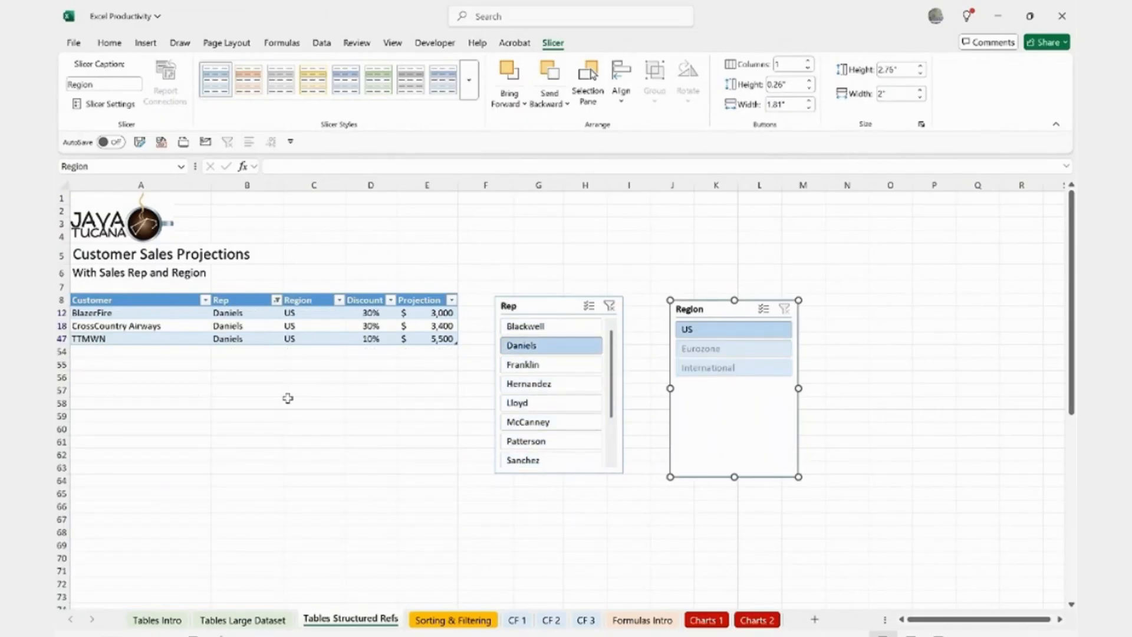
left_click(563, 366)
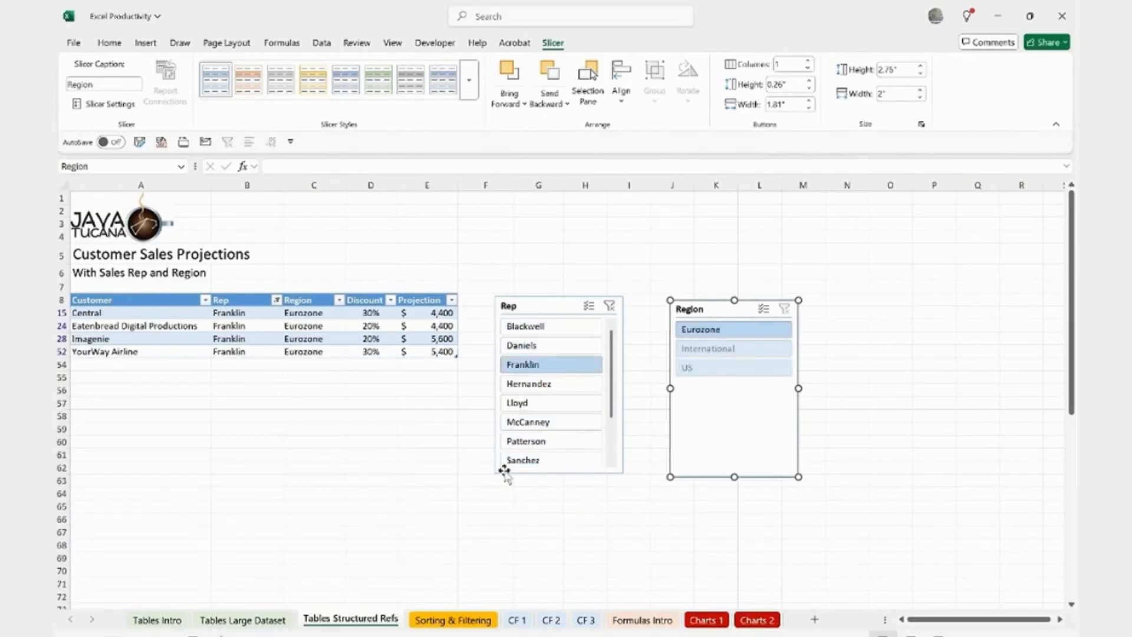
left_click(548, 446)
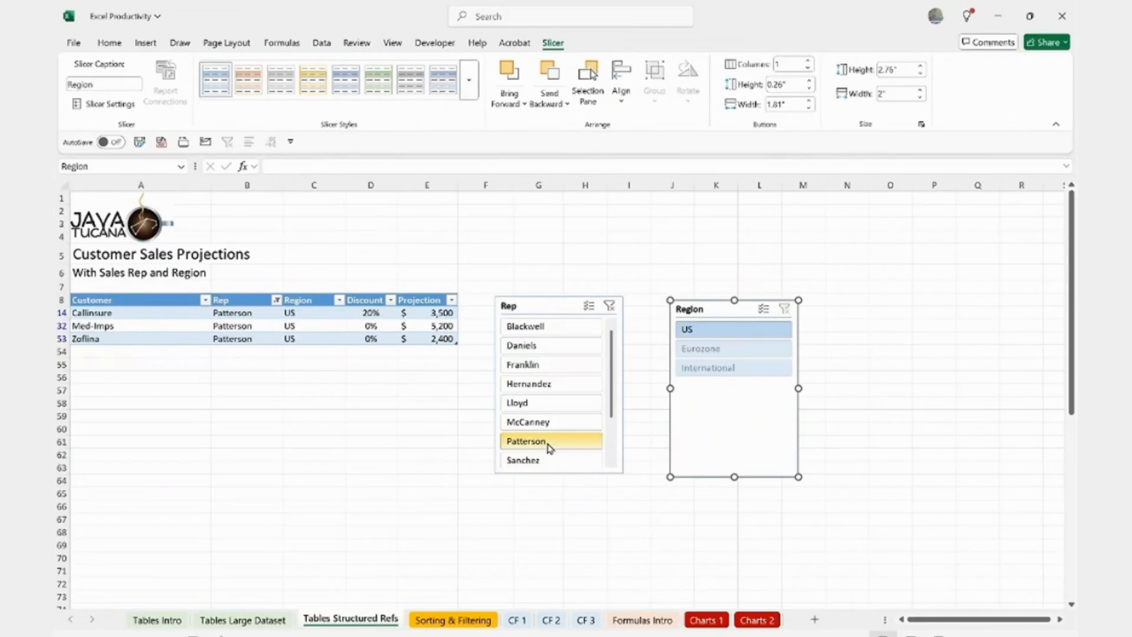
left_click_drag(517, 302, 516, 292)
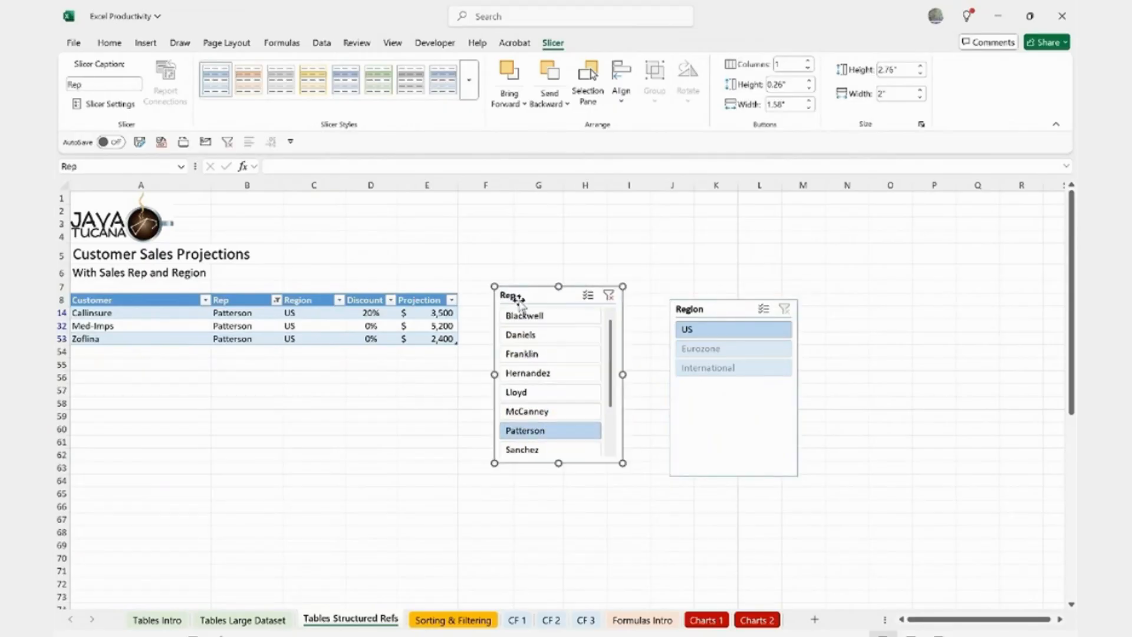
left_click(608, 296)
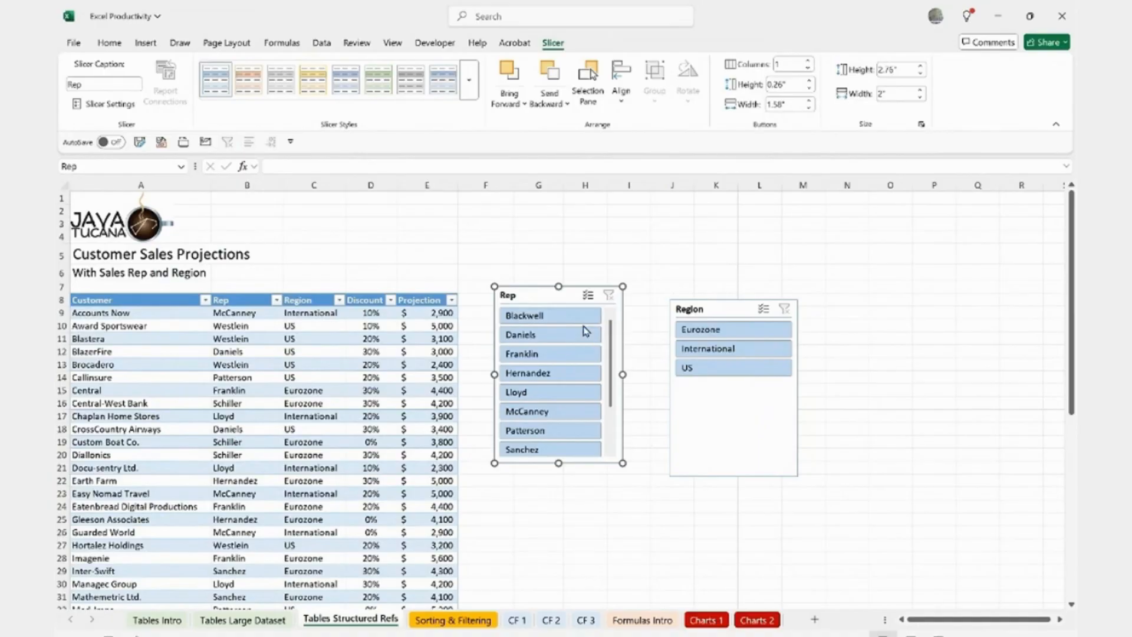
Step: Filter the table with the Region slicer to US, International and finally Eurozone, one region at a time
left_click(699, 374)
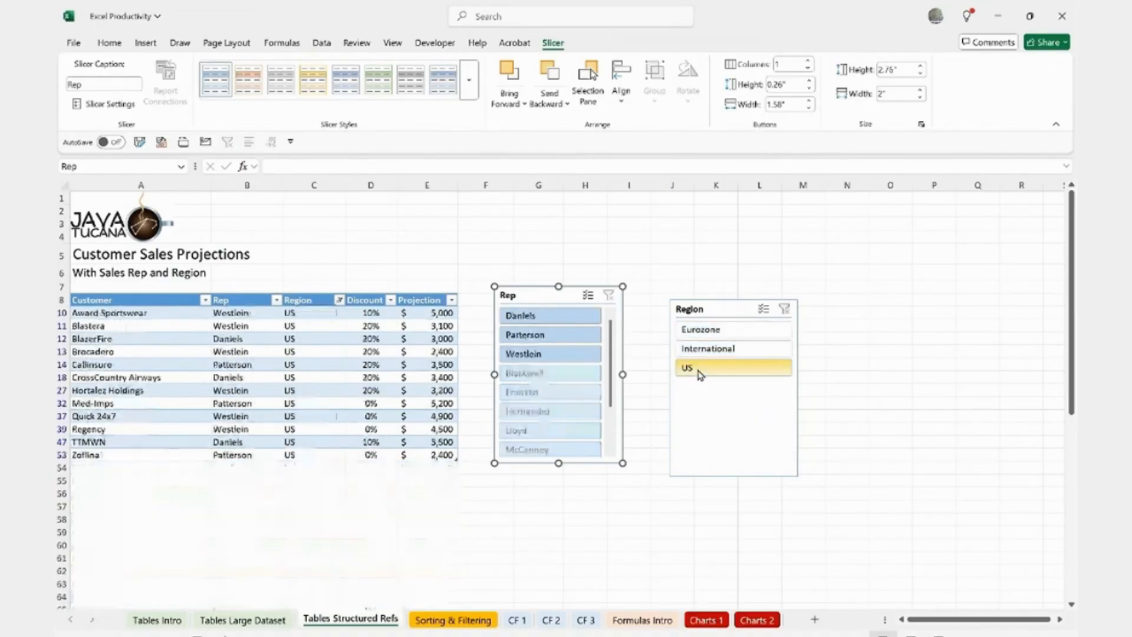
left_click(694, 352)
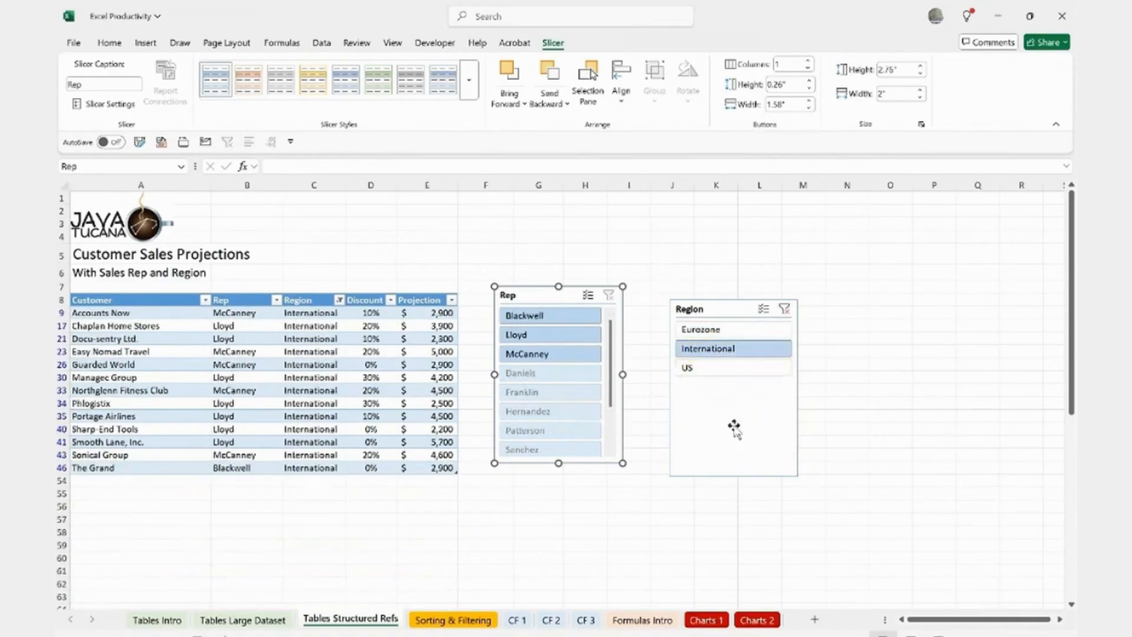
left_click(717, 333)
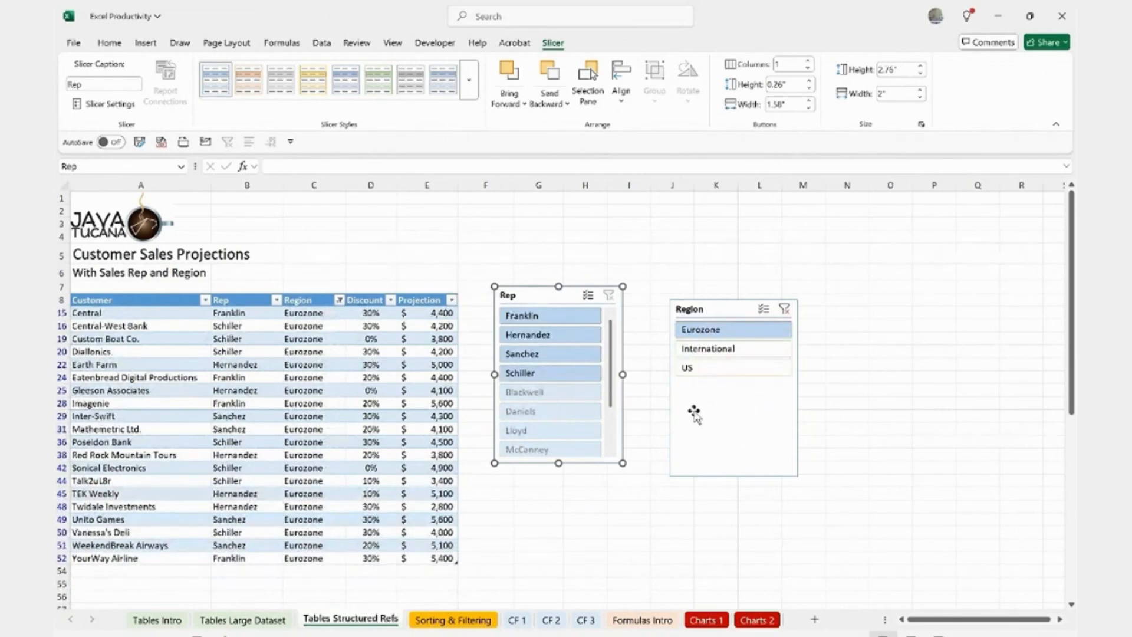
Step: Turn on multi-select in both slicers to include the International region and exclude the third and fifth listed reps
left_click(763, 310)
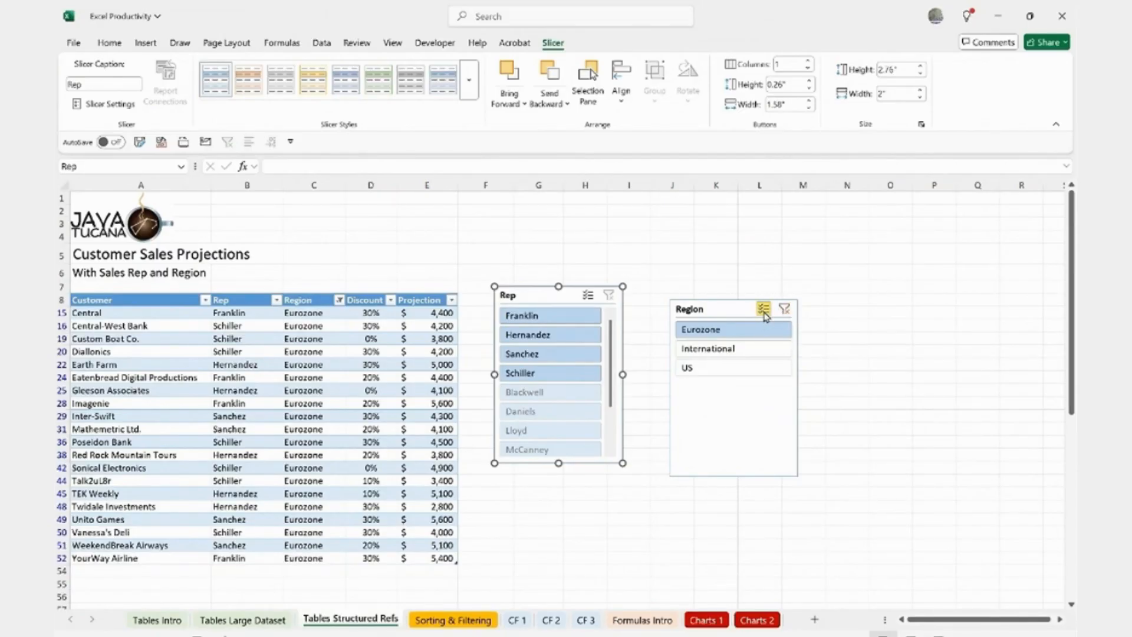
left_click(588, 294)
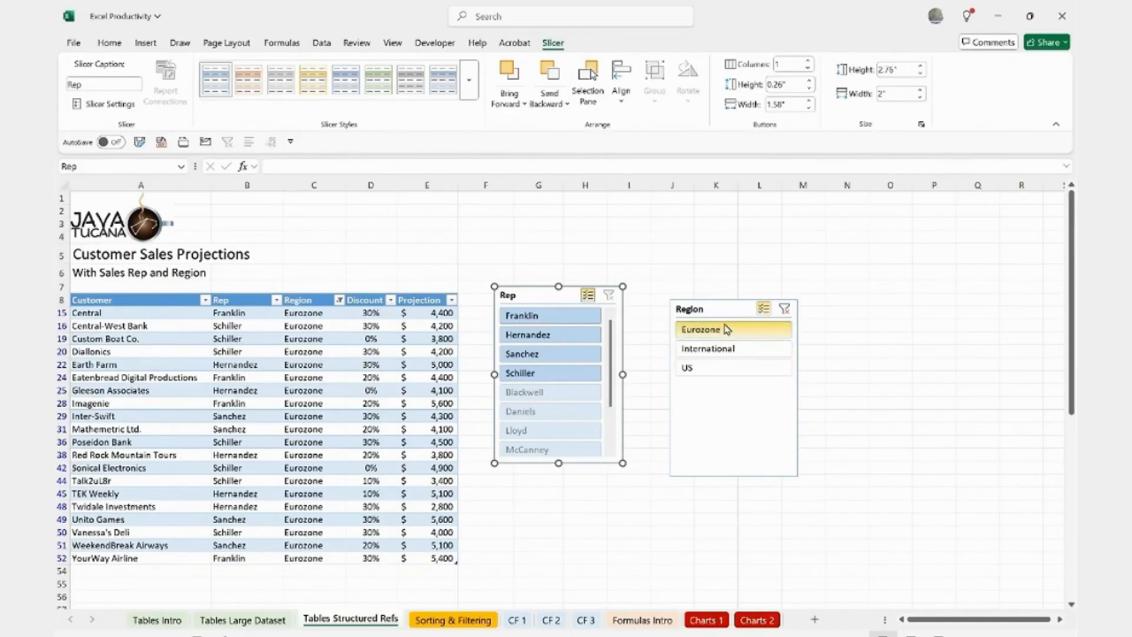
left_click(729, 352)
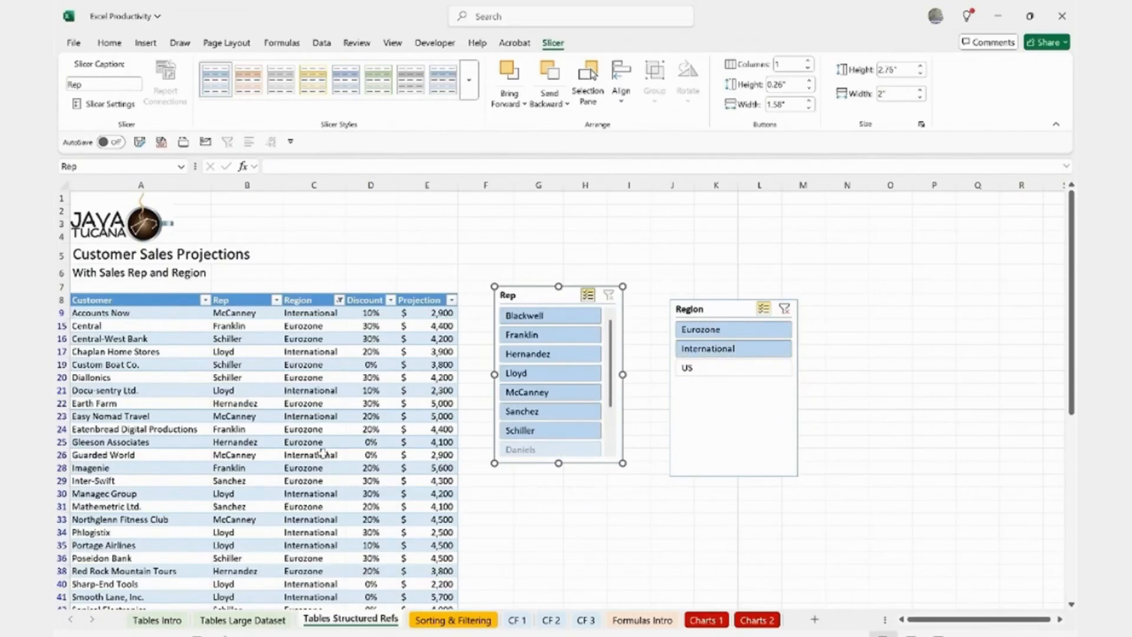
left_click(547, 356)
left_click(545, 393)
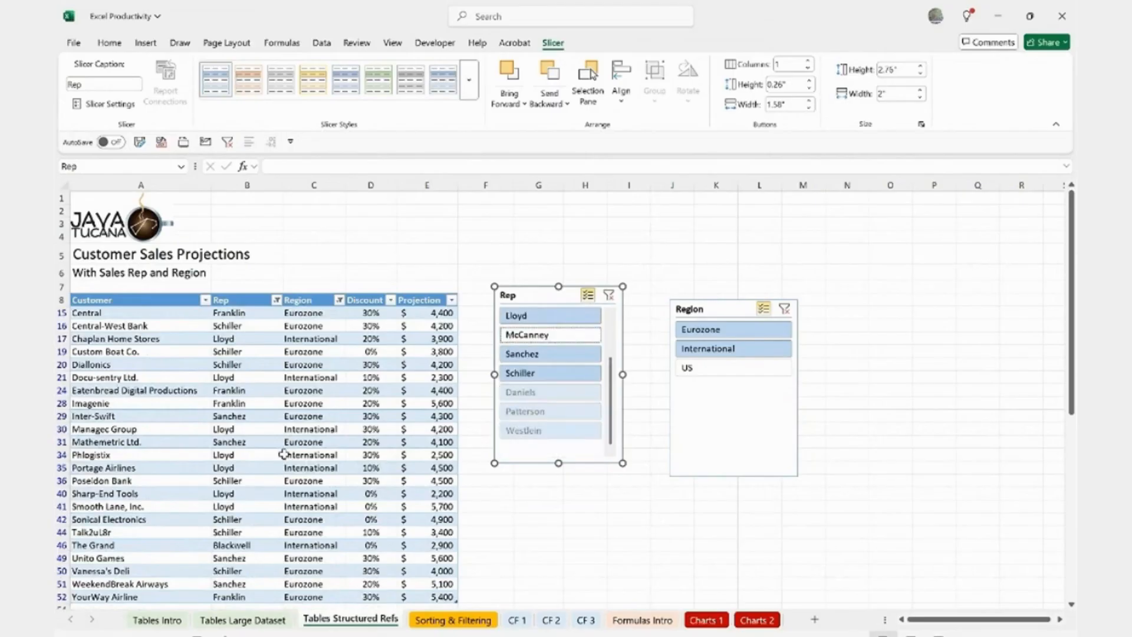
Step: Align the Rep and Region slicers side by side at the table's header row, with Rep over columns H–J and Region over K–M
left_click_drag(727, 312, 726, 297)
left_click(228, 376)
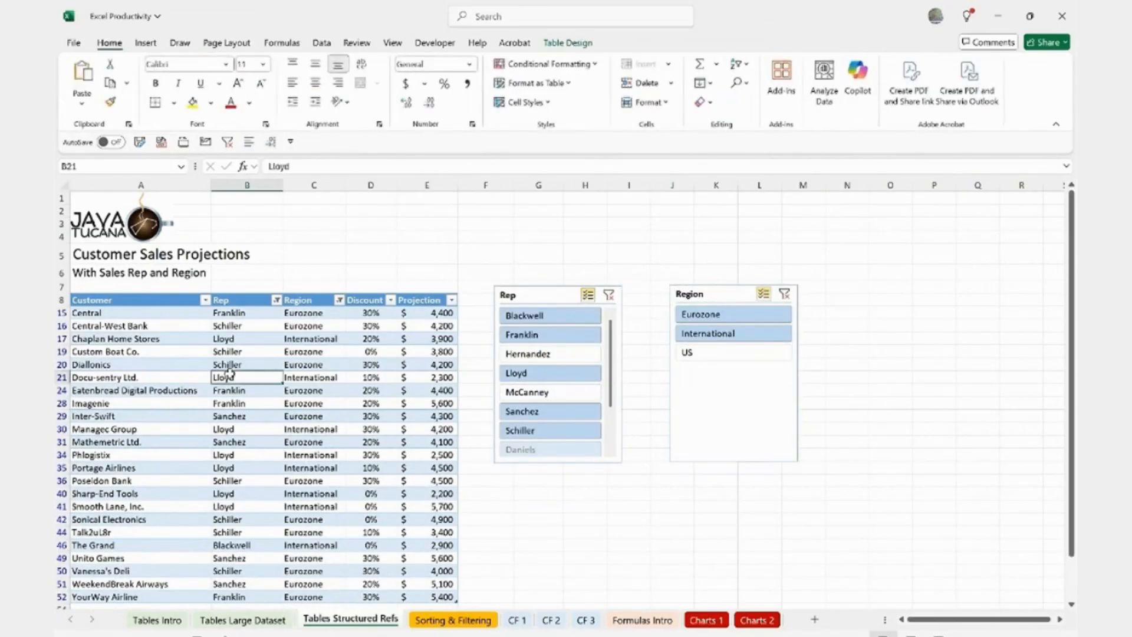
left_click_drag(693, 293, 739, 295)
left_click_drag(539, 290, 615, 293)
left_click(286, 424)
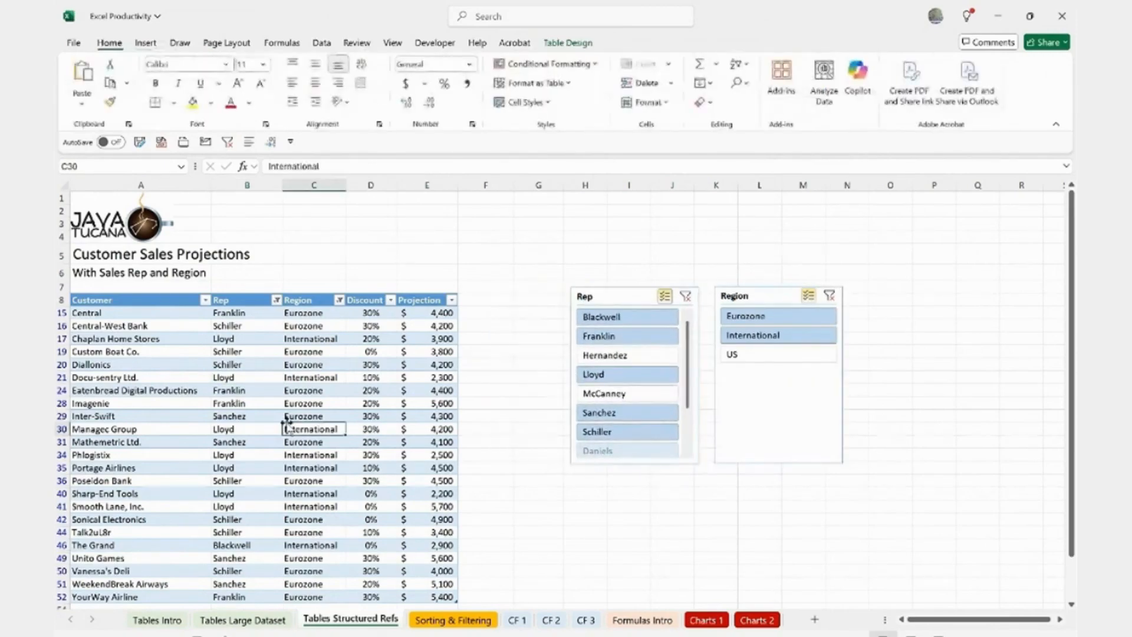
Step: Shift both slicers about one column to the right and add a Commission column to the table with a header in F8
left_click_drag(746, 295, 779, 298)
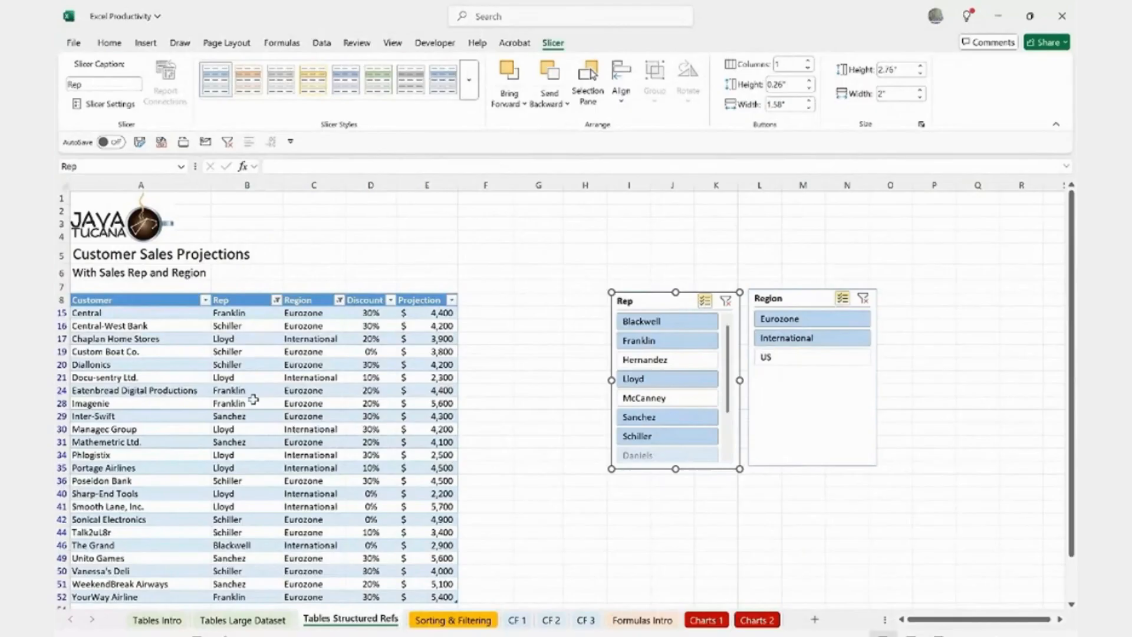
left_click(235, 402)
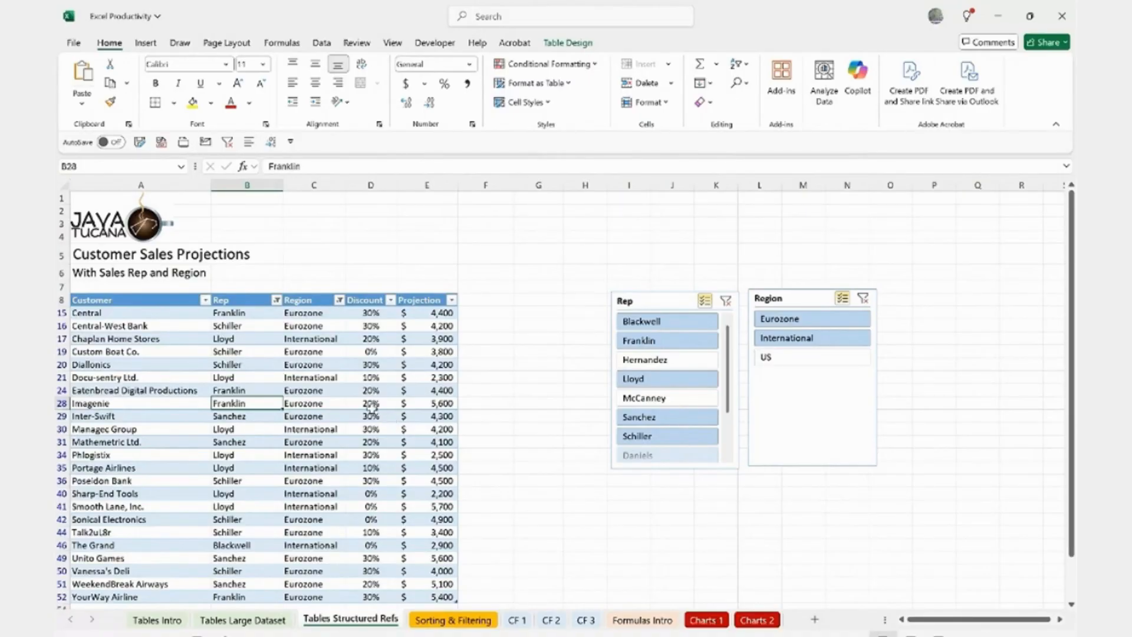
left_click(477, 304)
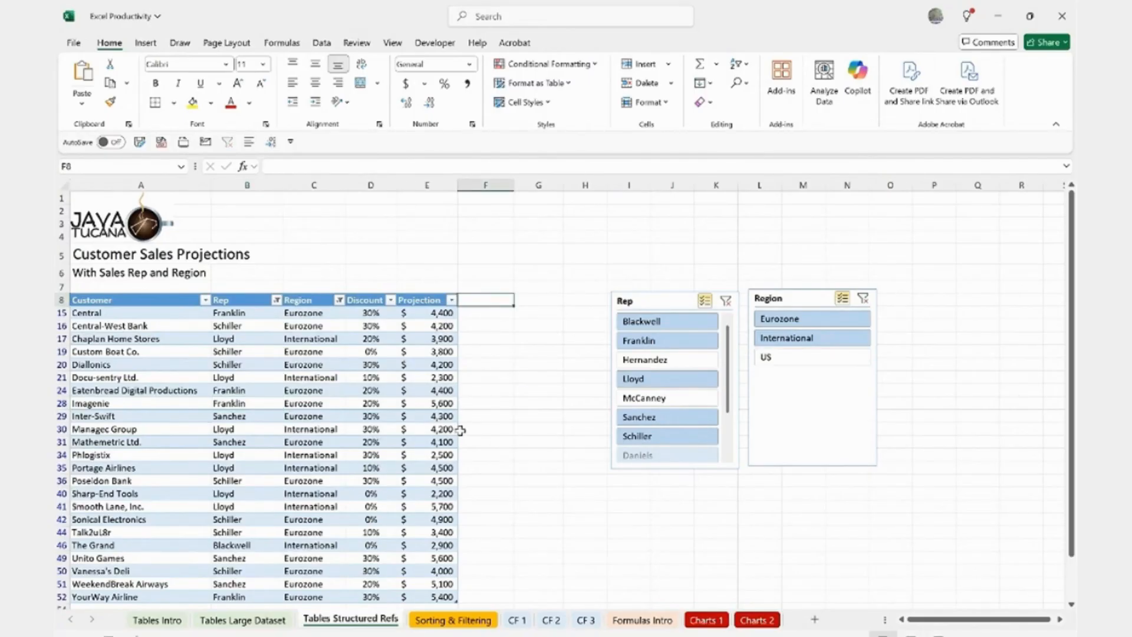
scroll(354, 488, "down", 6)
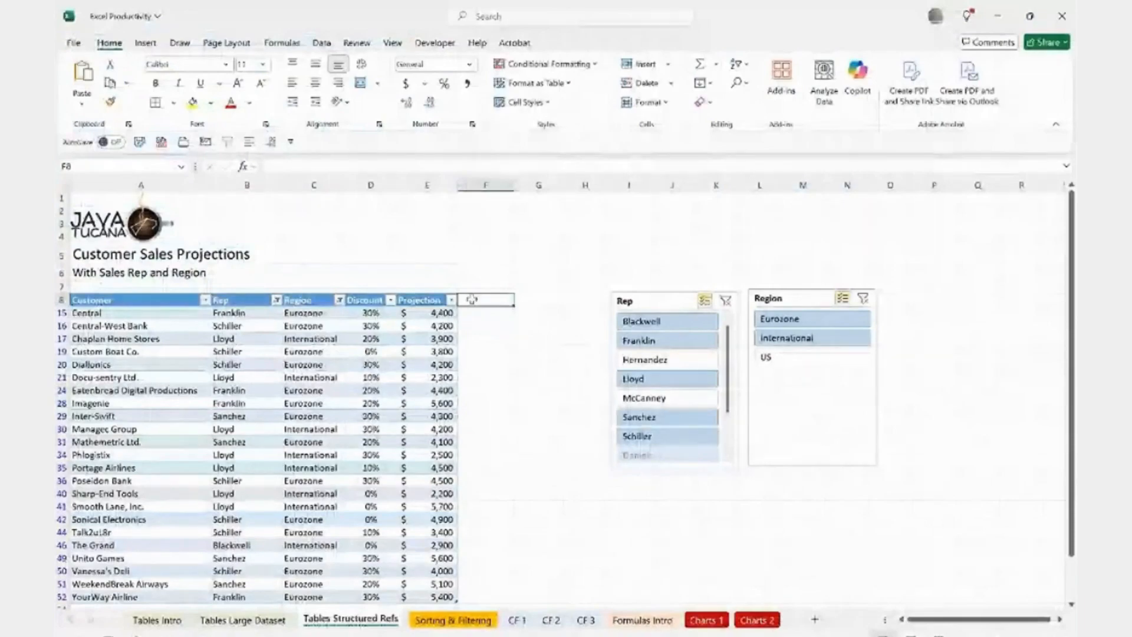
type("Commission")
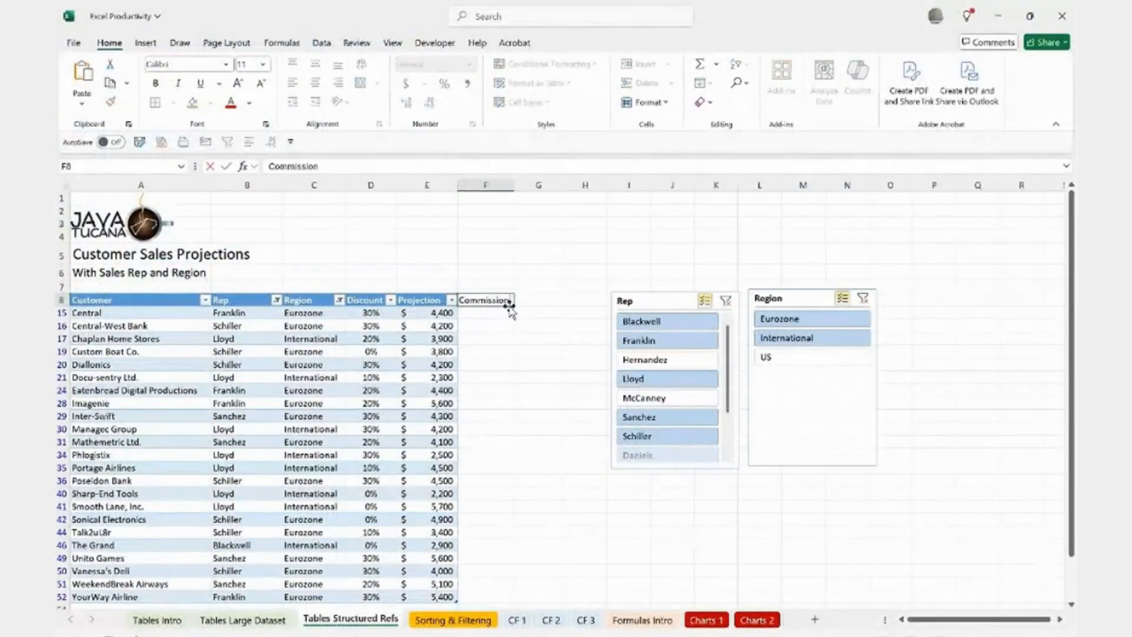
key("Return")
Step: Extend the table with a new row by entering the customer SimonSezIT in cell A54
scroll(481, 512, "down", 2)
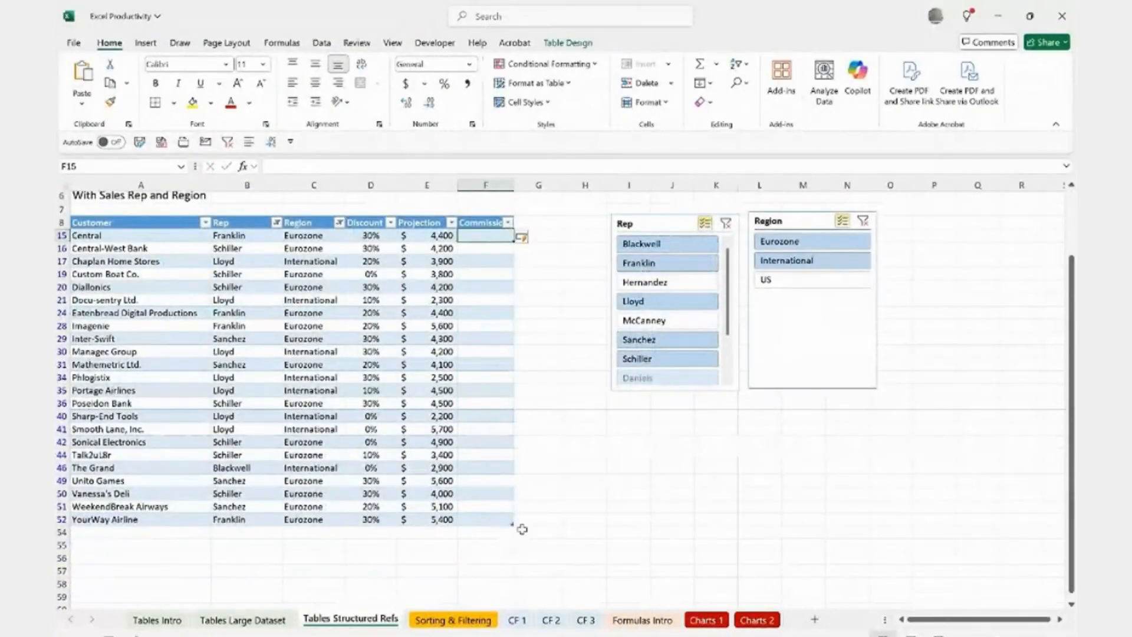
left_click(118, 532)
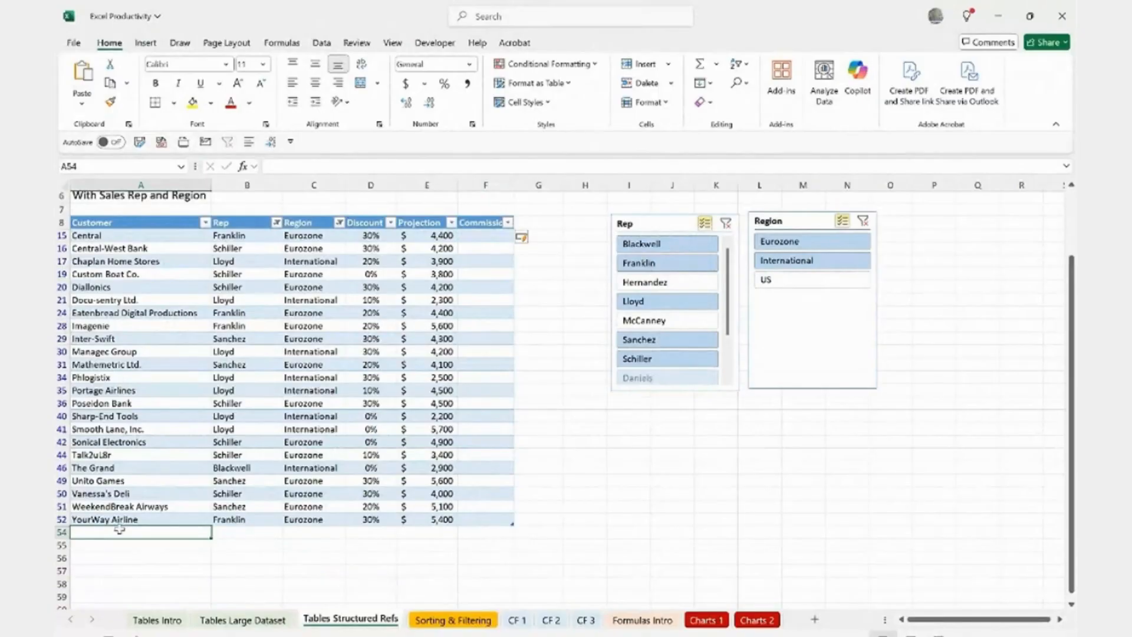
type("SimonS")
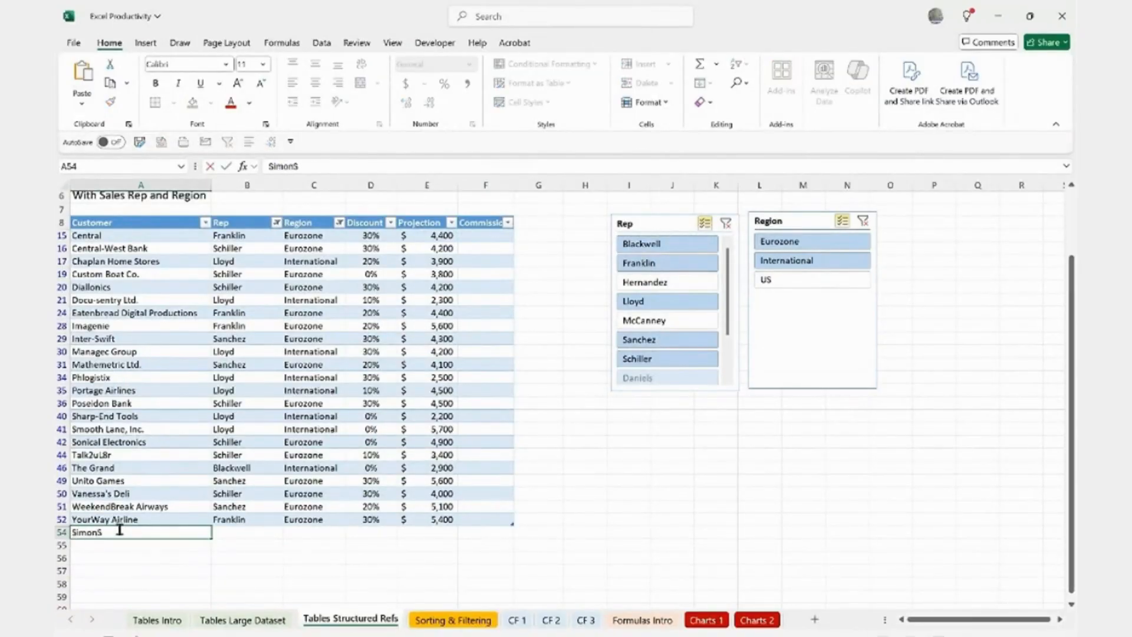
type("ezIT")
key("Return")
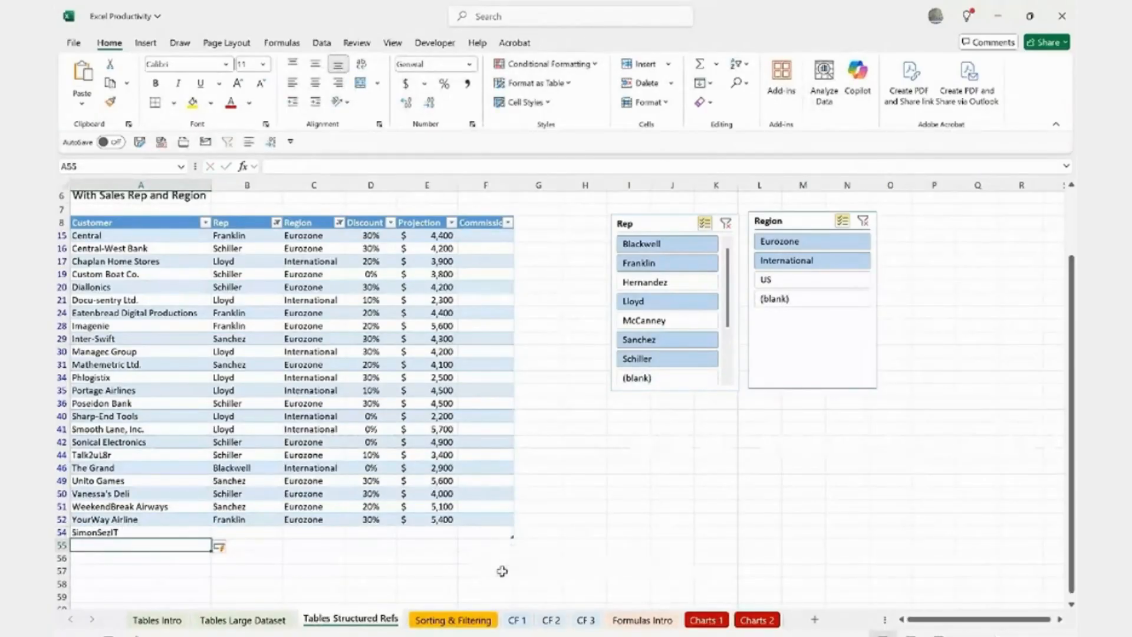
Step: Widen column F so the Commission header fits beside its filter arrow
scroll(483, 539, "up", 2)
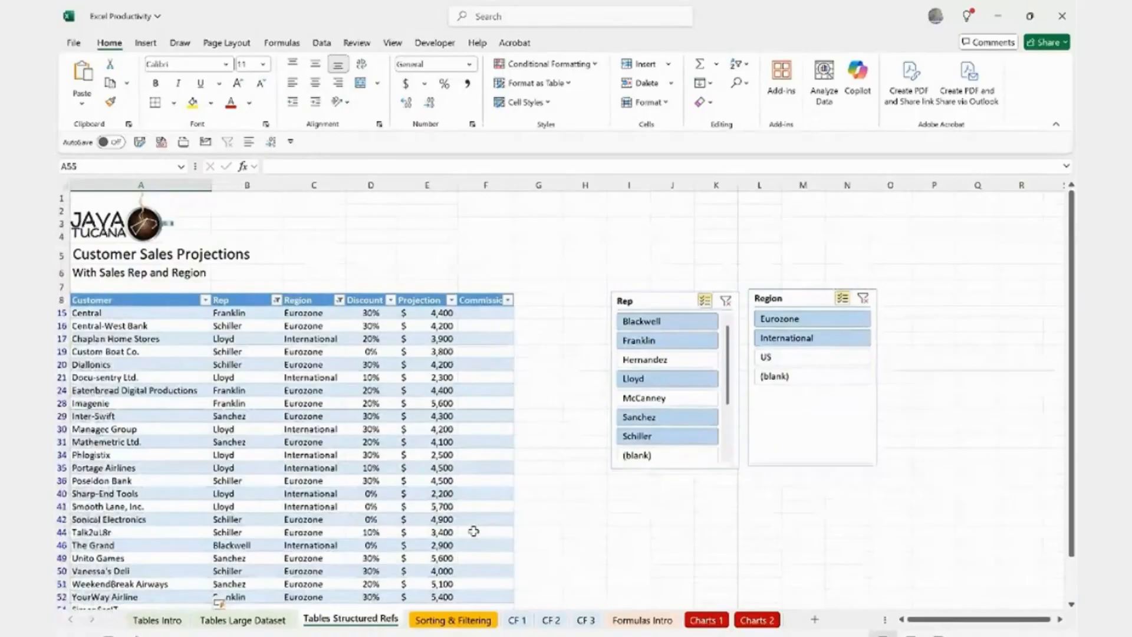
scroll(473, 531, "down", 1)
scroll(469, 534, "up", 1)
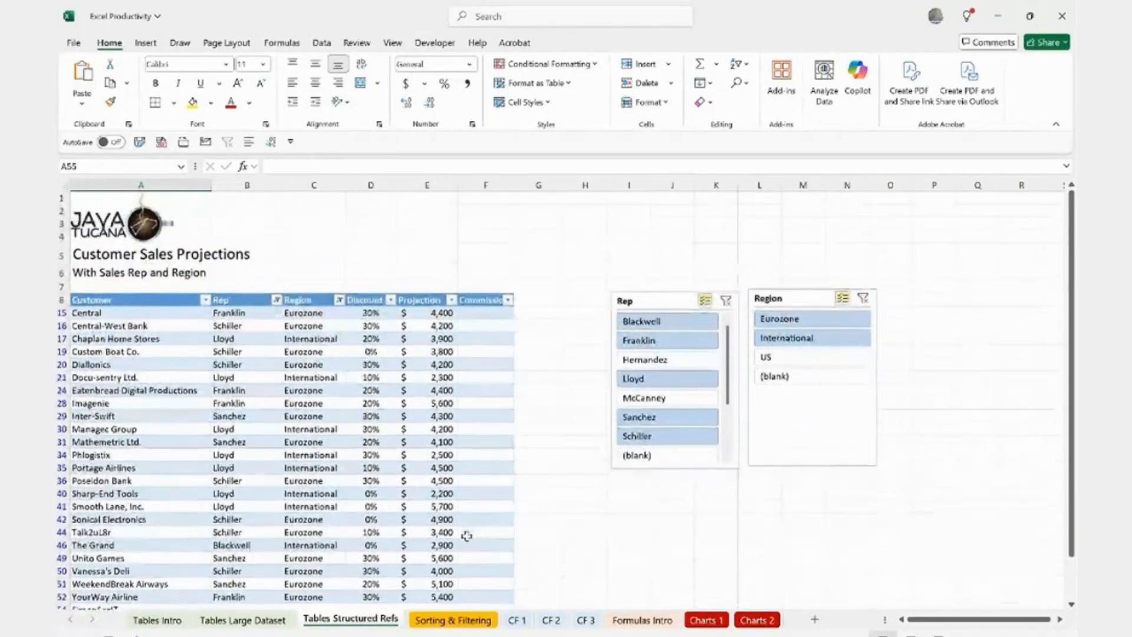
scroll(371, 524, "down", 2)
scroll(381, 502, "up", 2)
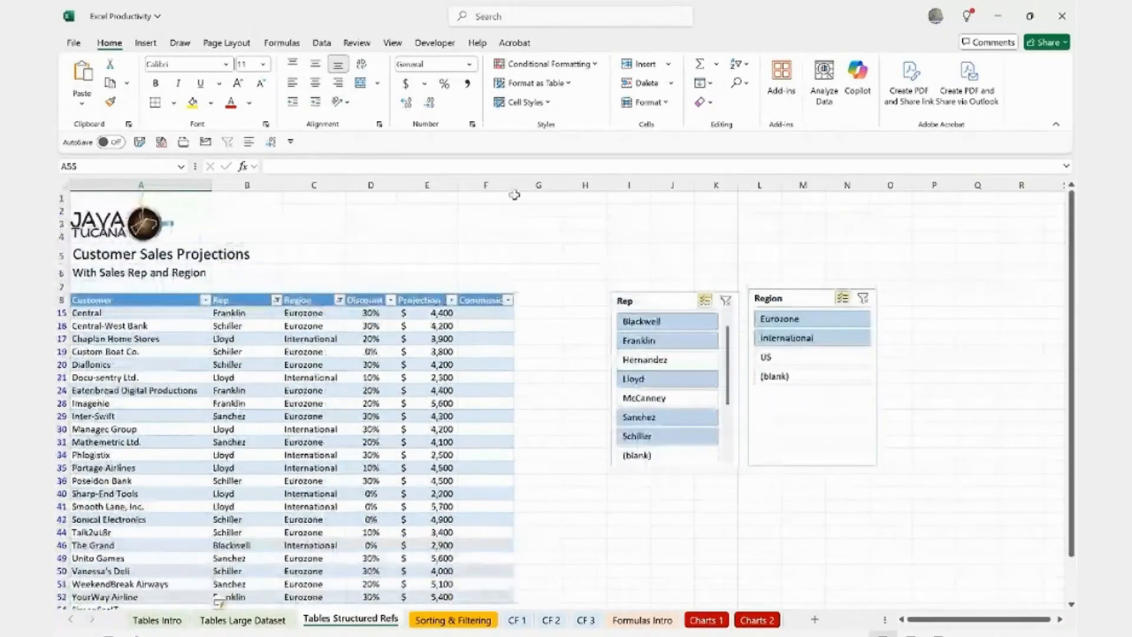
left_click_drag(512, 185, 560, 188)
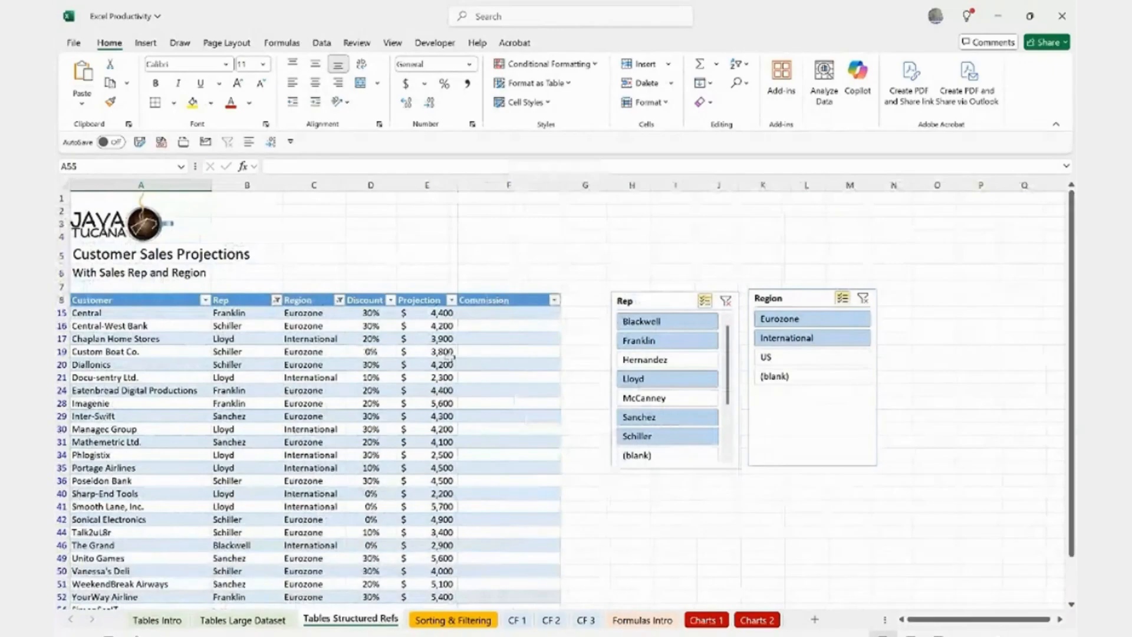
scroll(393, 428, "down", 2)
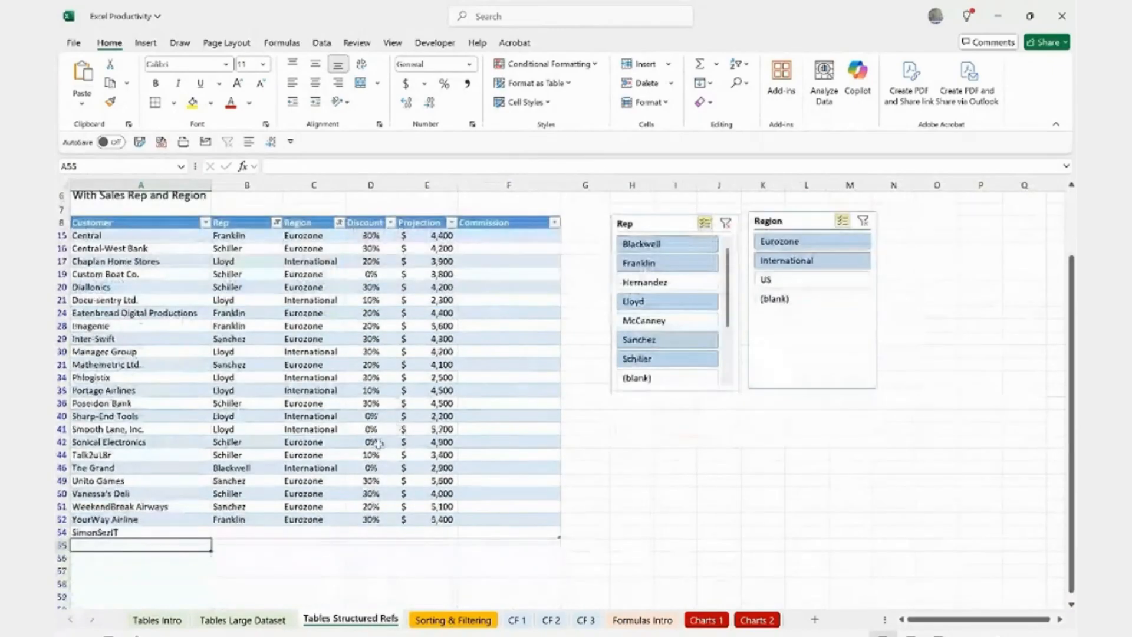
scroll(377, 444, "up", 2)
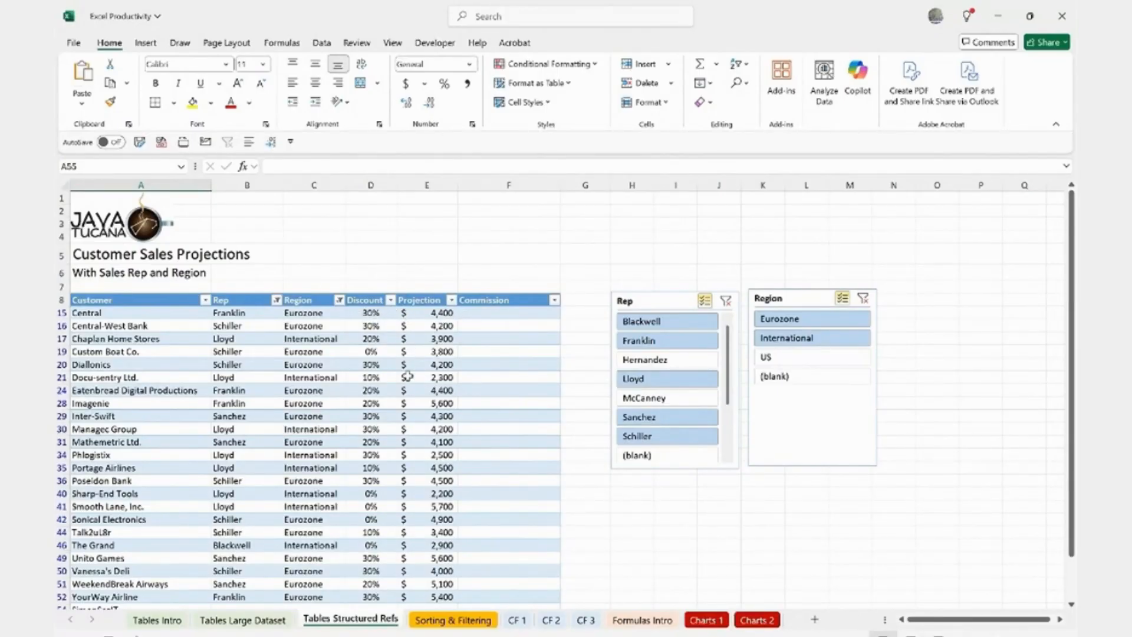
scroll(395, 401, "down", 3)
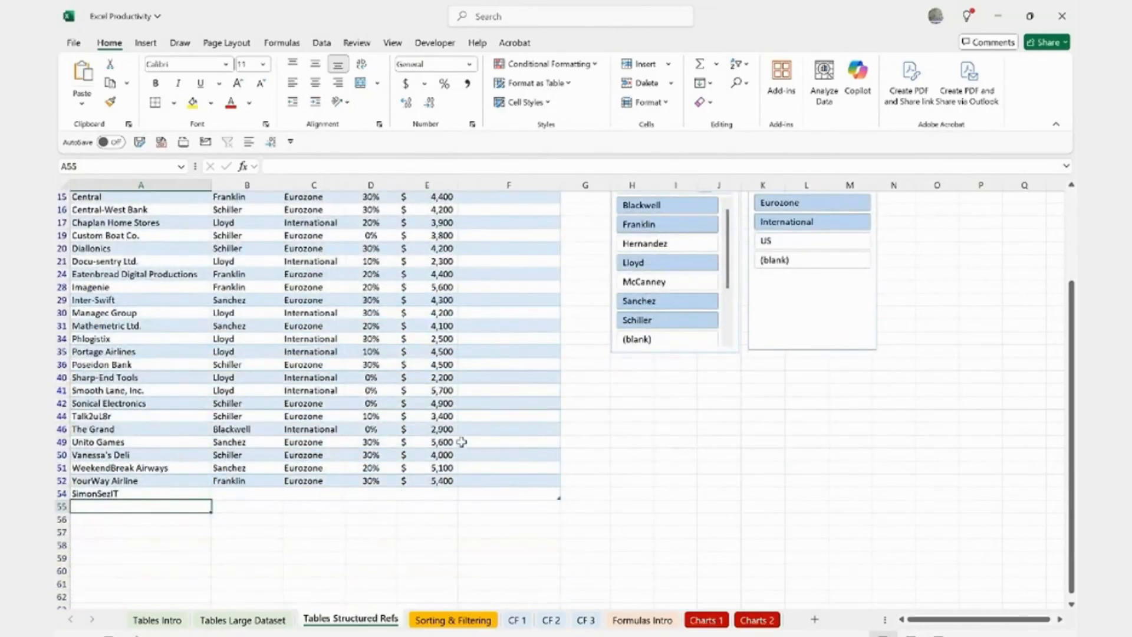
scroll(461, 437, "up", 3)
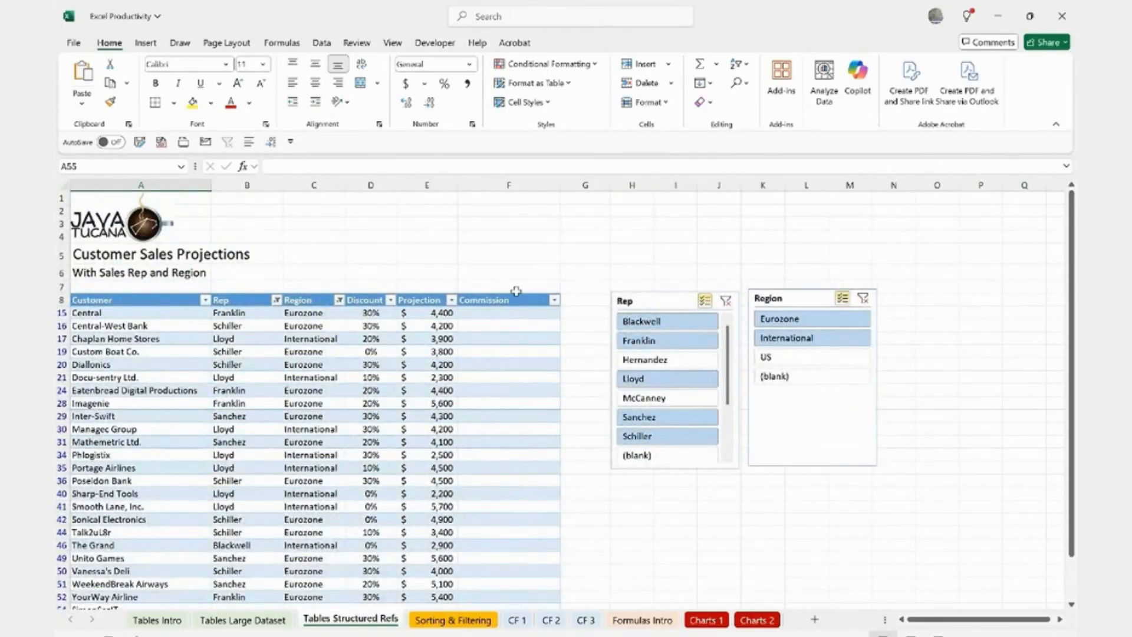
left_click(484, 314)
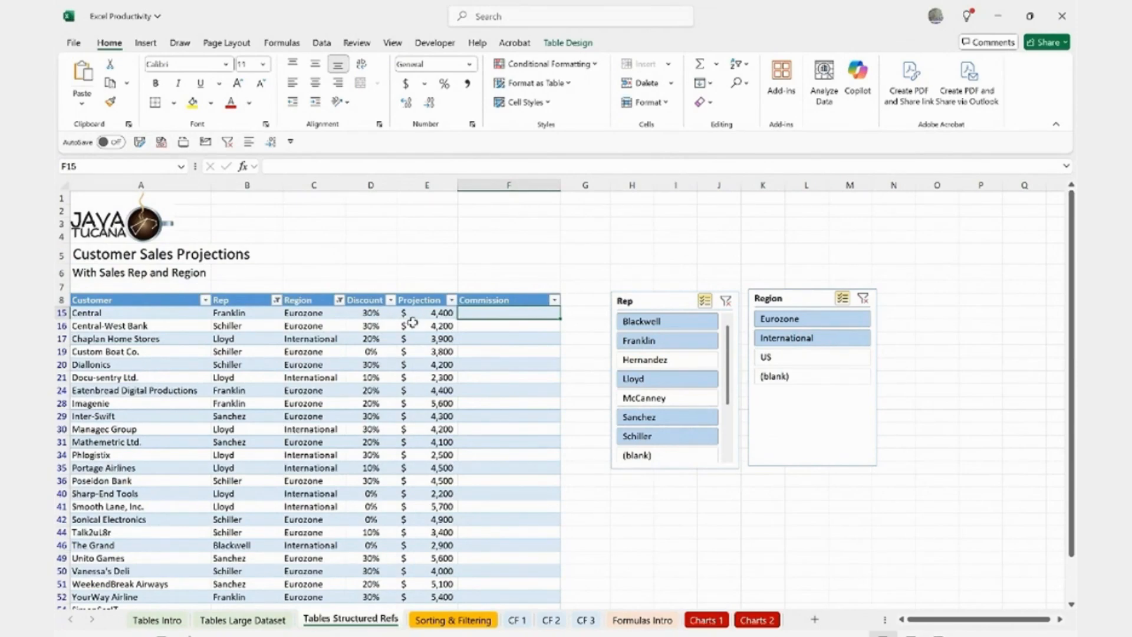
type("=")
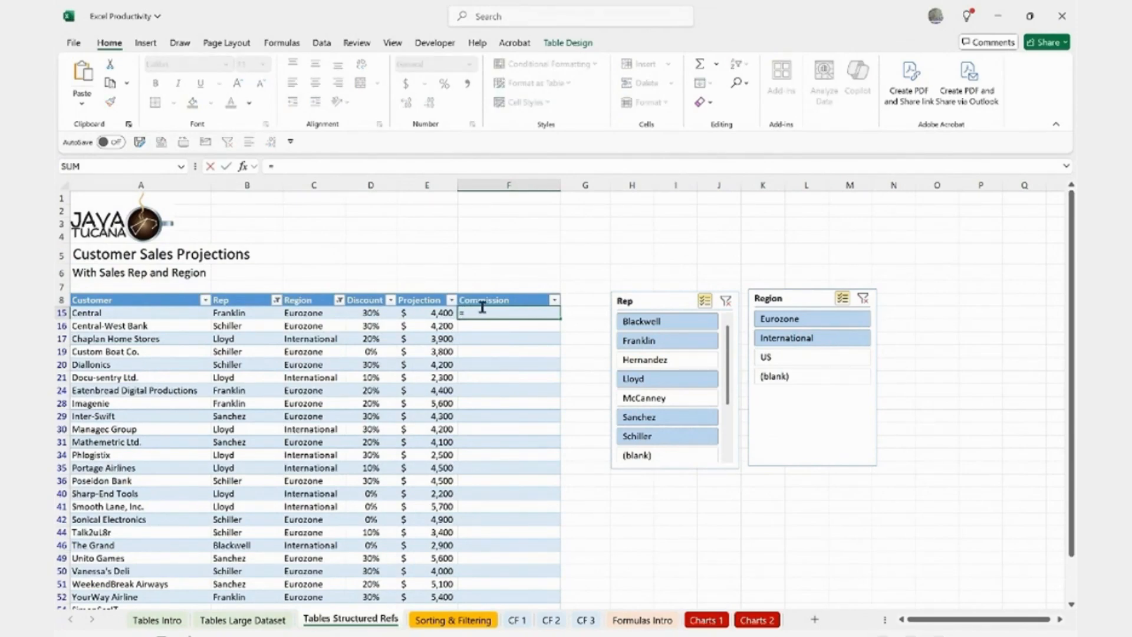
left_click(361, 311)
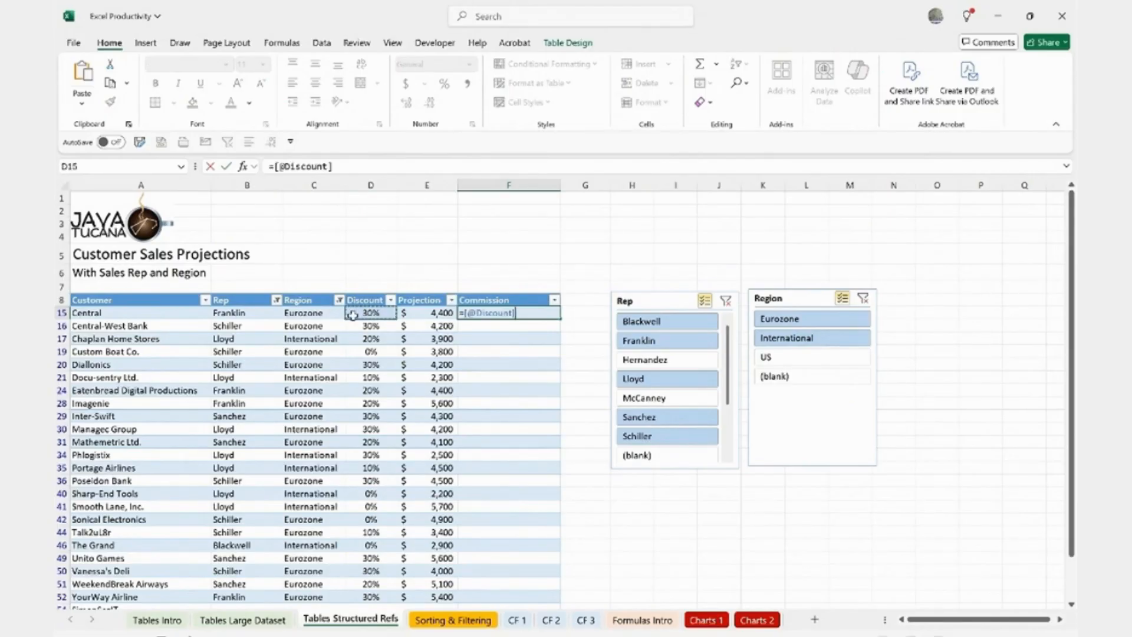
type("*")
left_click(430, 315)
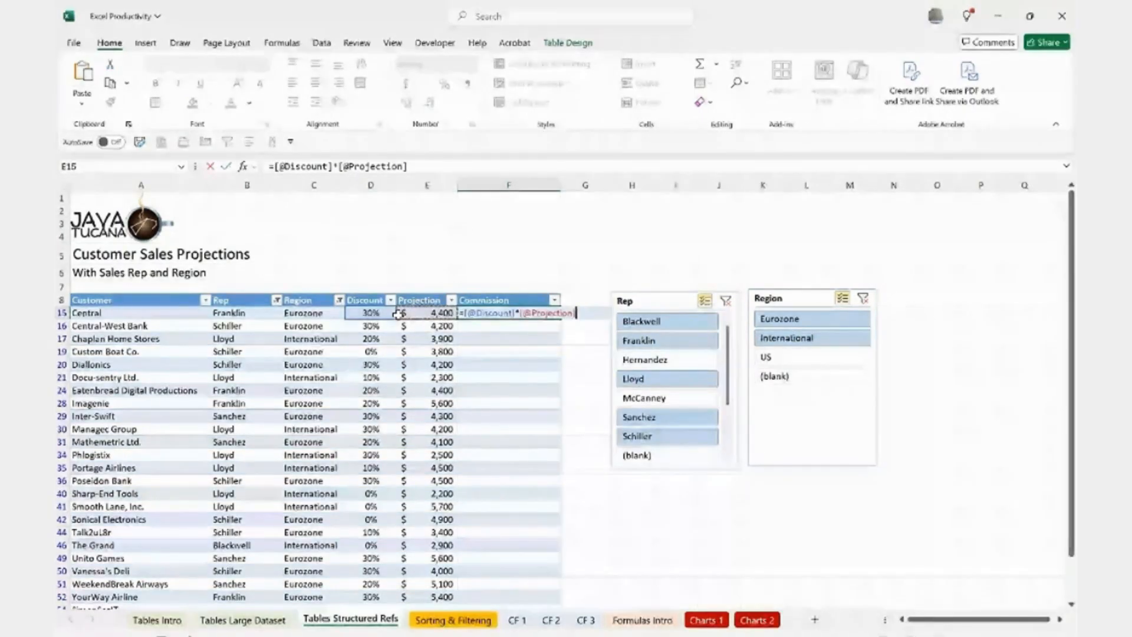
key("Return")
Step: Examine the calculated Commission column down to the last row and compare row 34 with its Discount and Projection cells
scroll(401, 313, "down", 3)
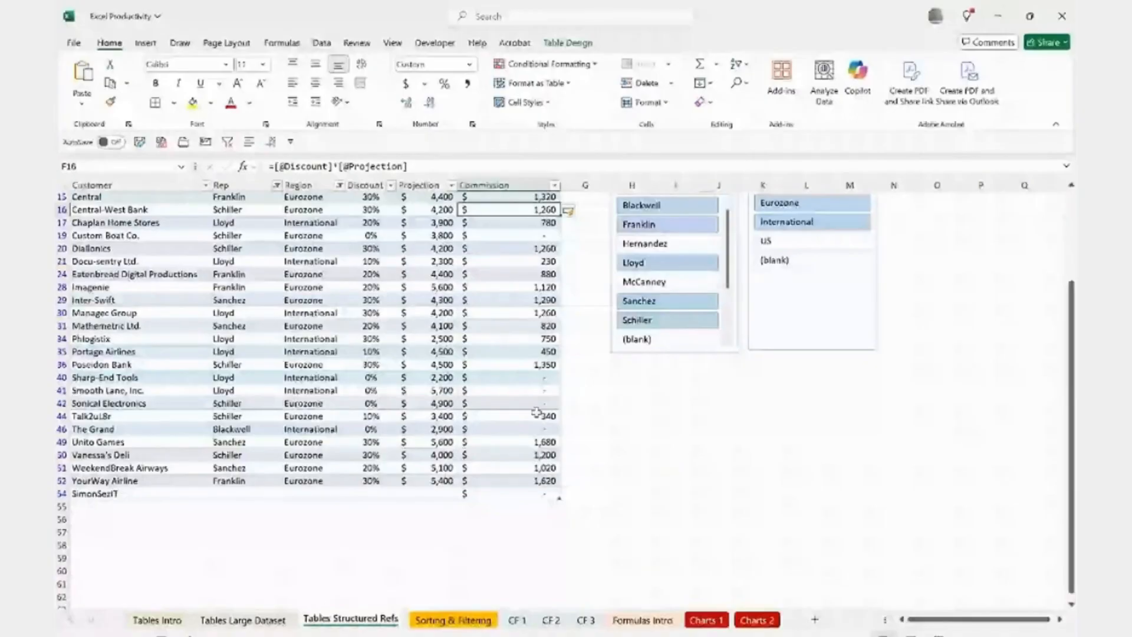
scroll(536, 412, "up", 3)
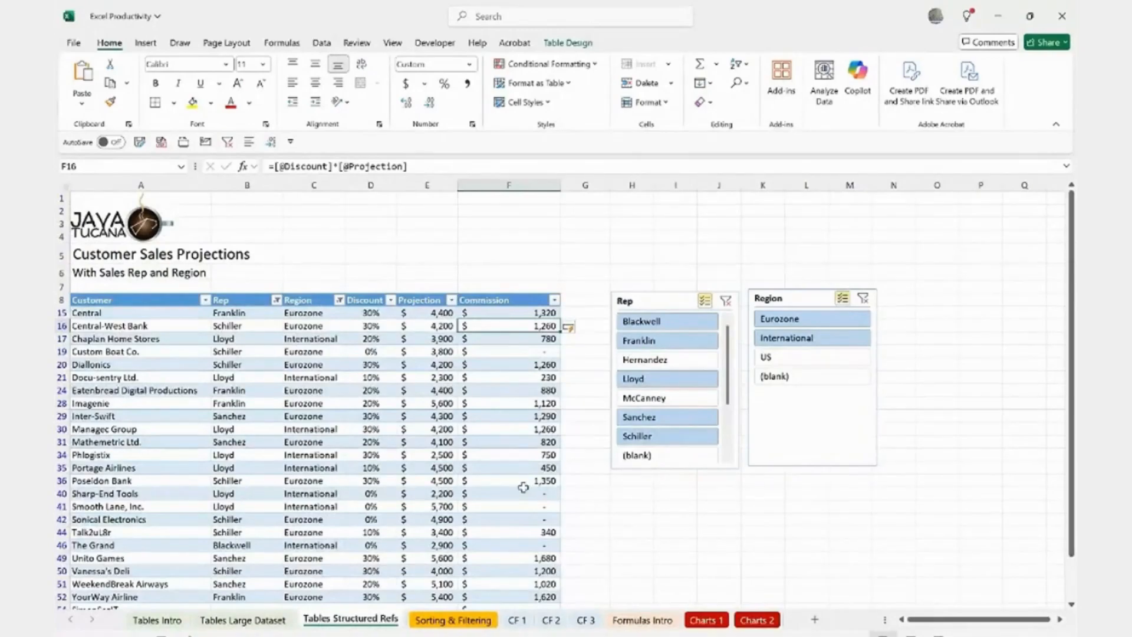
scroll(509, 494, "down", 2)
scroll(509, 495, "up", 2)
left_click(426, 455)
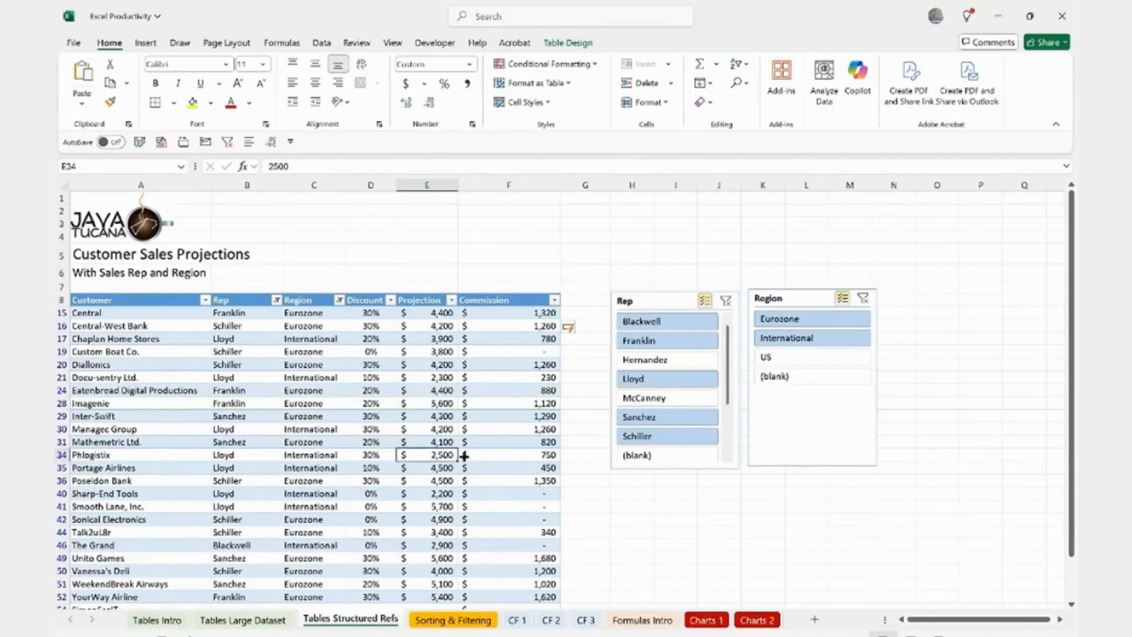
left_click(492, 454)
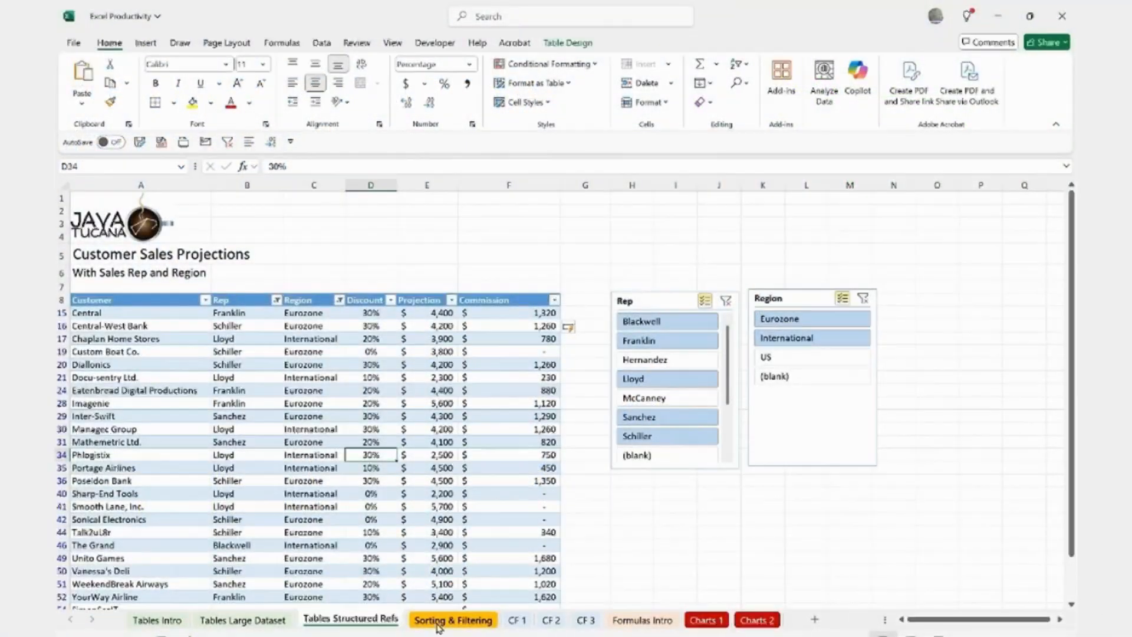
Step: Go to the Sorting & Filtering sheet and sort the employee data by Department from A to Z
left_click(441, 622)
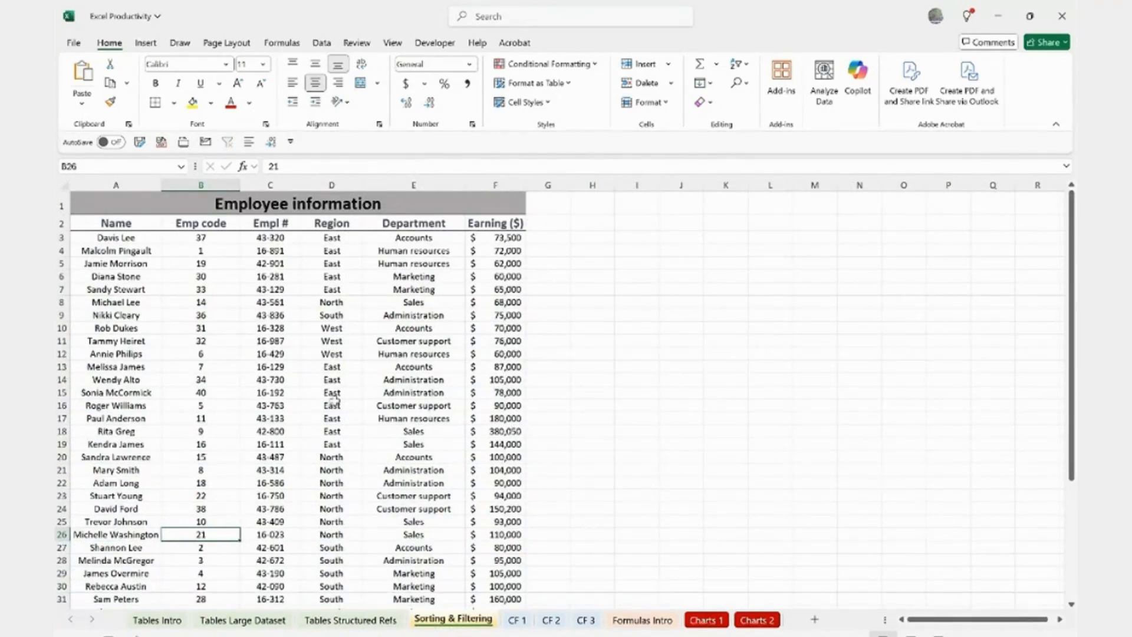
left_click(232, 392)
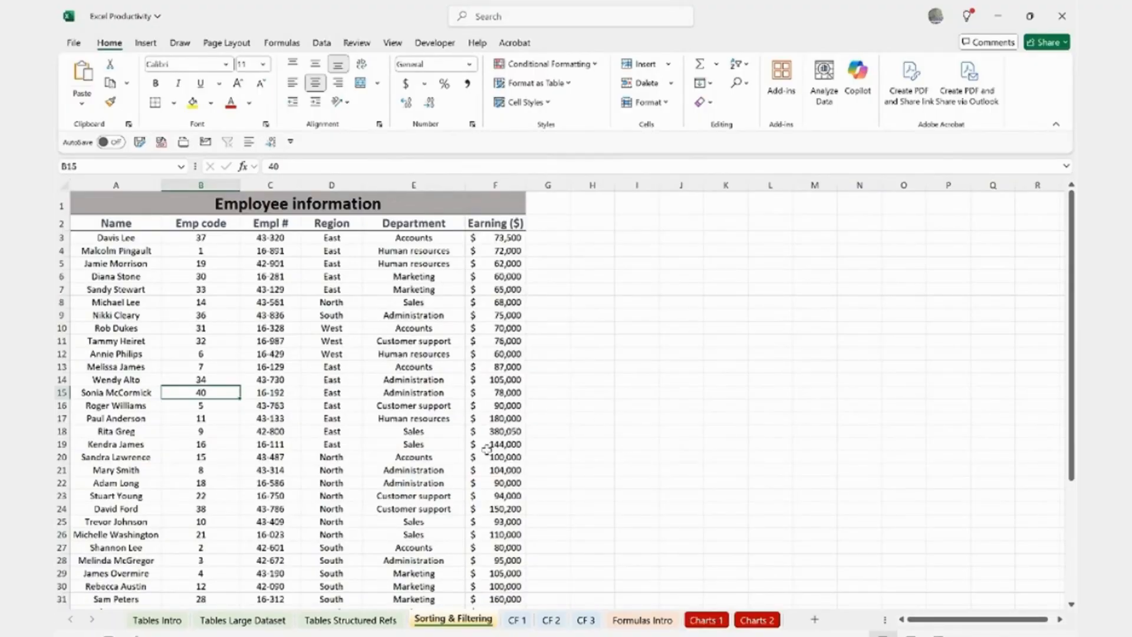
left_click(388, 300)
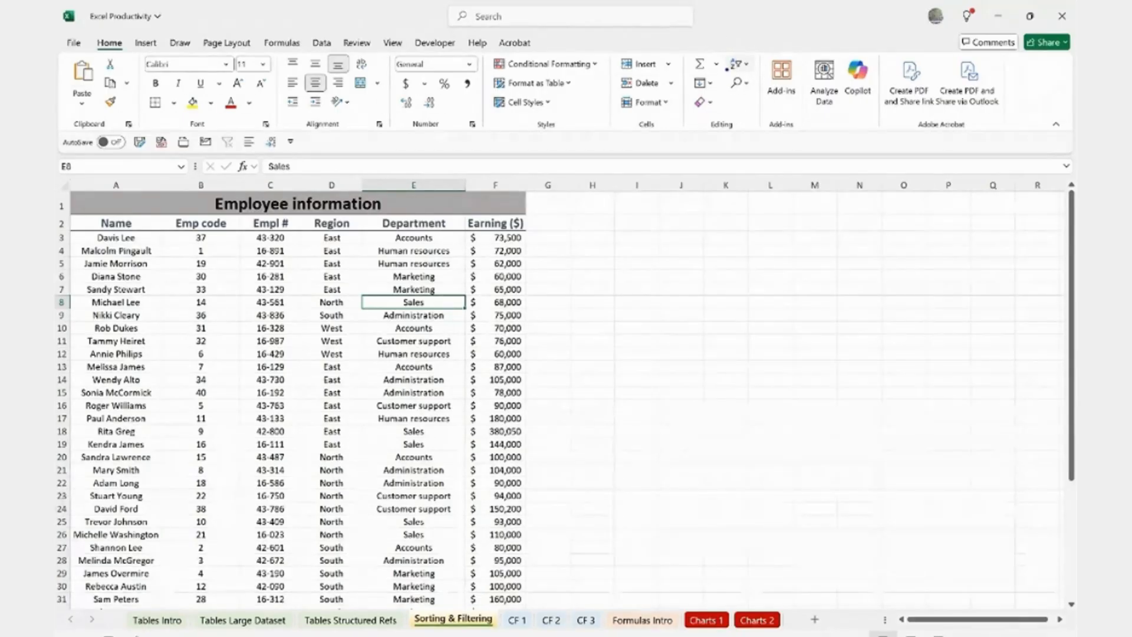
left_click(737, 64)
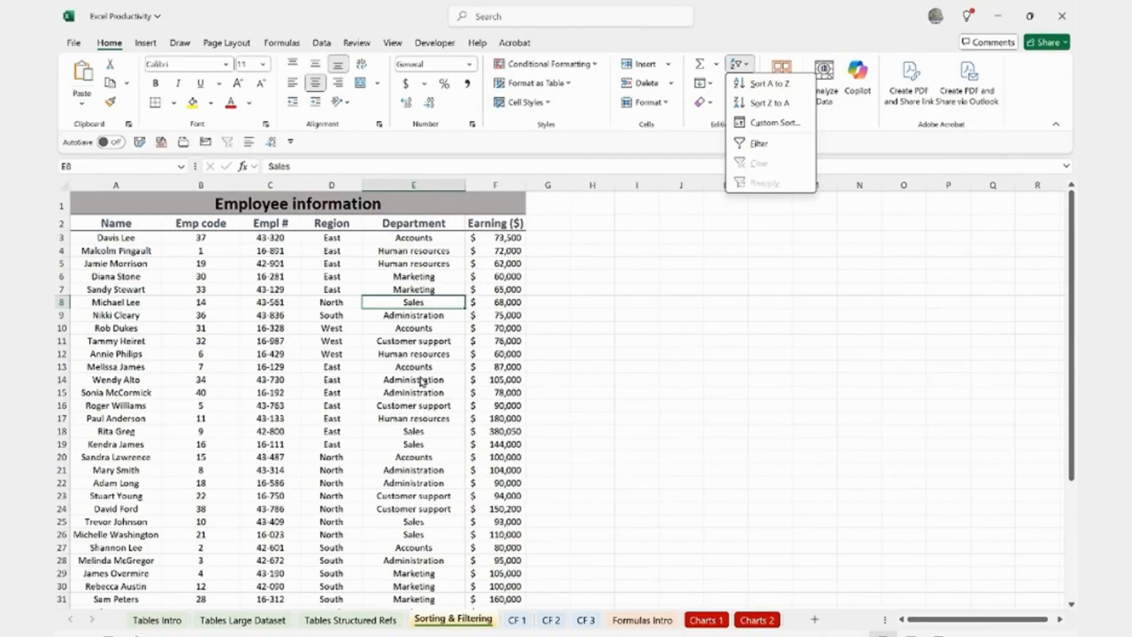
left_click(401, 403)
left_click(422, 329)
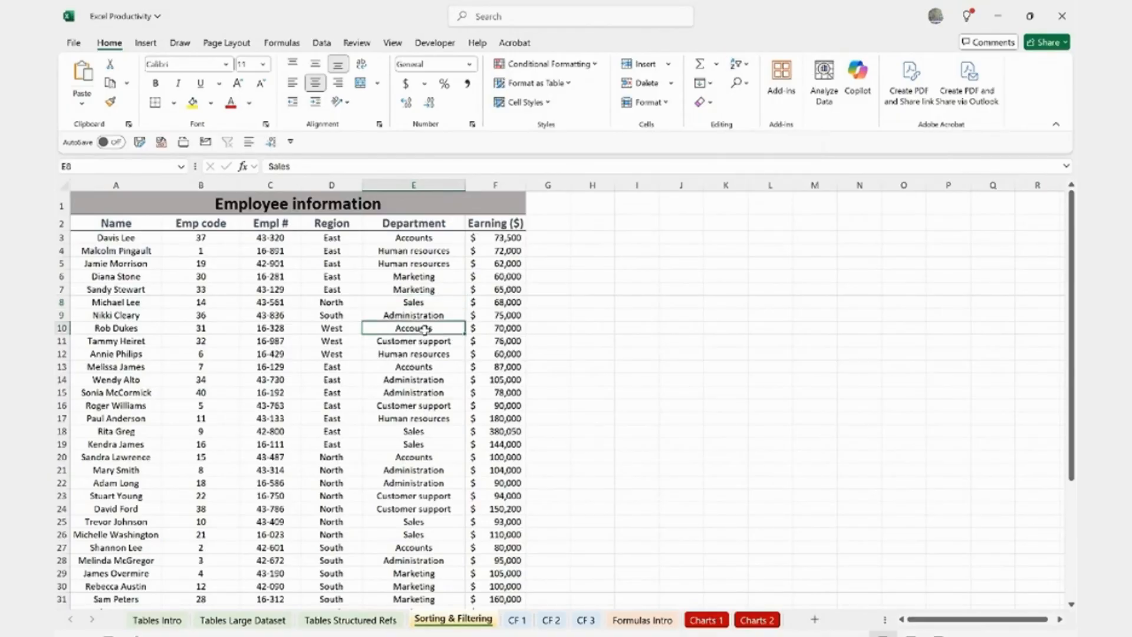
left_click(417, 288)
left_click(423, 328)
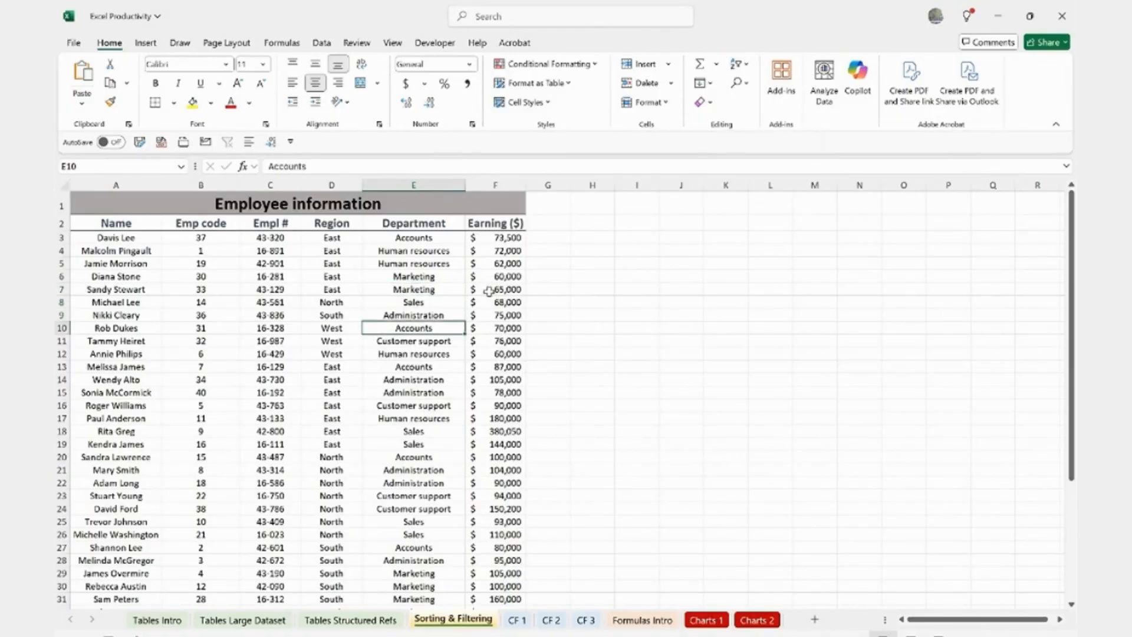
left_click(738, 66)
left_click(760, 85)
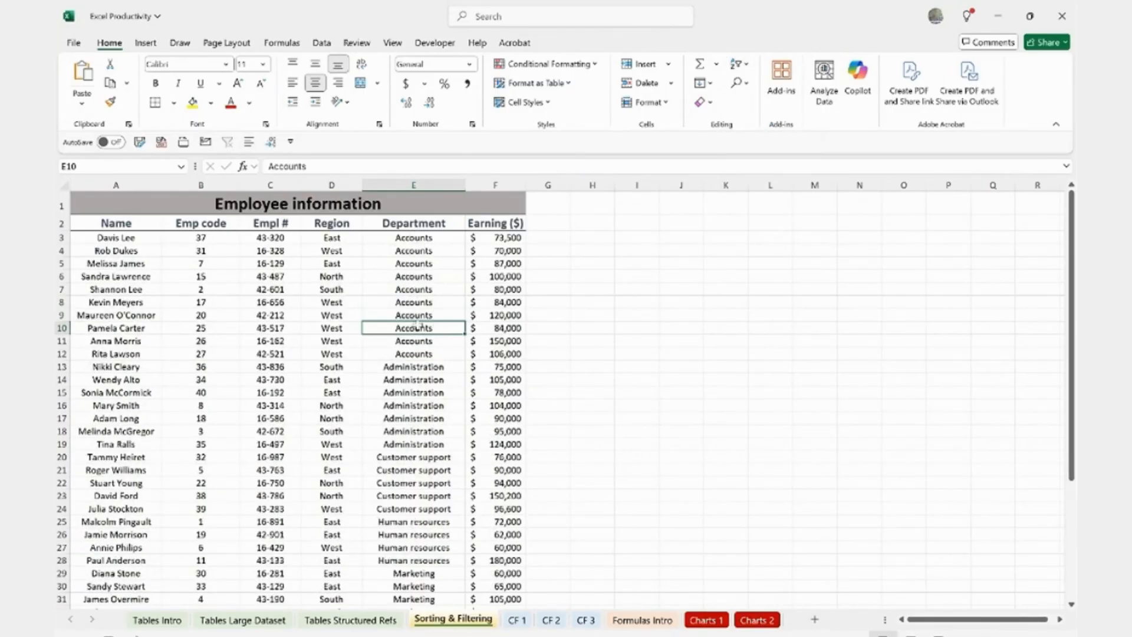
Step: Sort the employee data by Region from A to Z
left_click(320, 329)
left_click(739, 64)
left_click(756, 88)
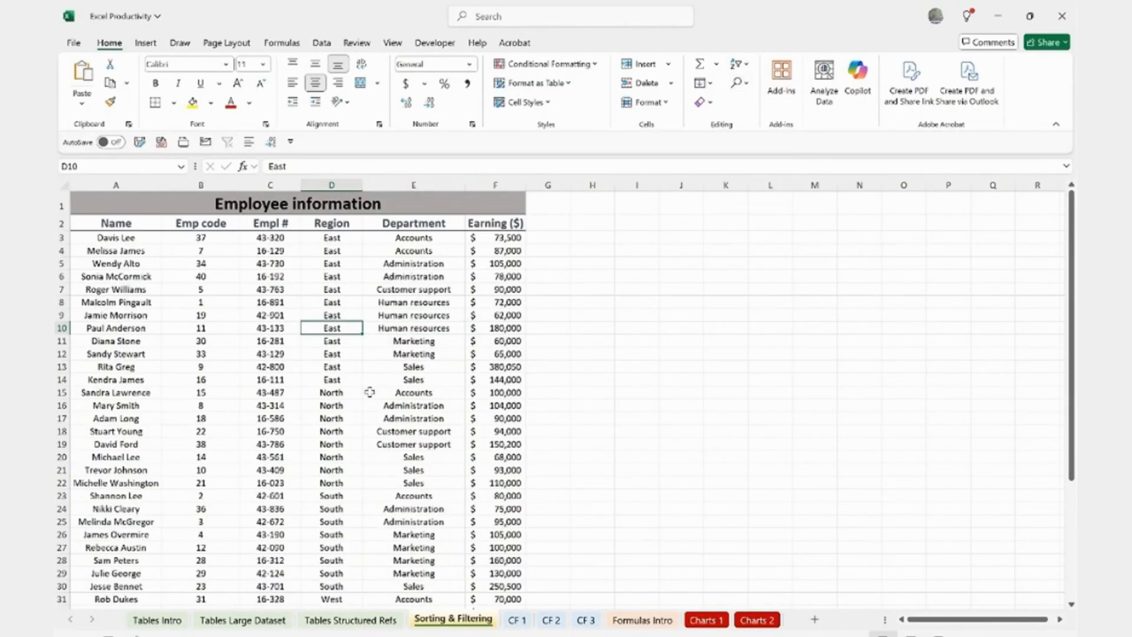
Step: Sort the employee data by Earning ($) from largest to smallest
left_click(505, 287)
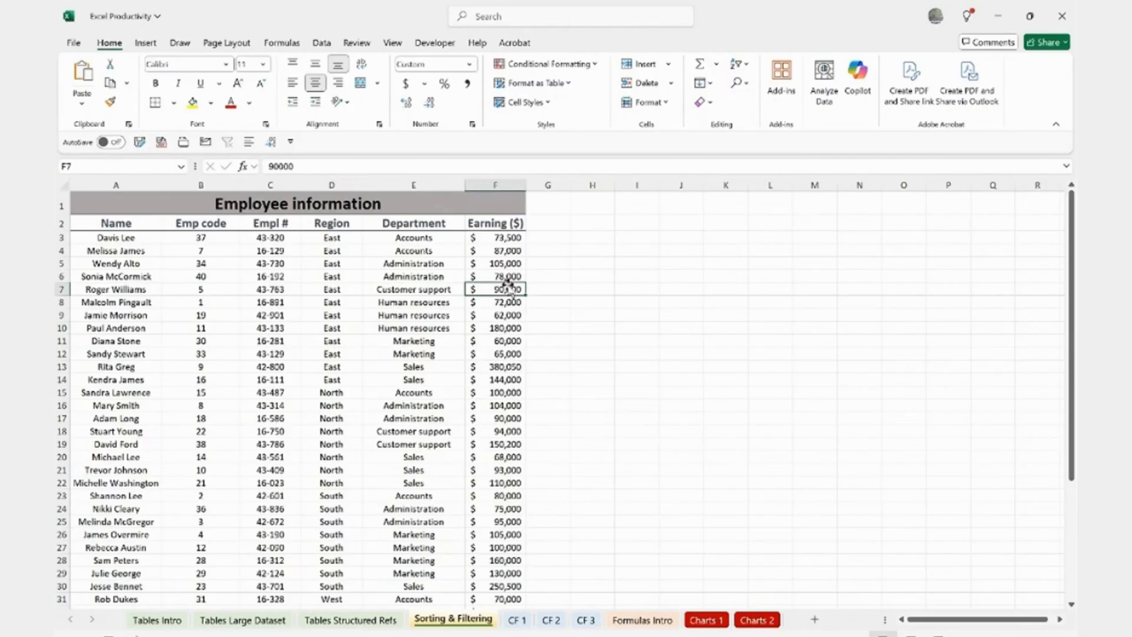
left_click(738, 67)
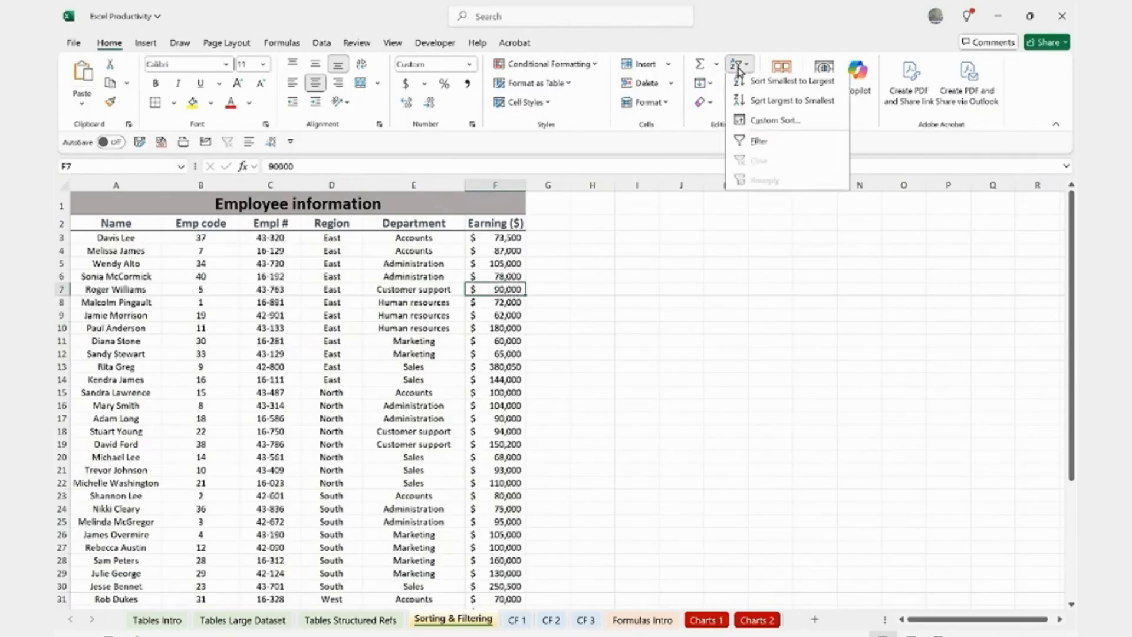
left_click(756, 103)
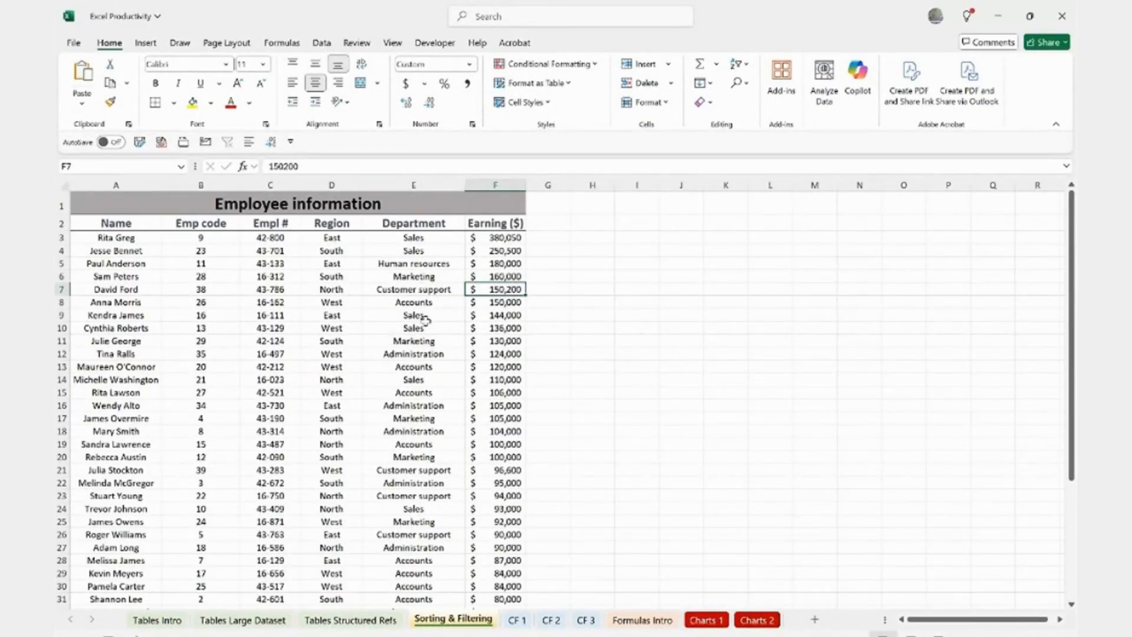
Step: Open the custom sort settings for the employee data, starting from a cell in the Department column
left_click(500, 329)
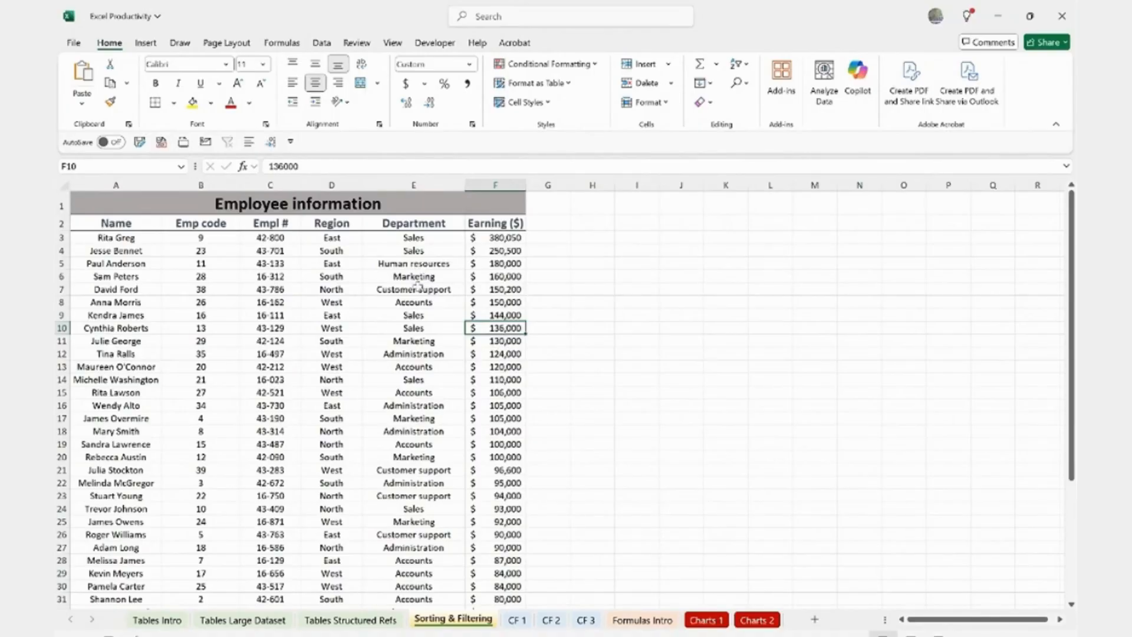
left_click(417, 288)
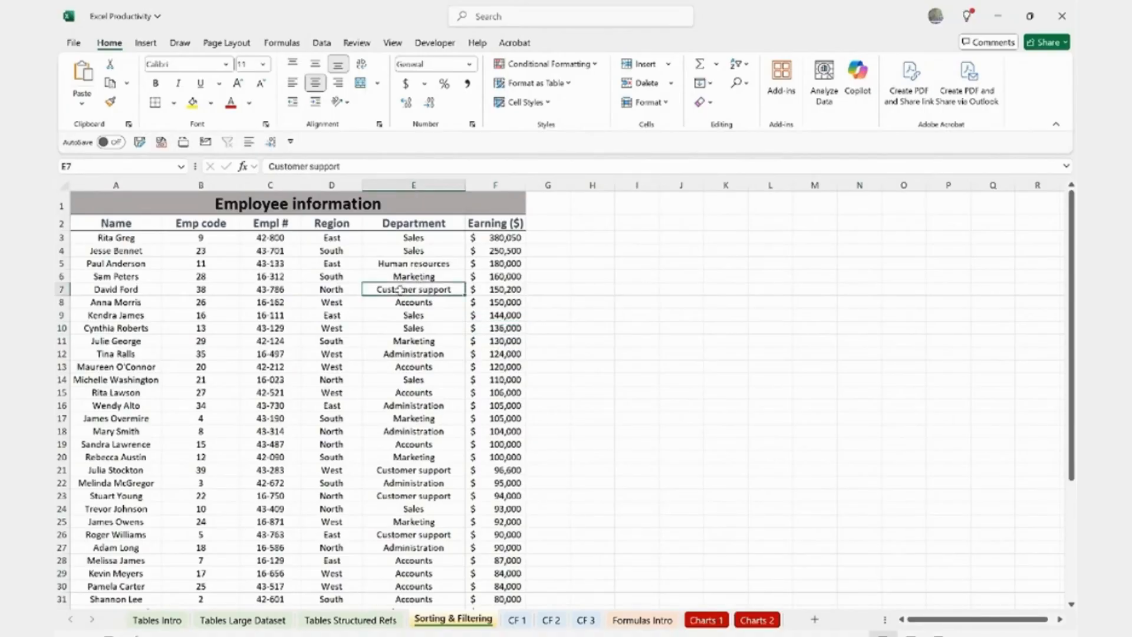
left_click(744, 66)
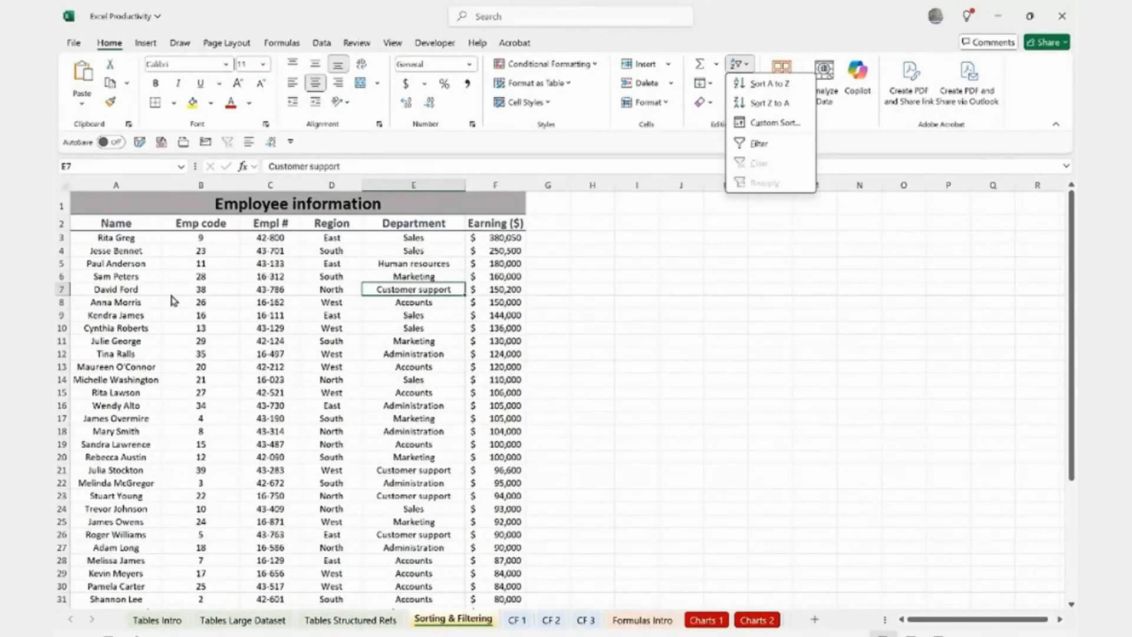
left_click(769, 128)
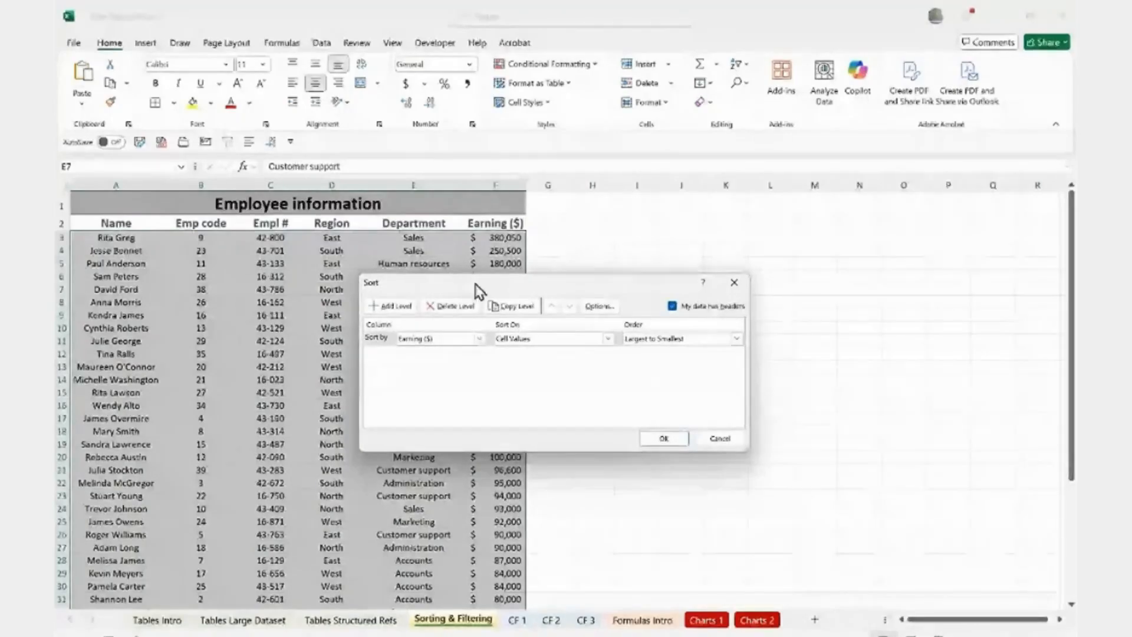
Step: Set the primary sort level to Department, ordered A to Z by cell values
left_click_drag(542, 298, 497, 214)
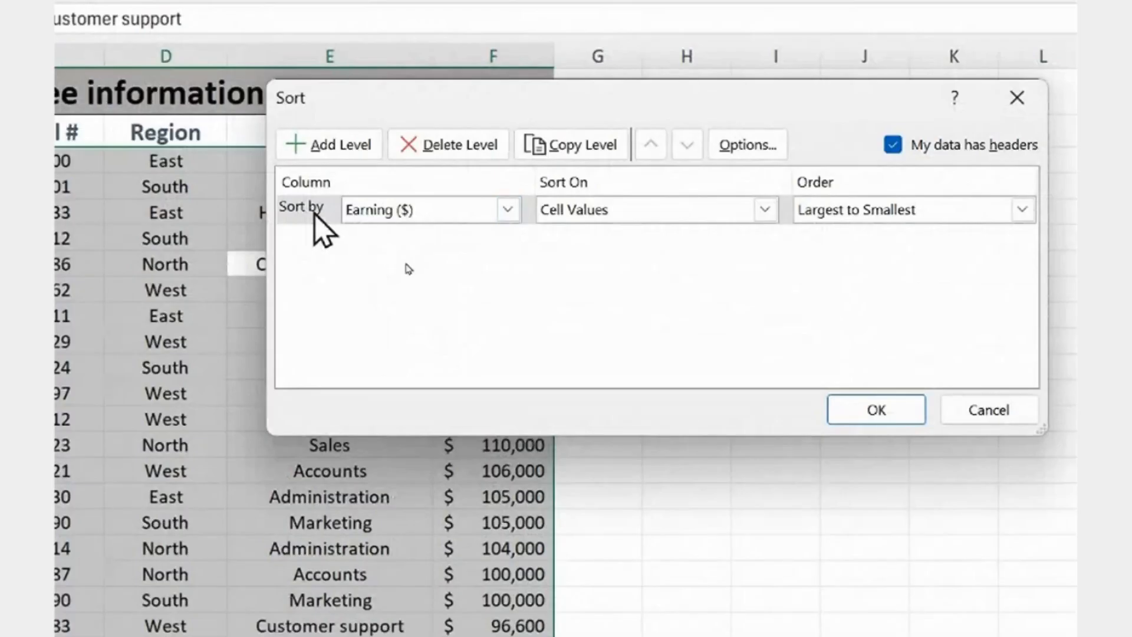
left_click(507, 210)
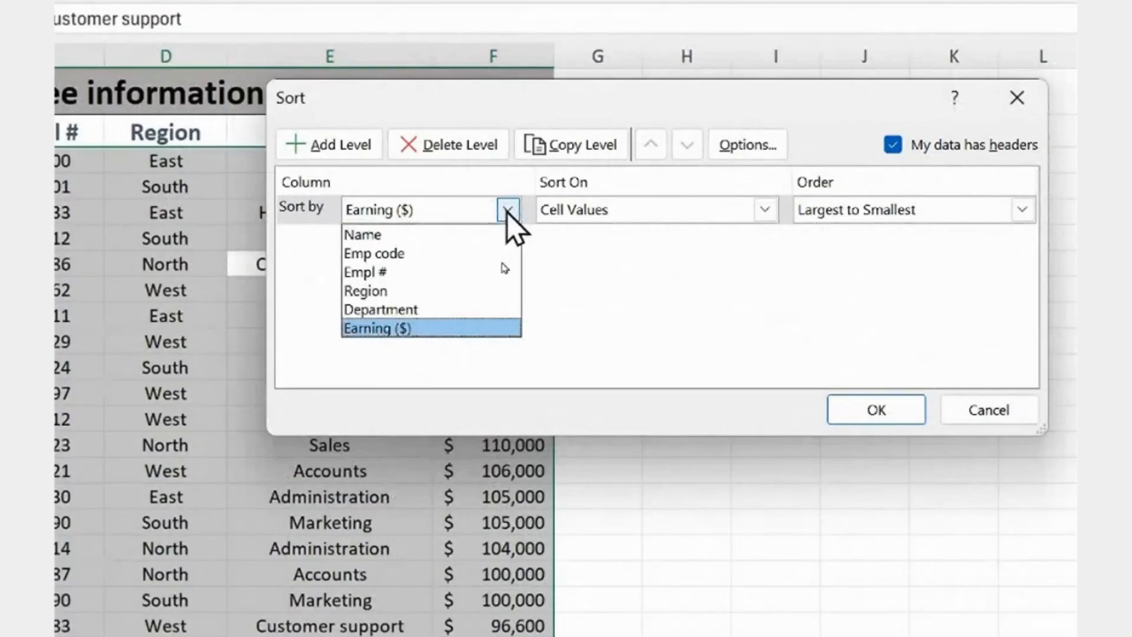
left_click(404, 310)
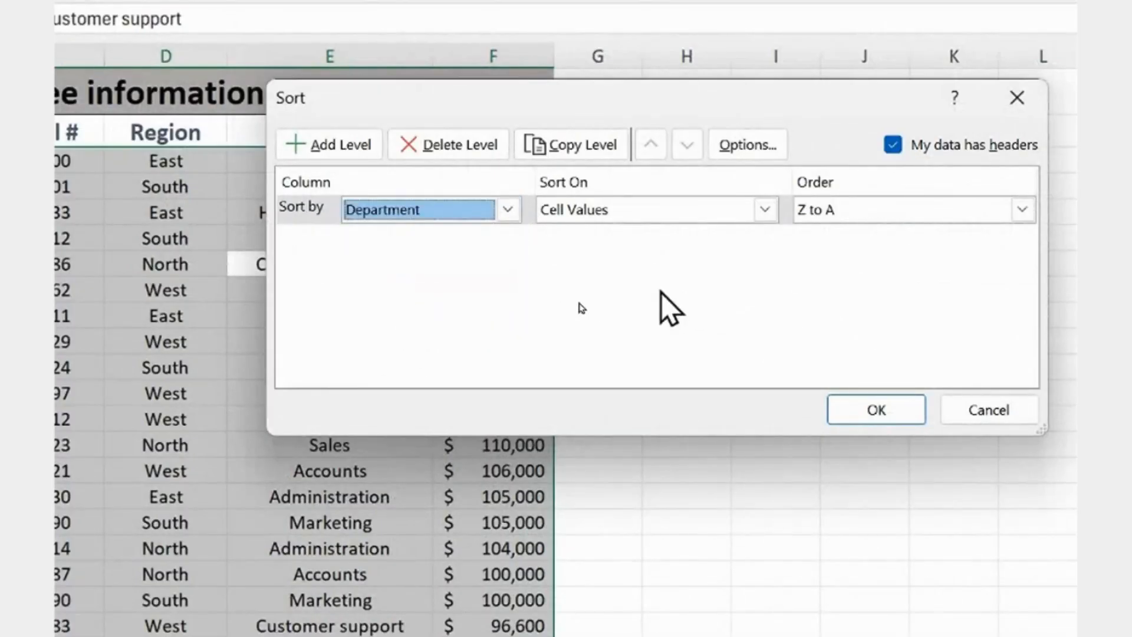
left_click(973, 209)
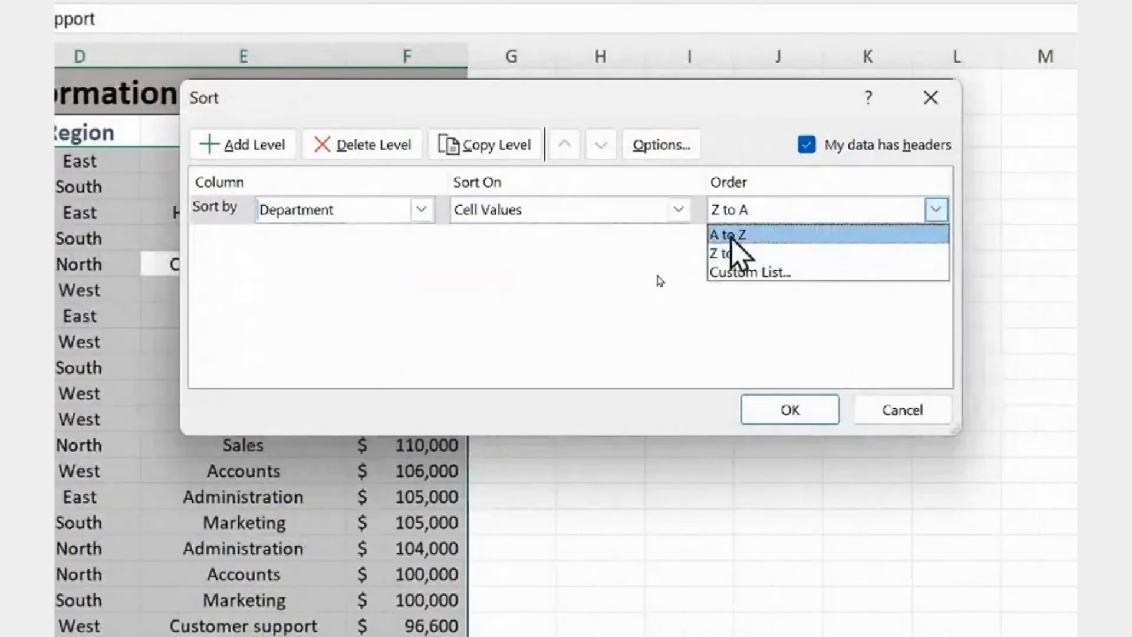
left_click(794, 231)
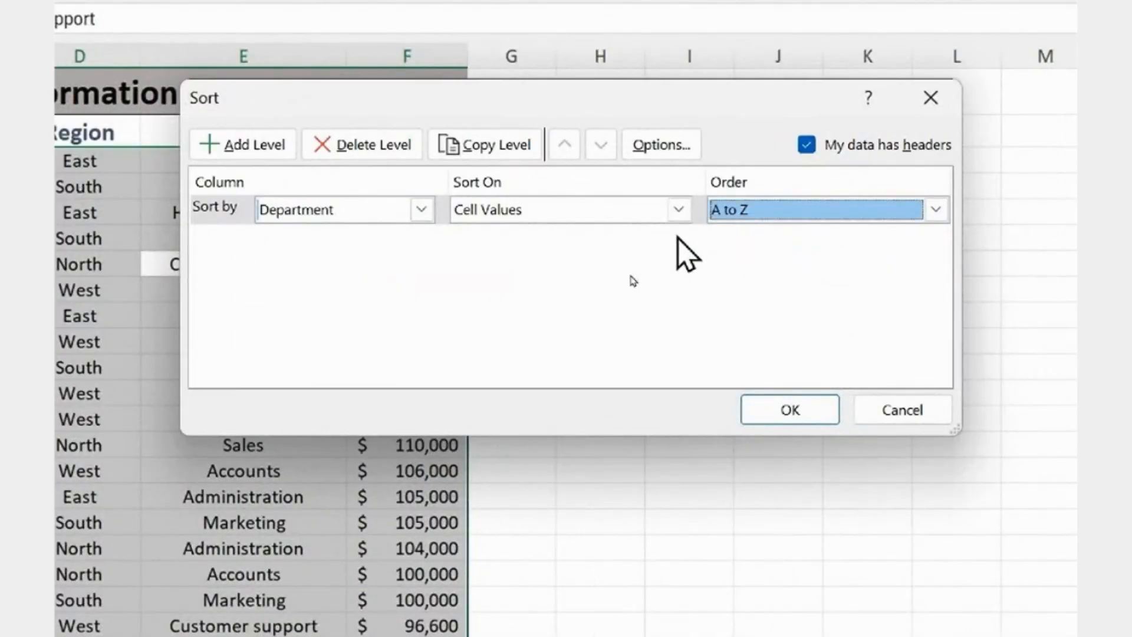
Step: Add a second sort level on Earning ($), ordered Smallest to Largest
left_click(248, 145)
left_click(420, 239)
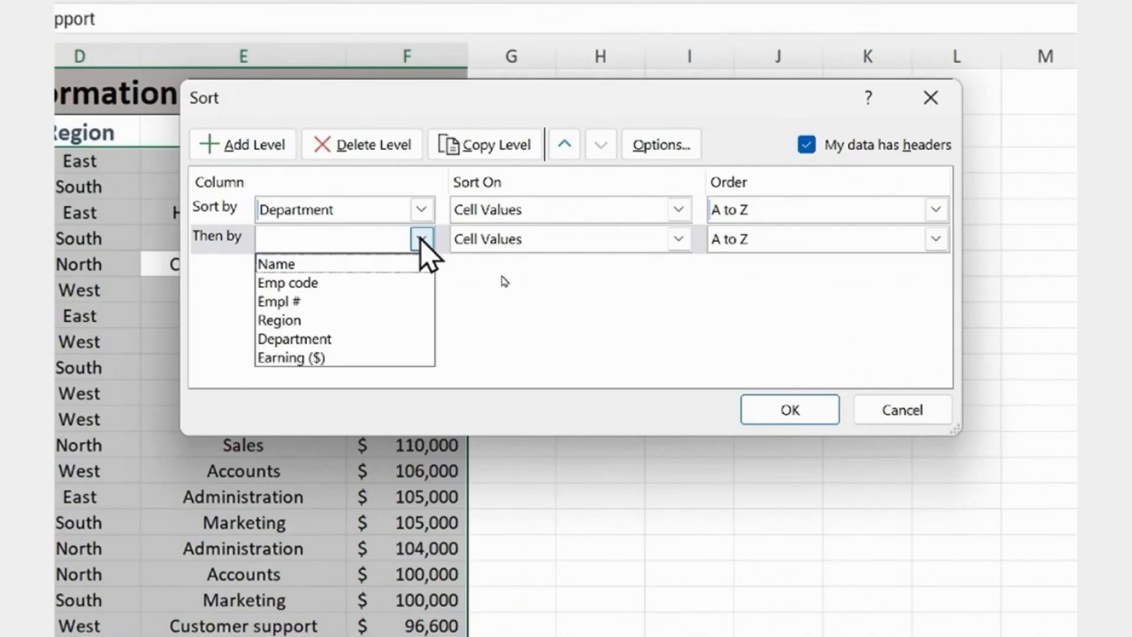
left_click(295, 358)
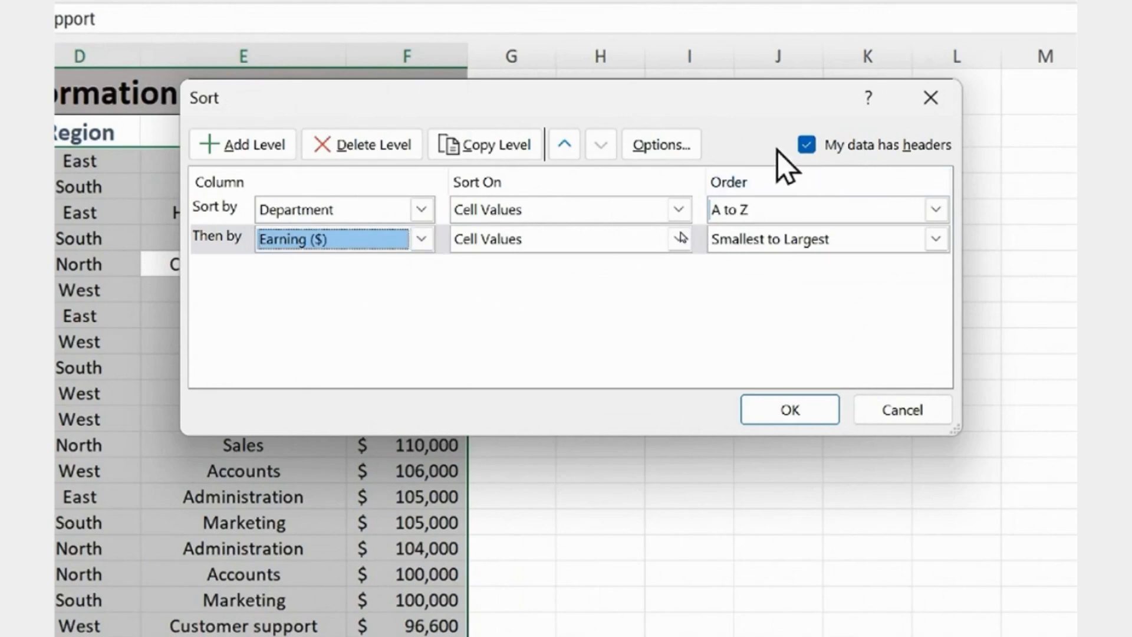
Step: Switch the data-has-headers option off and back on, and apply the two-level sort
left_click(807, 145)
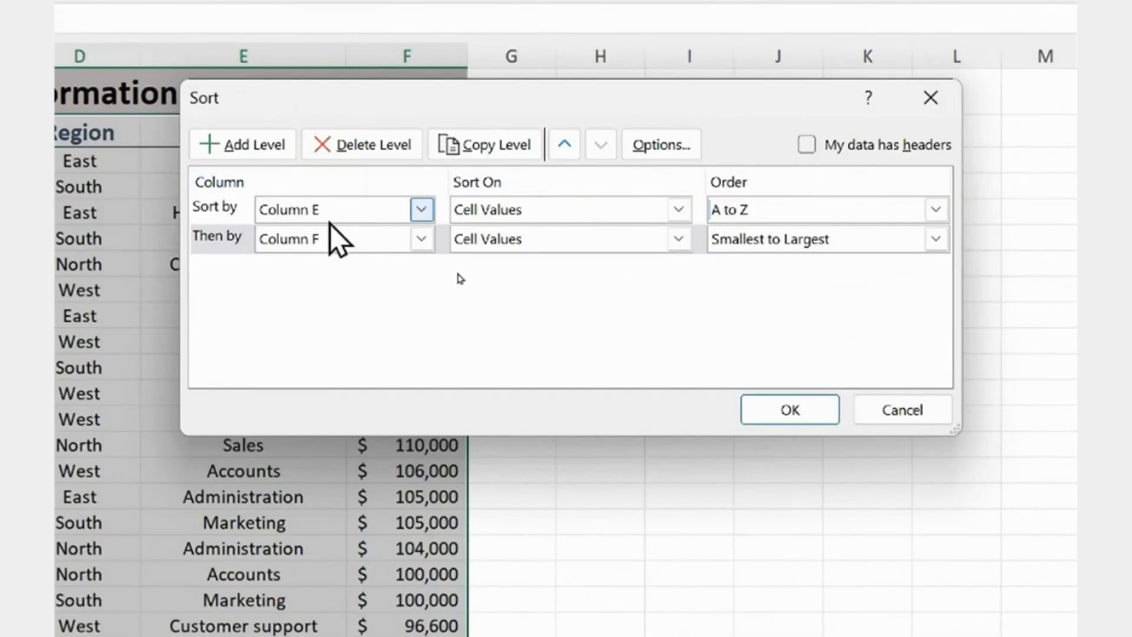
left_click(807, 144)
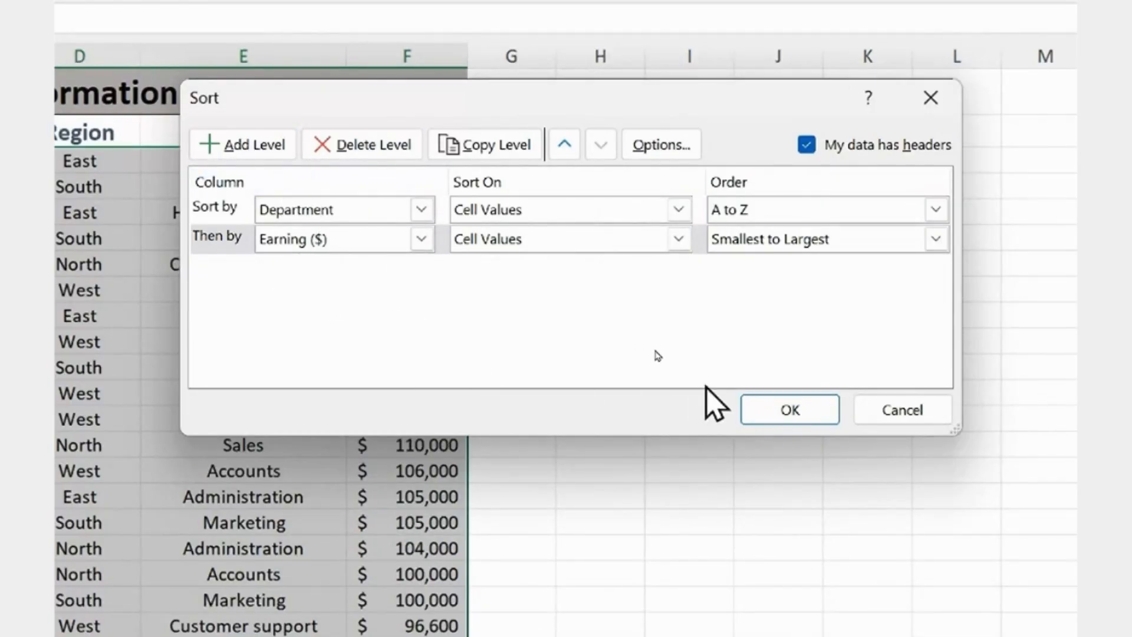
left_click(787, 412)
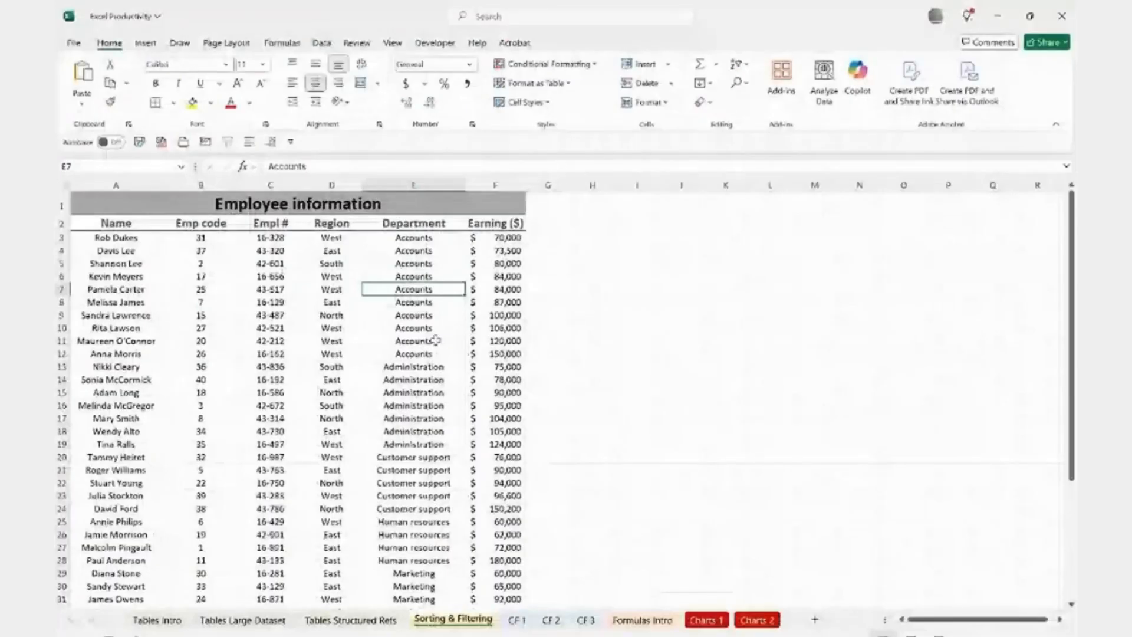
Step: Examine the order of earnings within the Accounts, Administration and Customer support groups of the sorted table
left_click(433, 419)
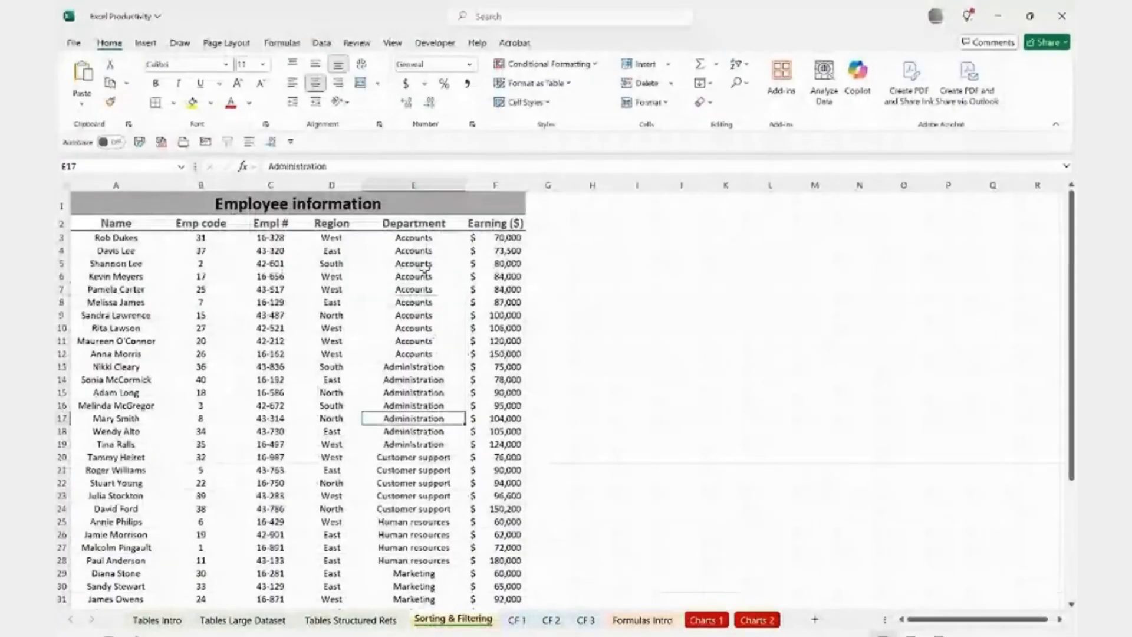
left_click_drag(413, 237, 506, 353)
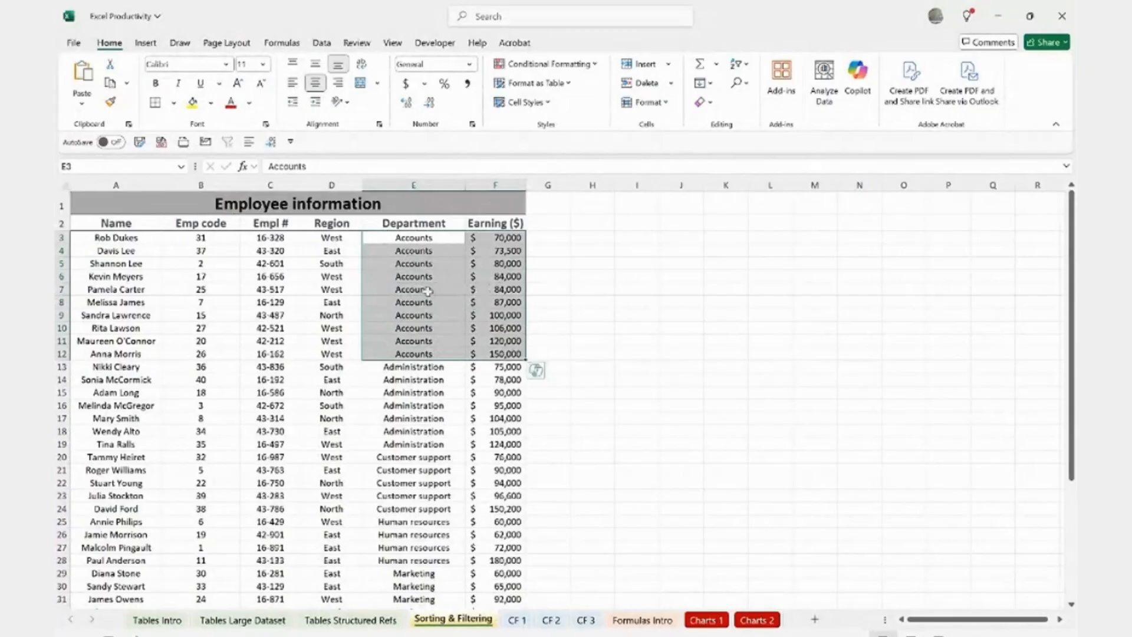
left_click_drag(433, 367, 497, 443)
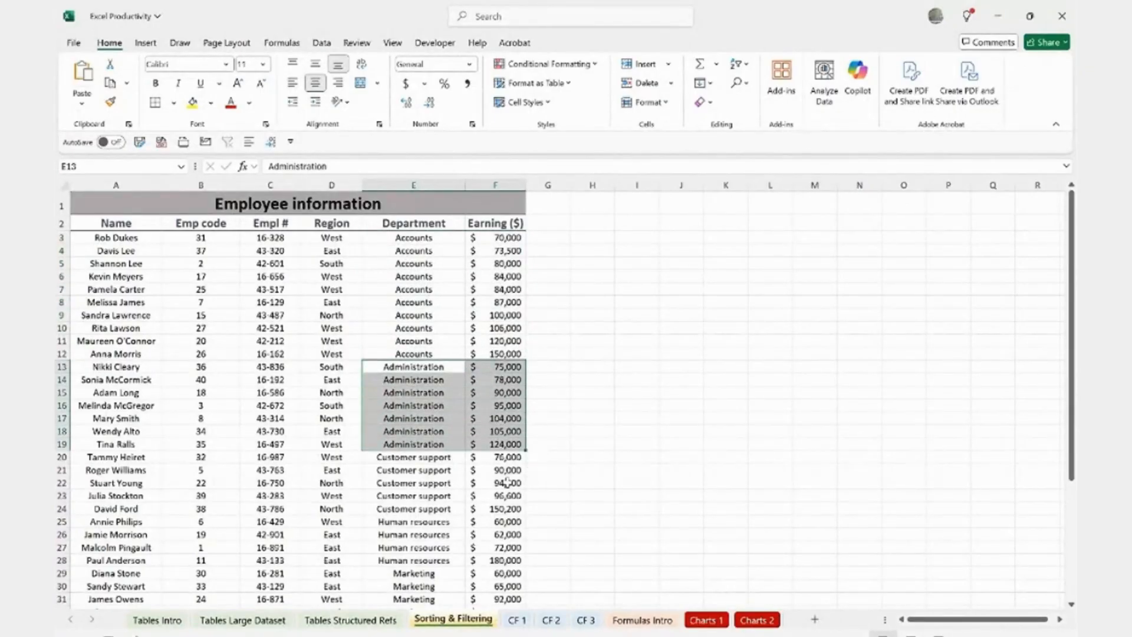
scroll(428, 375, "down", 2)
left_click_drag(429, 377, 486, 431)
scroll(435, 495, "down", 2)
scroll(435, 493, "up", 4)
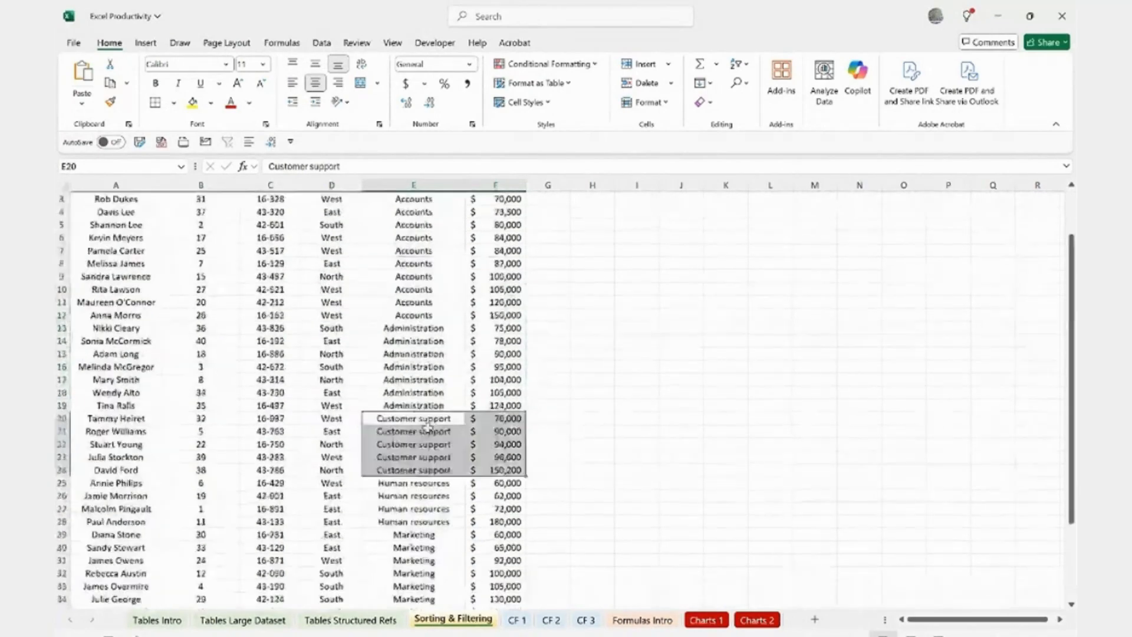
left_click(393, 290)
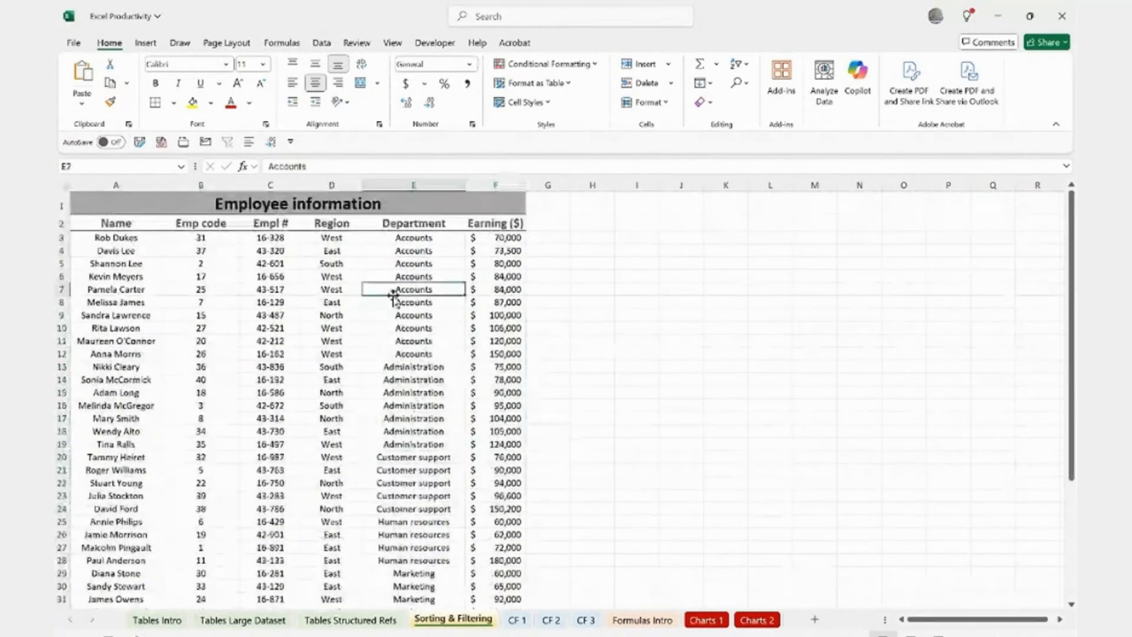
left_click(411, 329)
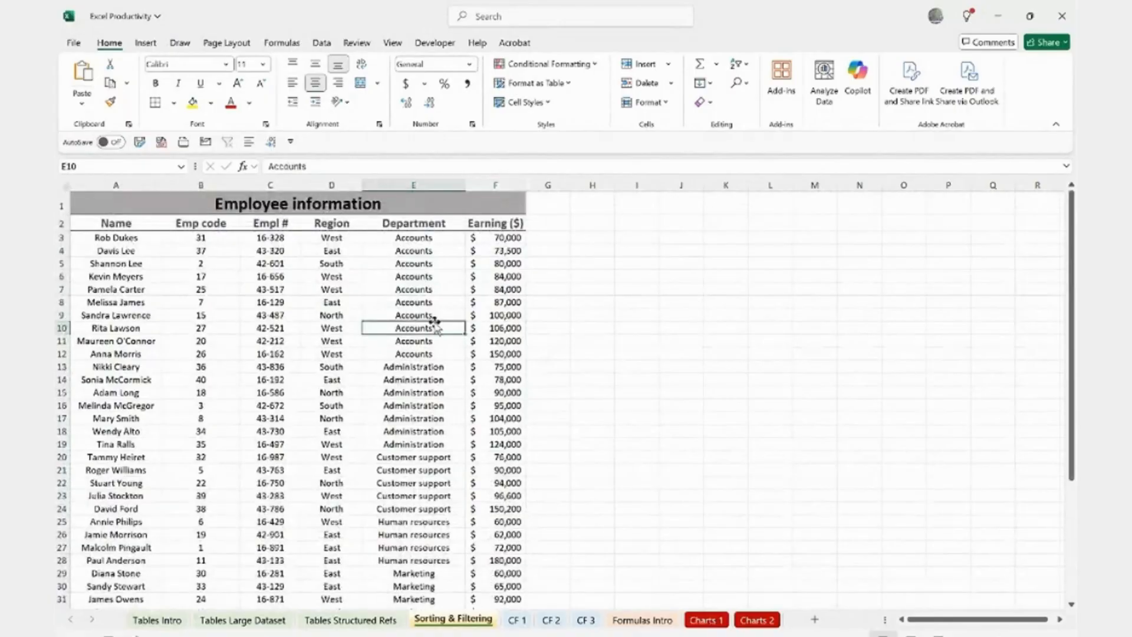
left_click(419, 340)
left_click(416, 329)
Step: Add filter dropdowns to the header row of the employee table
left_click(321, 45)
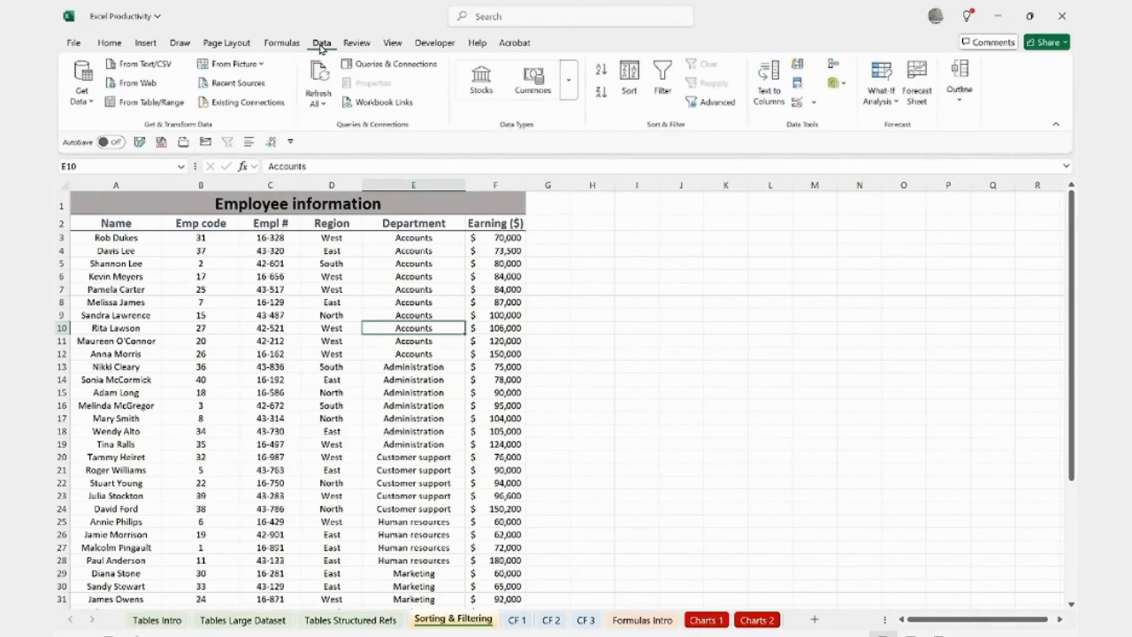
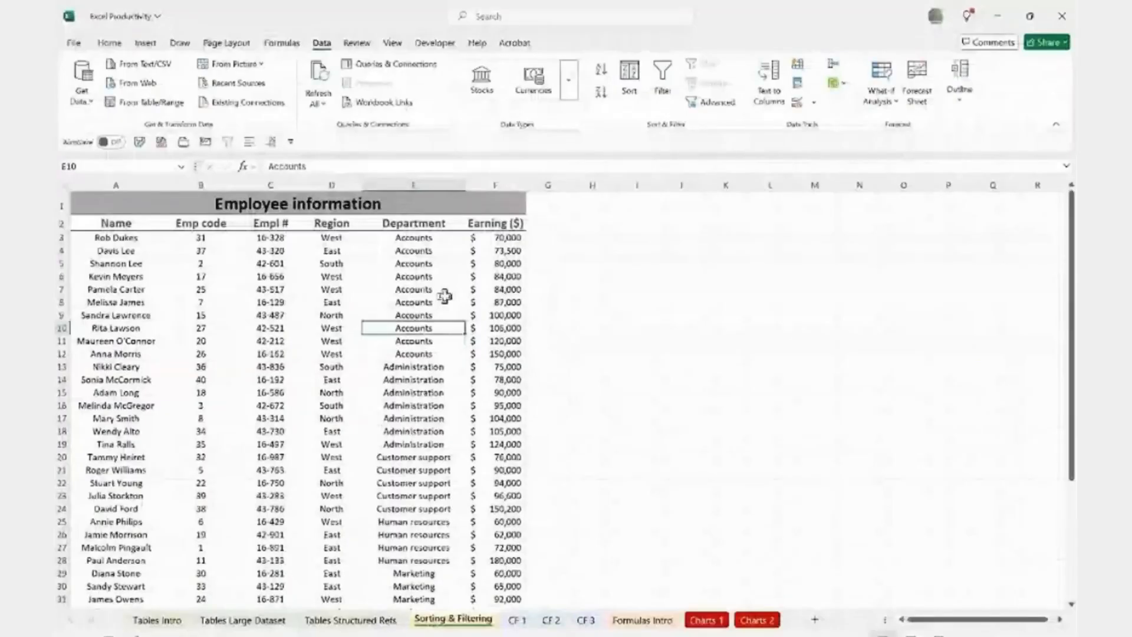
key("ctrl+shift+l")
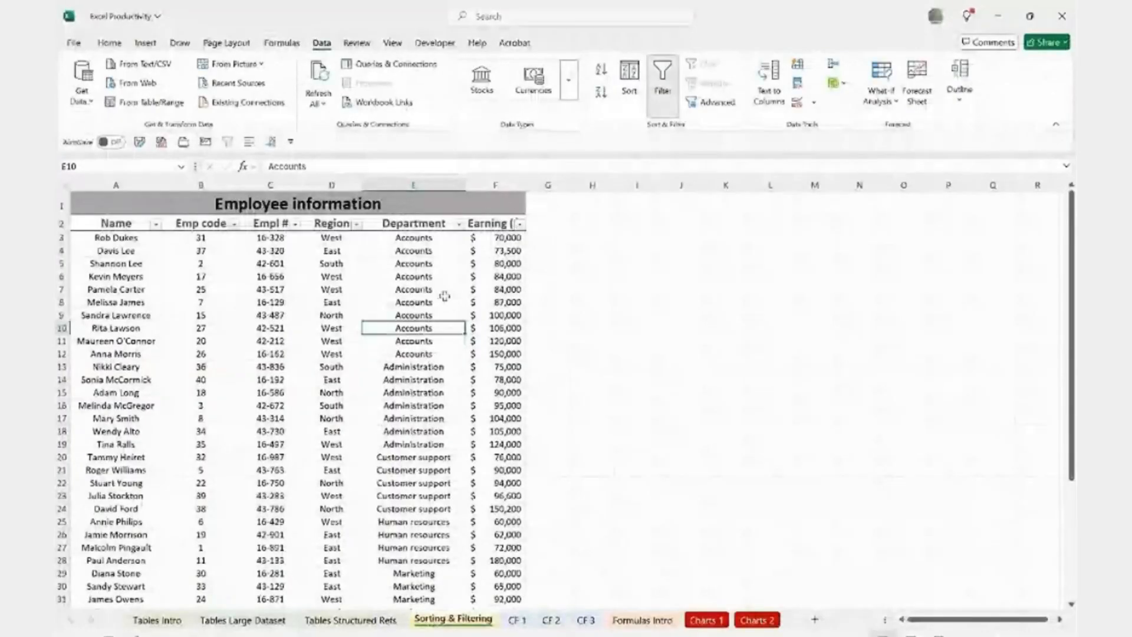
left_click(442, 292)
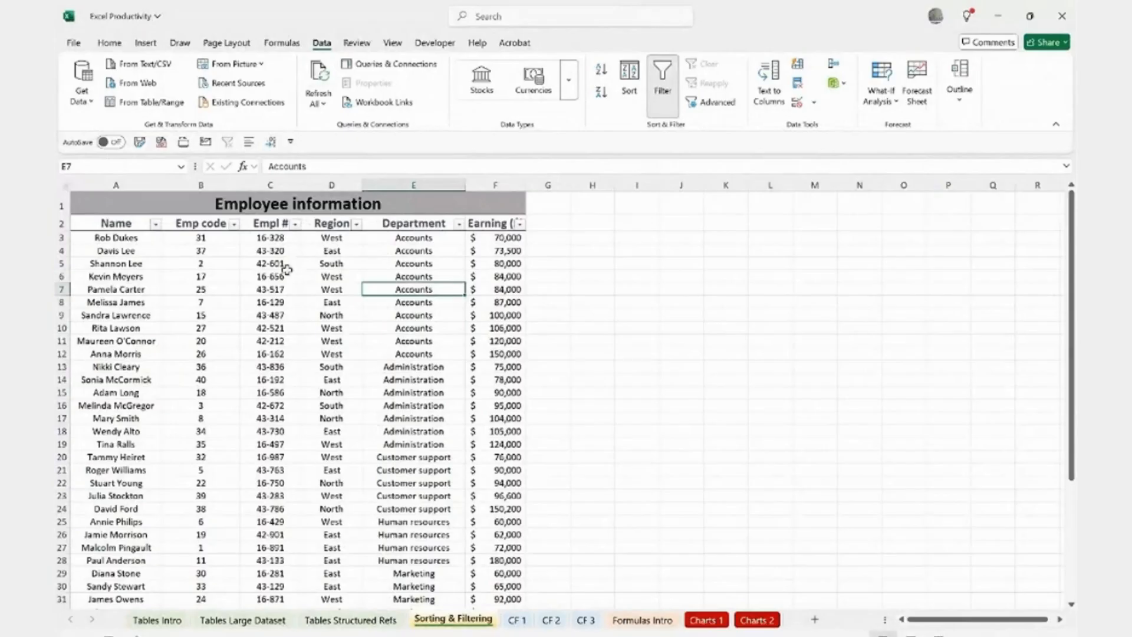
Step: Toggle the header filters off and on repeatedly, ending with them enabled
key("ctrl+shift+l")
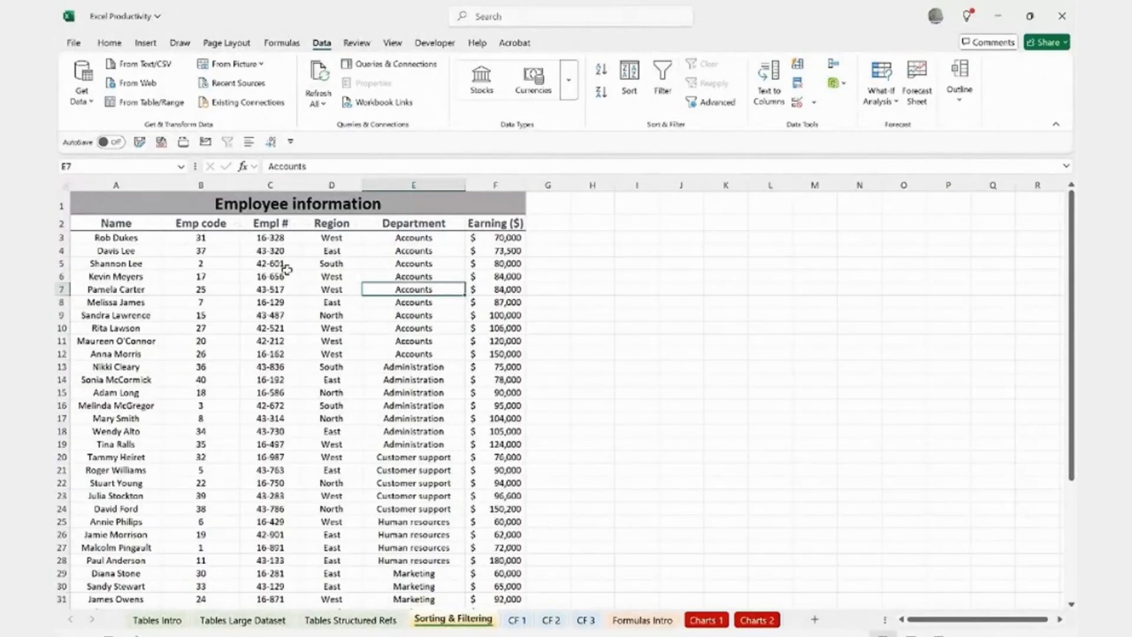
key("ctrl+shift+l")
key("ctrl+shift+l")
key("ctrl+shift+l")
key("ctrl+shift+l")
key("ctrl+shift+l")
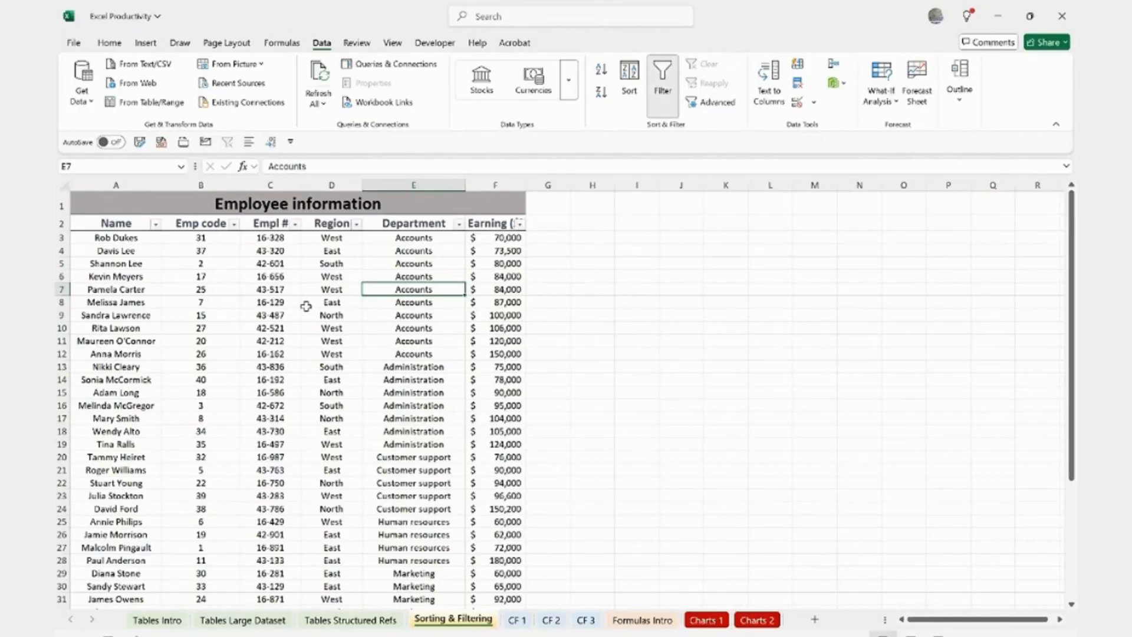
Step: Filter the Region column to show only East
left_click(331, 303)
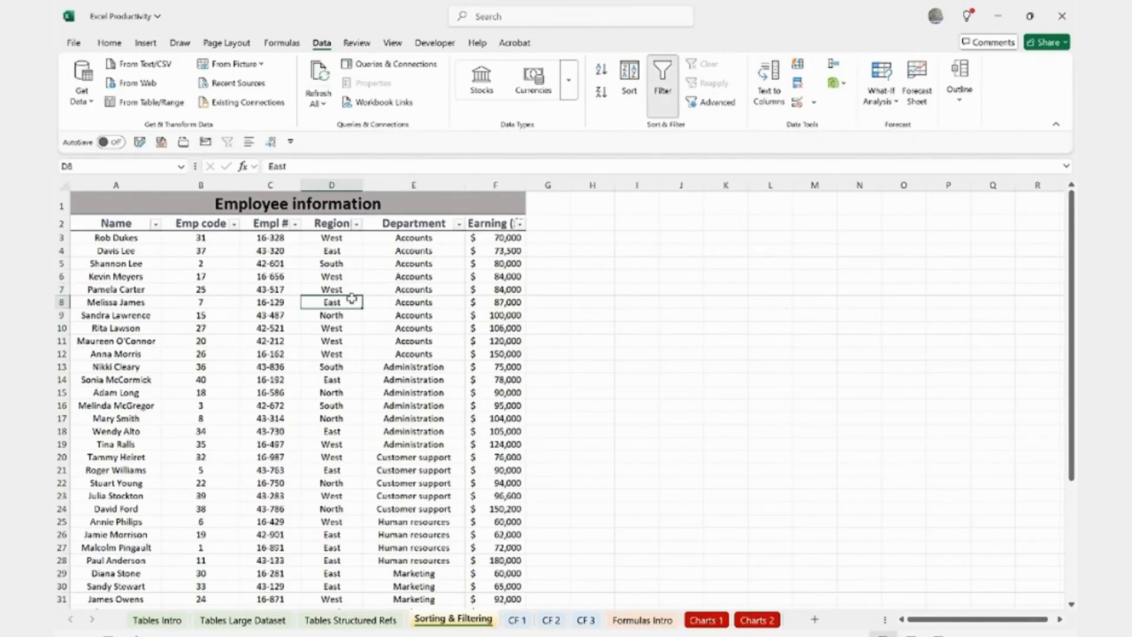
left_click(351, 277)
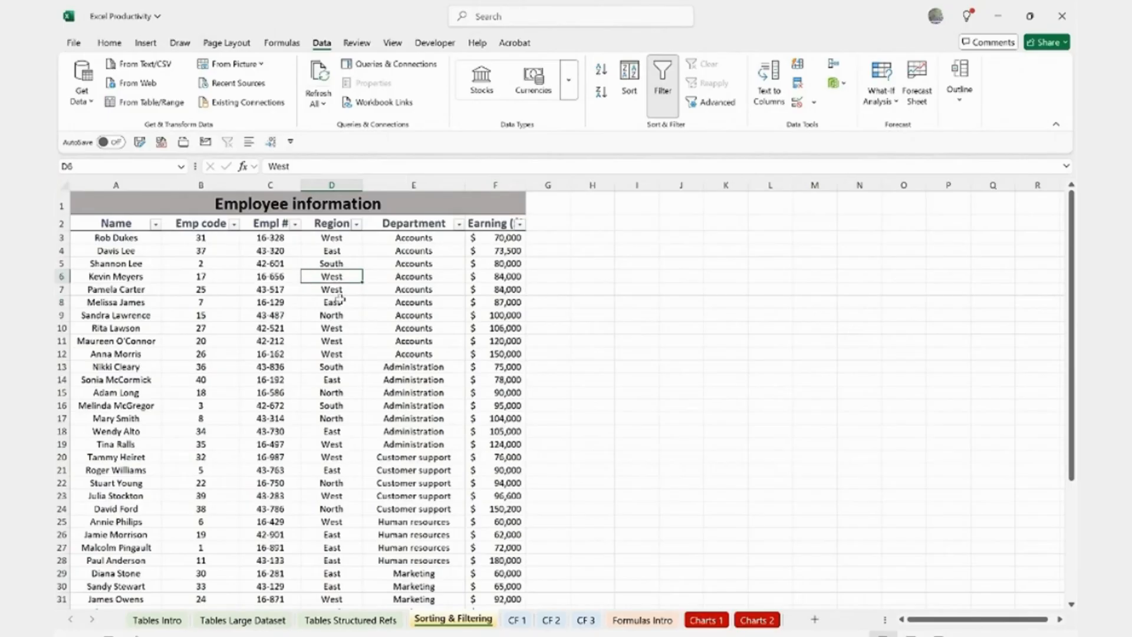
left_click(357, 224)
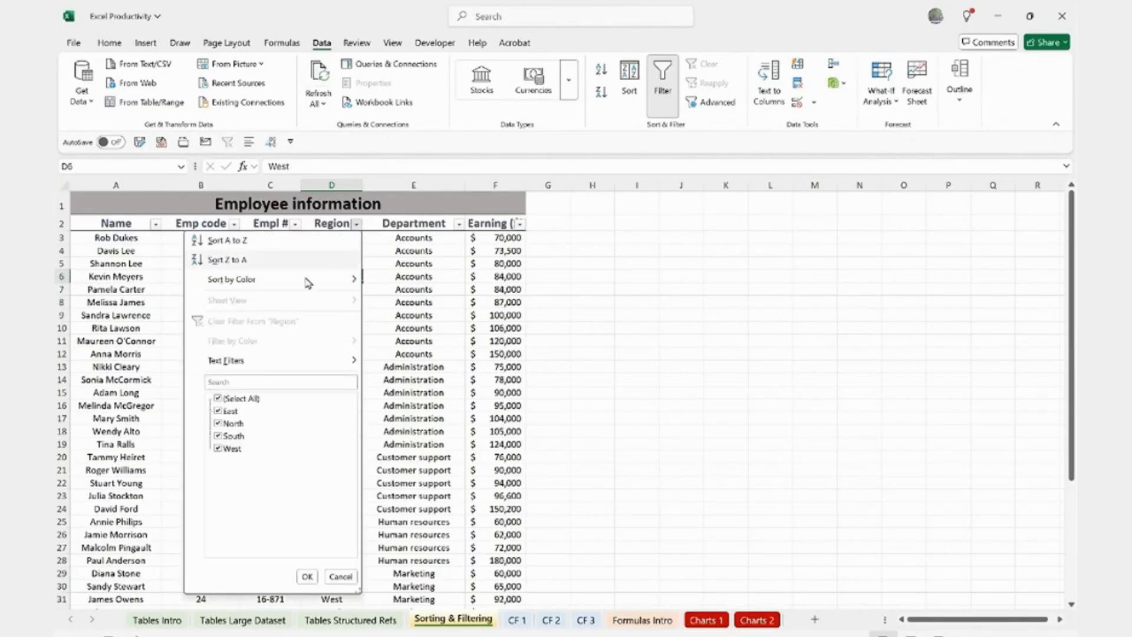
left_click(219, 398)
left_click(219, 411)
left_click(307, 576)
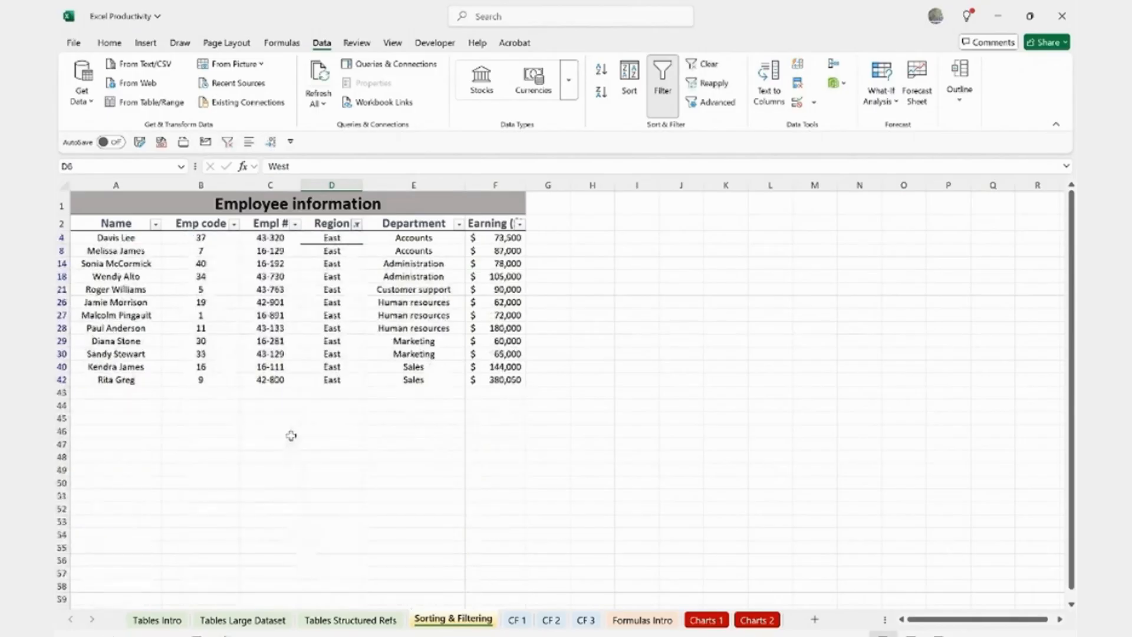
Step: Clear the filter from the Region column
left_click(278, 430)
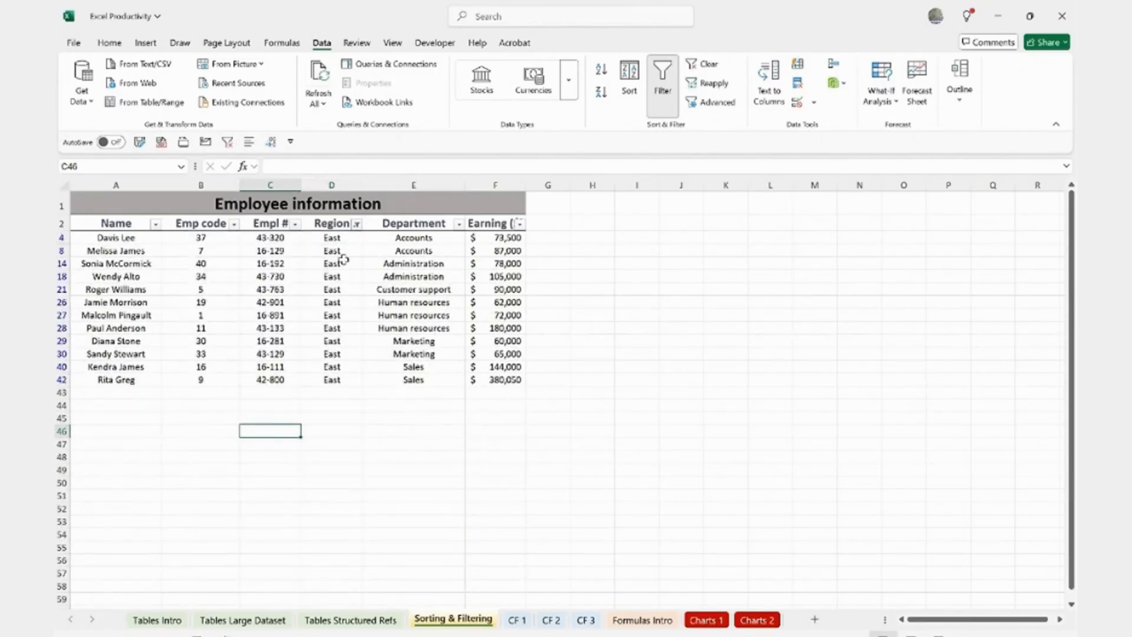
left_click(356, 224)
left_click(277, 321)
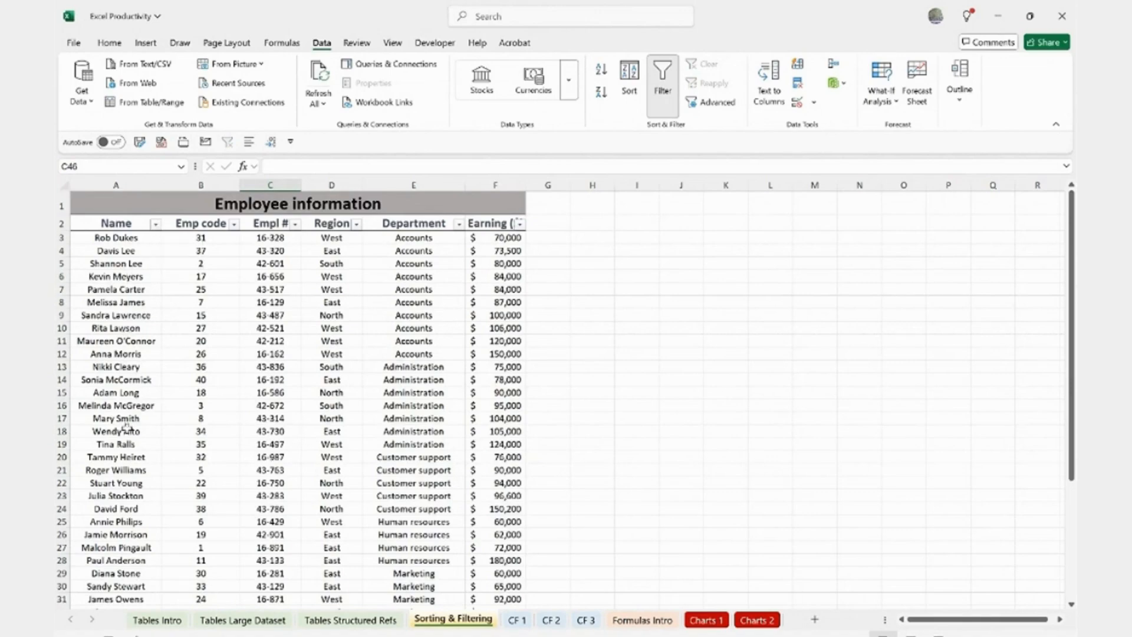
scroll(122, 450, "right", 3)
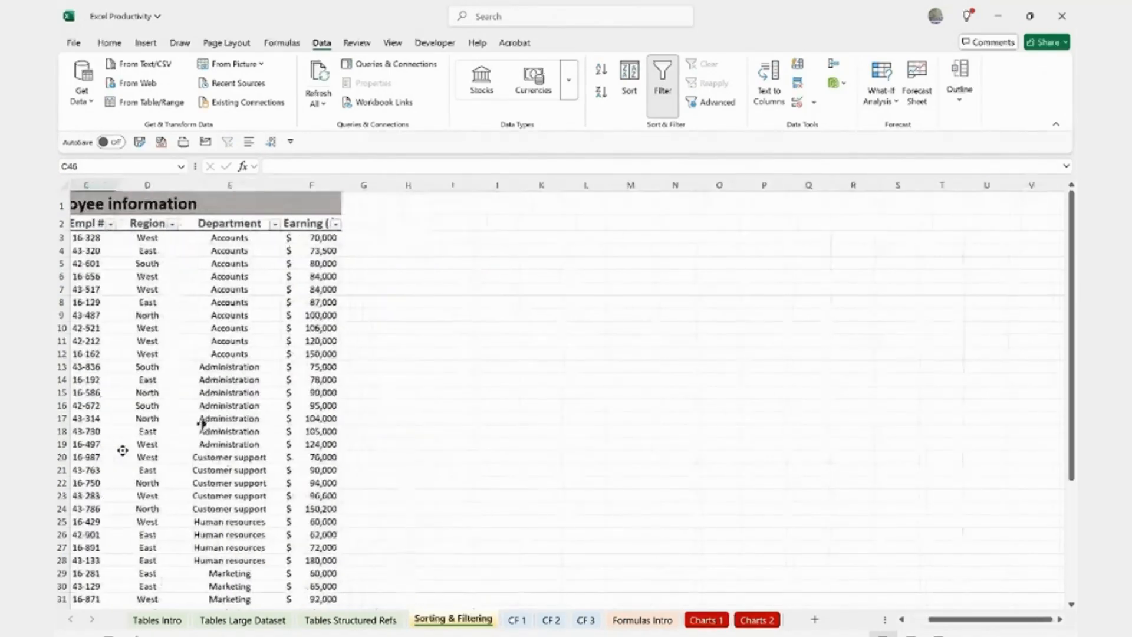
middle_click(1046, 626)
left_click_drag(1046, 620, 878, 626)
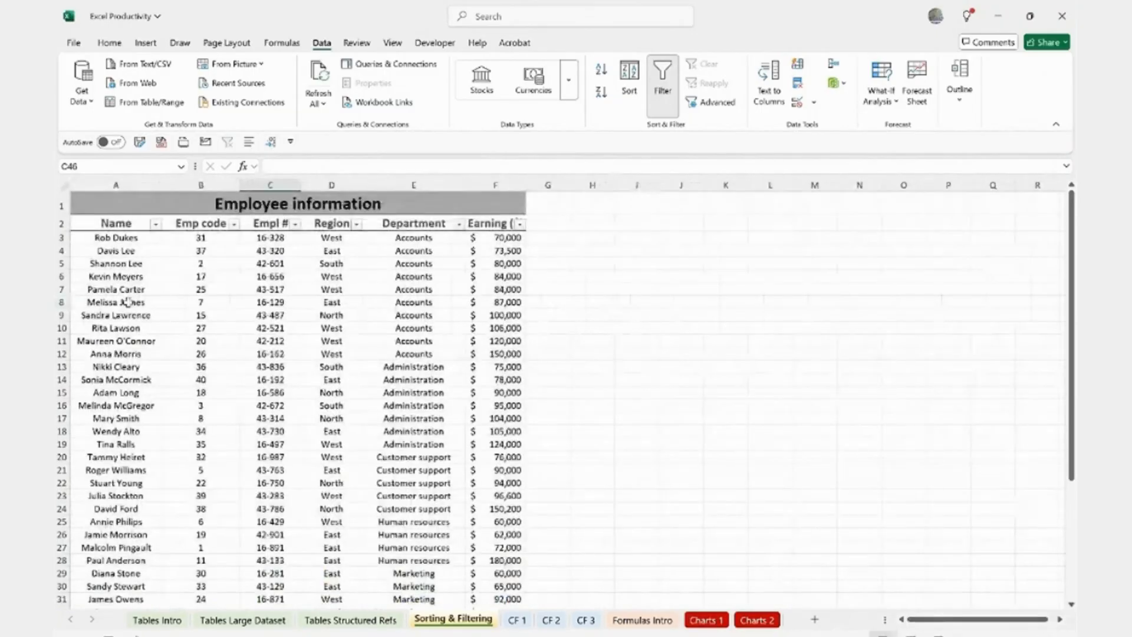
Step: Filter the Name column with a Contains text filter to show only employees sharing one surname
left_click(128, 302)
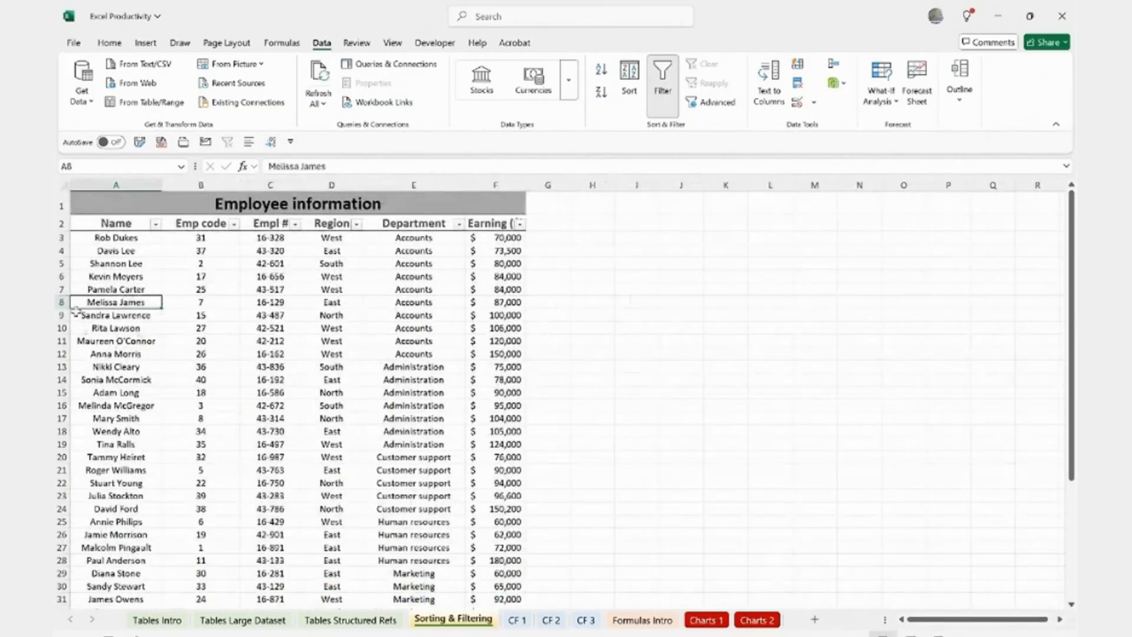
left_click(155, 224)
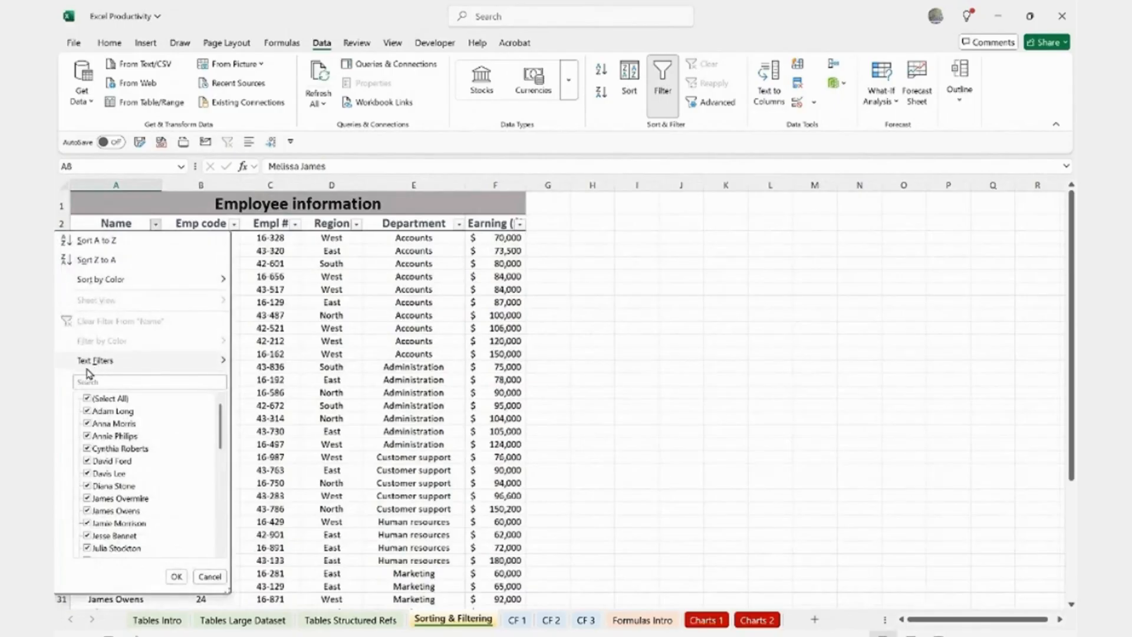
mouse_move(91, 367)
mouse_move(168, 362)
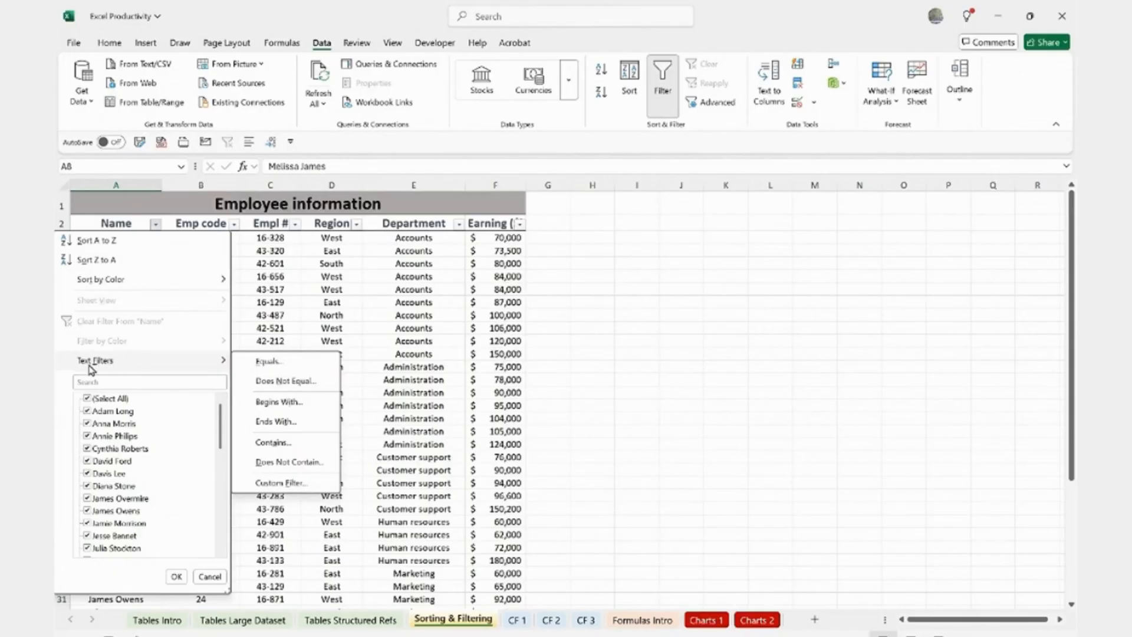
left_click(290, 447)
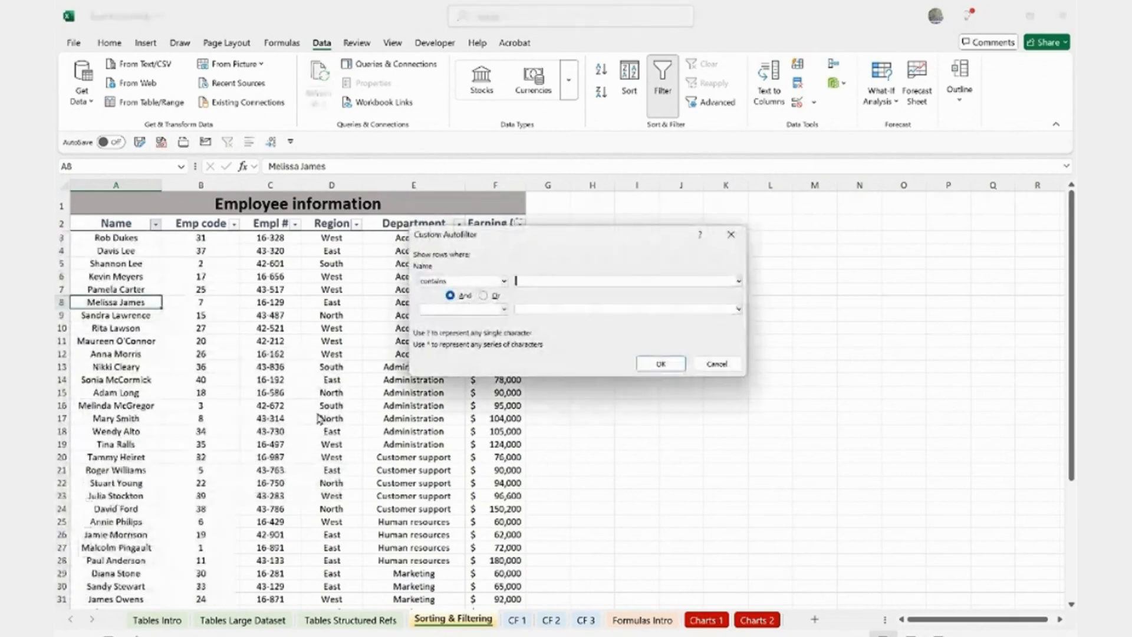
type("Lee")
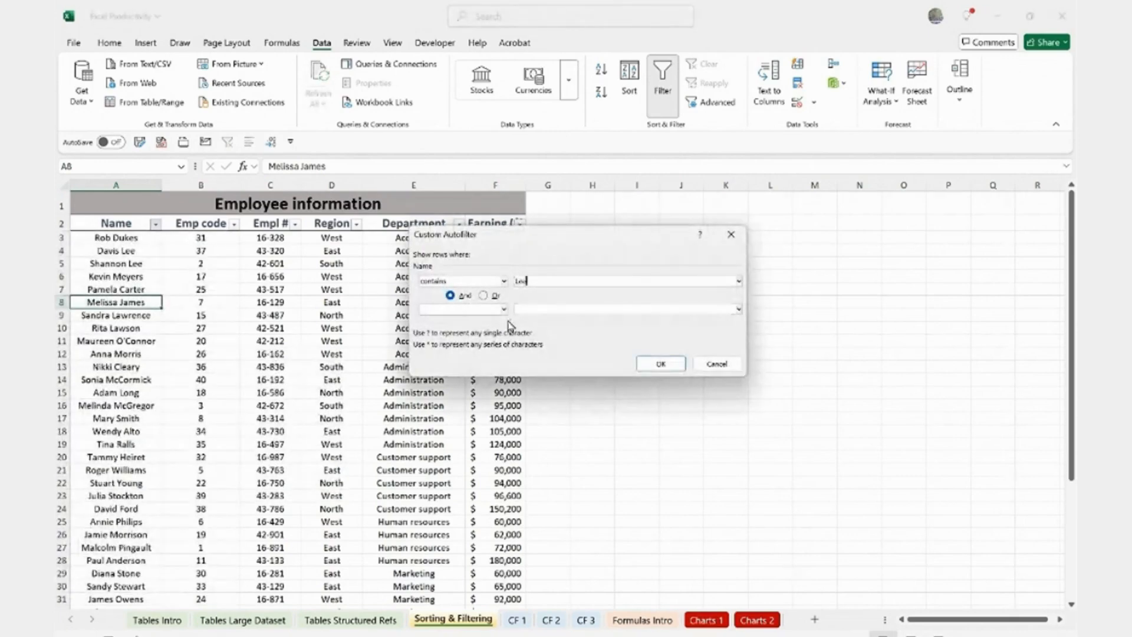
left_click(659, 362)
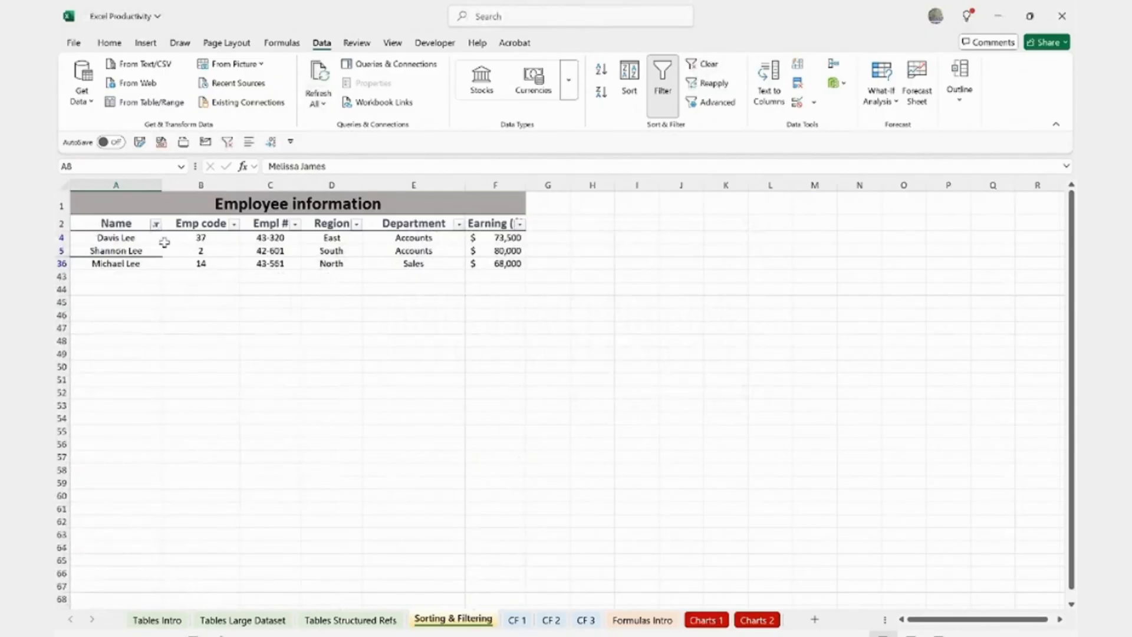
Step: Clear the filter from the Name column
left_click(156, 224)
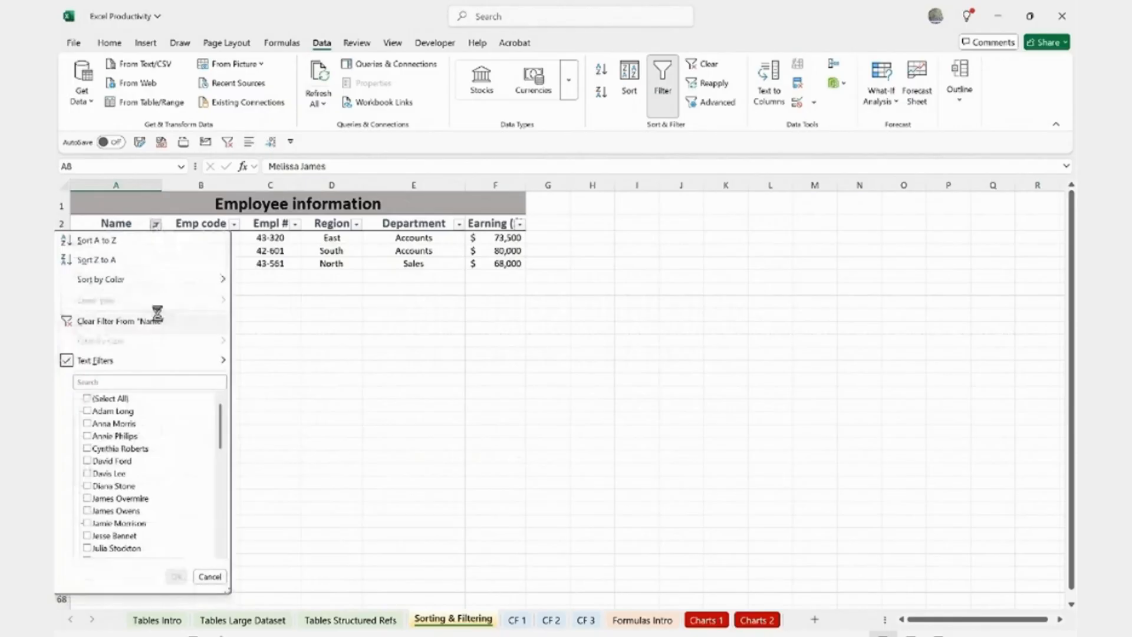
left_click(157, 319)
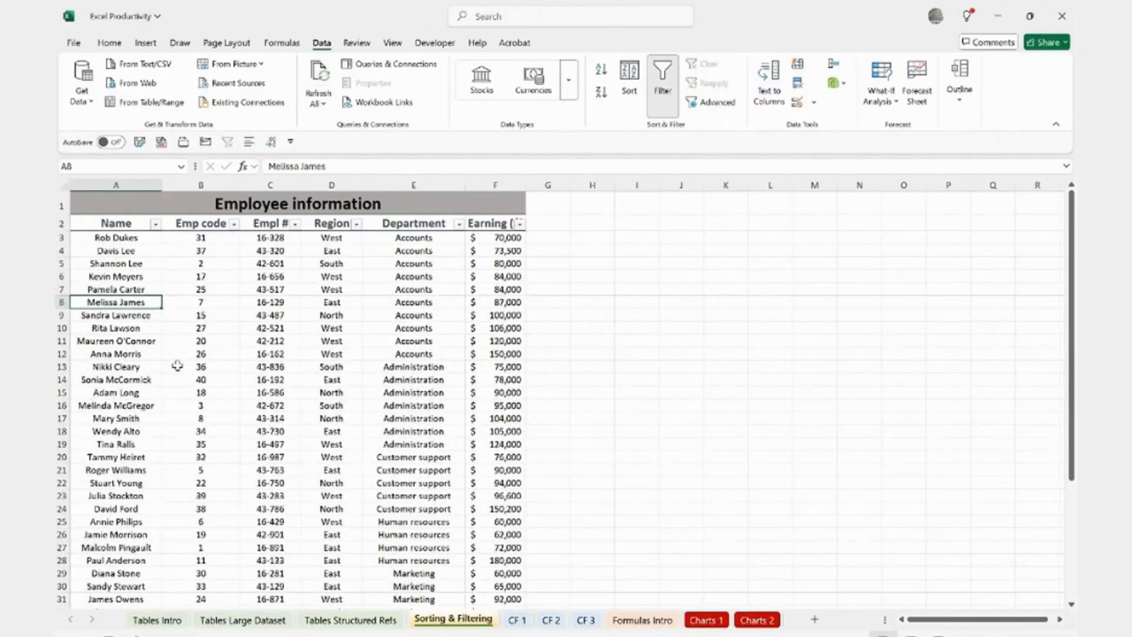
left_click(267, 444)
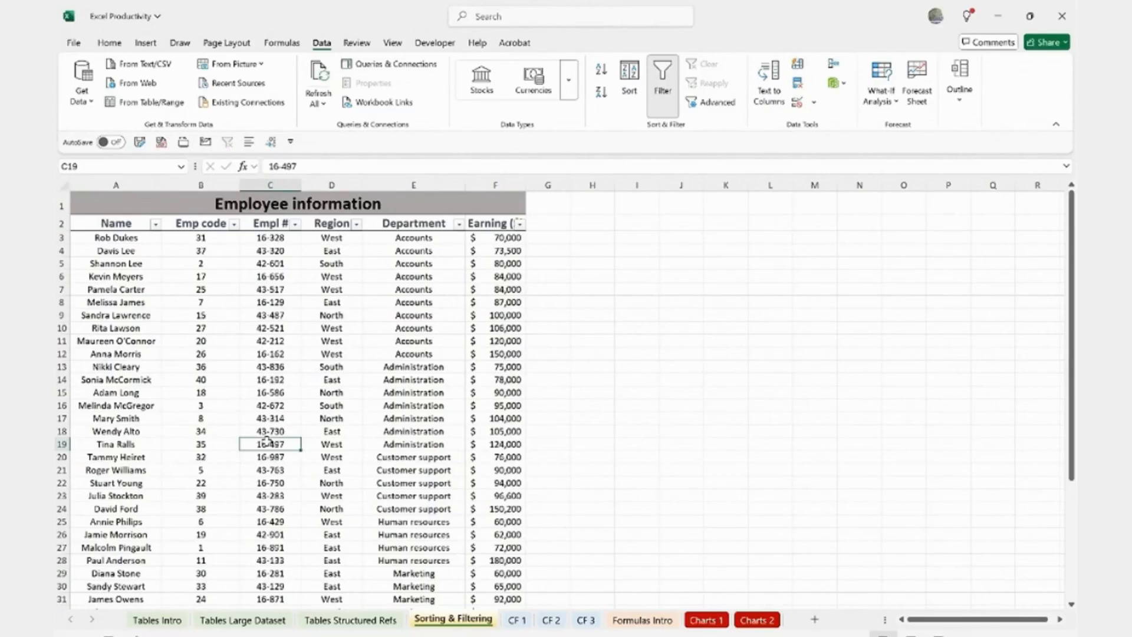
left_click(280, 382)
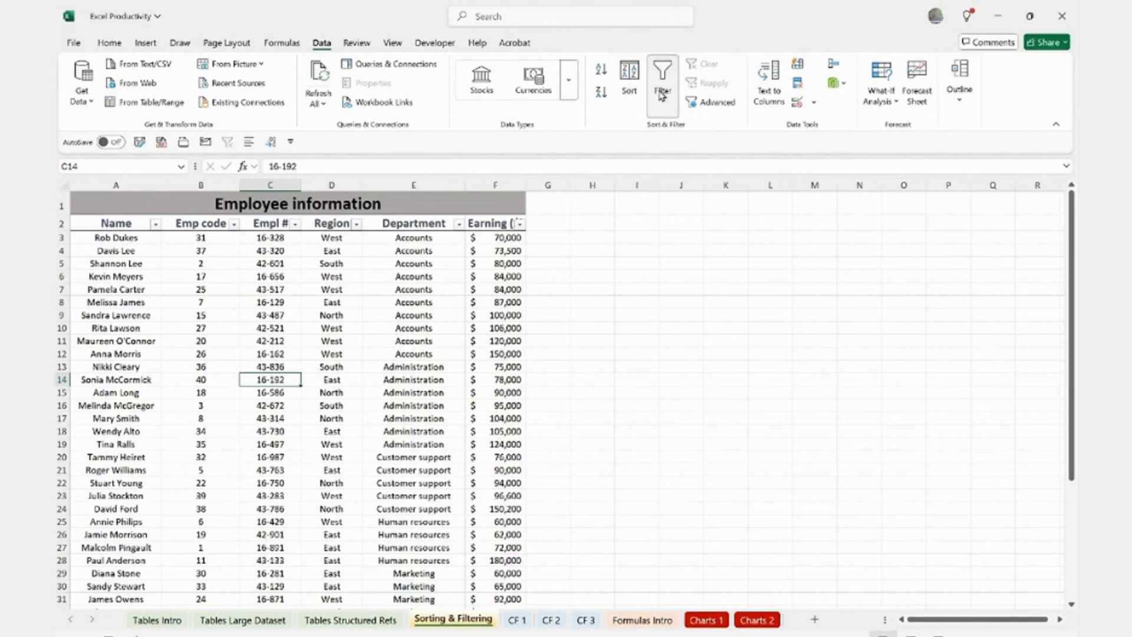
Step: Sort the employee table by the Region column from A to Z
left_click(314, 340)
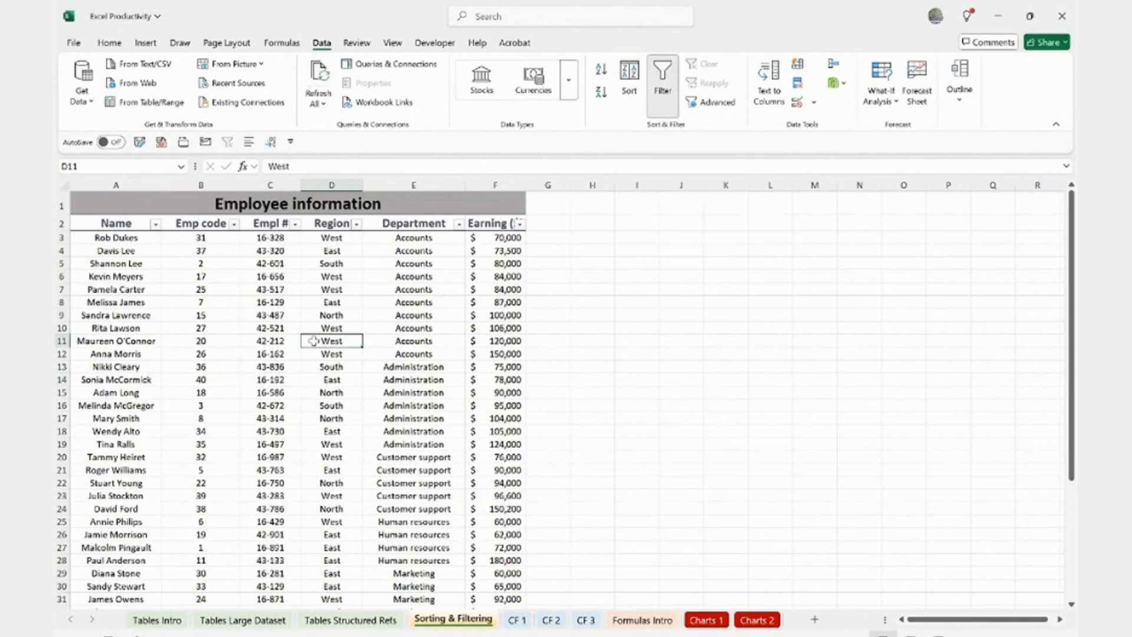
left_click(356, 224)
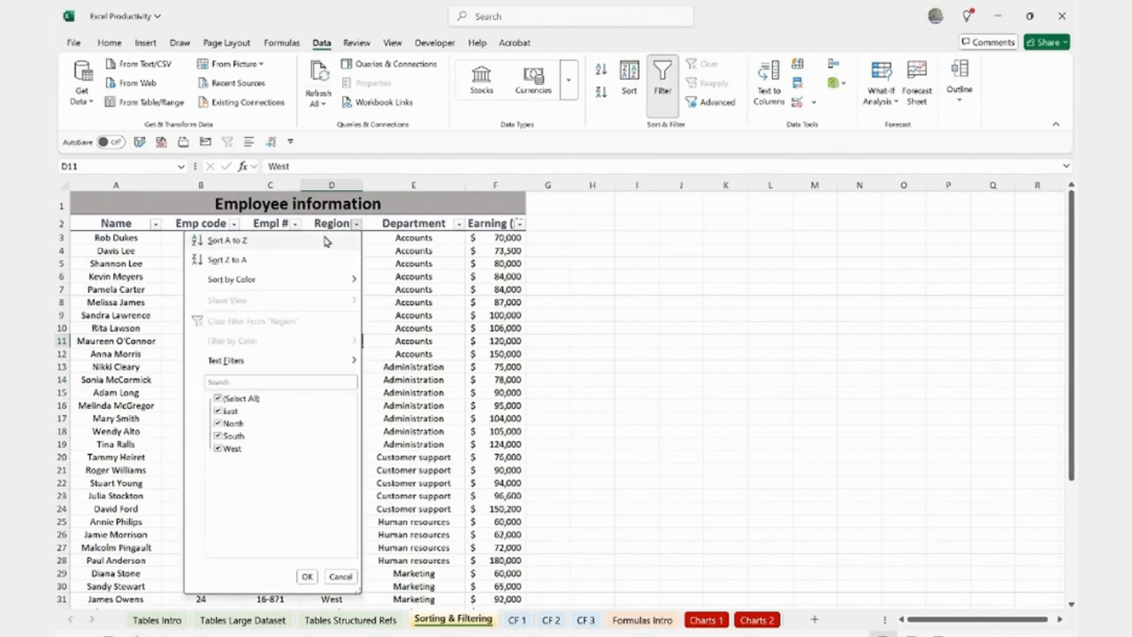
left_click(231, 243)
left_click(388, 416)
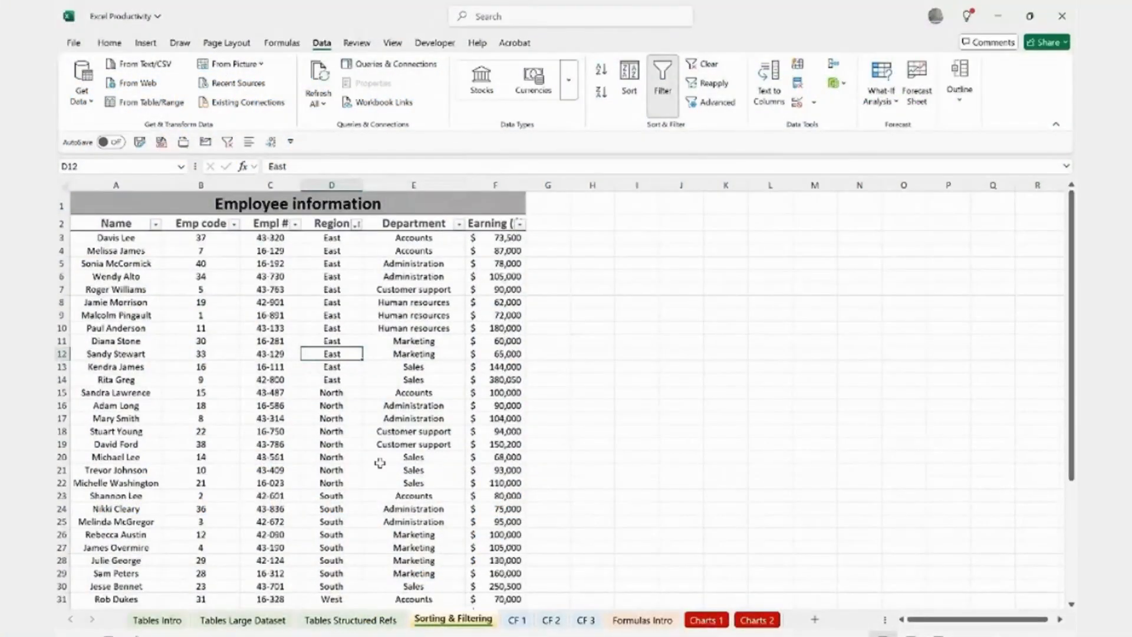
Step: Switch to the CF 1 sheet and change the region in cell D11 to West
left_click(517, 619)
left_click(226, 412)
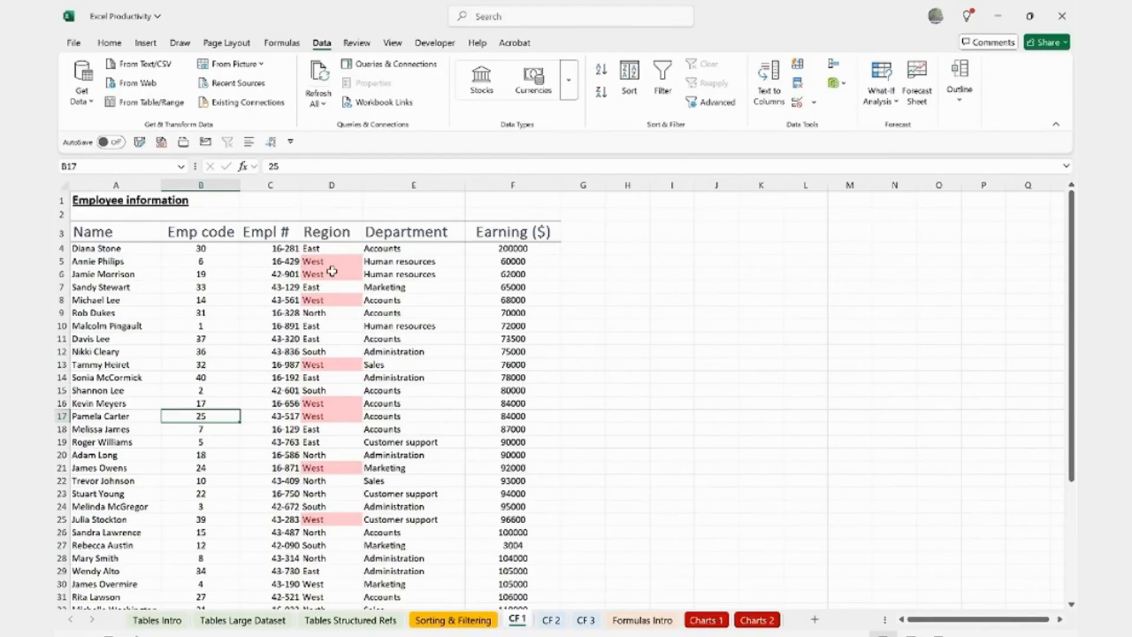
left_click(321, 339)
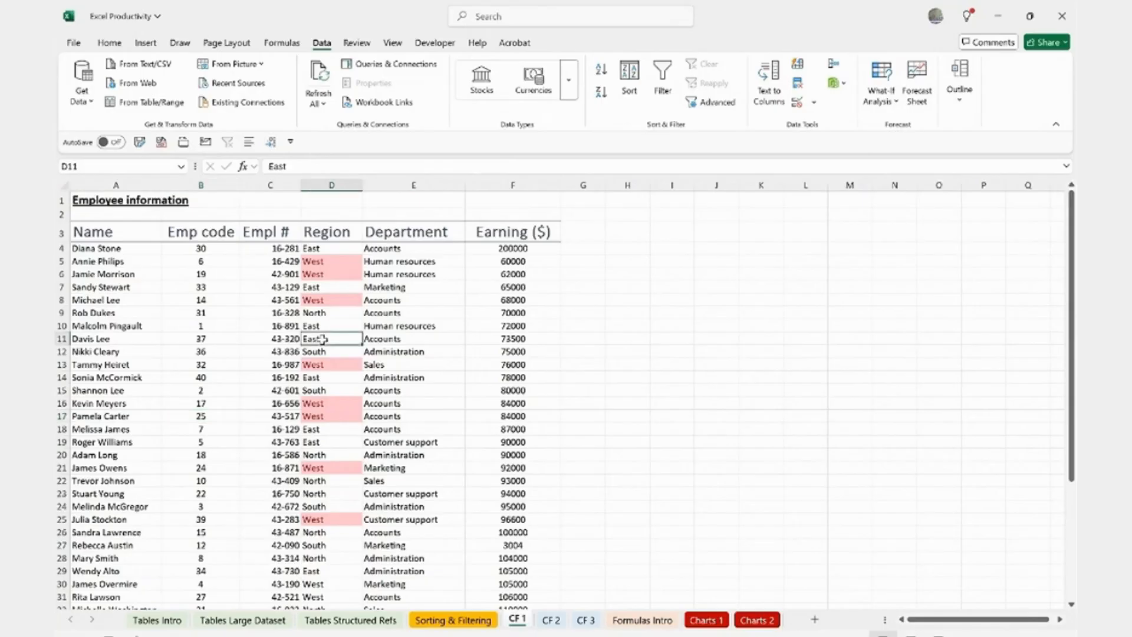
type("West")
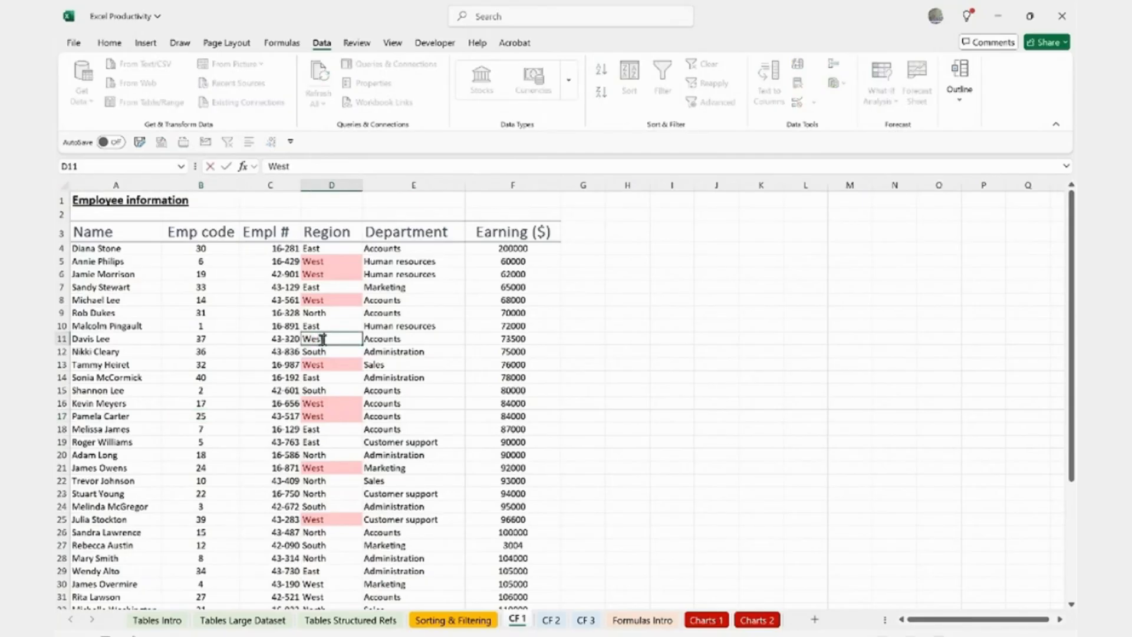
key("Return")
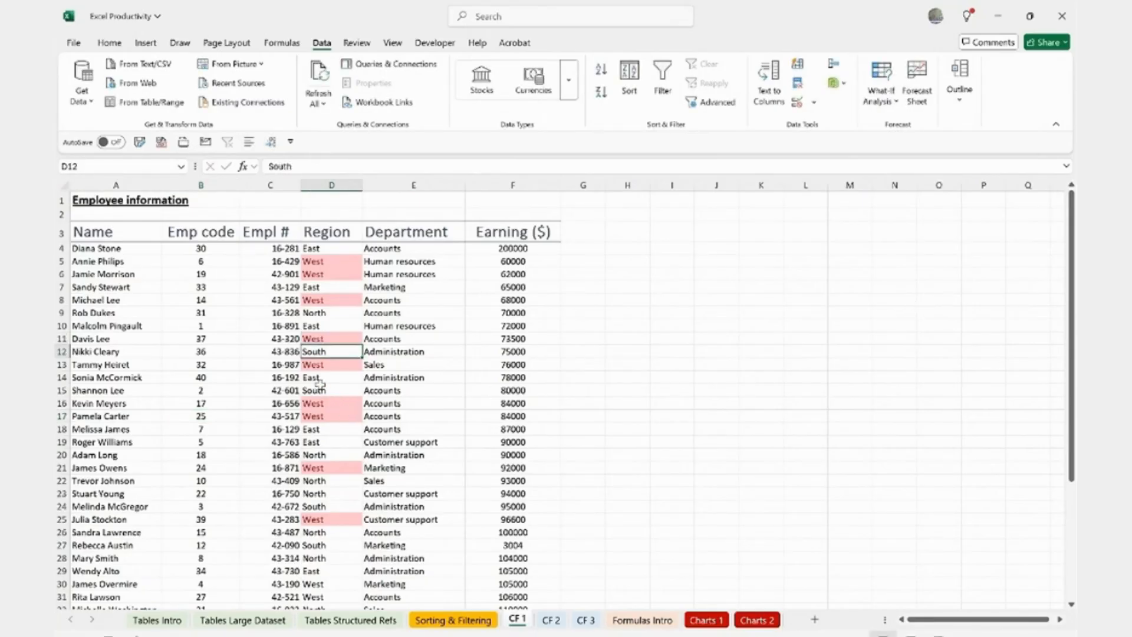
Step: Change the region in cell D5 to East
left_click(324, 262)
type("East")
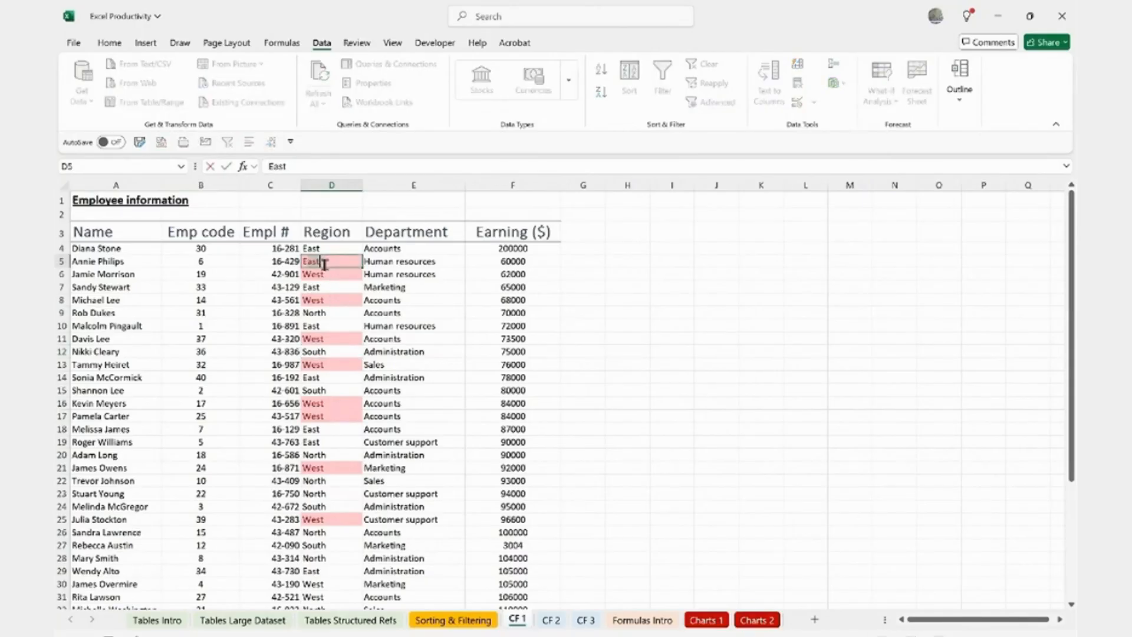
key("Return")
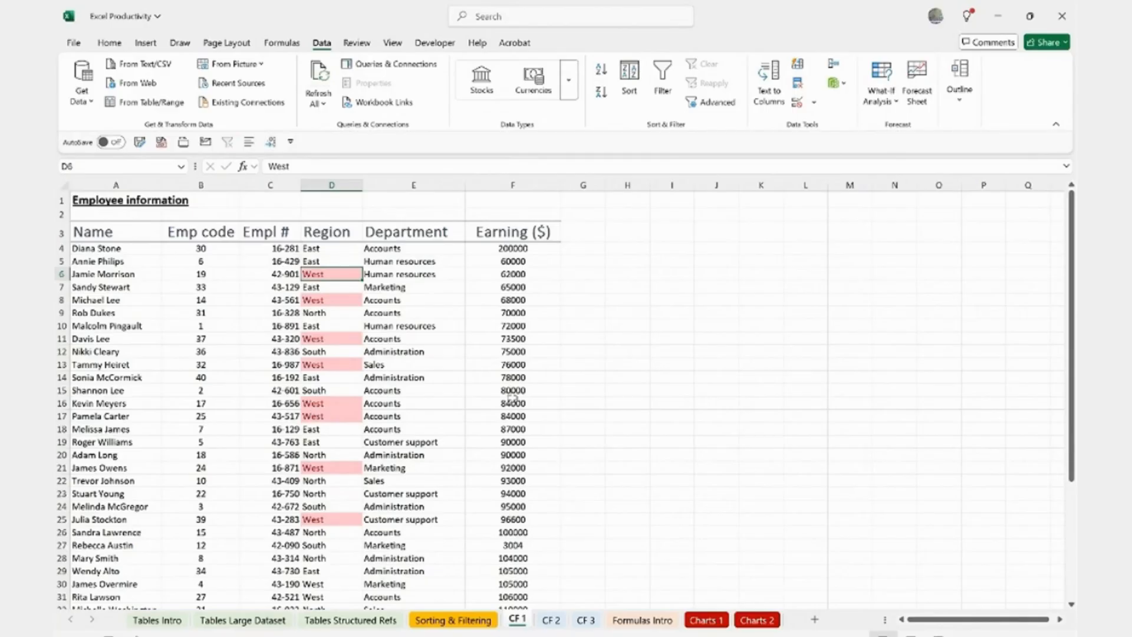
Step: Set up a Text That Contains highlight rule for "Sales" on the Department cells from E4 to E43
left_click(394, 250)
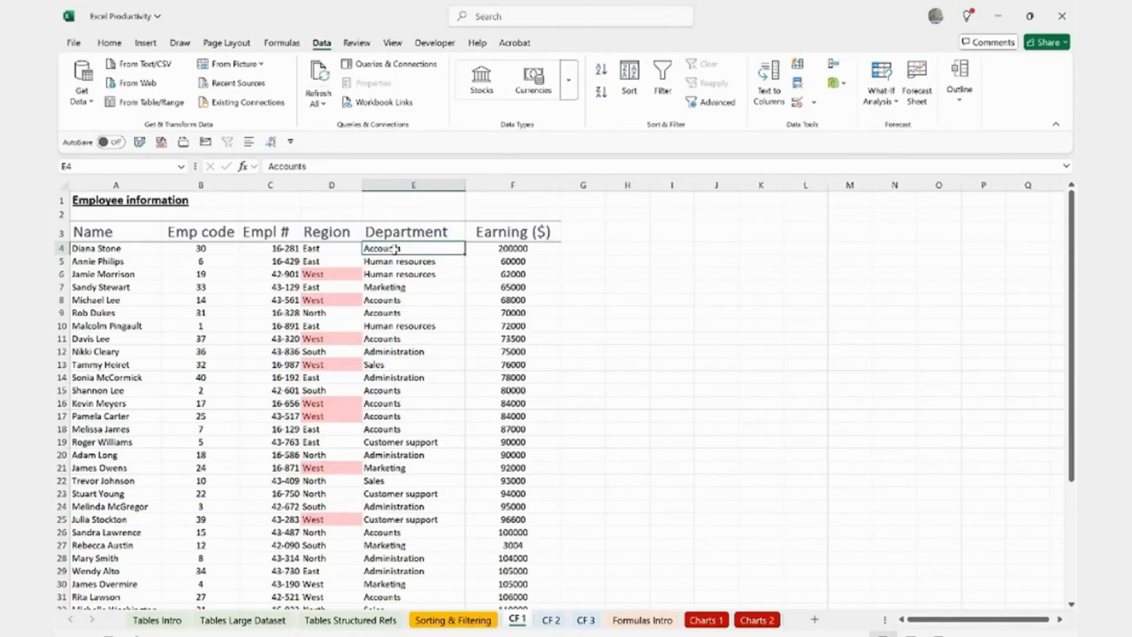
key("ctrl+shift+Down")
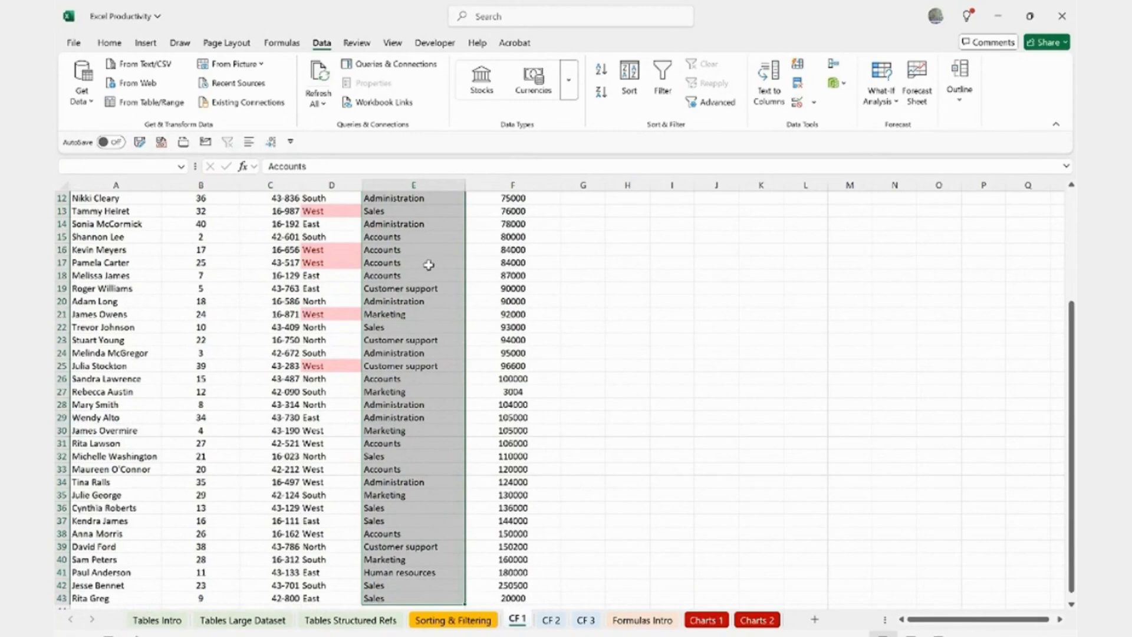
scroll(437, 252, "up", 4)
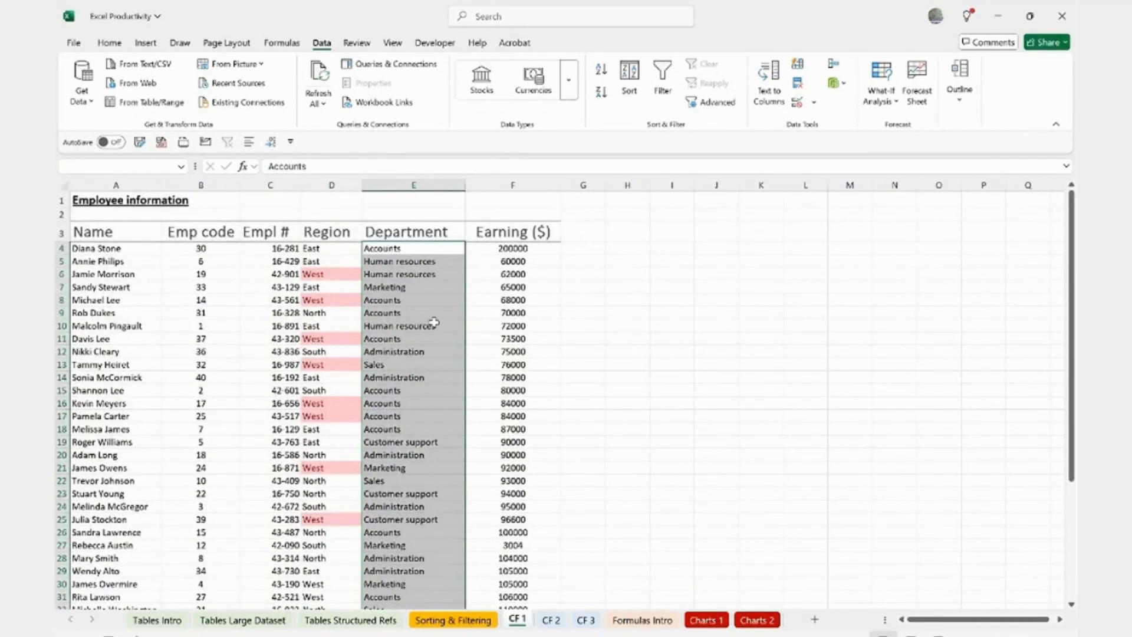
left_click(110, 45)
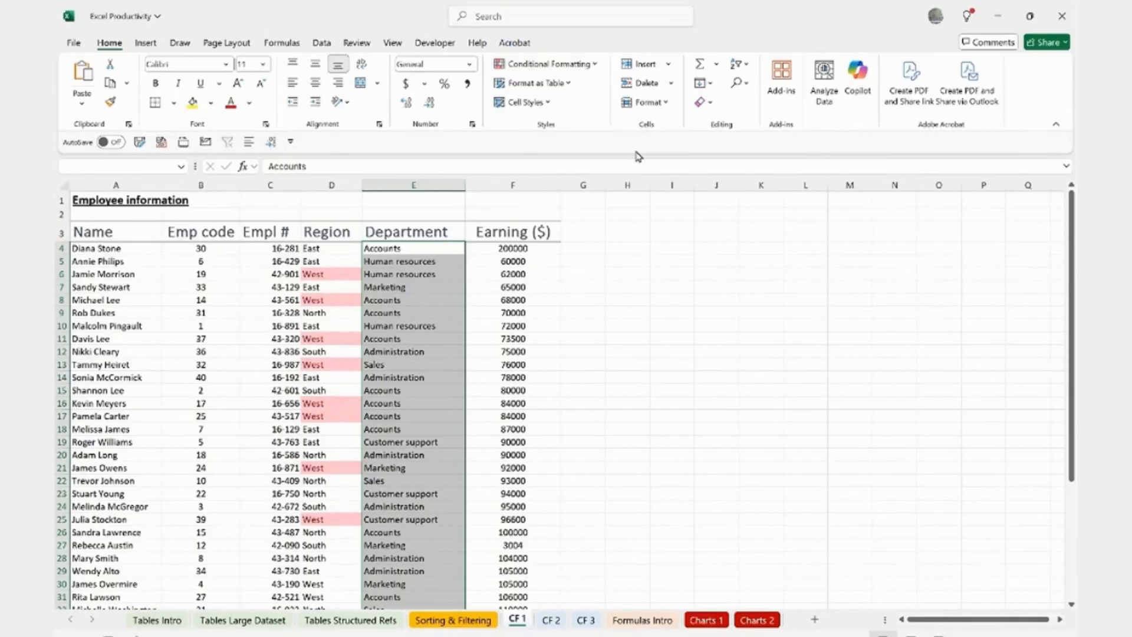
left_click(558, 65)
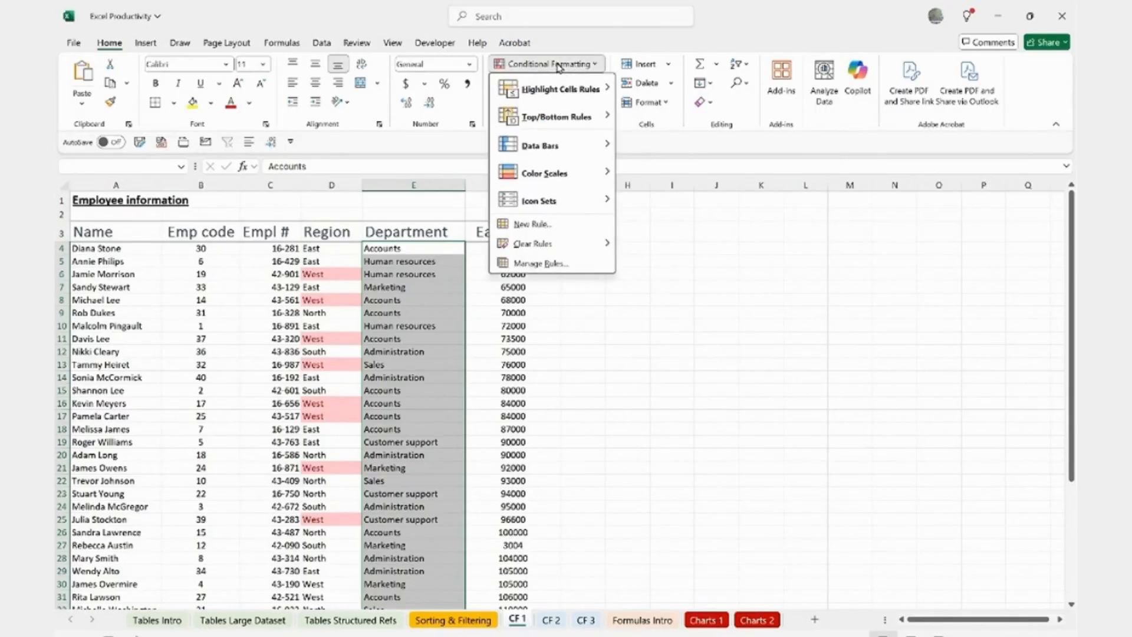
mouse_move(566, 93)
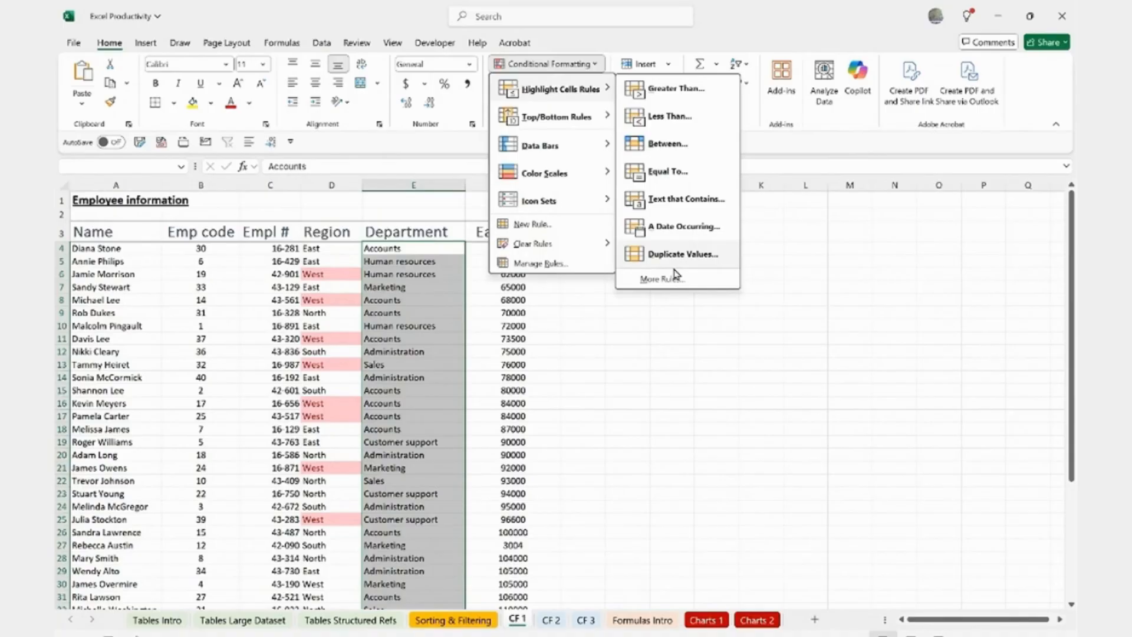
mouse_move(546, 121)
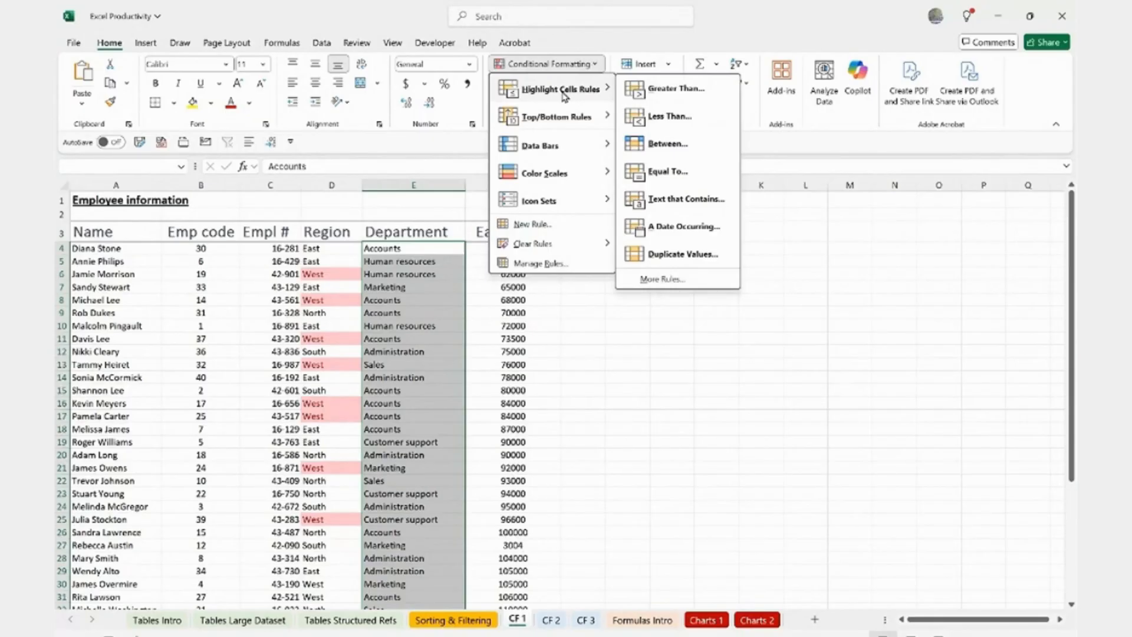
left_click(661, 202)
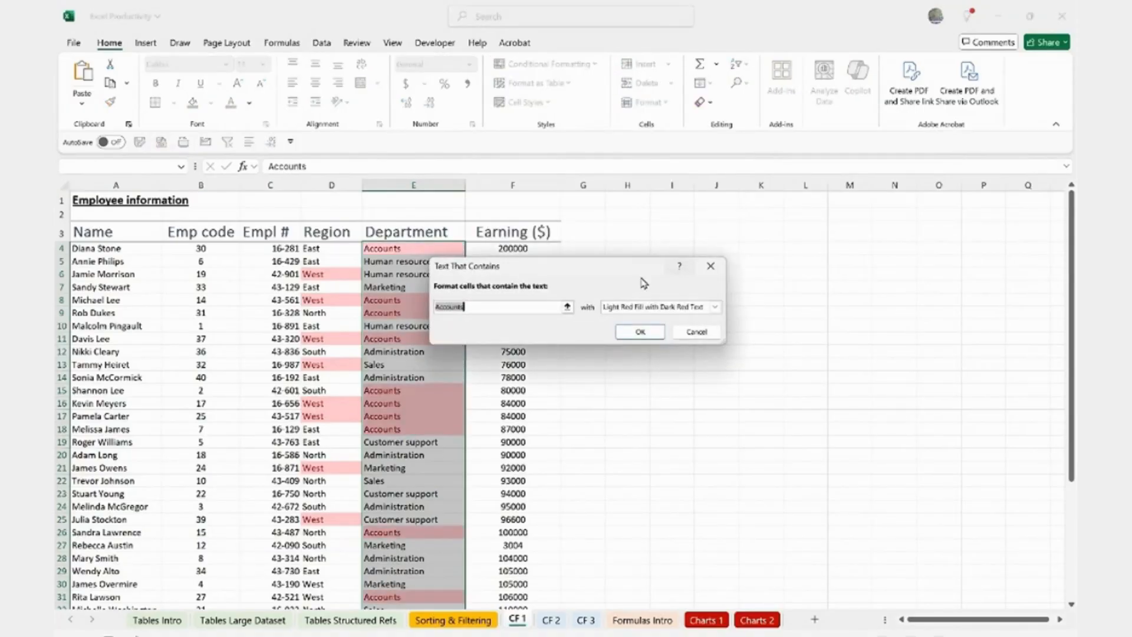
type("sales")
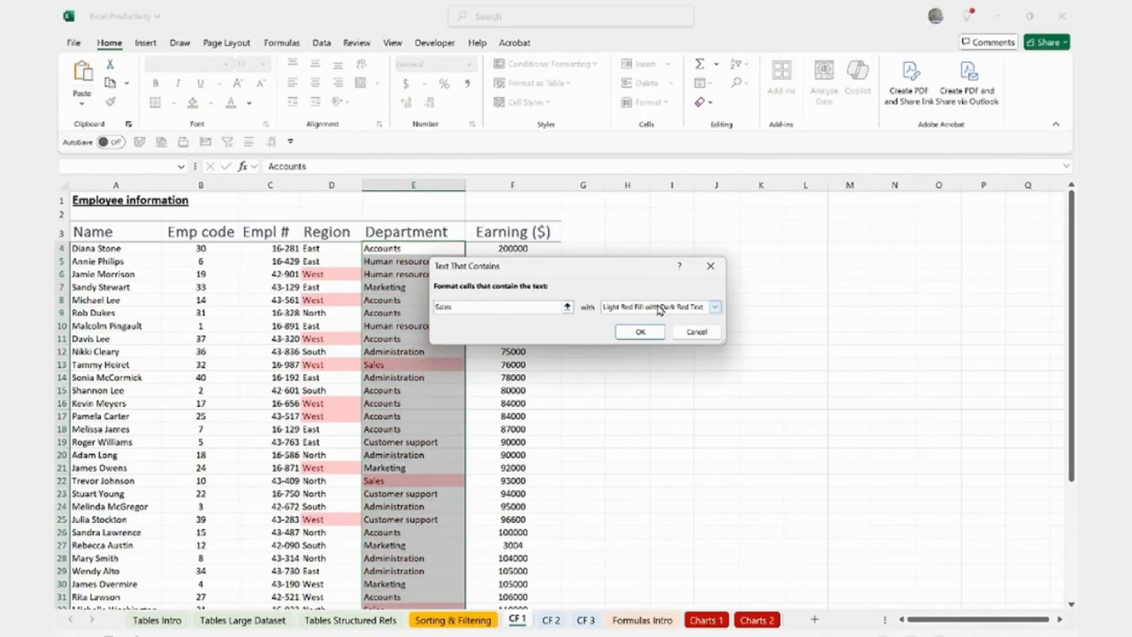
Step: Choose Green Fill with Dark Green Text for the Sales rule and apply it to the Department column
left_click(715, 308)
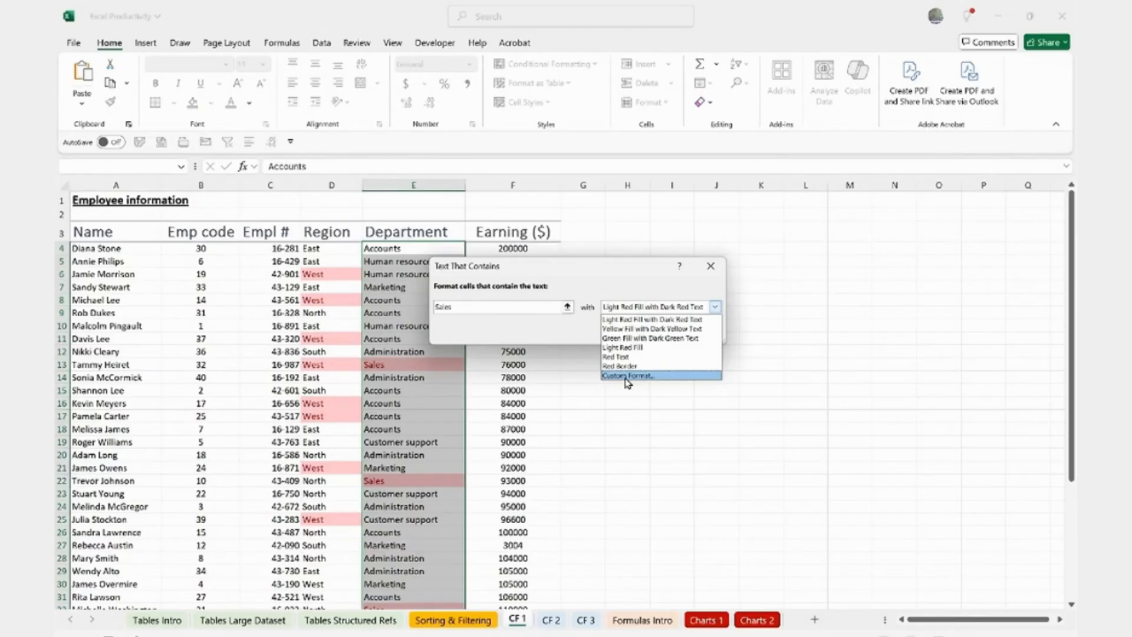
left_click(626, 340)
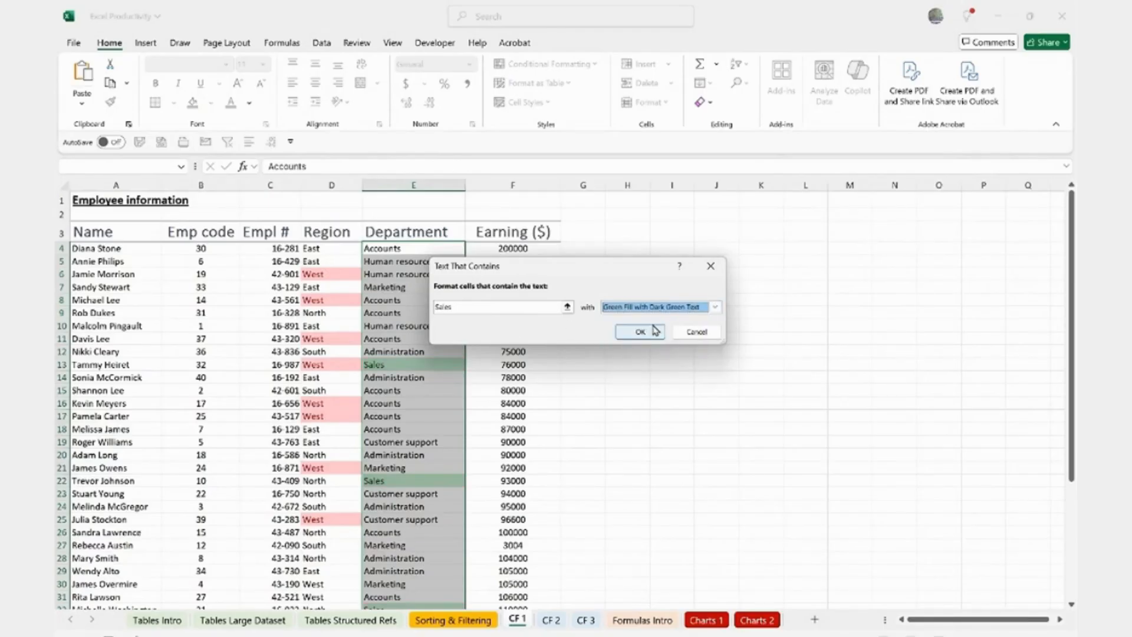
left_click(644, 329)
scroll(409, 432, "down", 2)
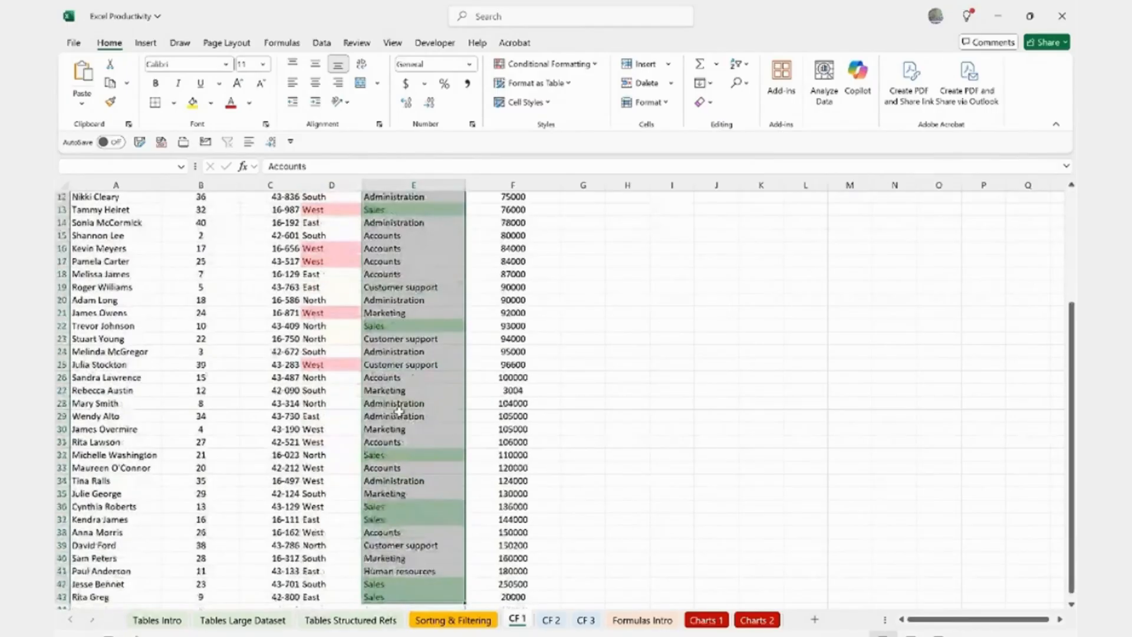
left_click(424, 417)
scroll(445, 420, "down", 2)
Step: Set up a Greater Than highlight rule with the threshold 100000 on the Earning cells from F4 to F43
scroll(444, 419, "up", 4)
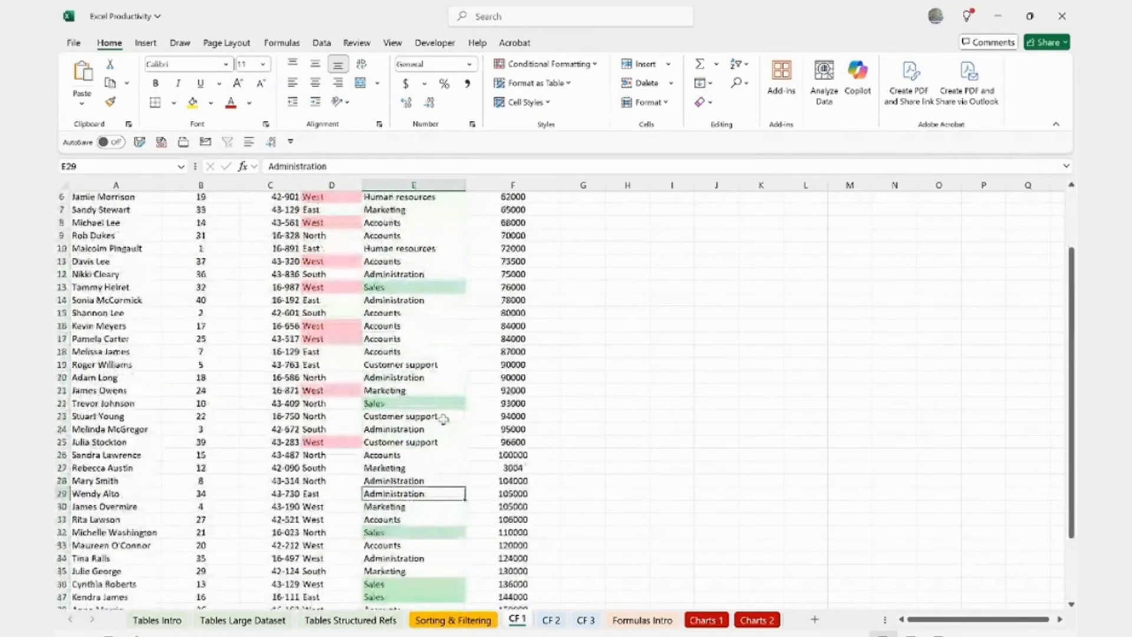
scroll(444, 418, "up", 2)
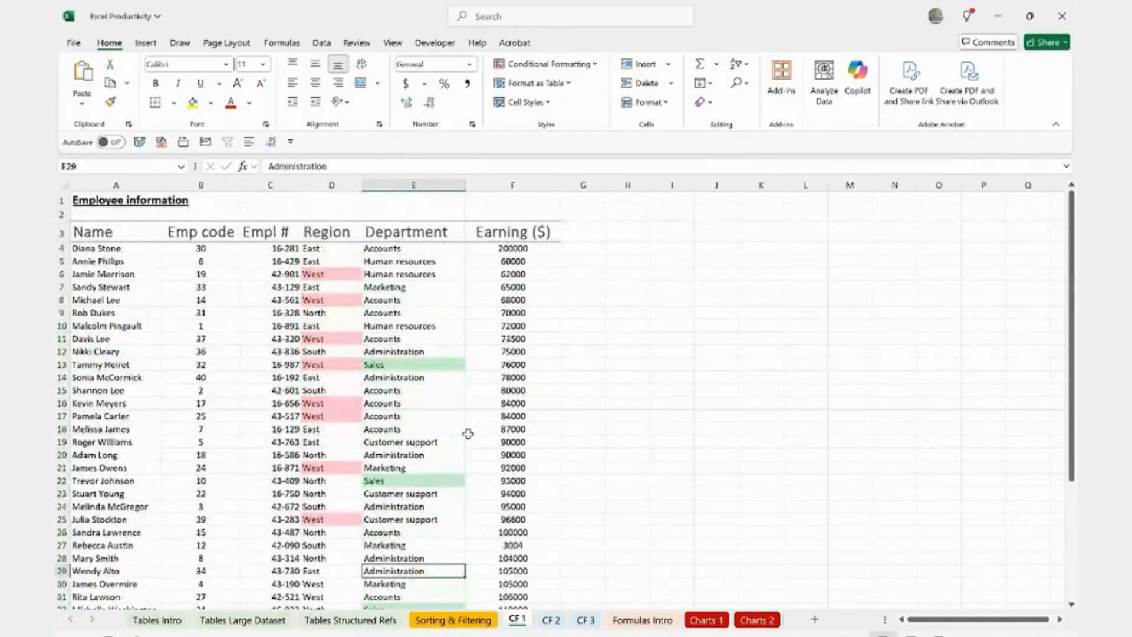
left_click(517, 248)
key("ctrl+shift+Down")
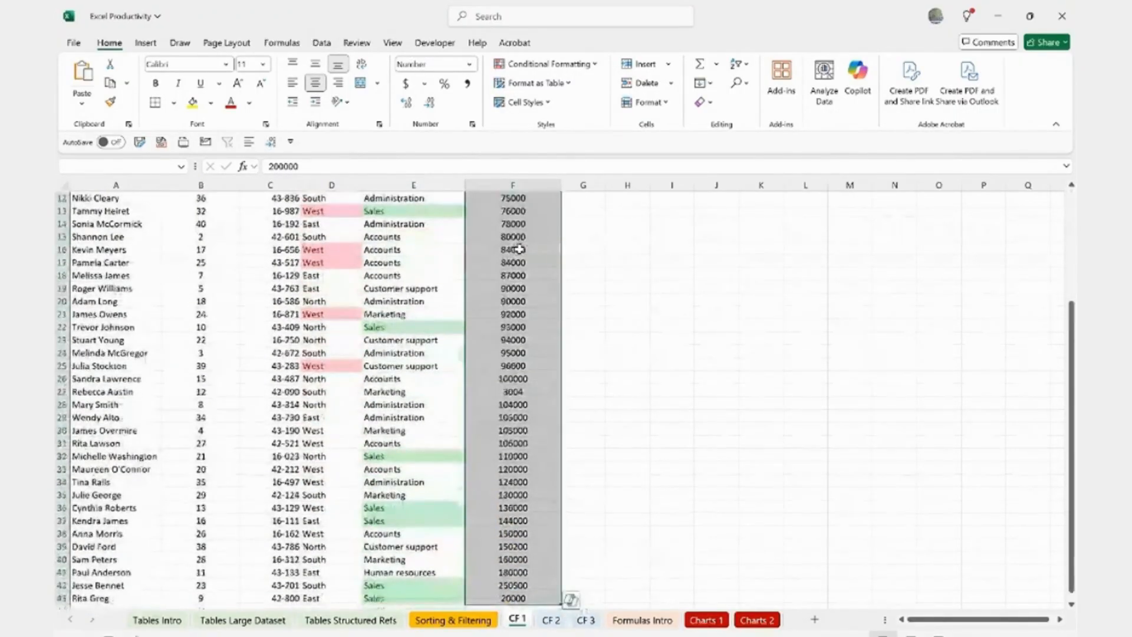
left_click(552, 66)
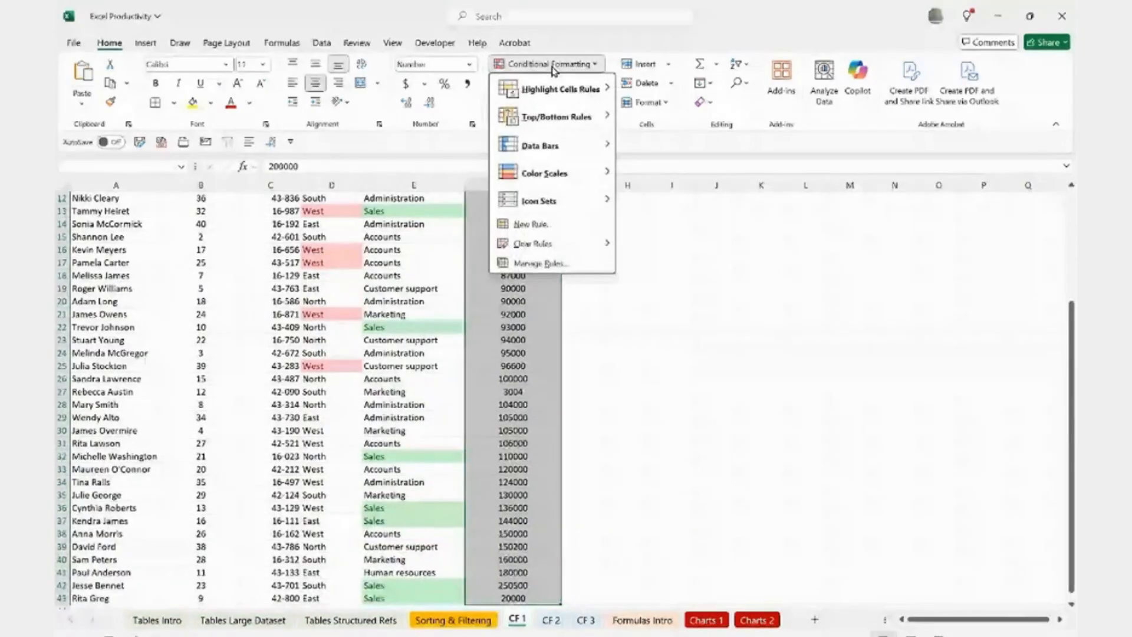
mouse_move(560, 89)
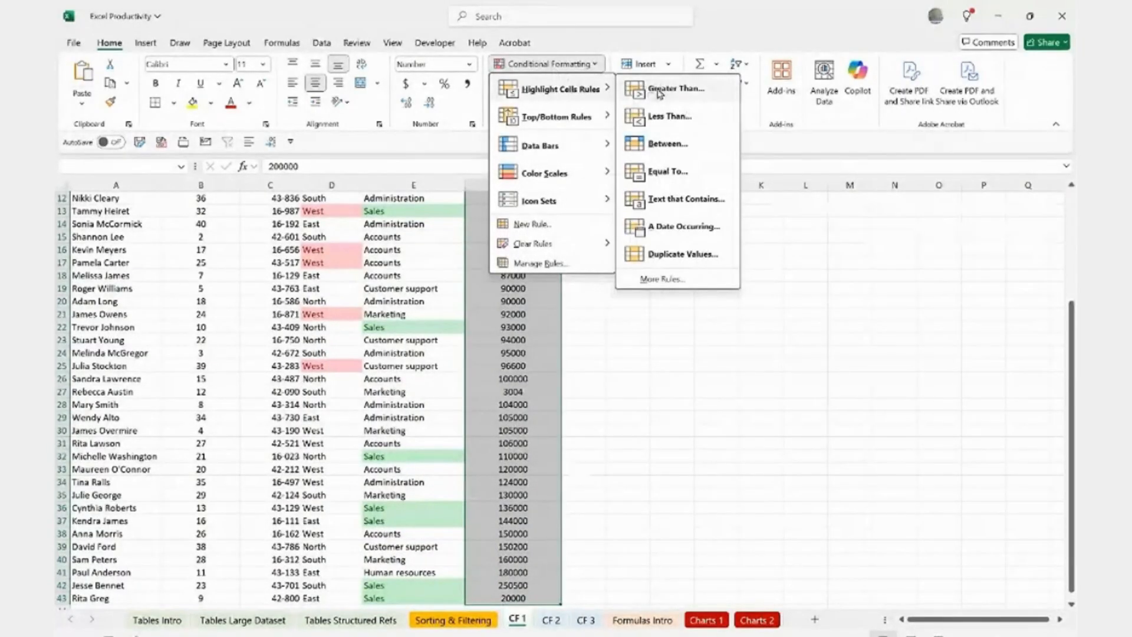
left_click(658, 90)
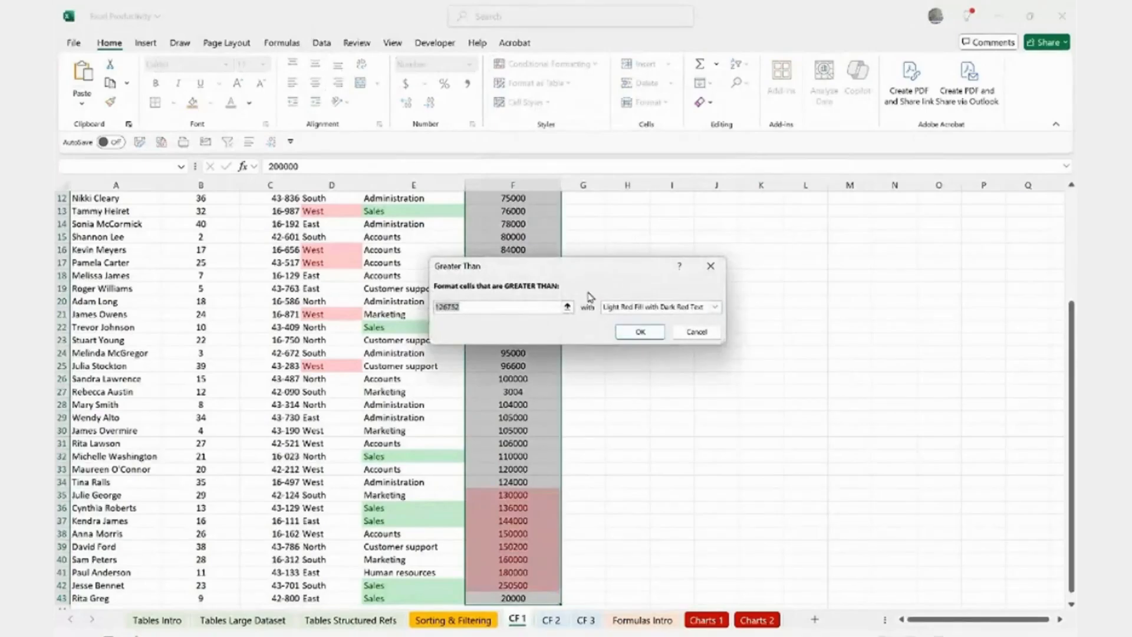
type("10000")
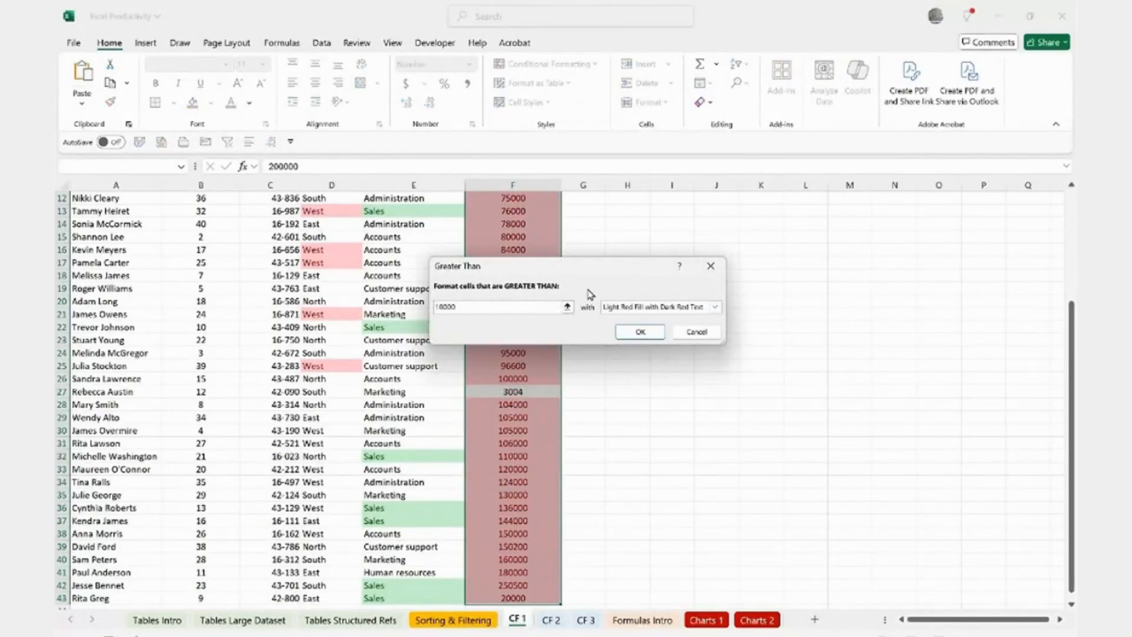
type("0")
Step: Choose Yellow Fill with Dark Yellow Text for the Greater Than rule and apply it to the Earning column
left_click(643, 308)
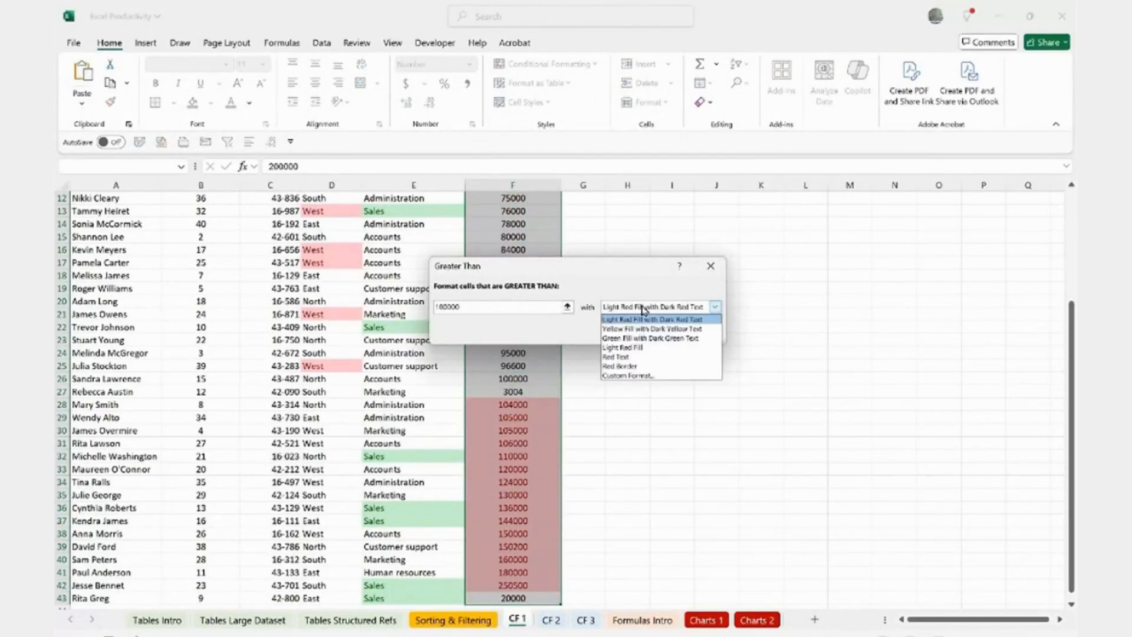
left_click(650, 328)
left_click(642, 330)
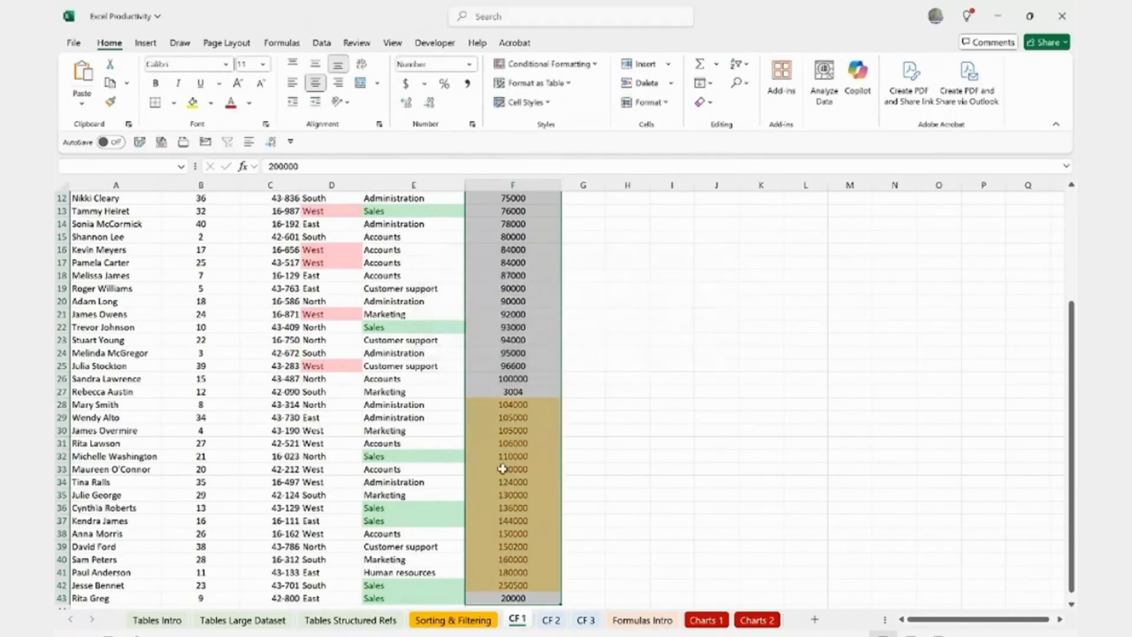
Step: Edit the Earning column's existing rule through the Conditional Formatting Rules Manager, setting its greater-than value to 150000
scroll(501, 469, "down", 3)
scroll(531, 412, "up", 7)
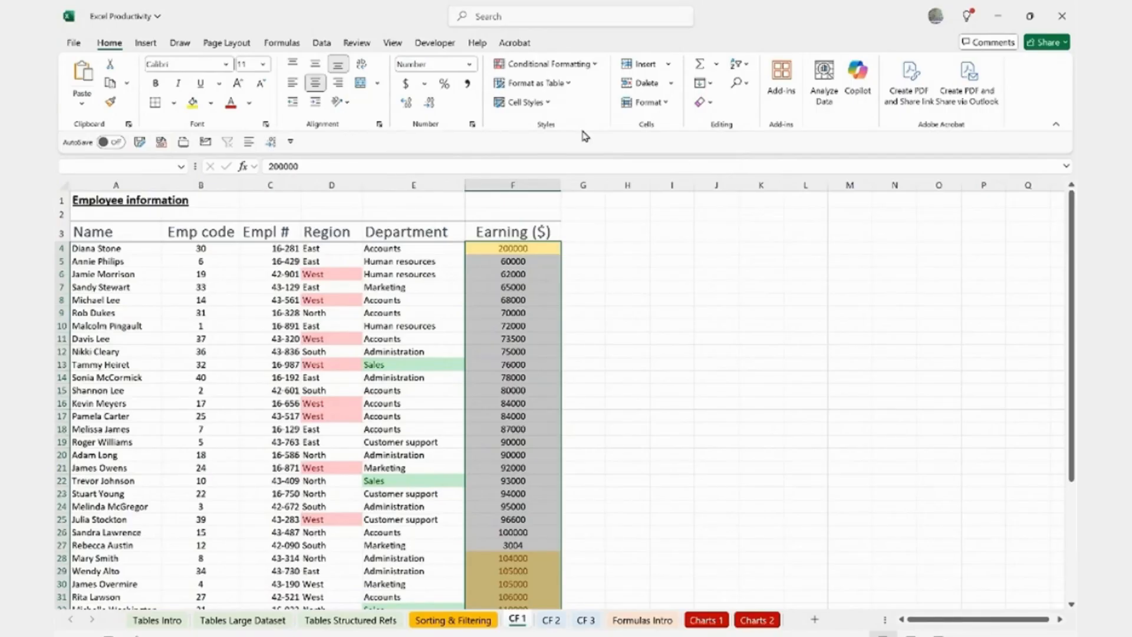
left_click(547, 65)
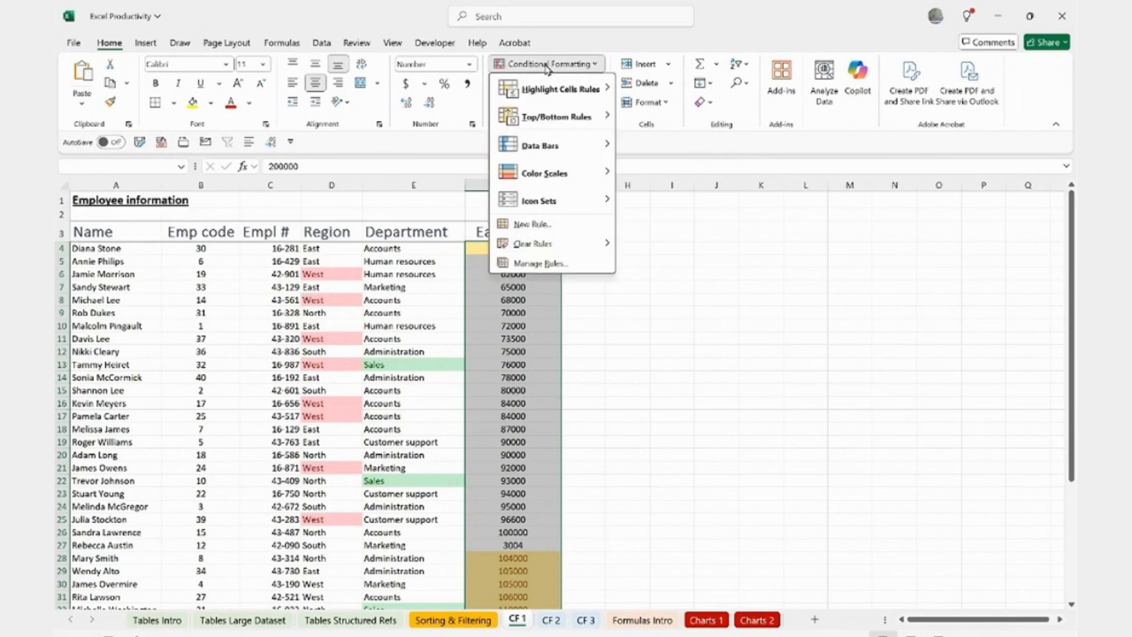
left_click(537, 265)
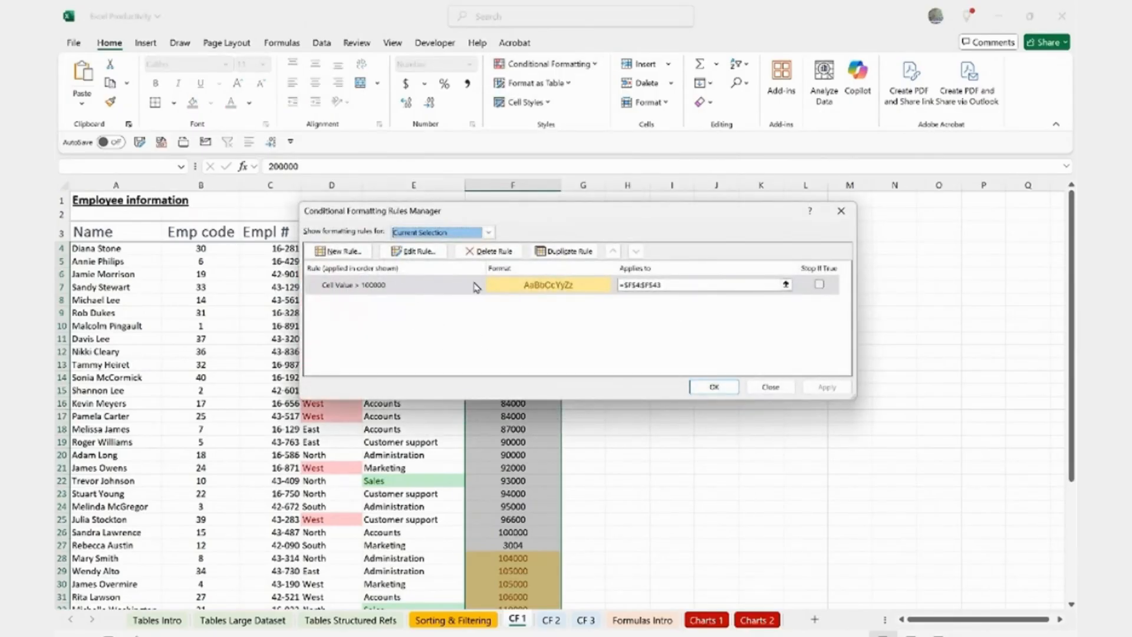
left_click(412, 287)
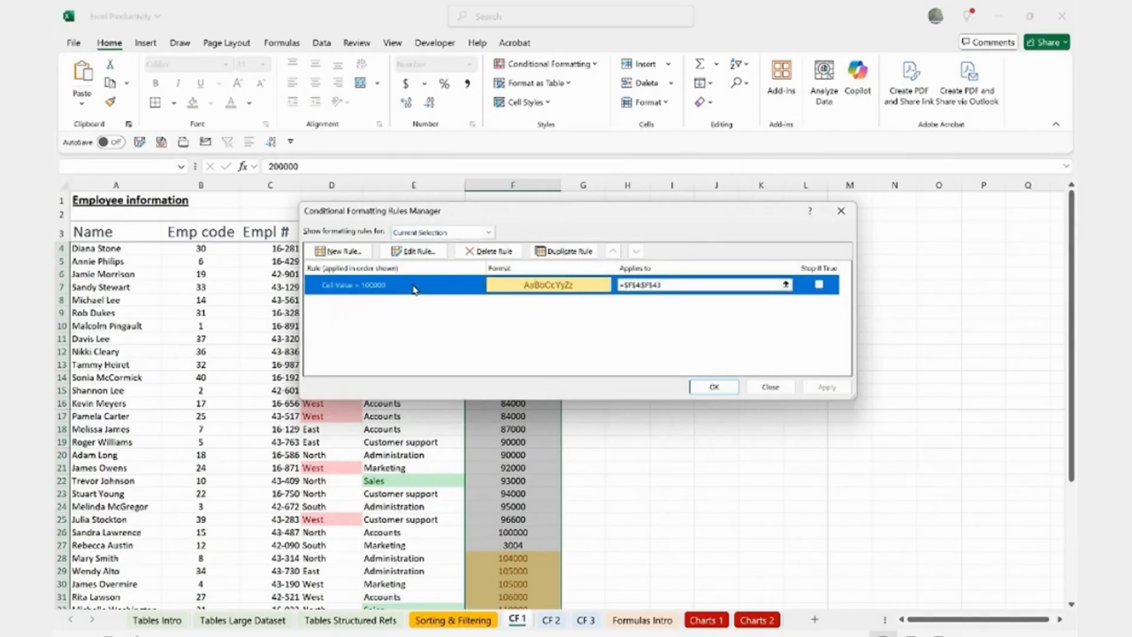
left_click(419, 255)
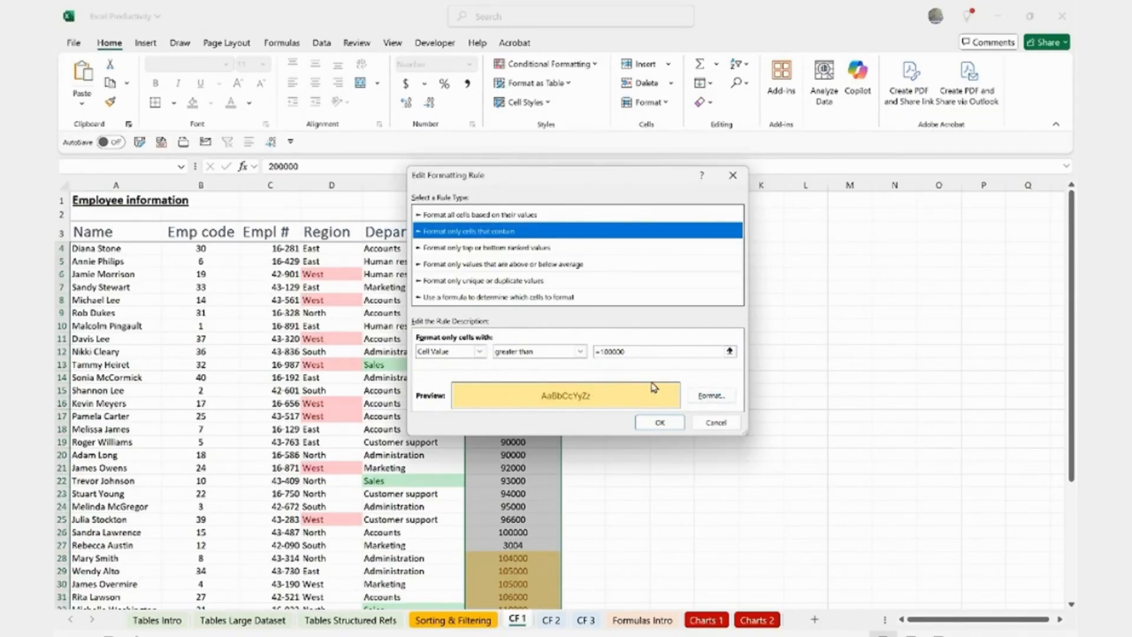
left_click(607, 352)
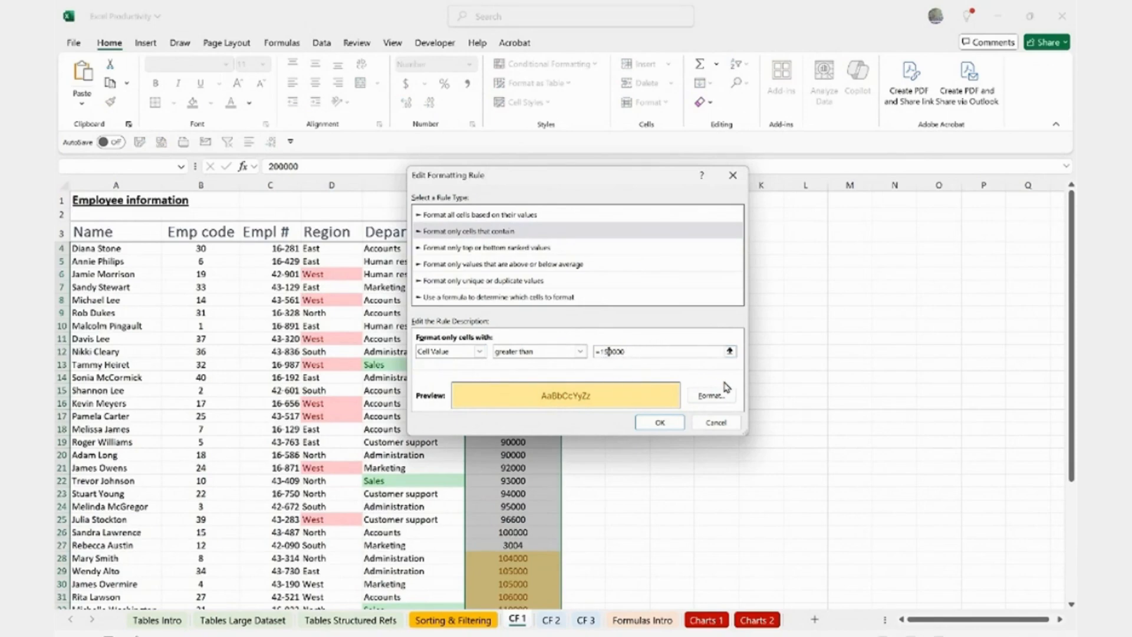
Step: Change the rule's format to a light orange fill and apply the edited rule to the Earning column
left_click(711, 396)
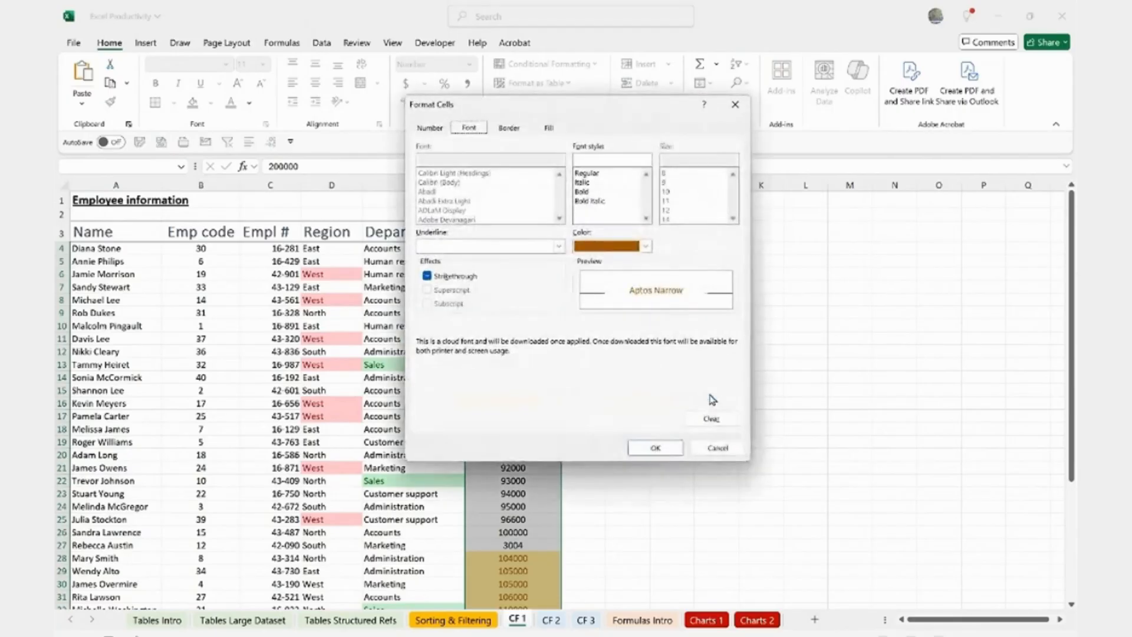
left_click(549, 129)
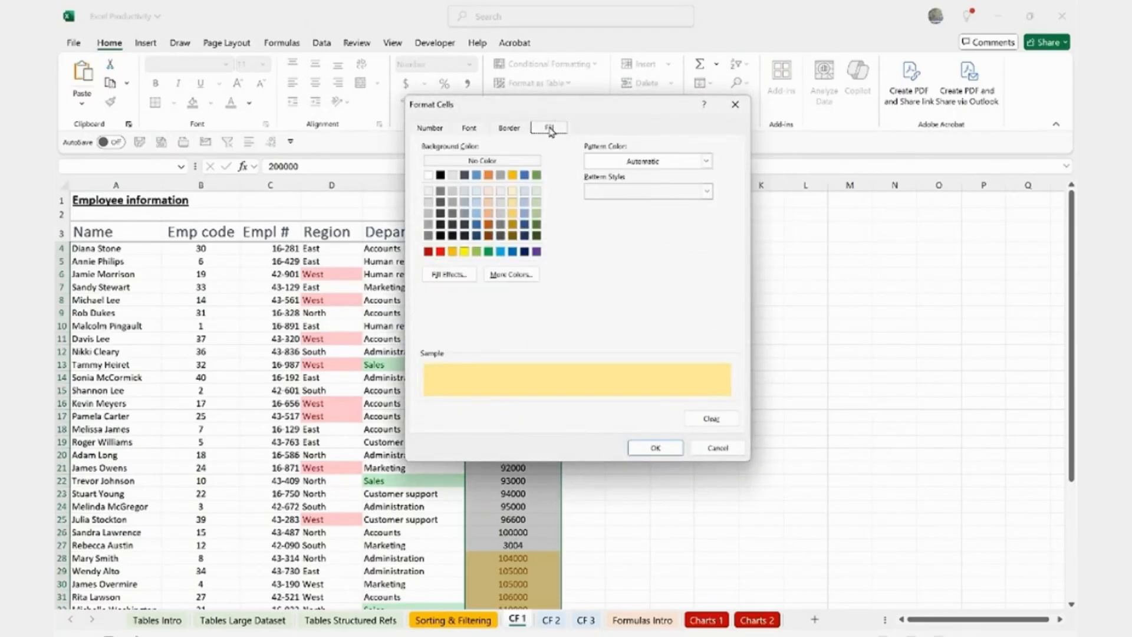
left_click(489, 202)
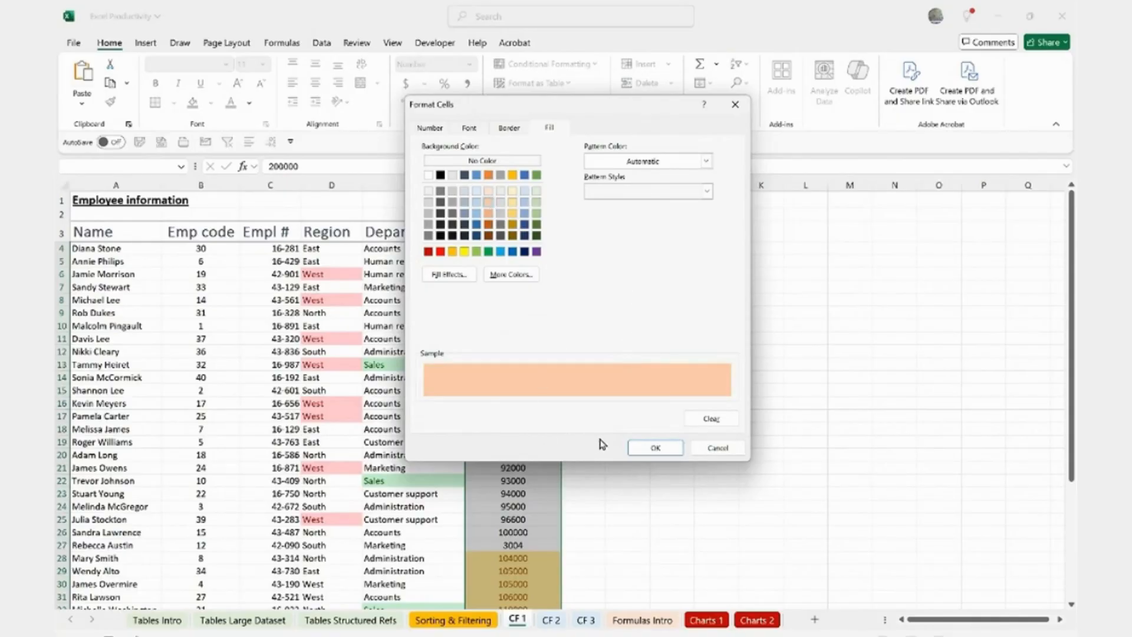
left_click(655, 448)
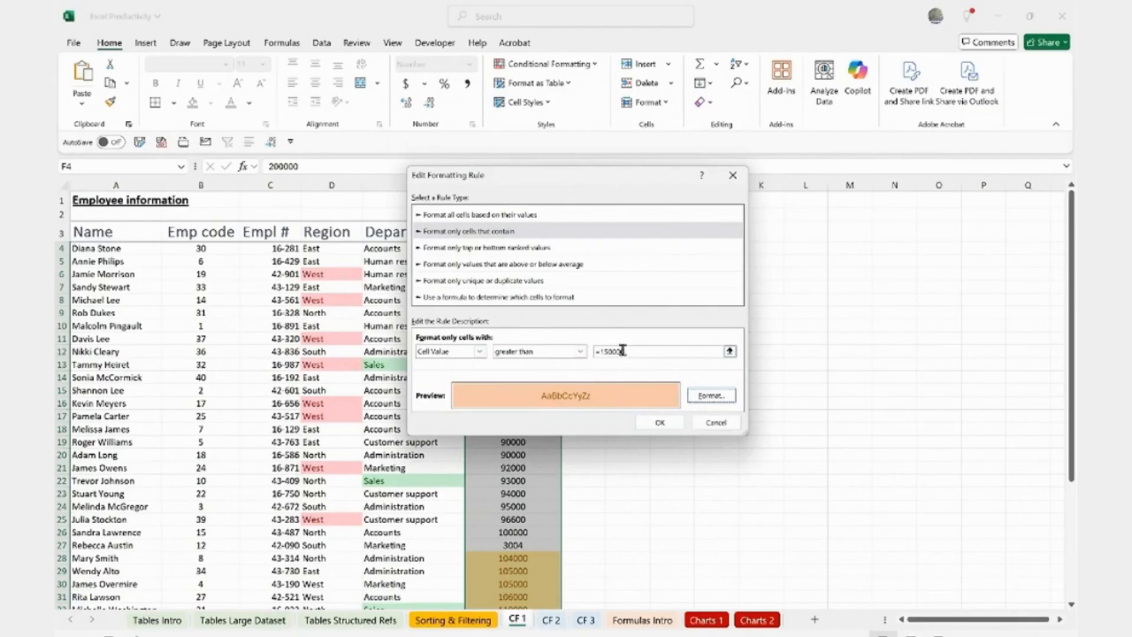
left_click(654, 423)
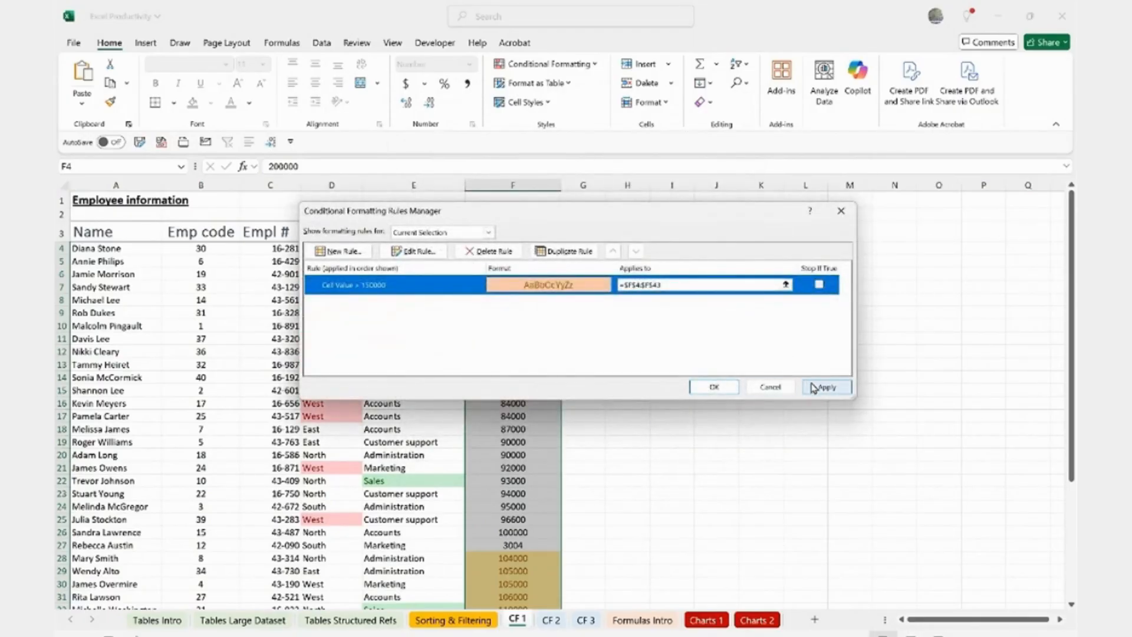
left_click(823, 389)
left_click_drag(584, 212, 613, 68)
left_click(795, 241)
Step: Look through the whole Earning column to check which cells the edited rule highlights
scroll(533, 468, "down", 3)
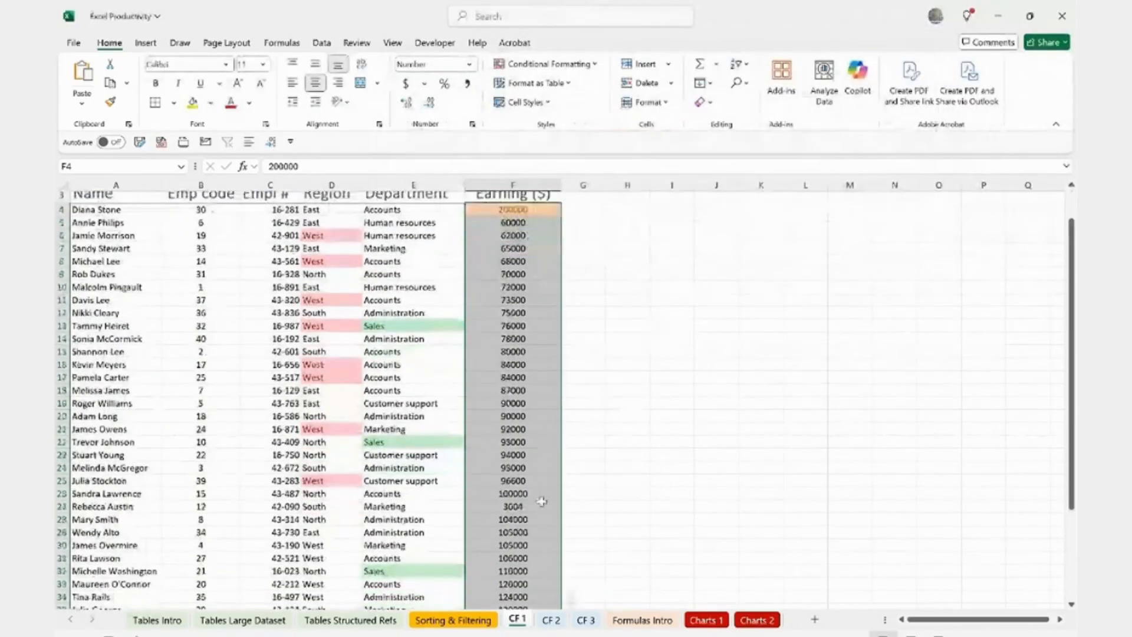
scroll(524, 482, "down", 3)
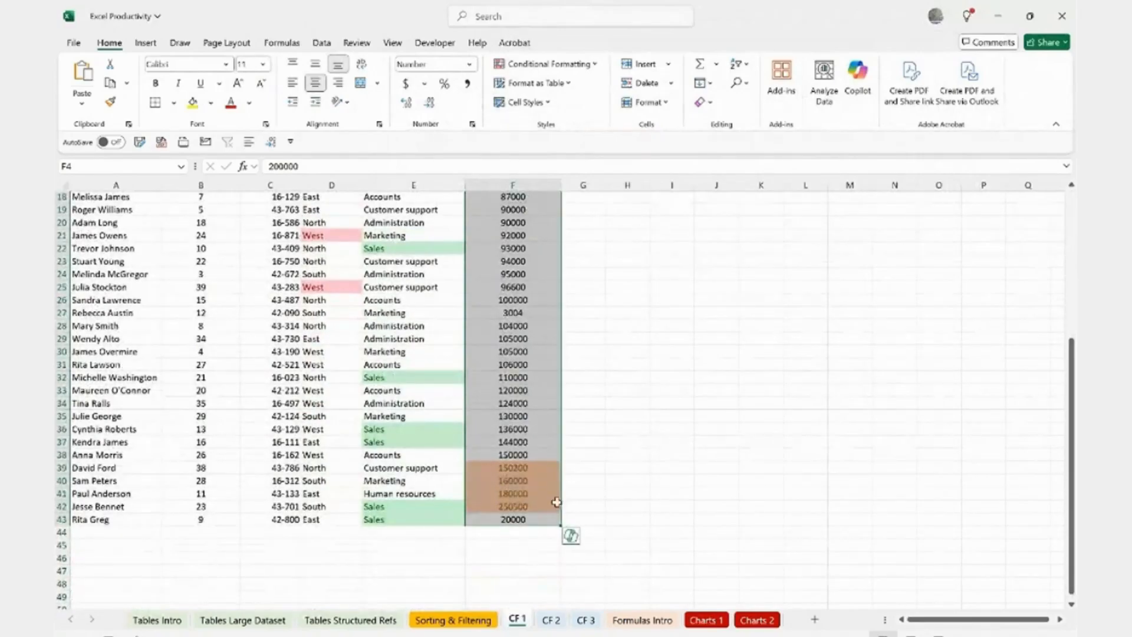
scroll(542, 483, "up", 6)
left_click(514, 442)
scroll(527, 399, "down", 4)
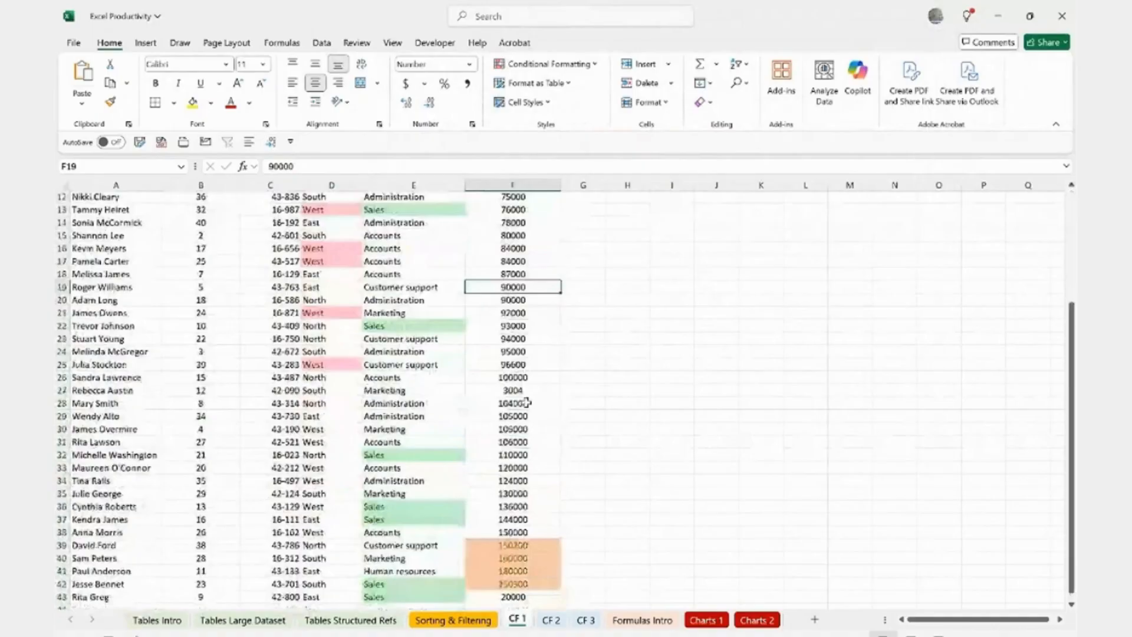
scroll(472, 405, "up", 2)
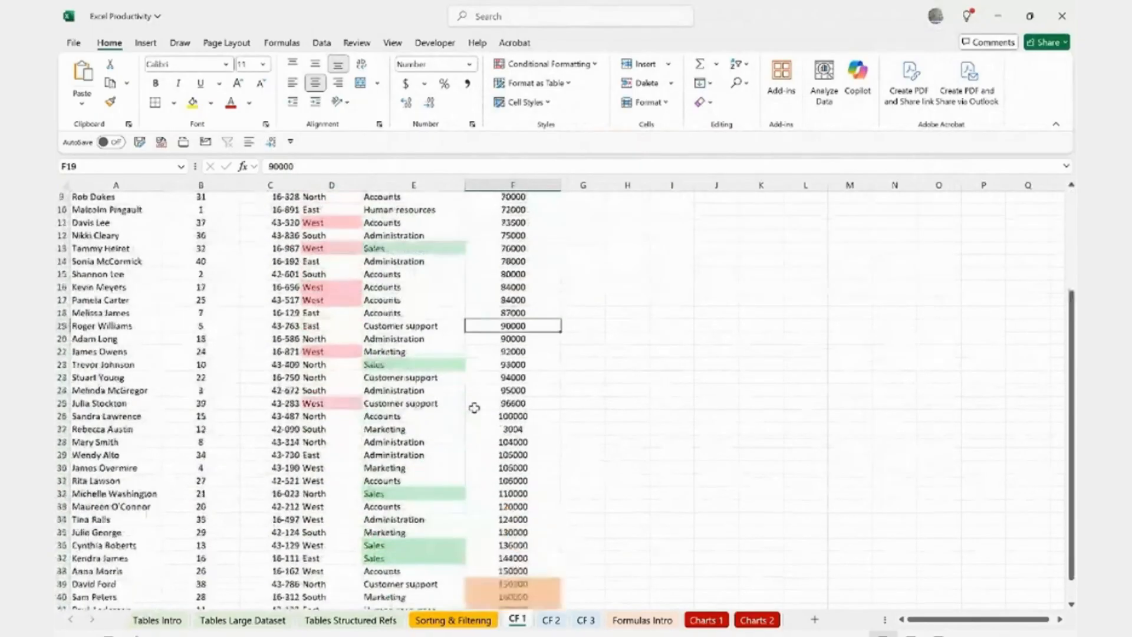
scroll(474, 407, "up", 1)
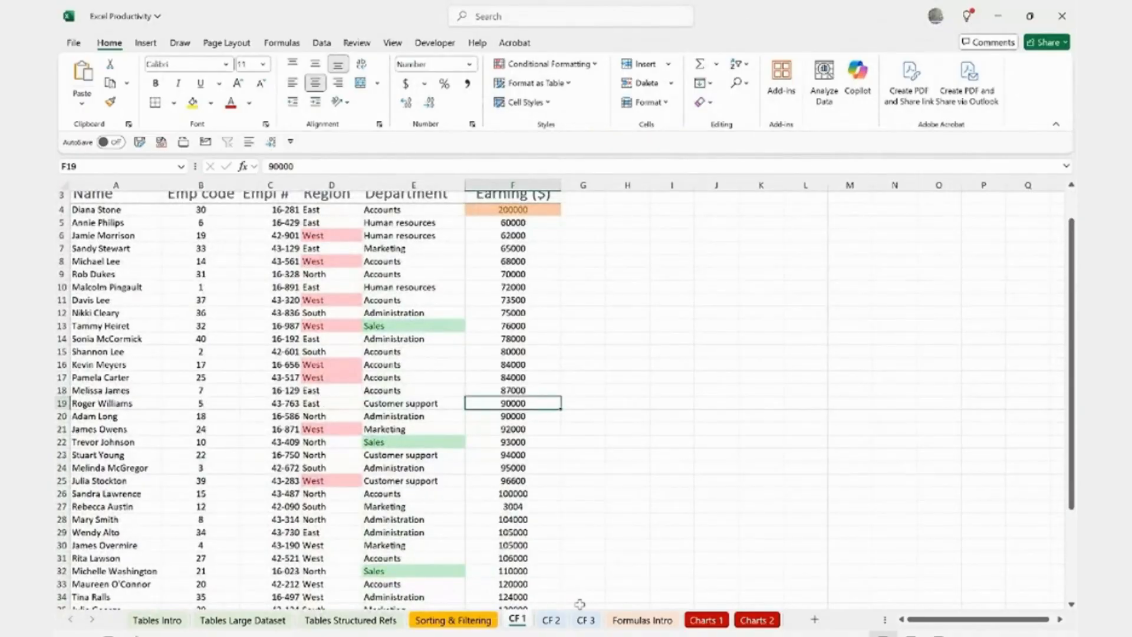
Step: On the CF 2 sheet, apply the 3 Symbols (Circled) icon set to all Bars values from B2 down
left_click(551, 619)
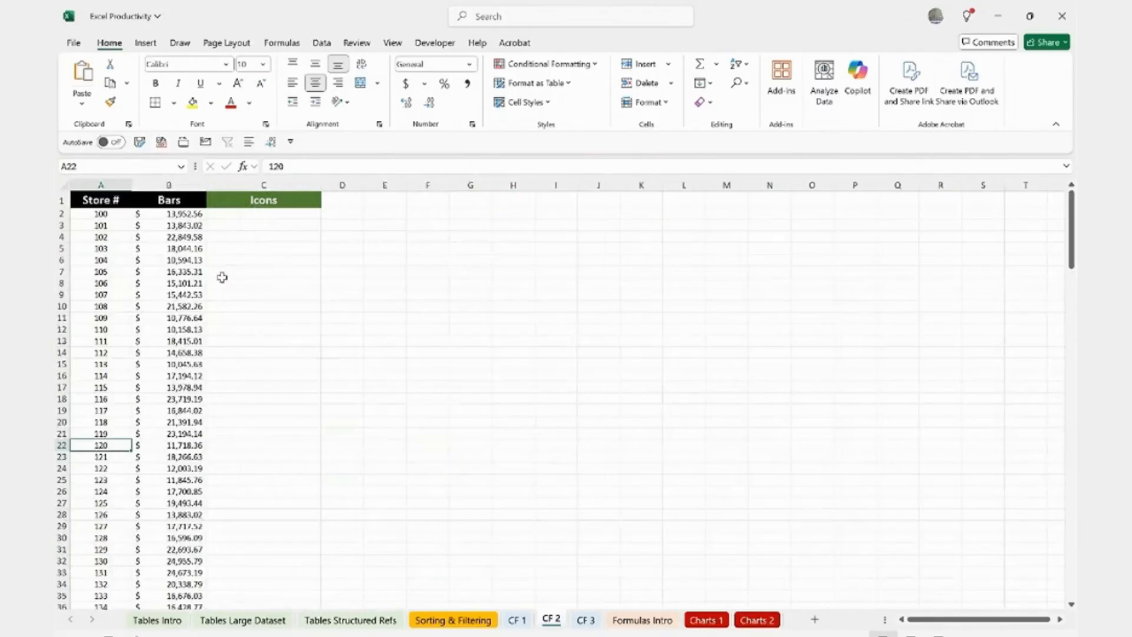
left_click(168, 216)
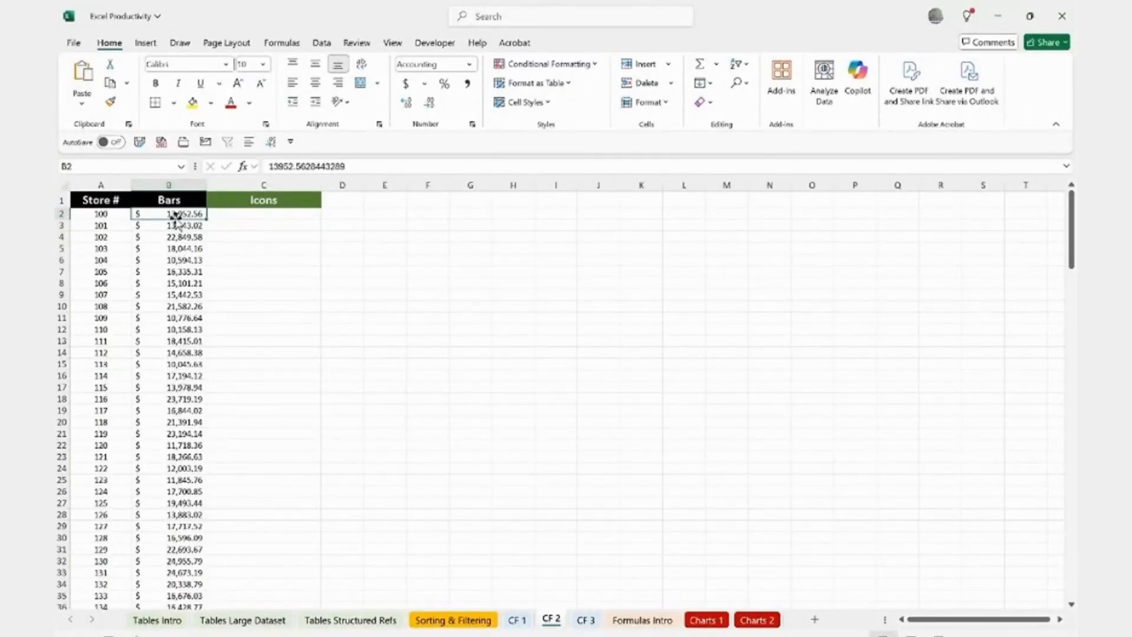
key("ctrl+shift+Down")
scroll(236, 342, "up", 10)
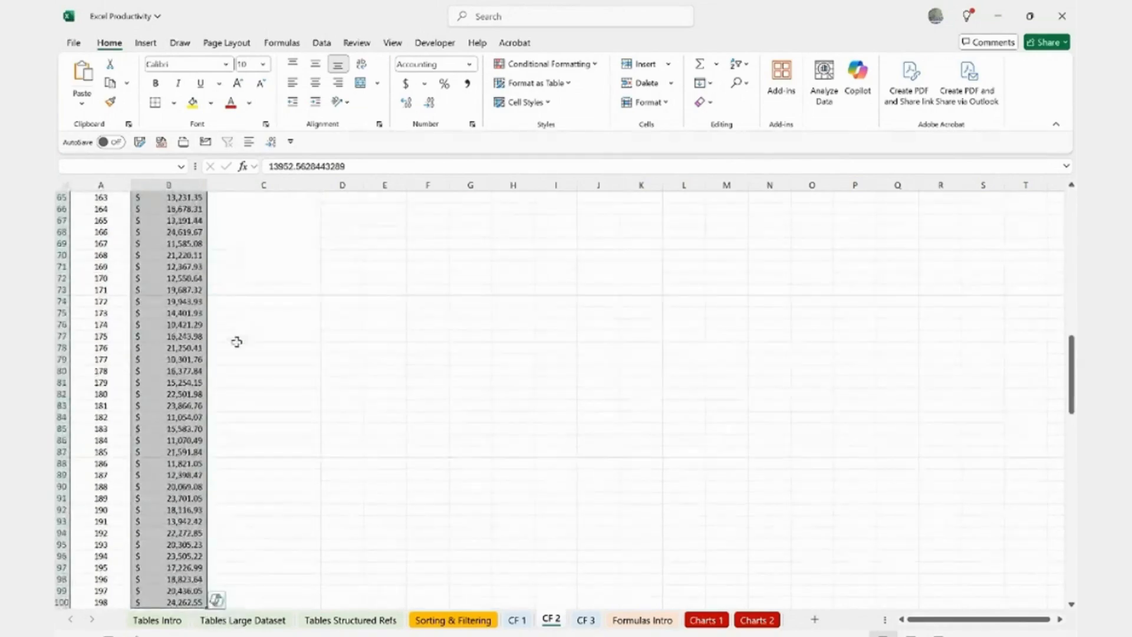
scroll(224, 312, "up", 11)
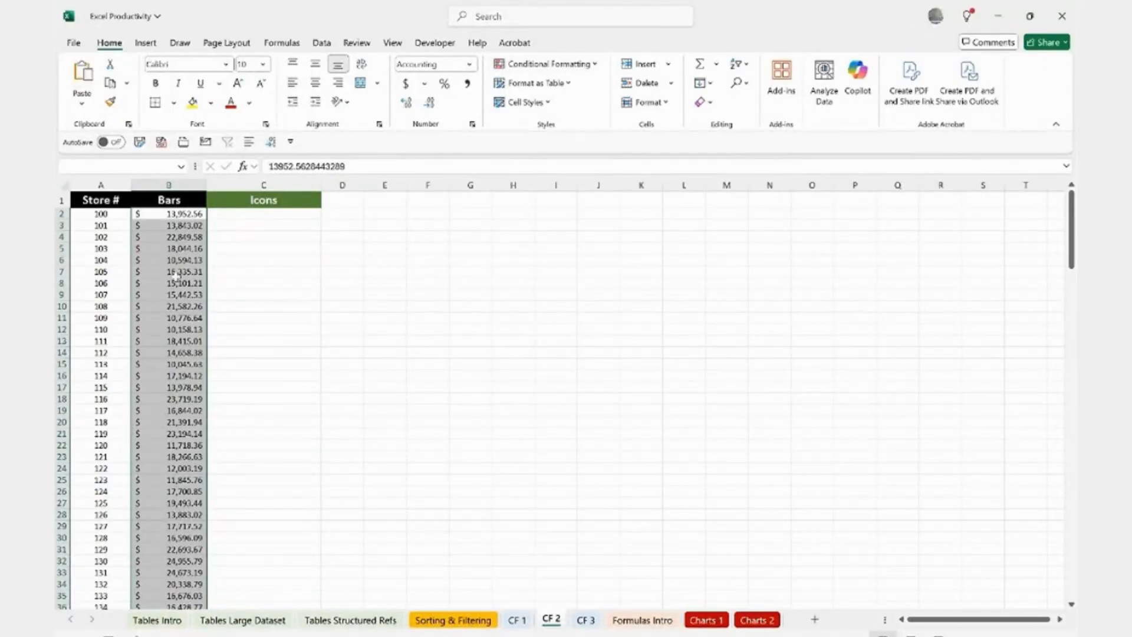
left_click(568, 65)
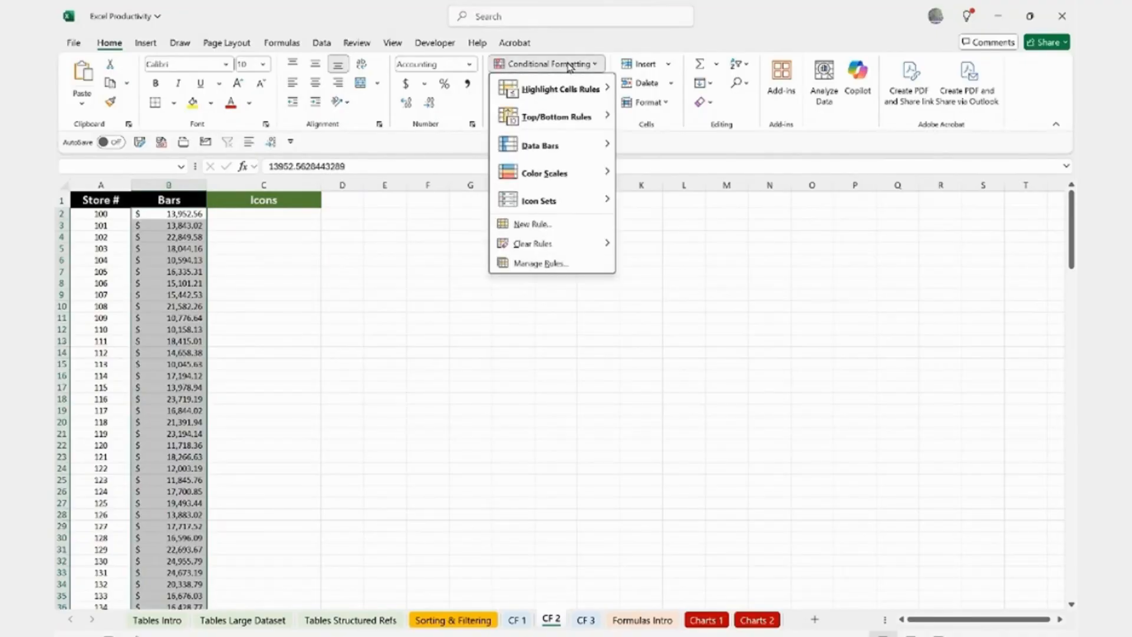
mouse_move(518, 155)
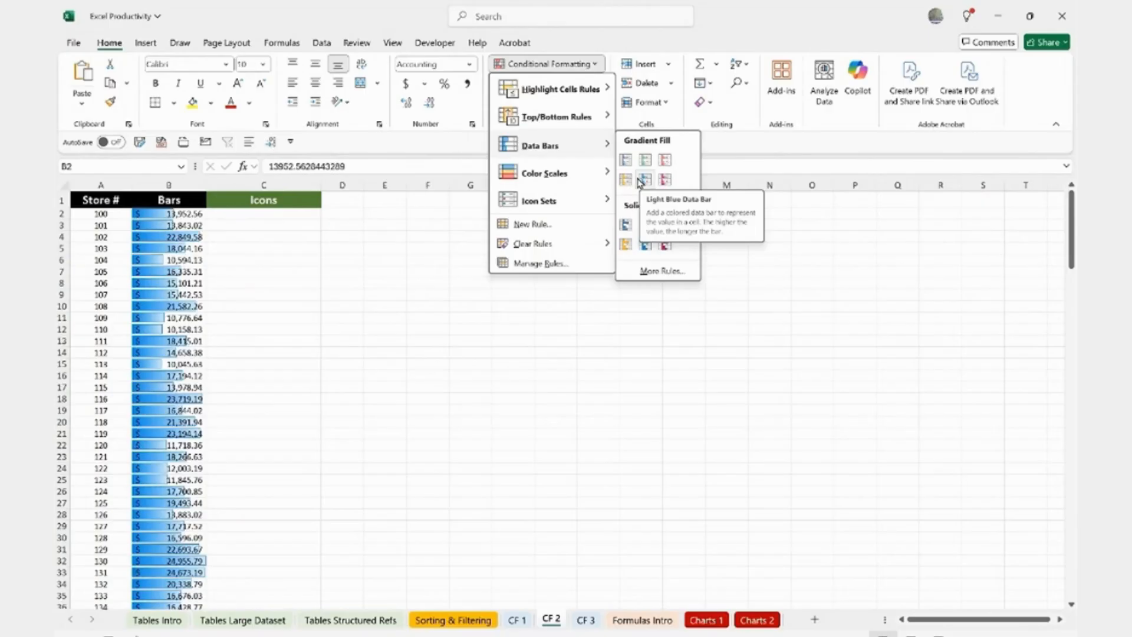
mouse_move(549, 175)
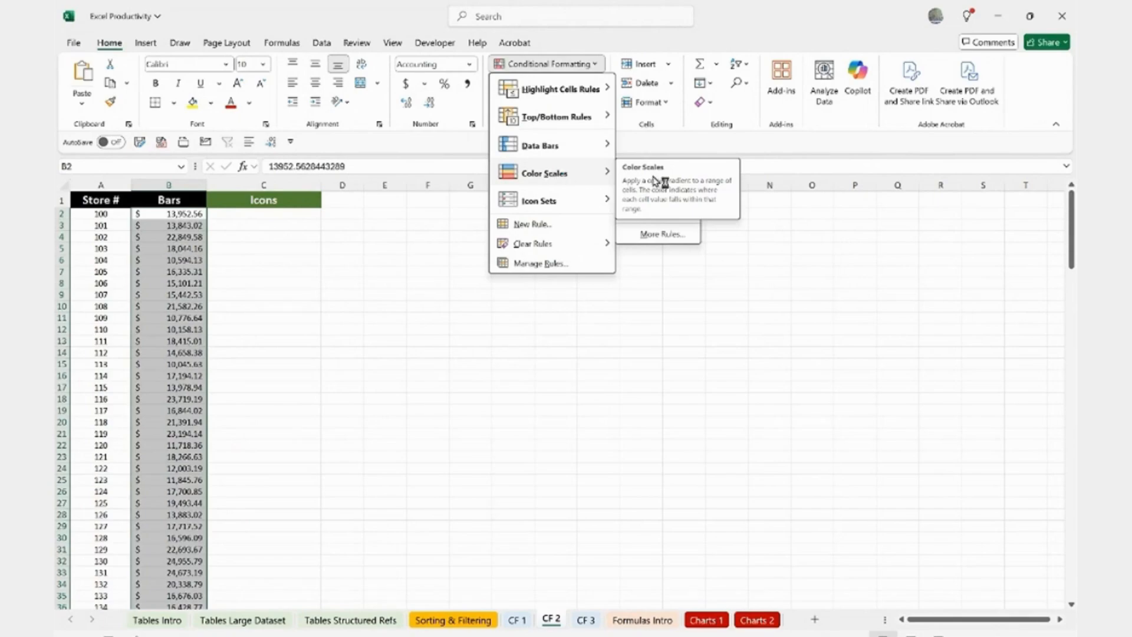
mouse_move(558, 145)
mouse_move(567, 168)
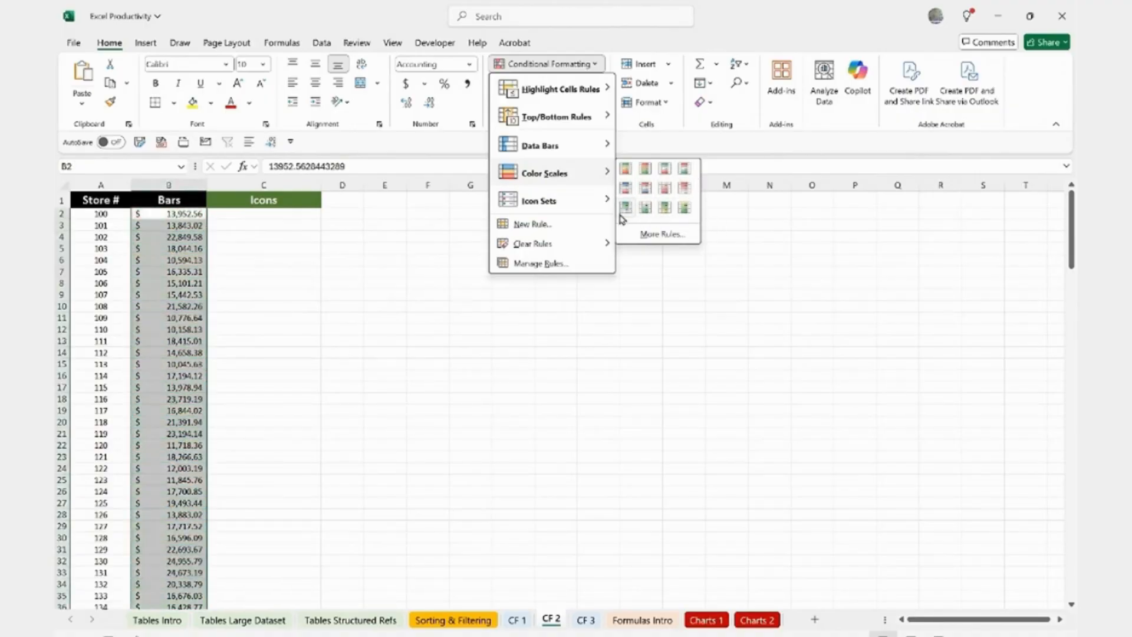
mouse_move(556, 203)
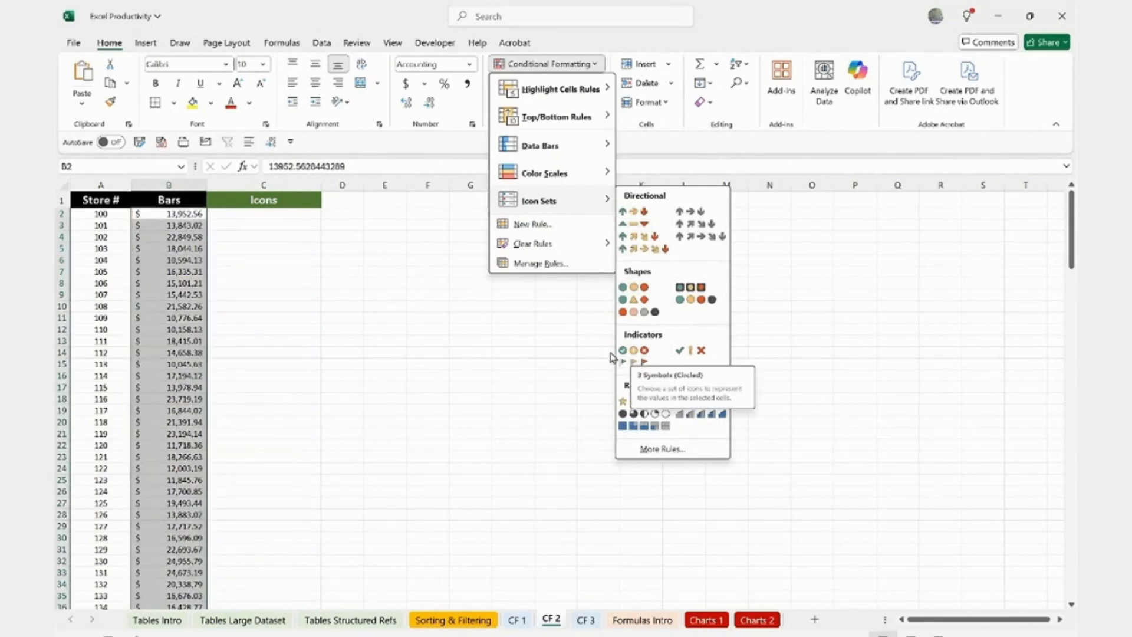
left_click(644, 352)
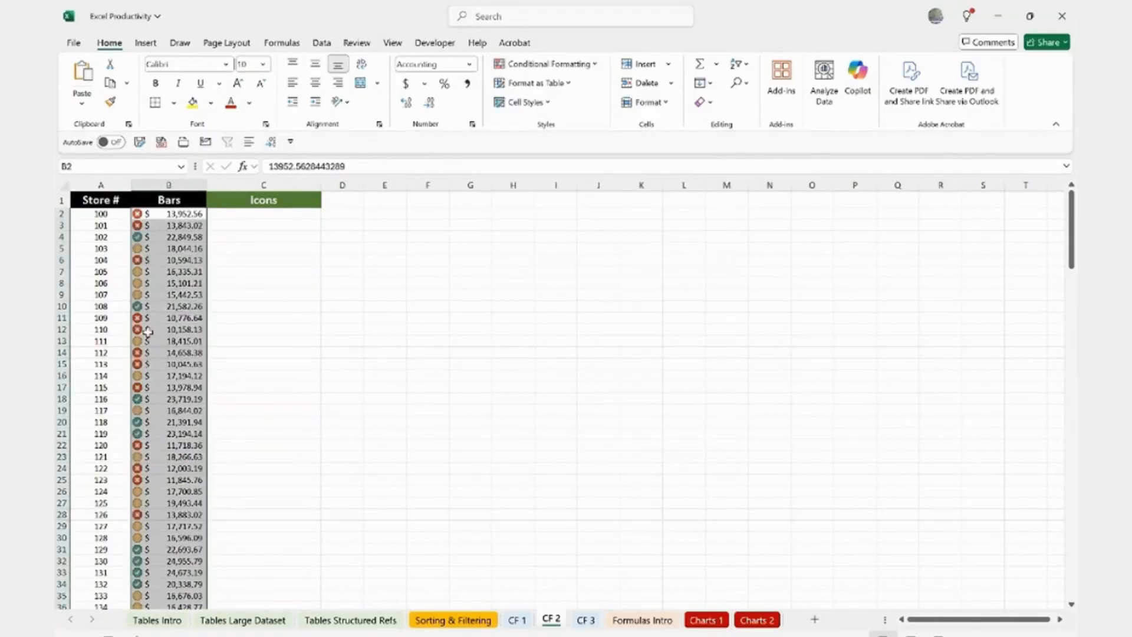
Step: Edit the Bars column's icon set rule through the Rules Manager, changing the icon for values under 33 percent to a red diamond
left_click(201, 305)
left_click(192, 364)
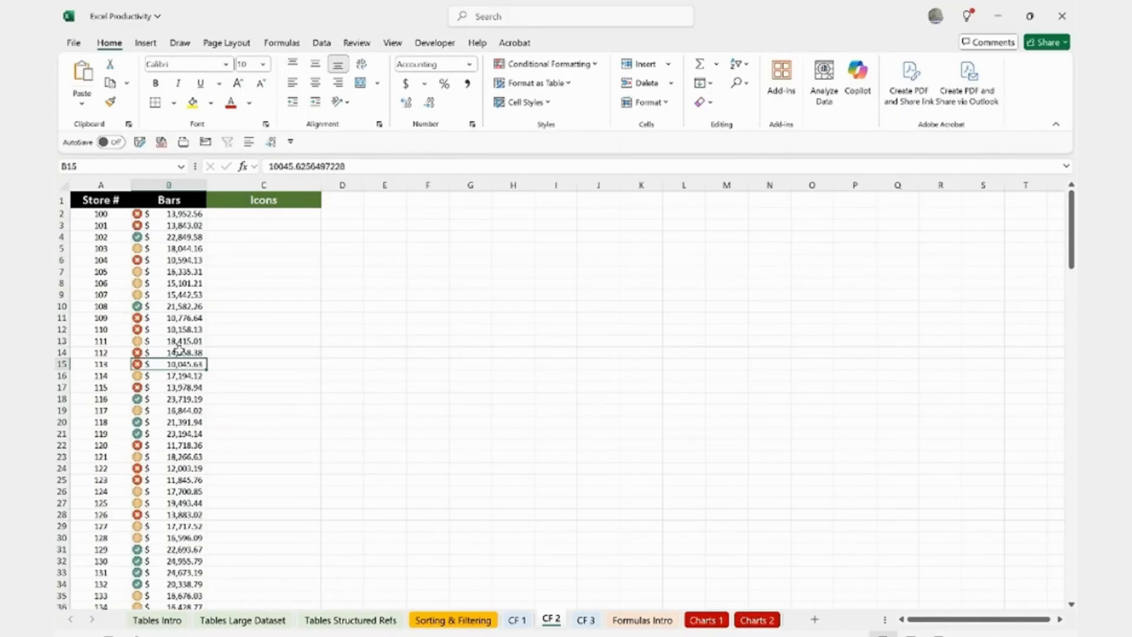
left_click(168, 249)
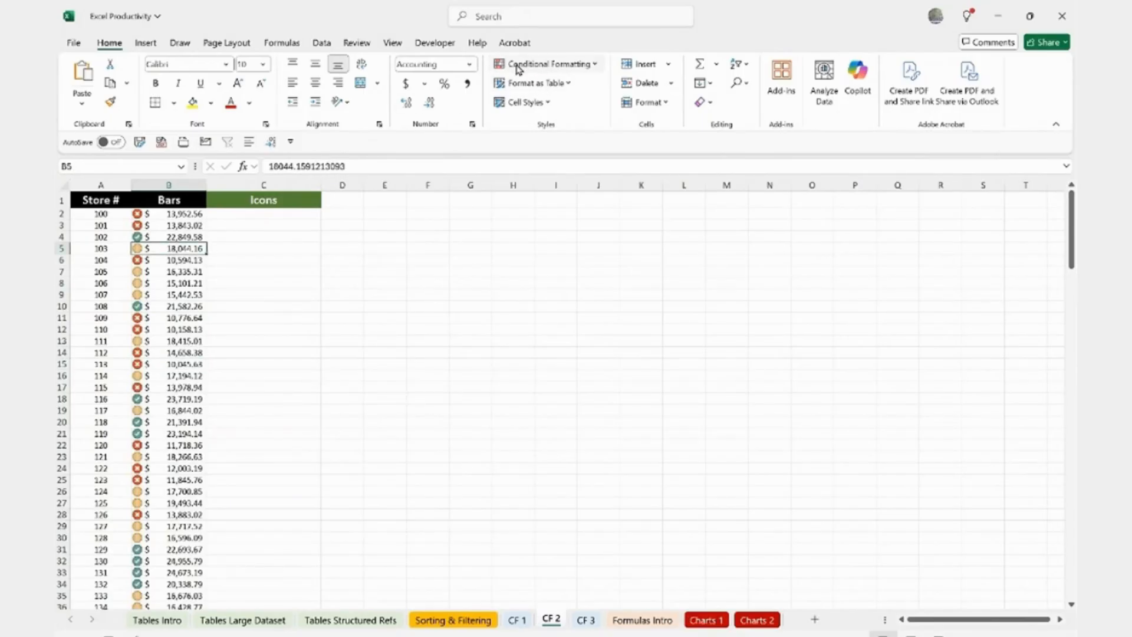
left_click(518, 66)
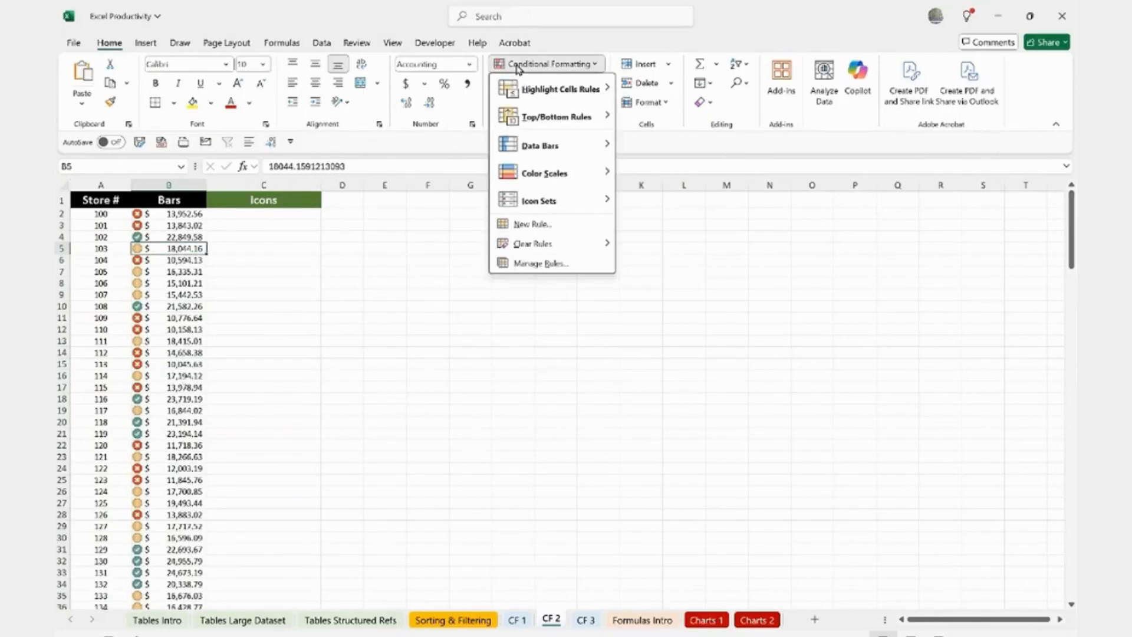
left_click(522, 265)
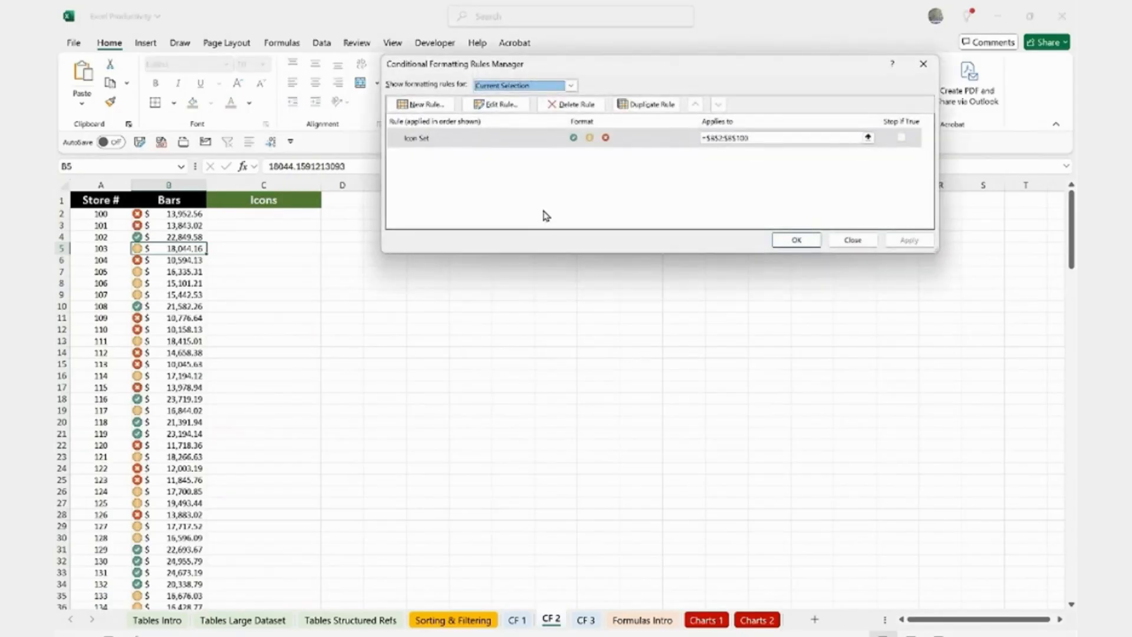
left_click(502, 140)
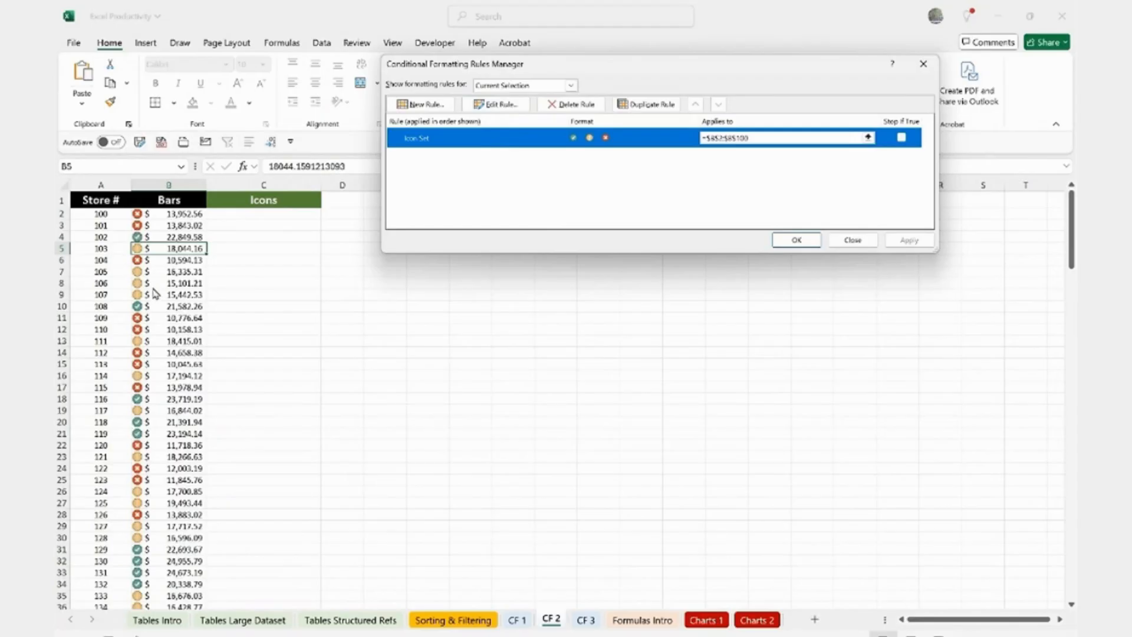
left_click(499, 112)
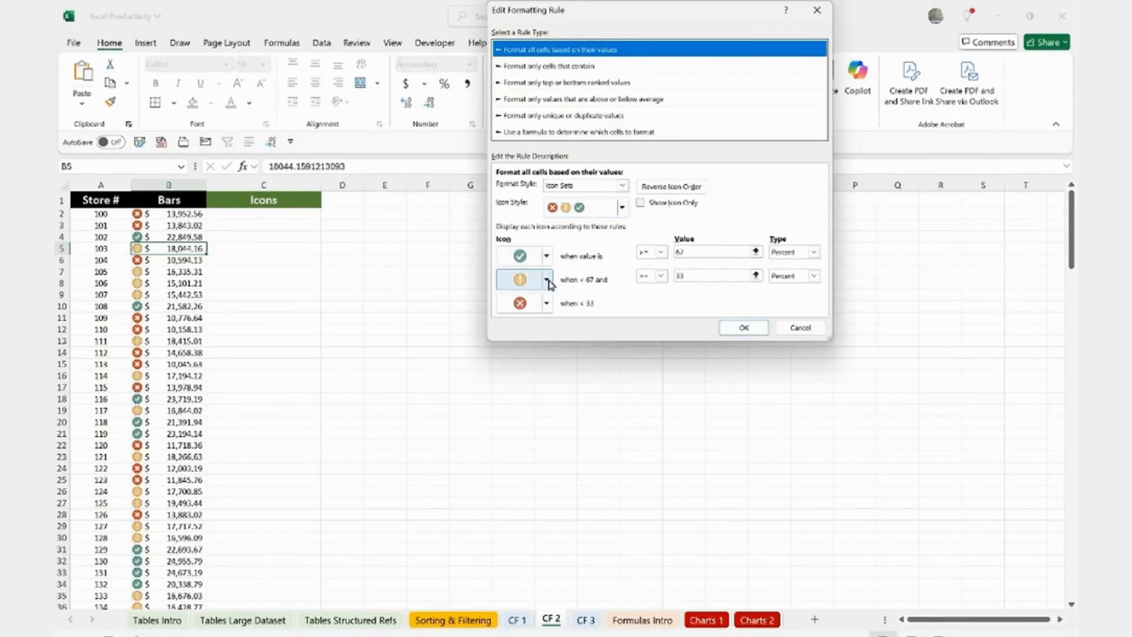
left_click(547, 304)
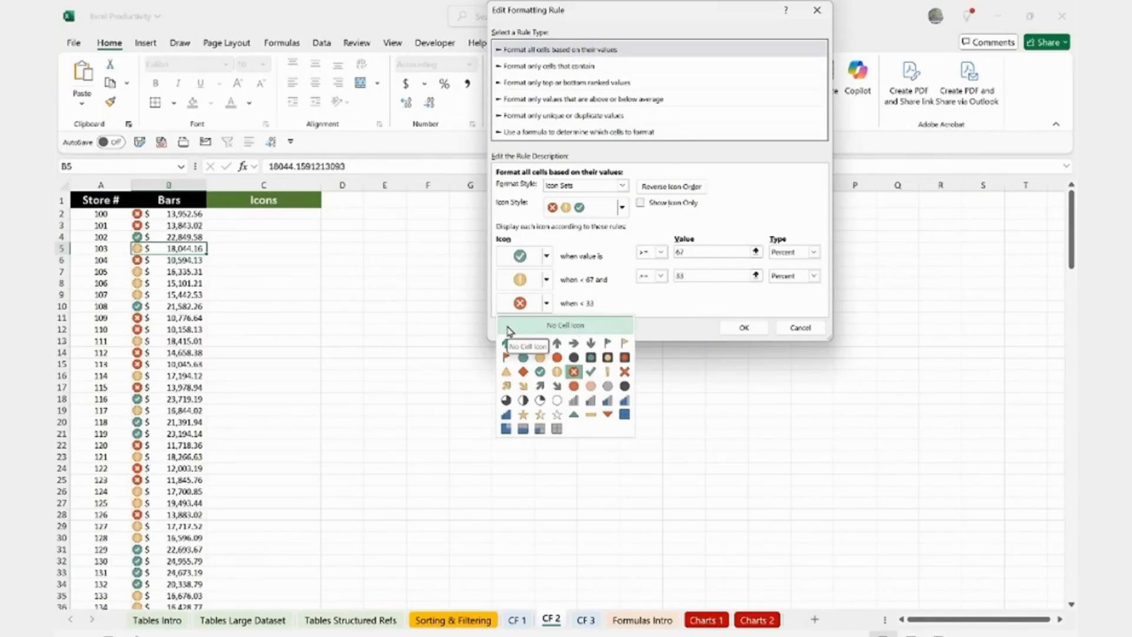
left_click(522, 372)
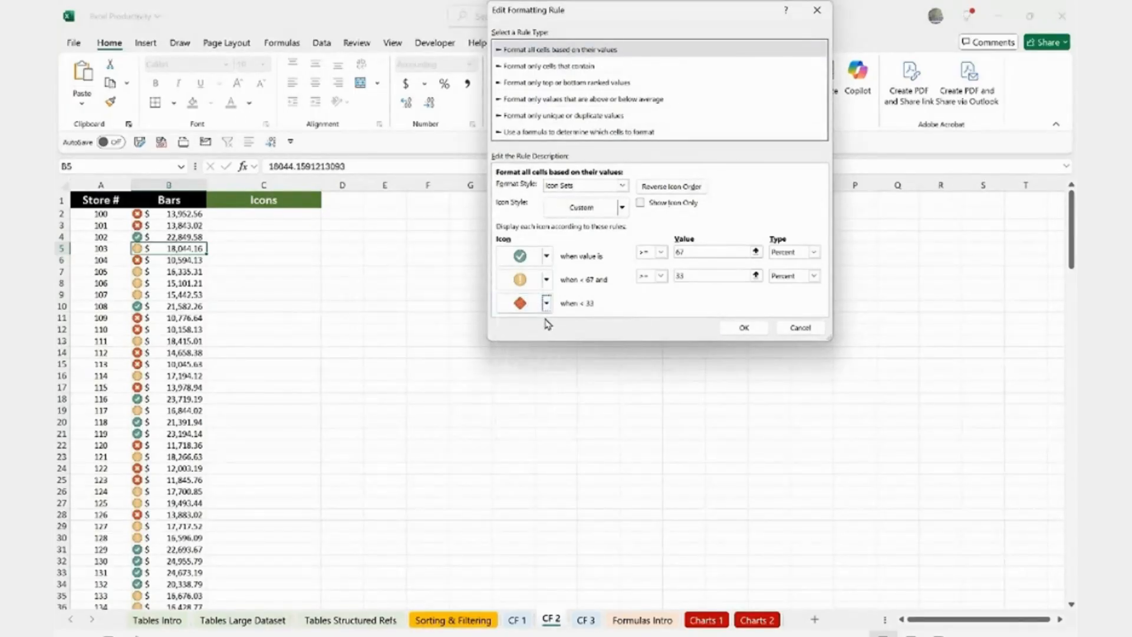
Step: Change the rule's middle icon to the rimmed Yellow Traffic Light and apply the edited rule to the Bars column
left_click(547, 281)
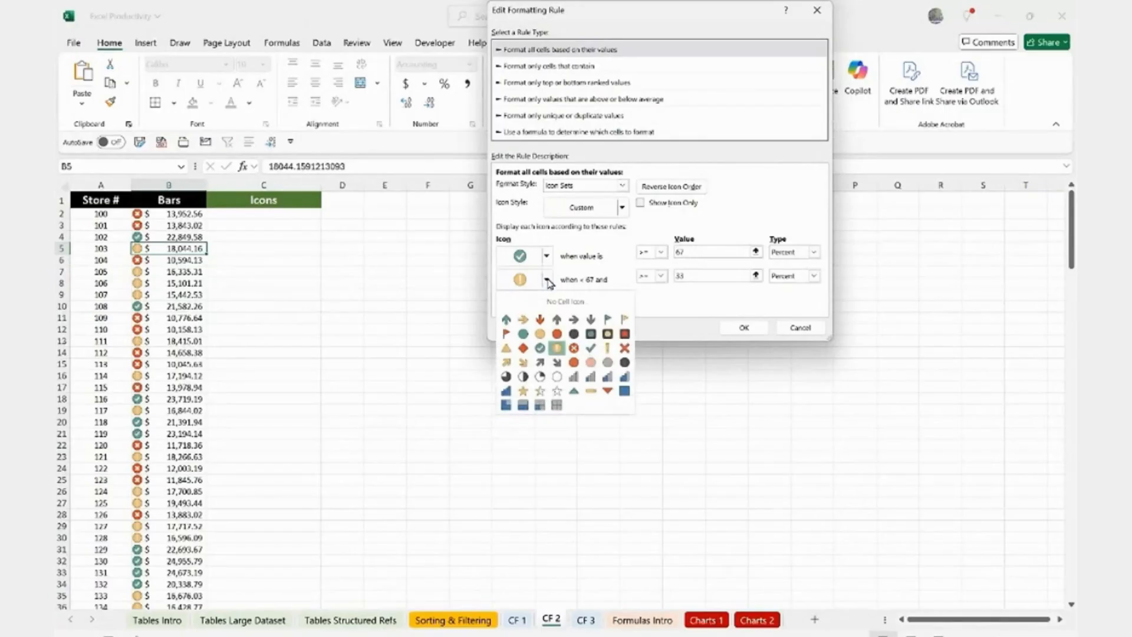
left_click(607, 335)
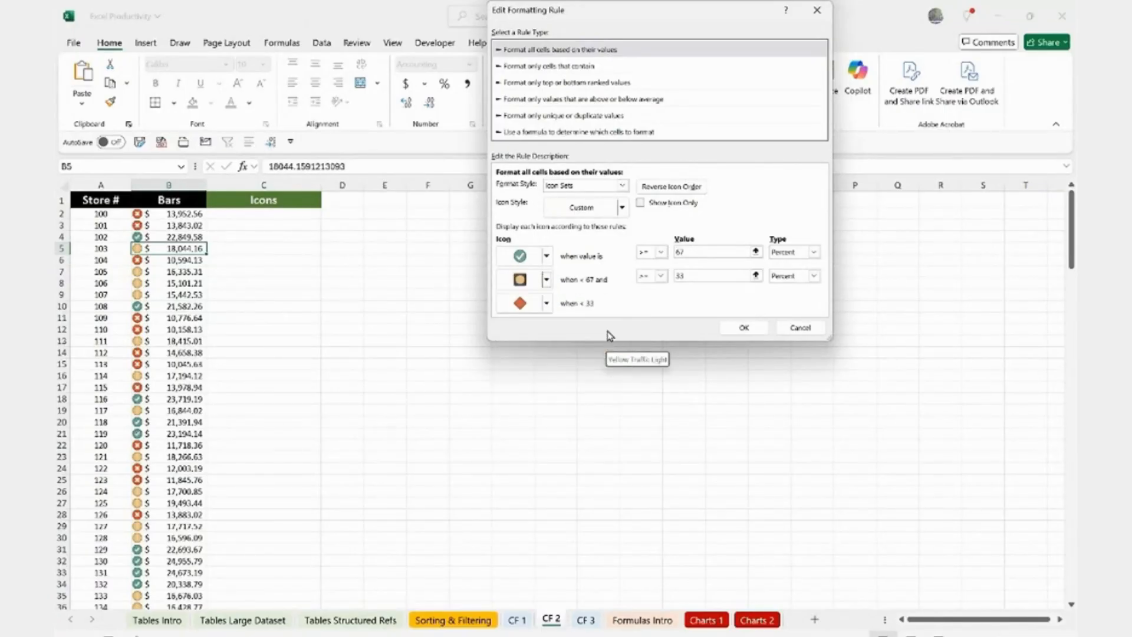
left_click(742, 327)
left_click(905, 242)
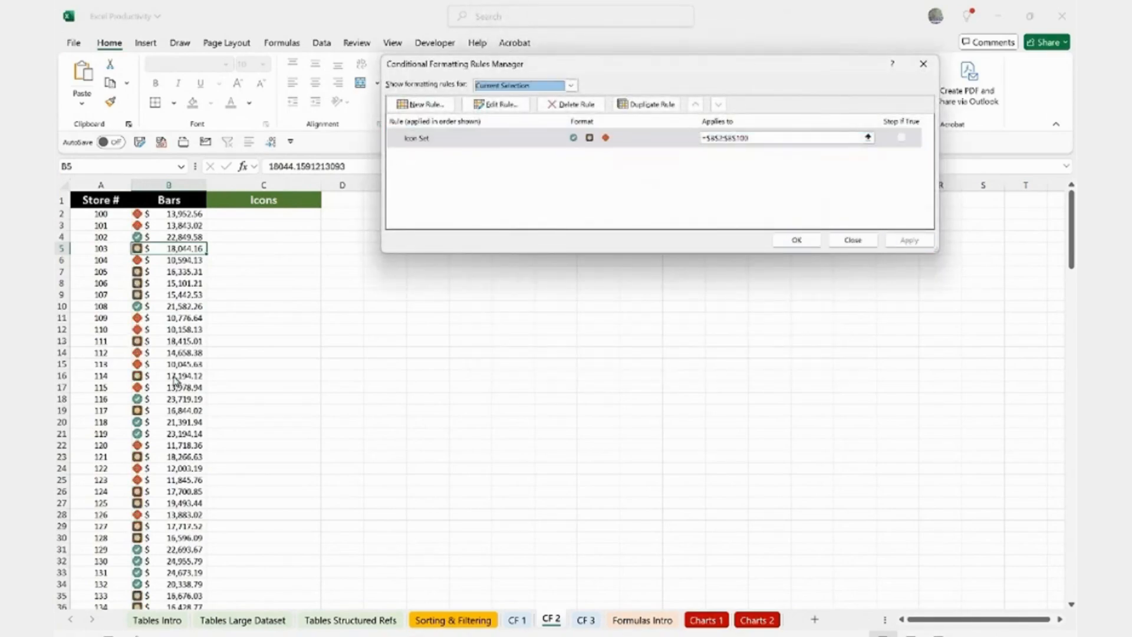
left_click(795, 239)
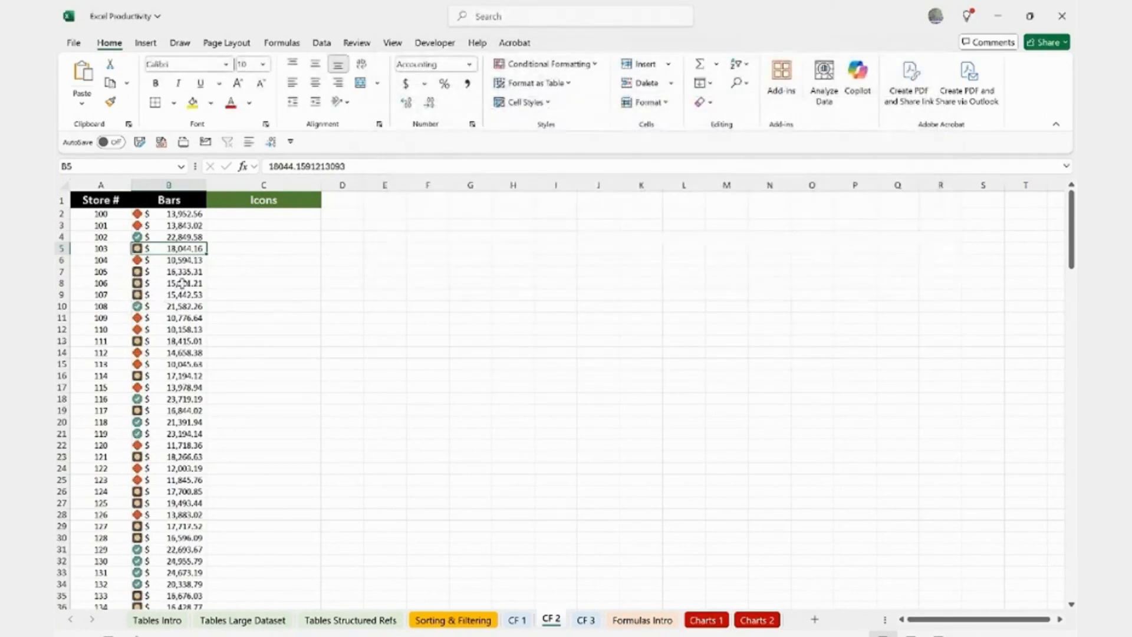
left_click(179, 282)
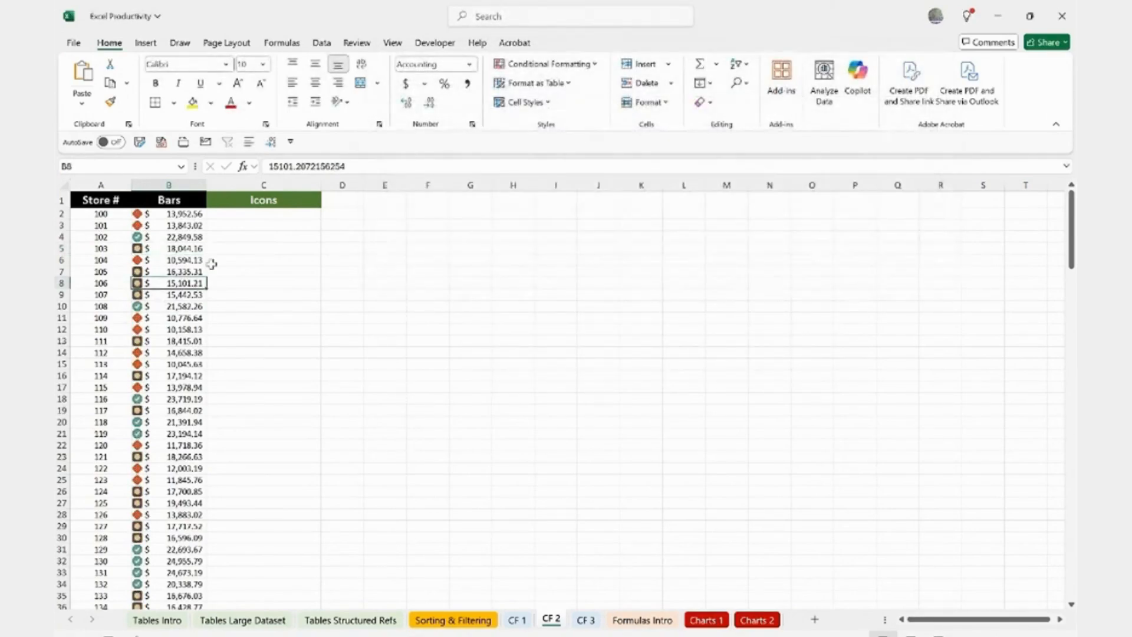
left_click(532, 66)
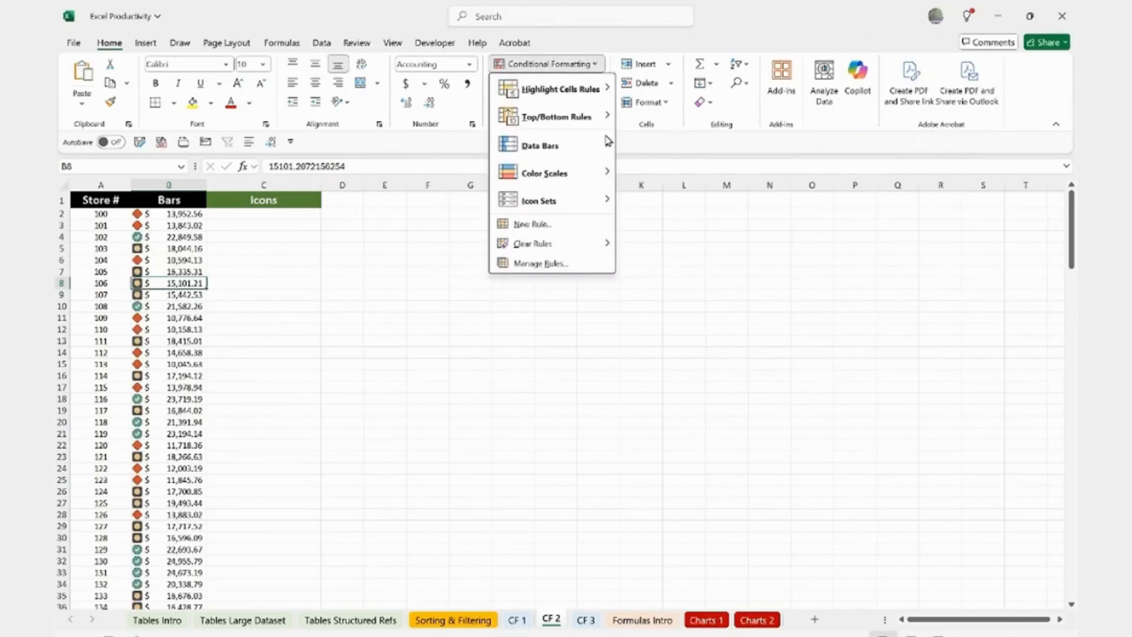
left_click(646, 148)
Step: On the CF 3 sheet, start a new formatting rule for B2:G16 that formats only cells containing Blanks
left_click(584, 620)
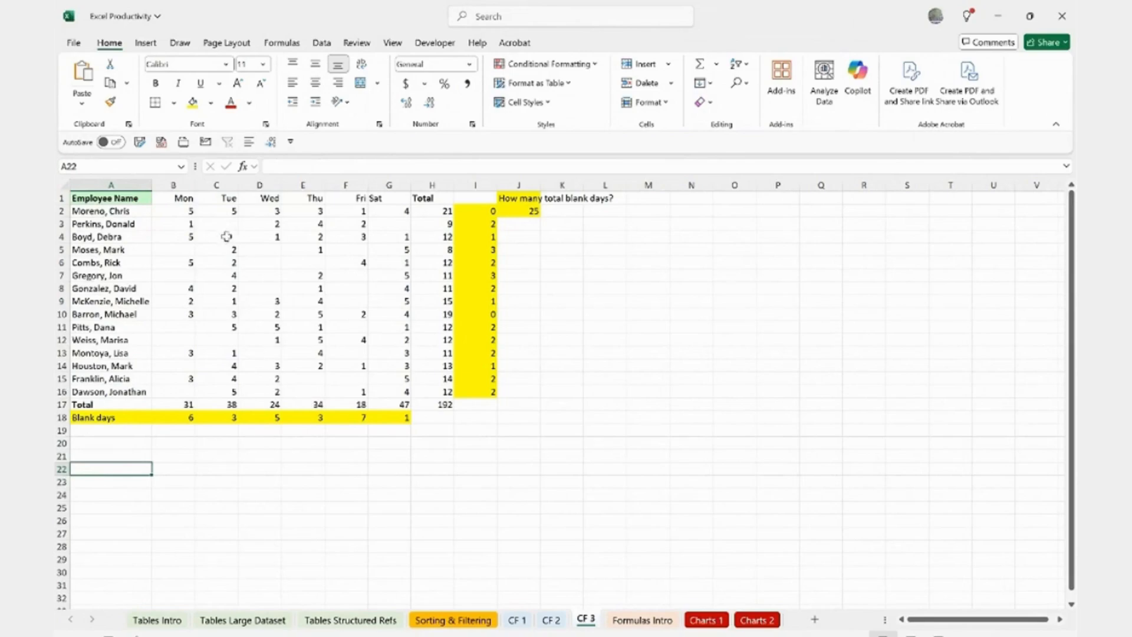
left_click_drag(179, 212, 401, 392)
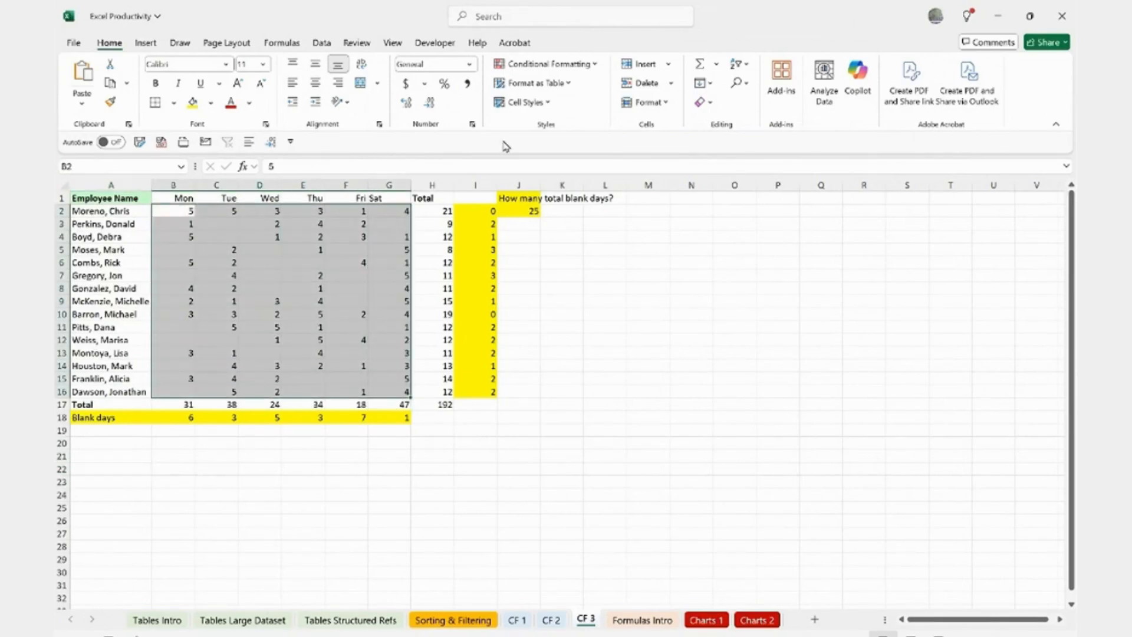
left_click(539, 66)
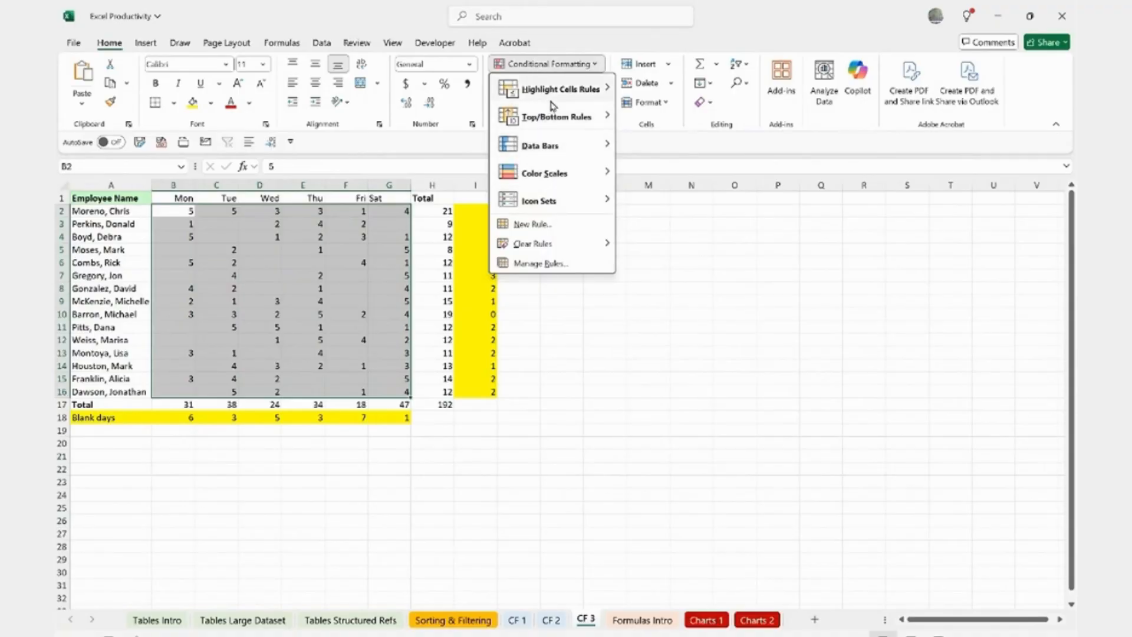
left_click(537, 231)
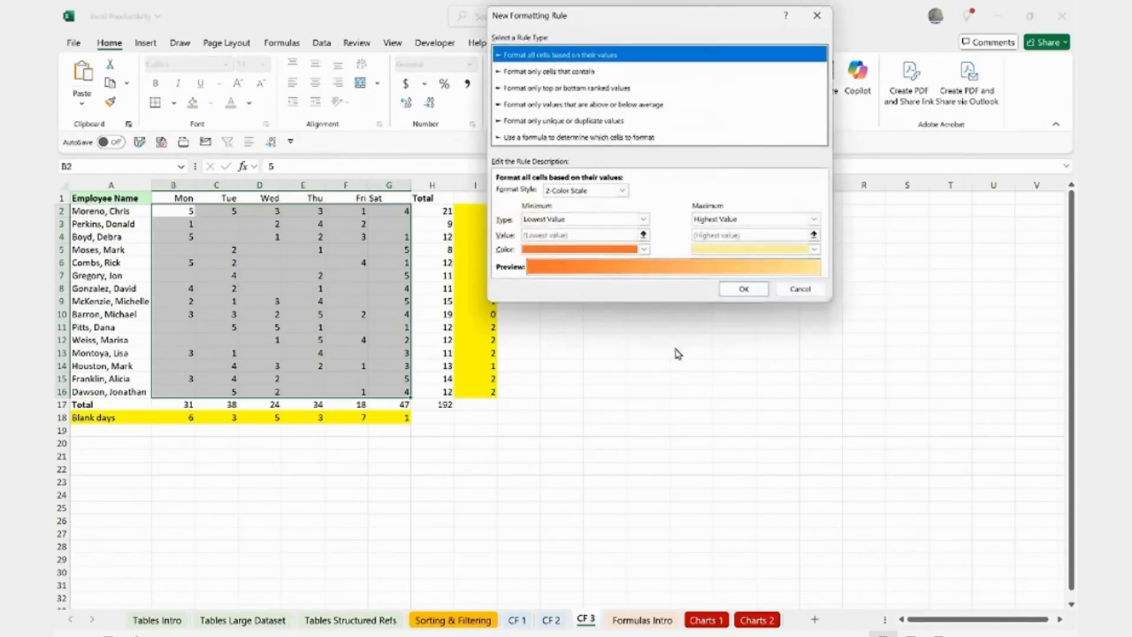
left_click(529, 72)
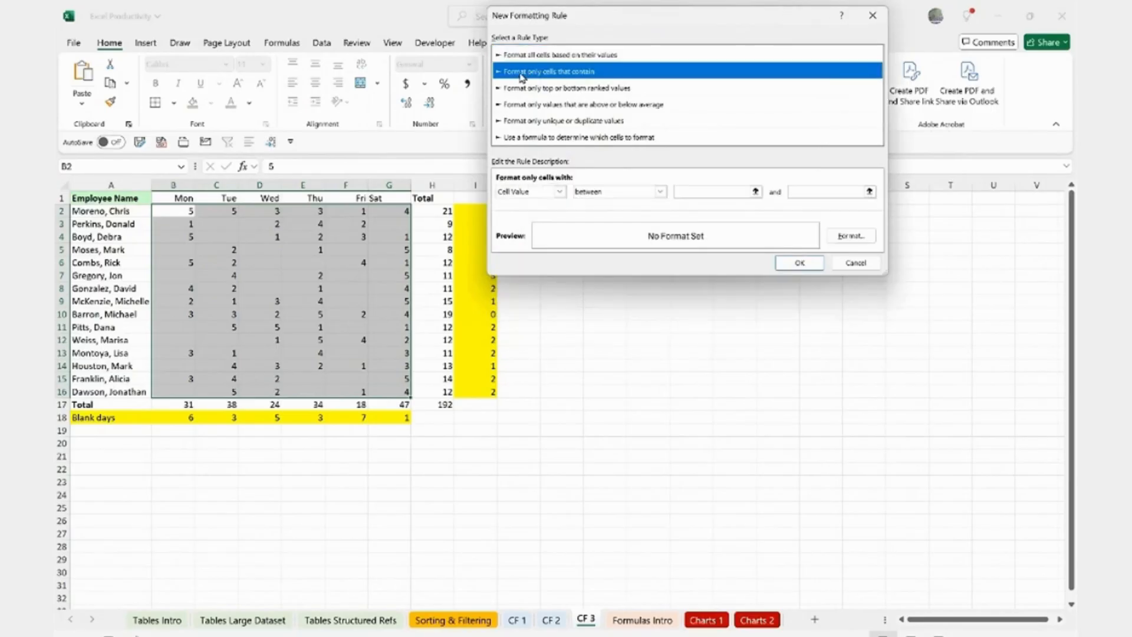
left_click(559, 192)
left_click(518, 232)
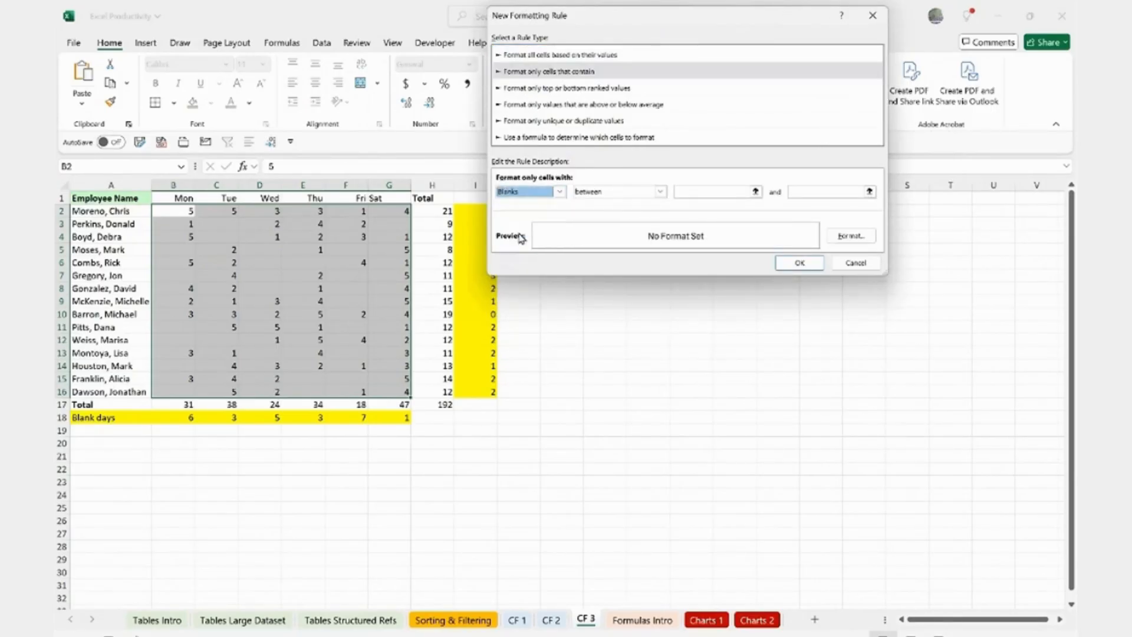
left_click_drag(597, 26, 567, 107)
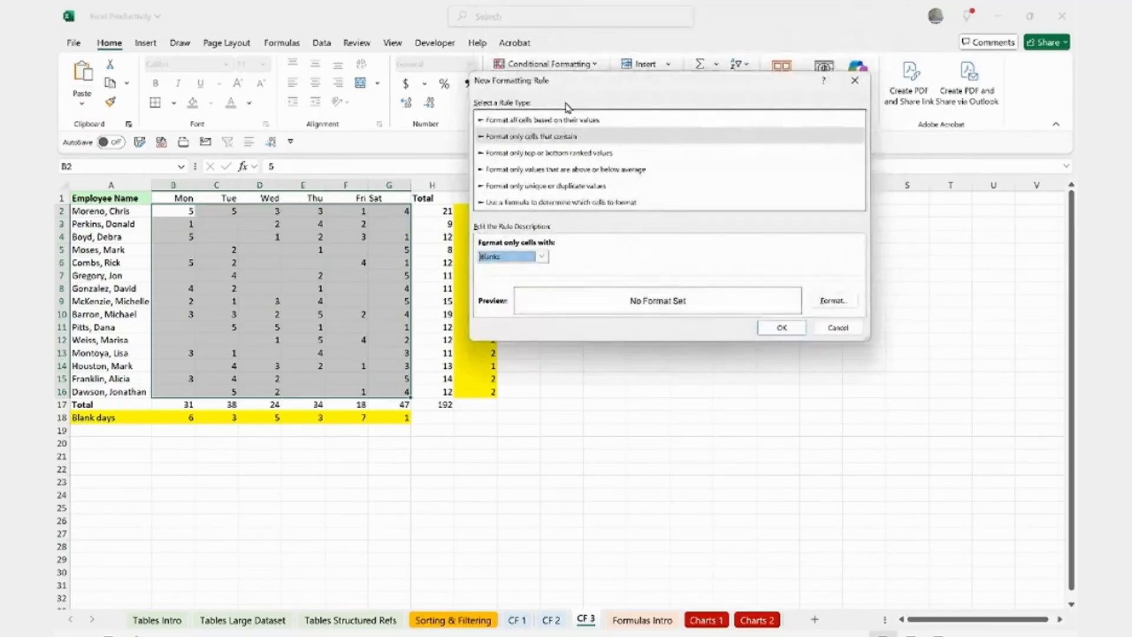
key("ctrl+1")
left_click(553, 150)
left_click_drag(402, 133, 317, 171)
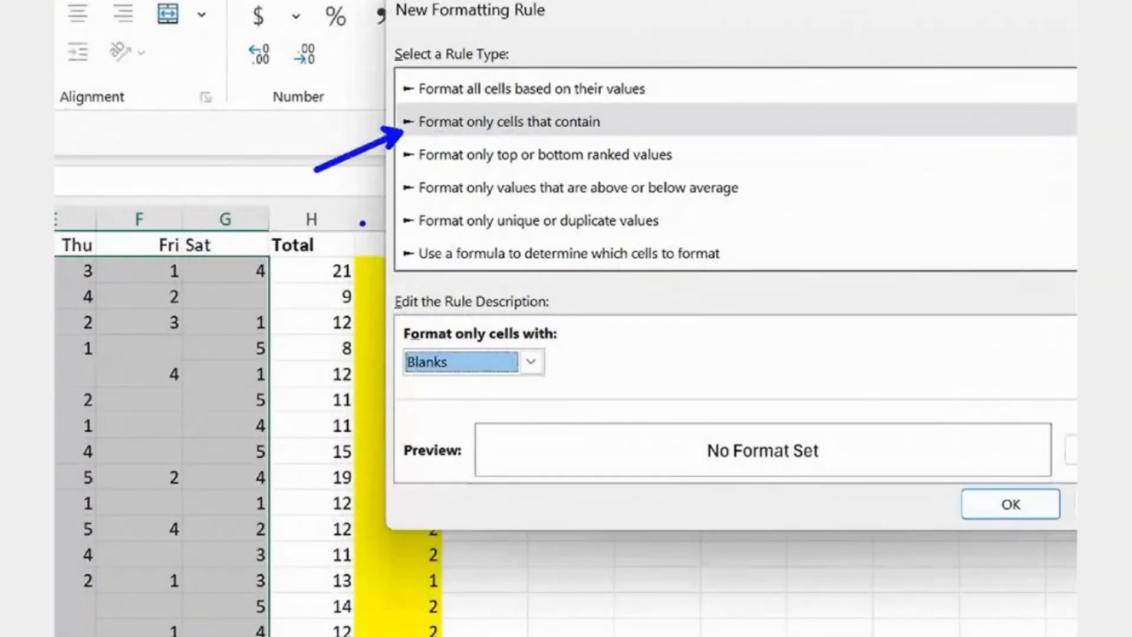
left_click_drag(398, 381, 287, 409)
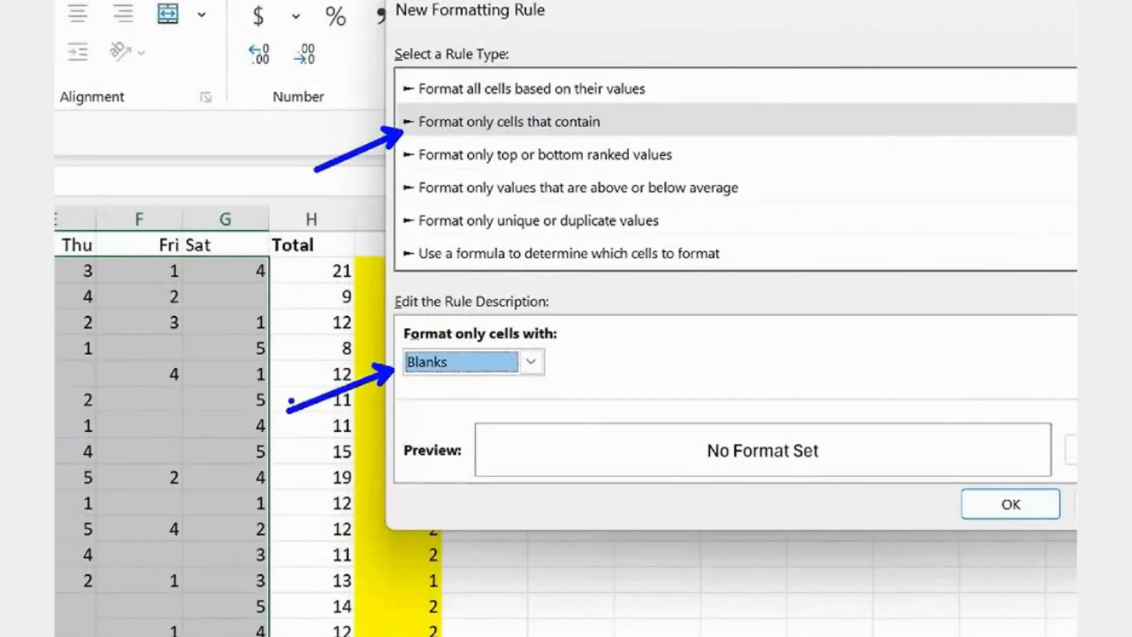
key("Escape")
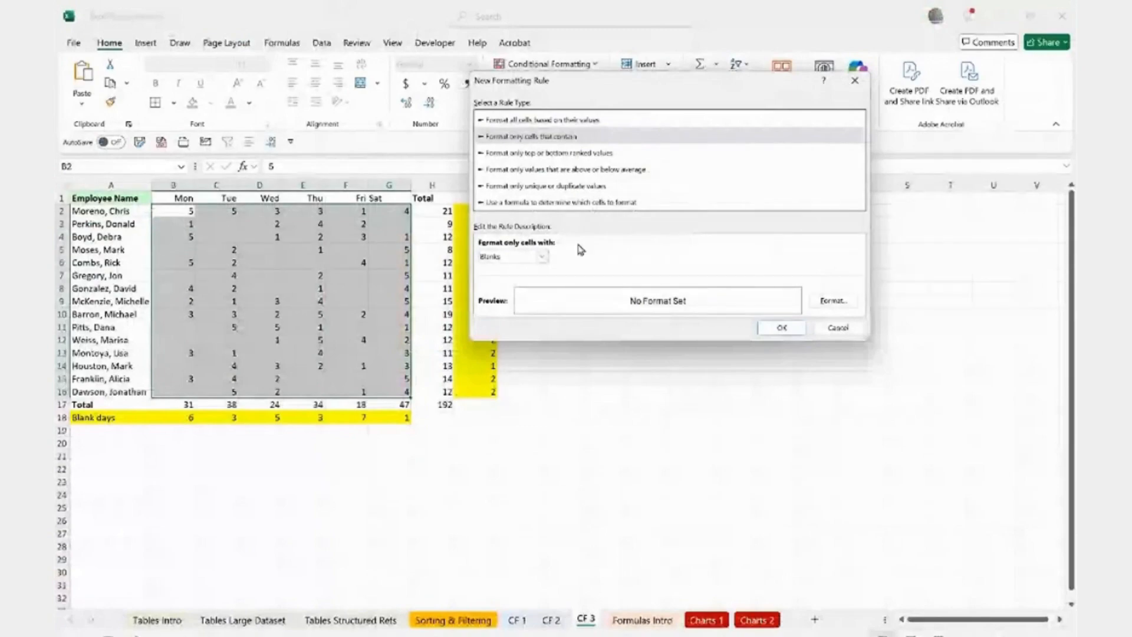
Step: Give the blanks rule a red fill and apply it to the weekday grid
left_click(839, 308)
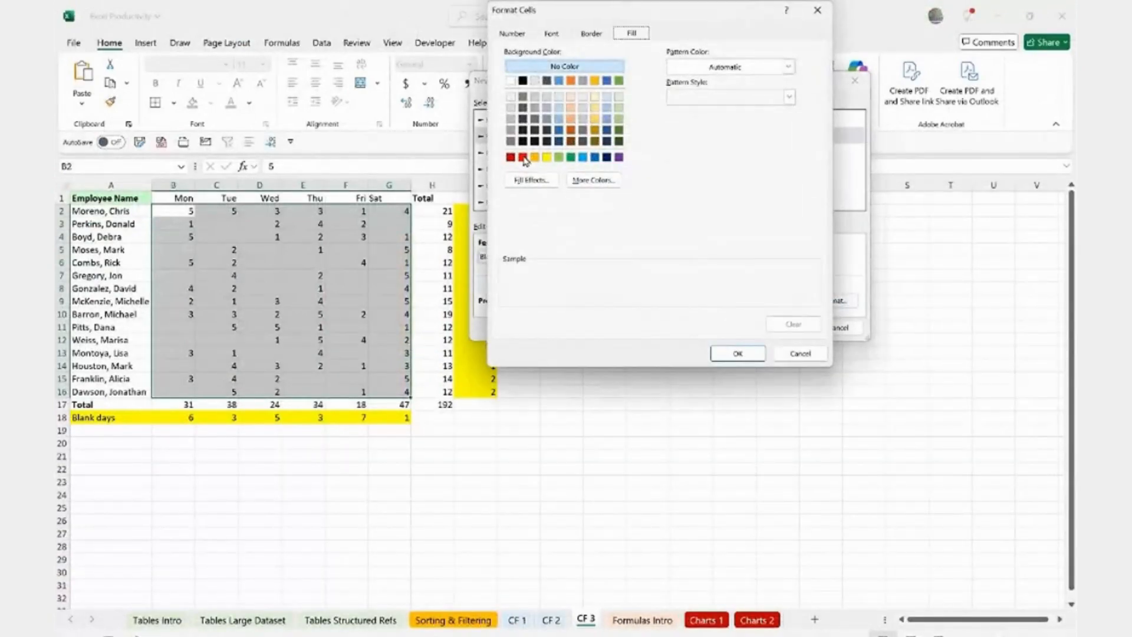
left_click(522, 157)
left_click(737, 353)
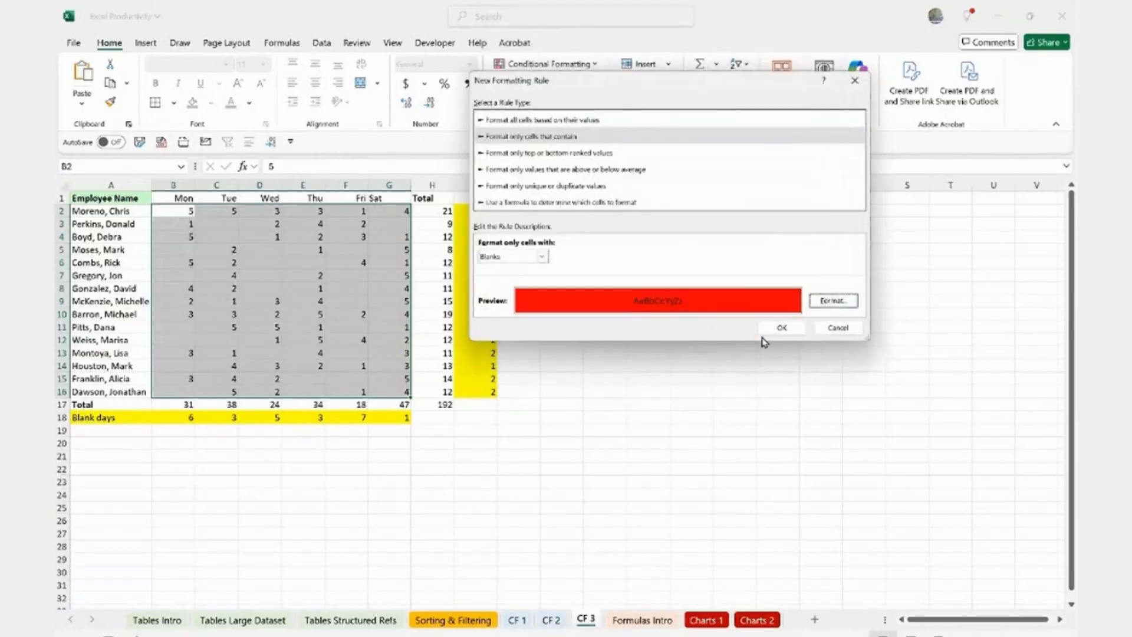
left_click(766, 327)
left_click_drag(236, 338, 243, 336)
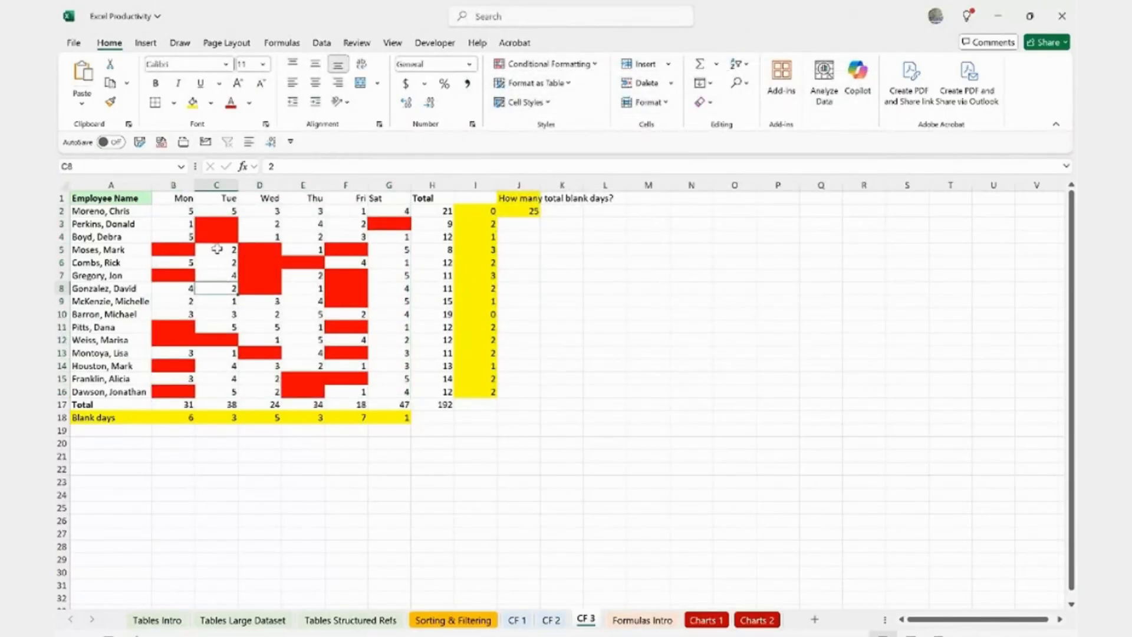
Step: Delete the Tuesday values in C5:C11 to test the blanks rule
left_click_drag(216, 250, 221, 324)
key("Delete")
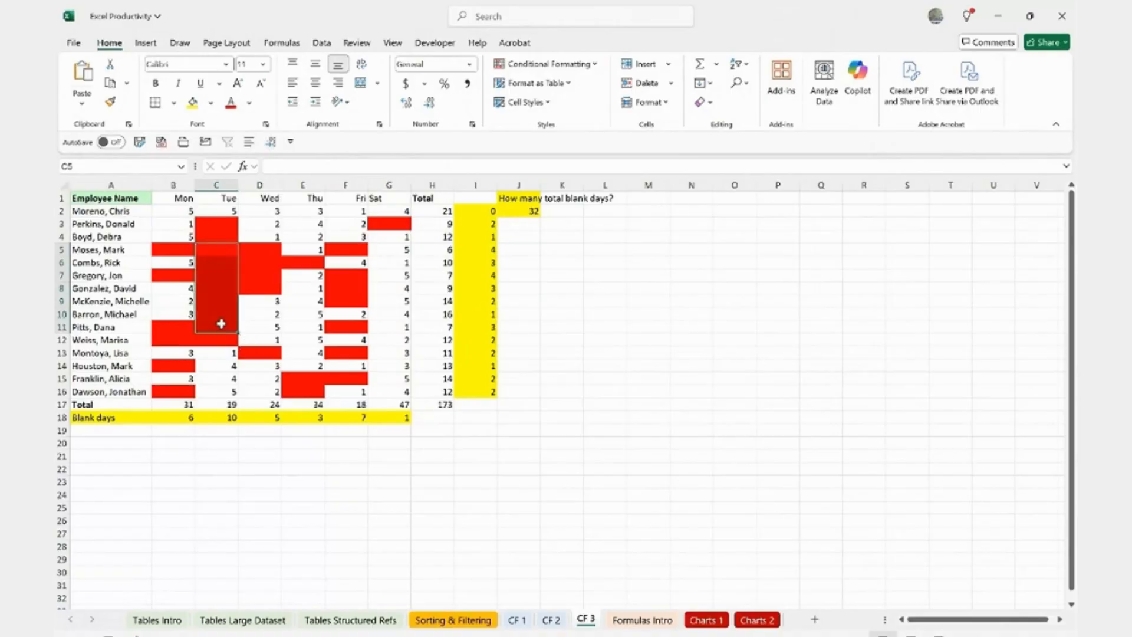
left_click(341, 311)
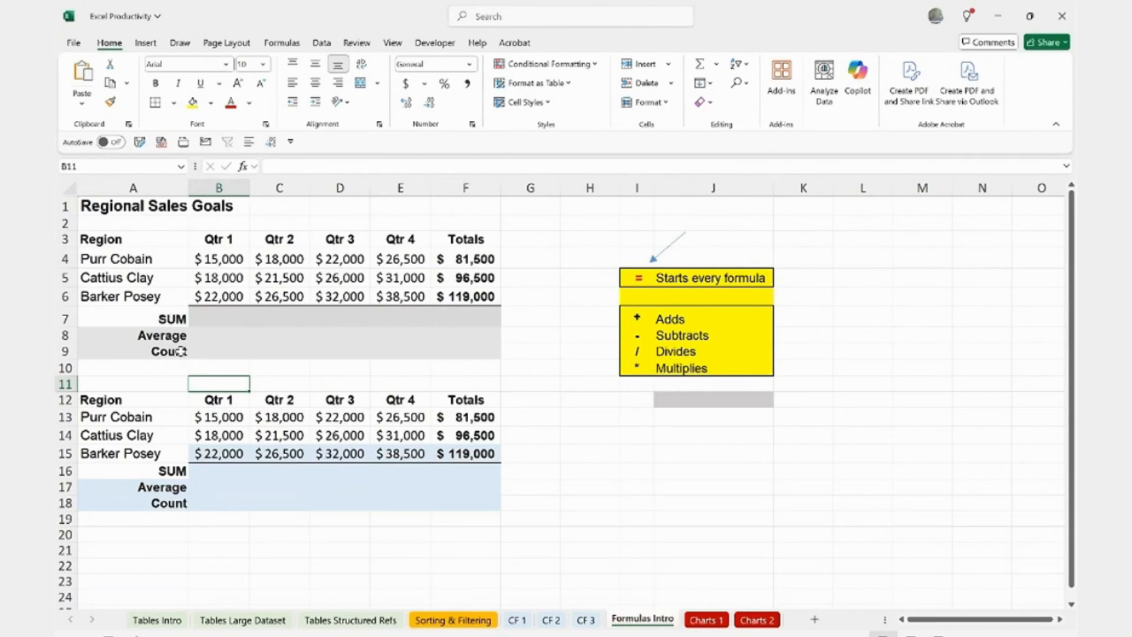
Step: On the Formulas Intro sheet, AutoSum the upper table's Qtr 1 and Qtr 2 values into B7 and C7 of the SUM row
left_click(218, 319)
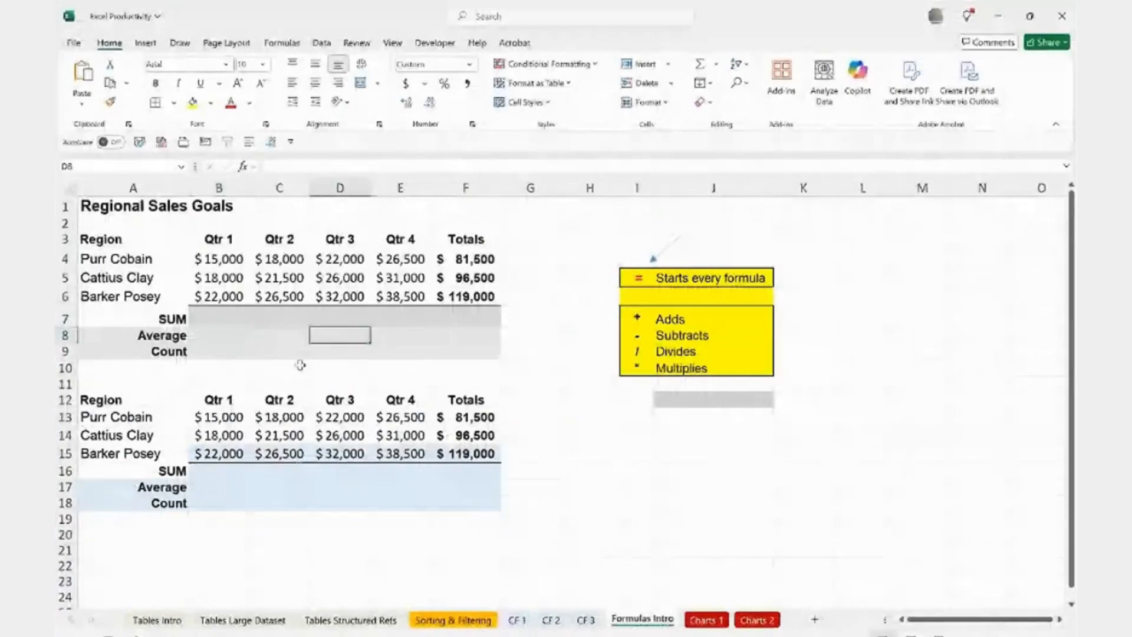
left_click_drag(222, 260, 223, 299)
left_click(699, 63)
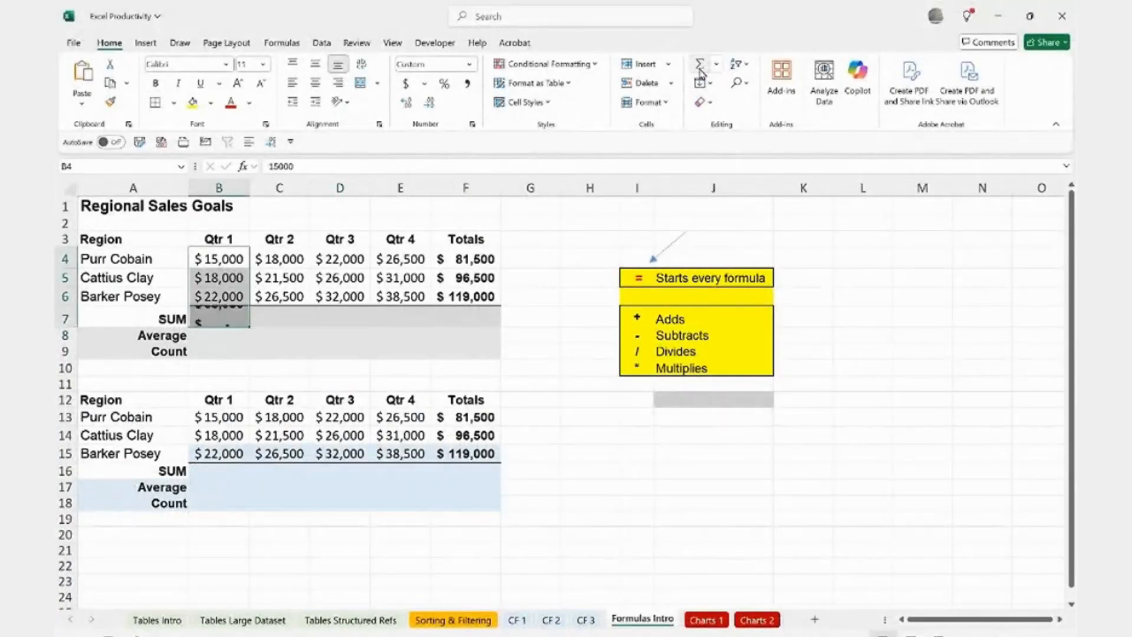
left_click(210, 372)
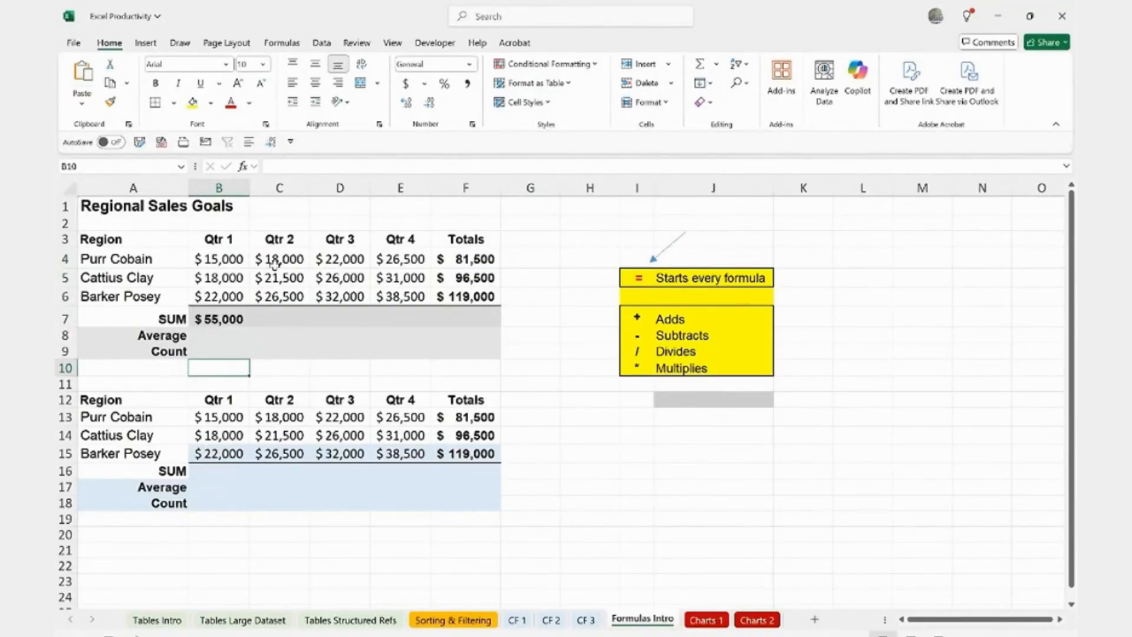
left_click_drag(274, 264, 276, 297)
left_click(699, 63)
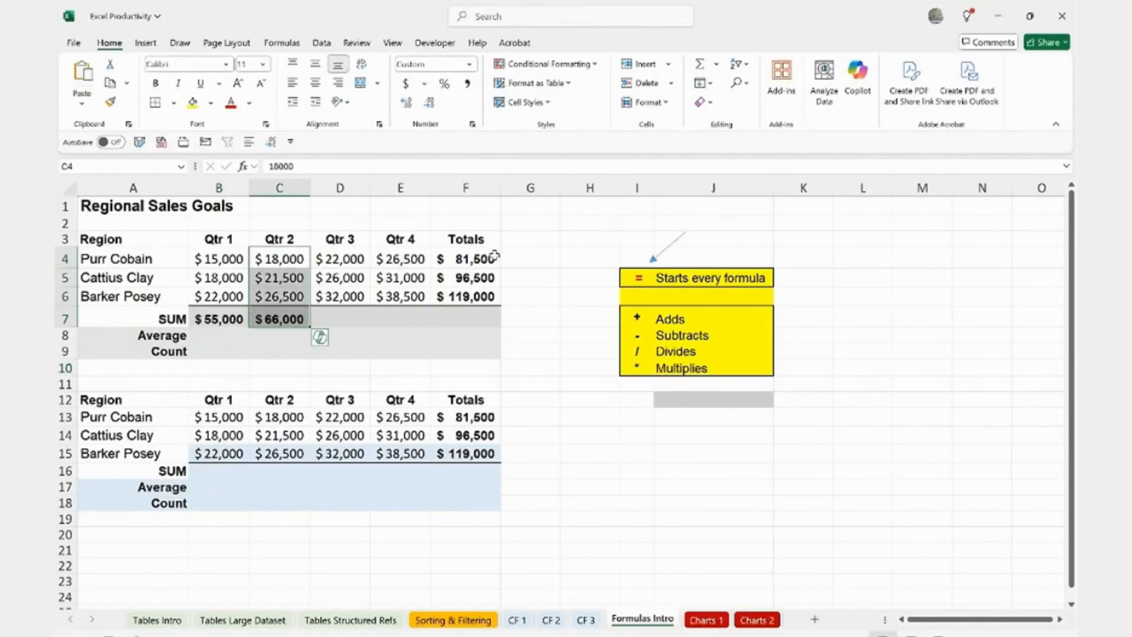
Step: Inspect the SUM formula in B7, and clear the Qtr 1 and Qtr 2 sums from B7:C7
left_click(226, 366)
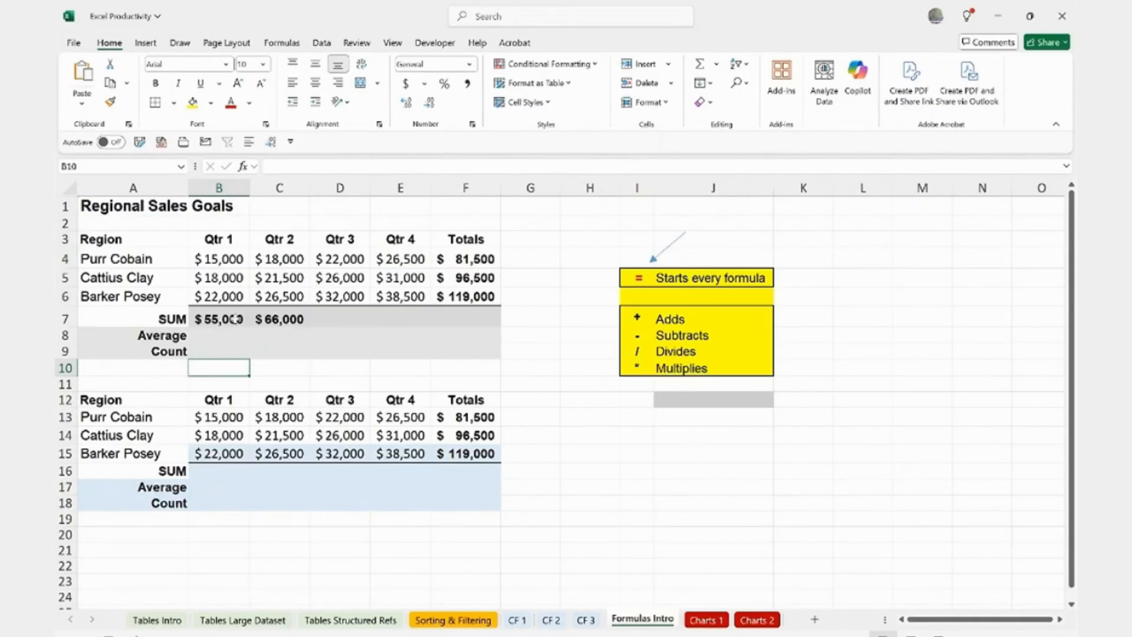
double_click(221, 320)
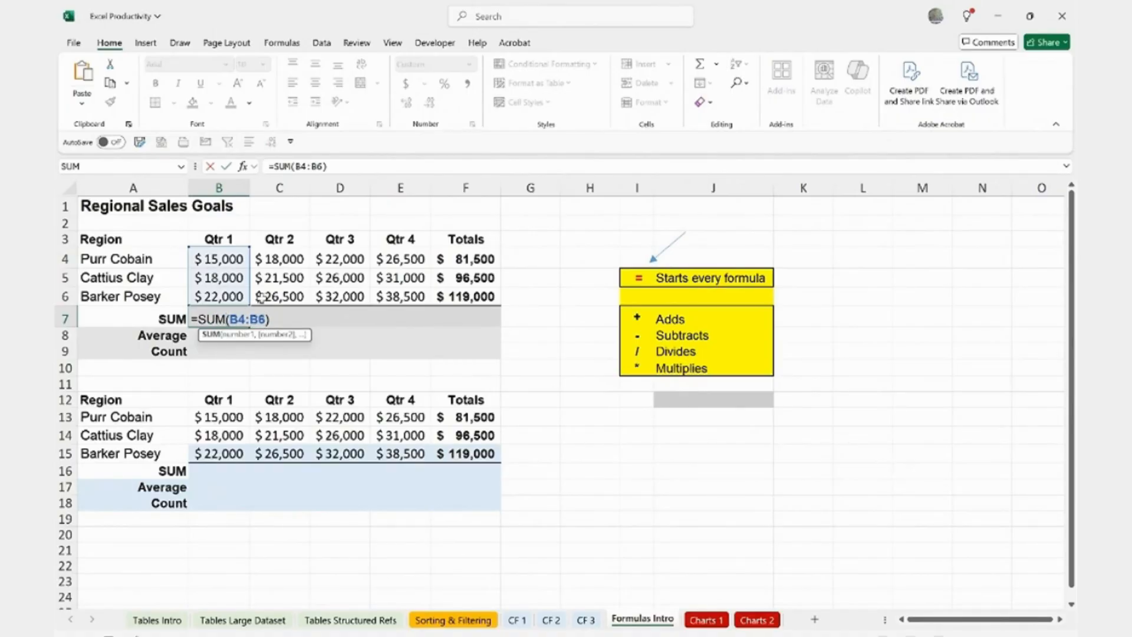
key("ctrl+Return")
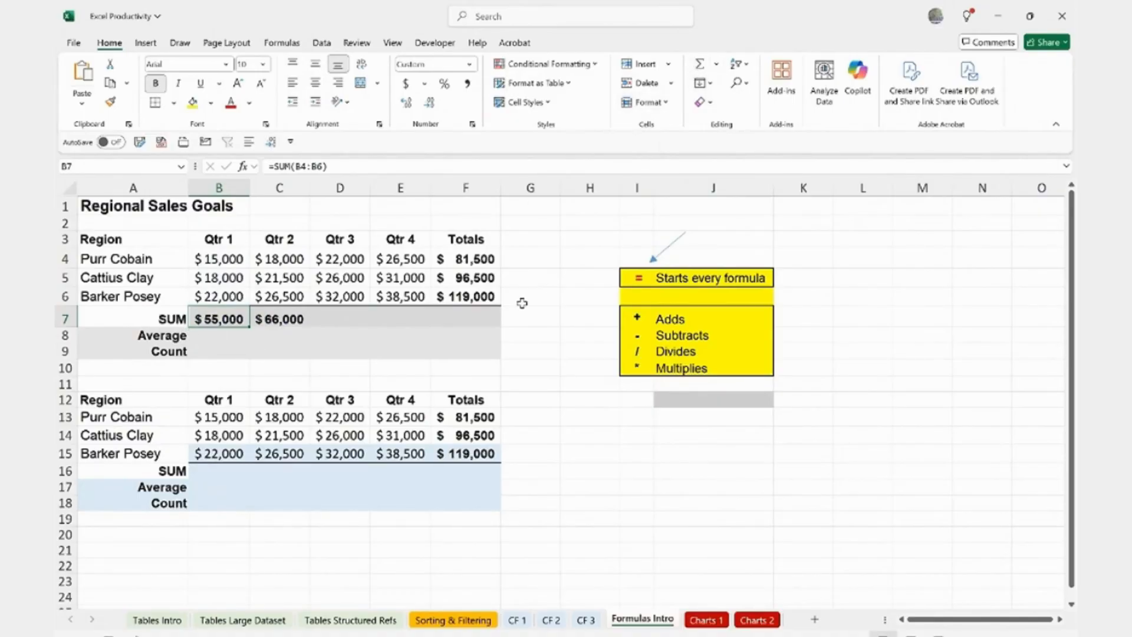
left_click_drag(233, 335, 262, 316)
key("Delete")
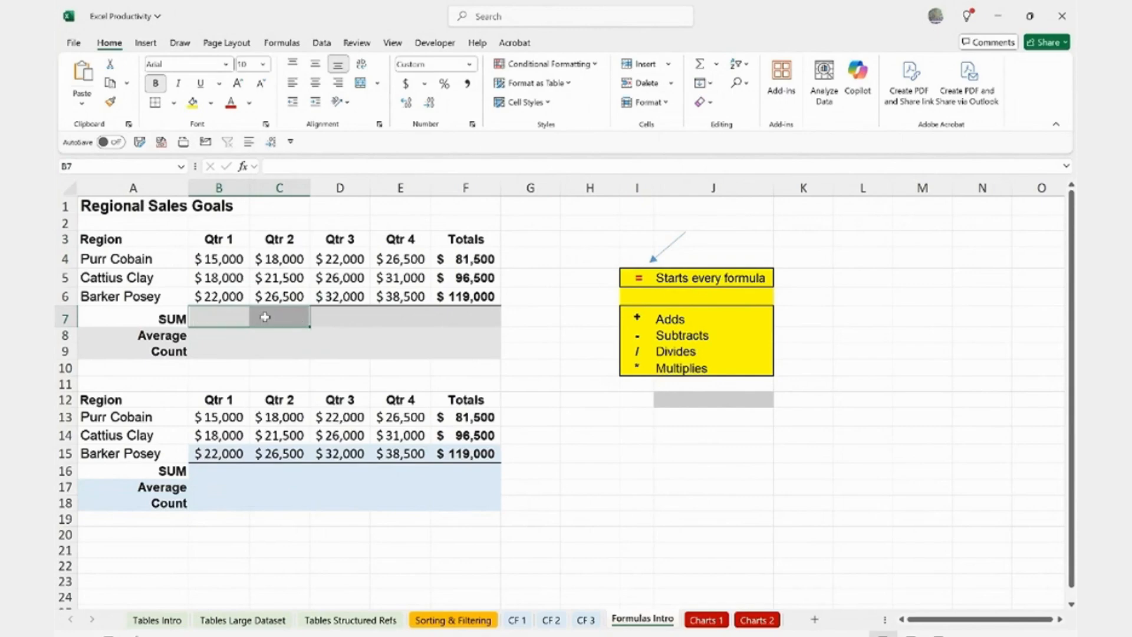
Step: AutoSum all four quarters in B4:E6 at once, and undo the sums
left_click(283, 368)
left_click_drag(221, 255, 396, 292)
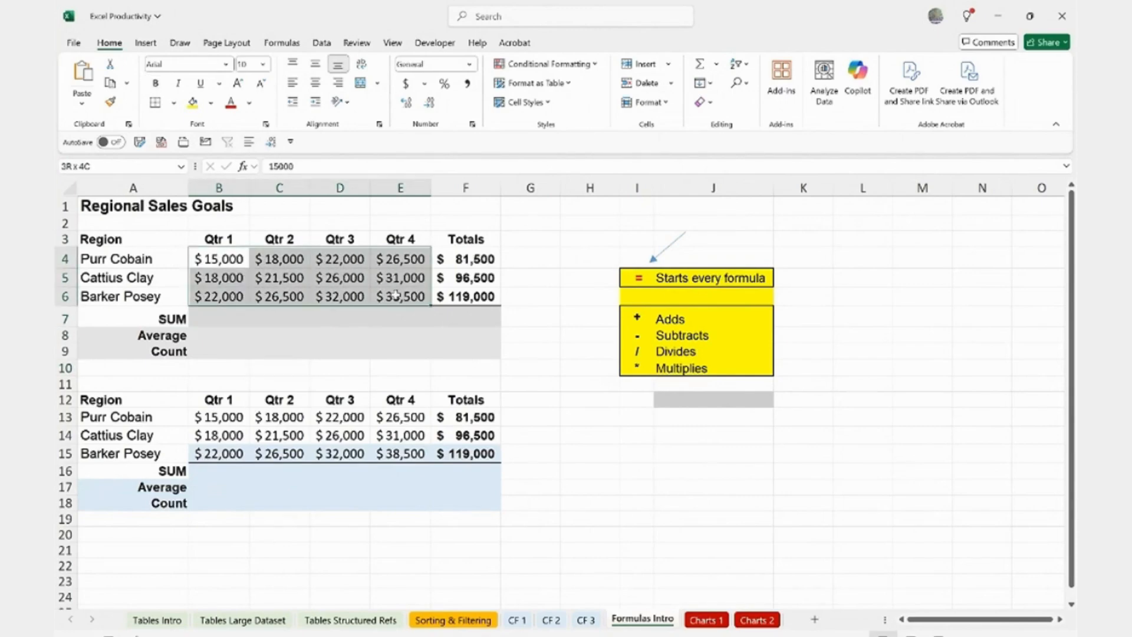
left_click(699, 63)
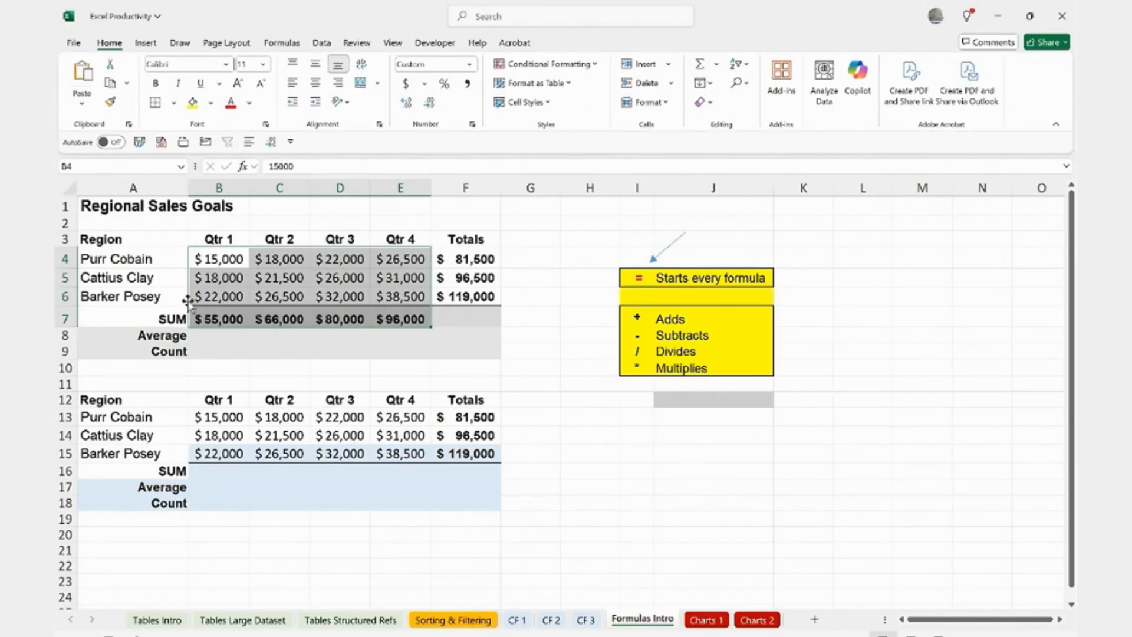
key("ctrl+z")
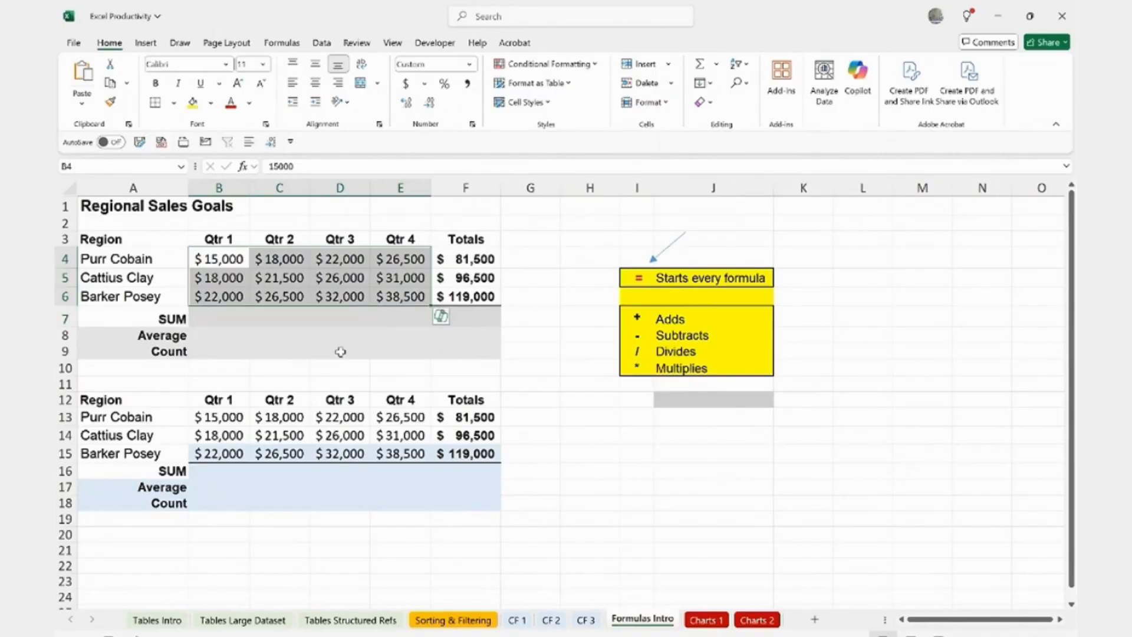
Step: AutoSum the four quarters in B4:E6 into the upper table's SUM row, B7:E7
left_click(337, 364)
left_click_drag(229, 257, 402, 292)
left_click(700, 65)
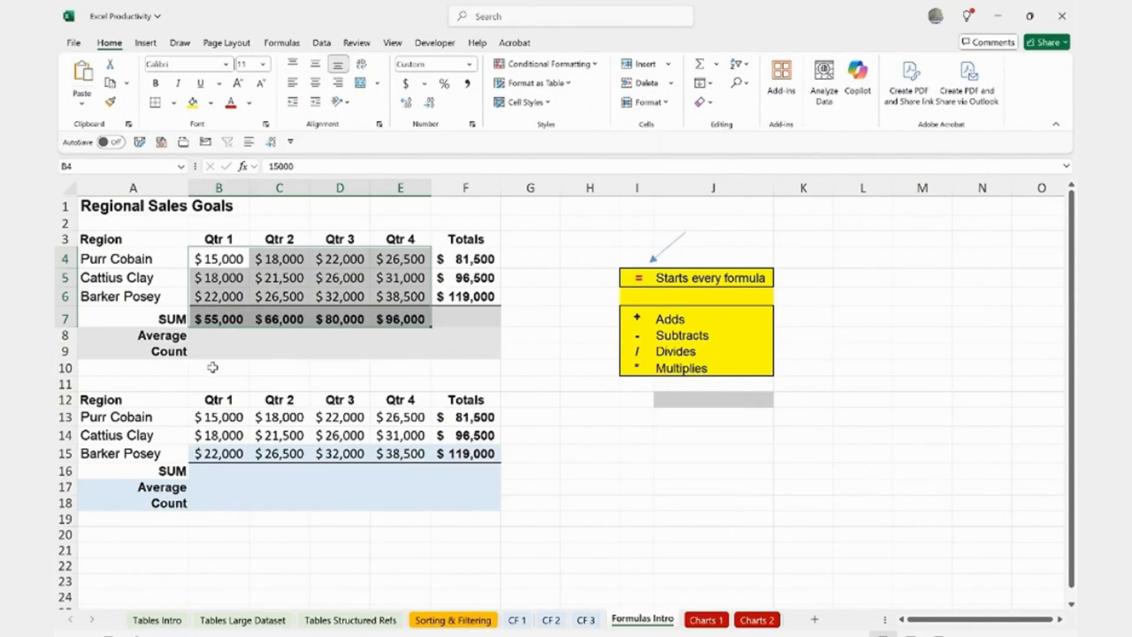
Step: Enter =AVERAGE(B4:B6) in B8 to average the upper table's Qtr 1 values
left_click(207, 334)
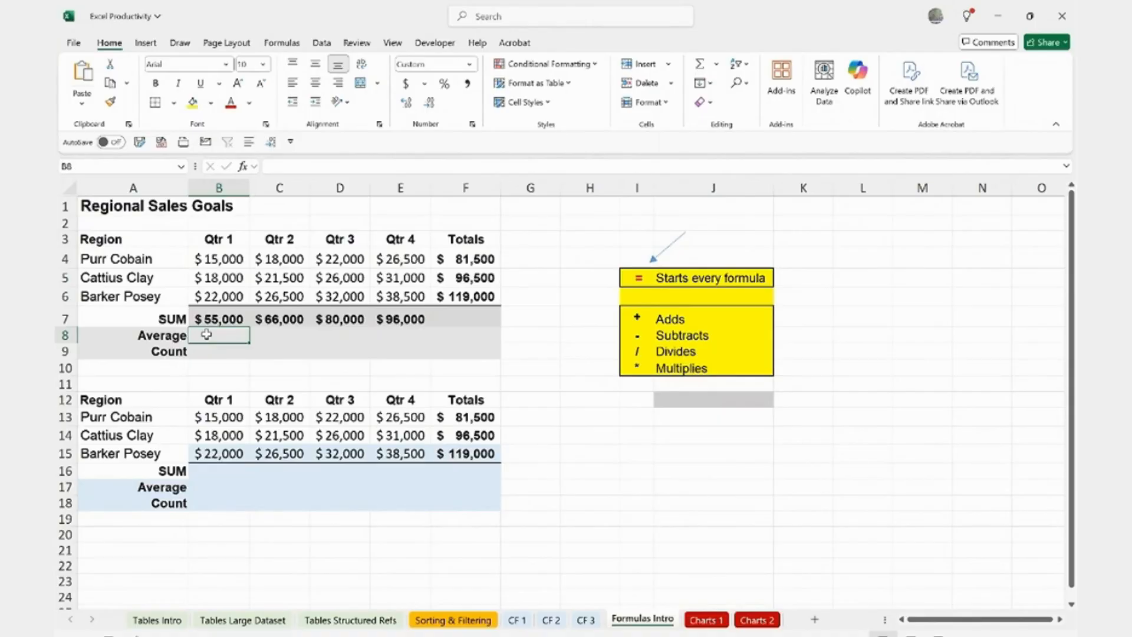
type("=")
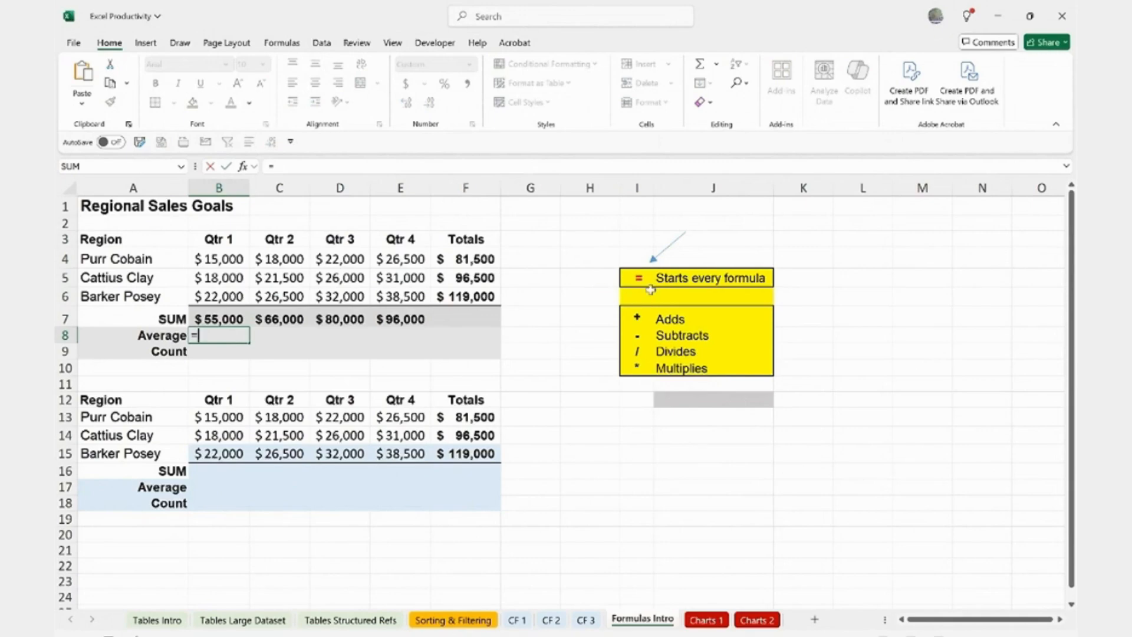
type("aver")
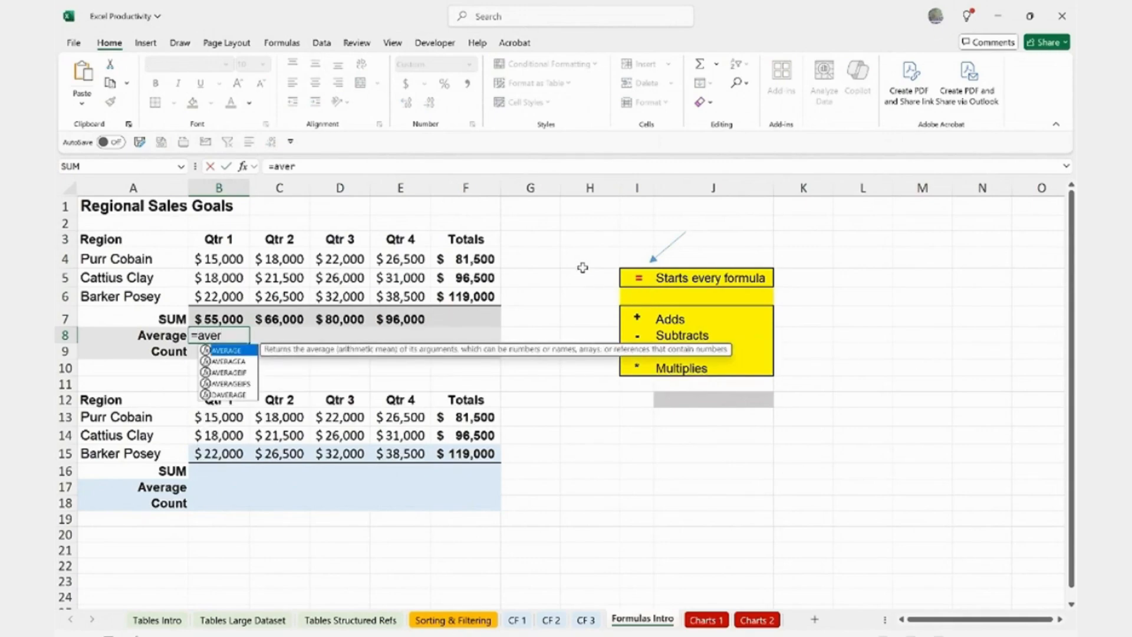
key("Tab")
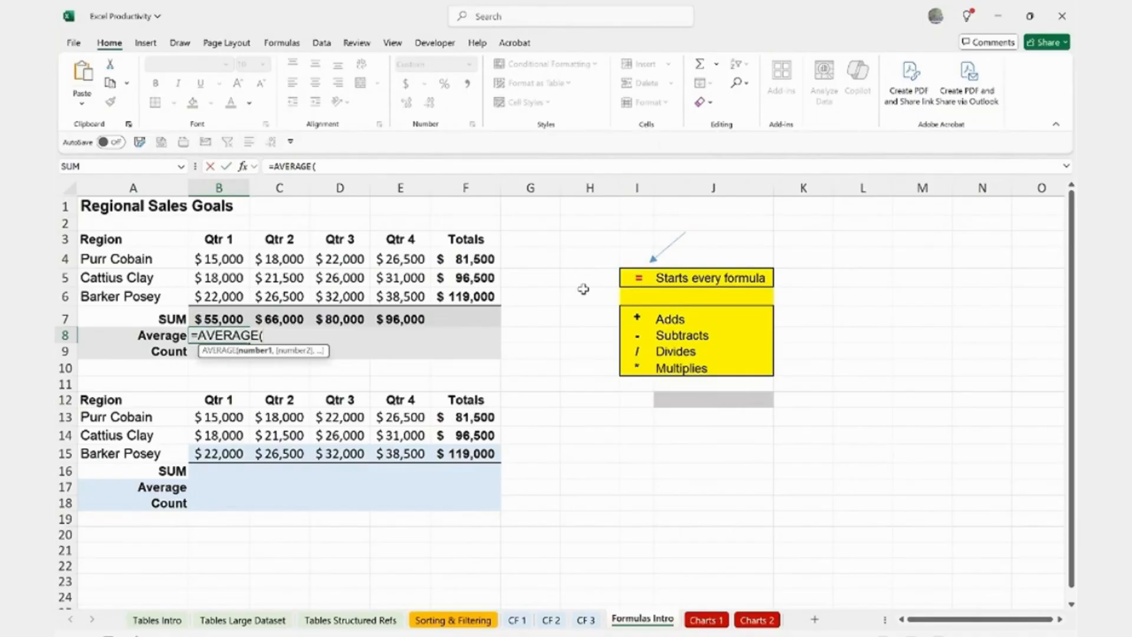
left_click_drag(224, 255, 223, 295)
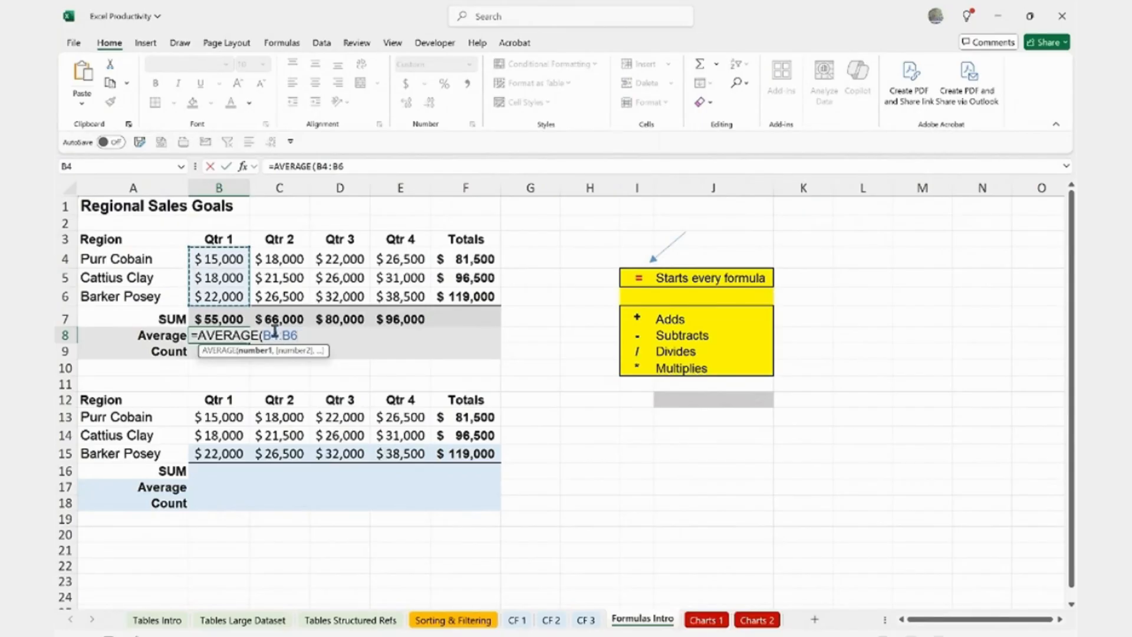
key("Return")
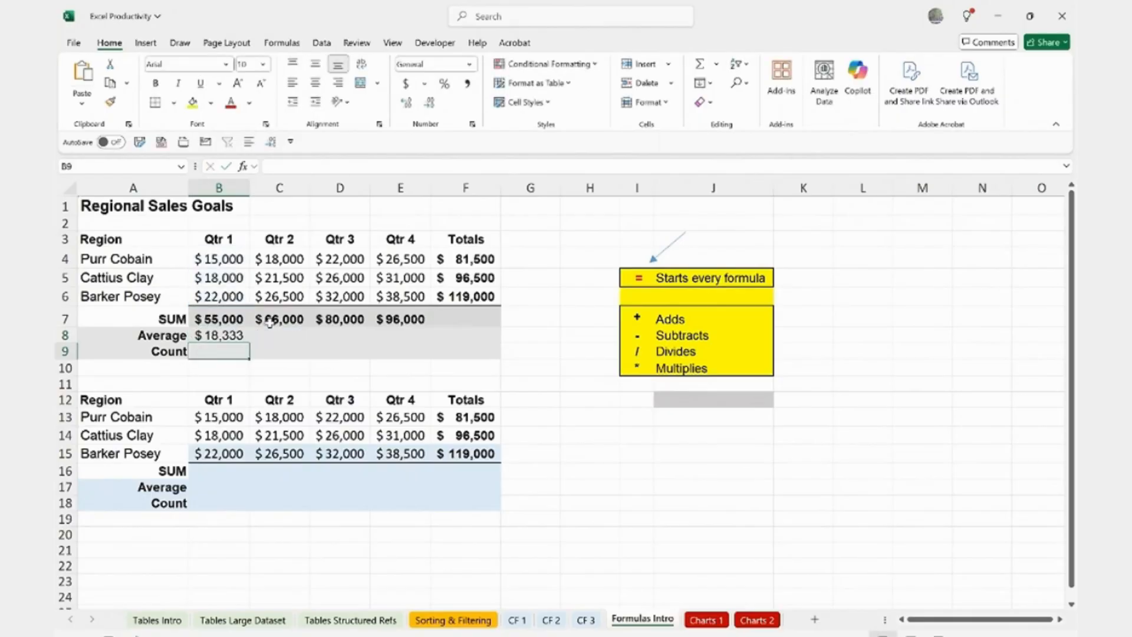
Step: Fill the AVERAGE formula from B8 across the quarters to E8
left_click(216, 336)
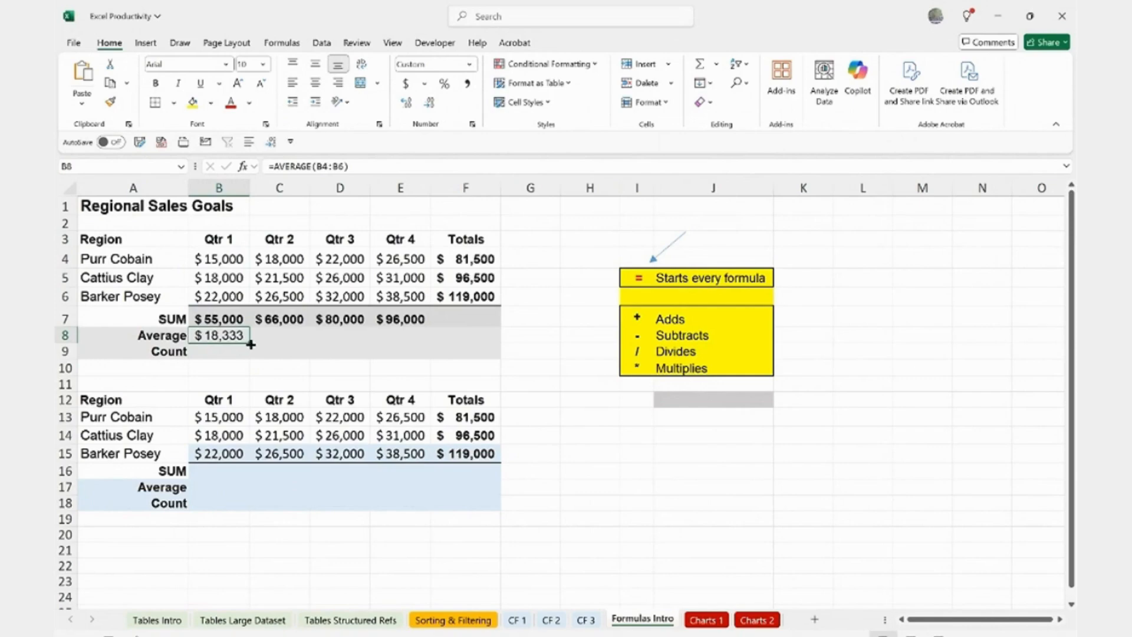
left_click_drag(250, 344, 404, 346)
left_click(414, 371)
Step: Extend the Qtr 4 SUM and AVERAGE formulas from E7 and E8 into the Totals column cells F7 and F8
left_click(401, 318)
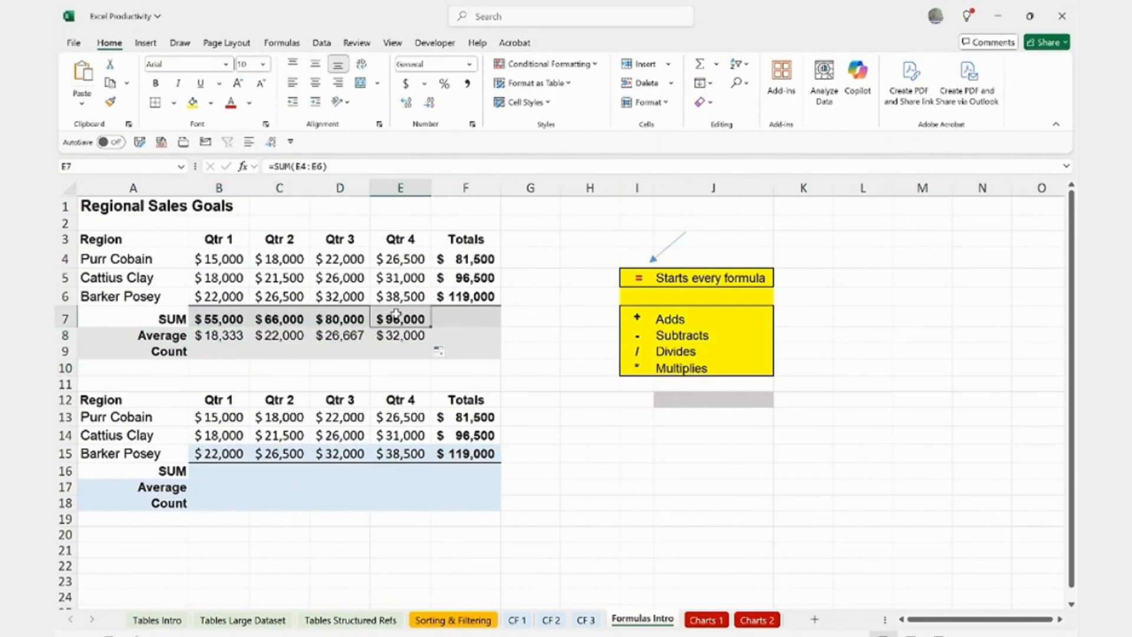
left_click_drag(430, 325, 489, 337)
left_click(426, 337)
left_click(445, 353)
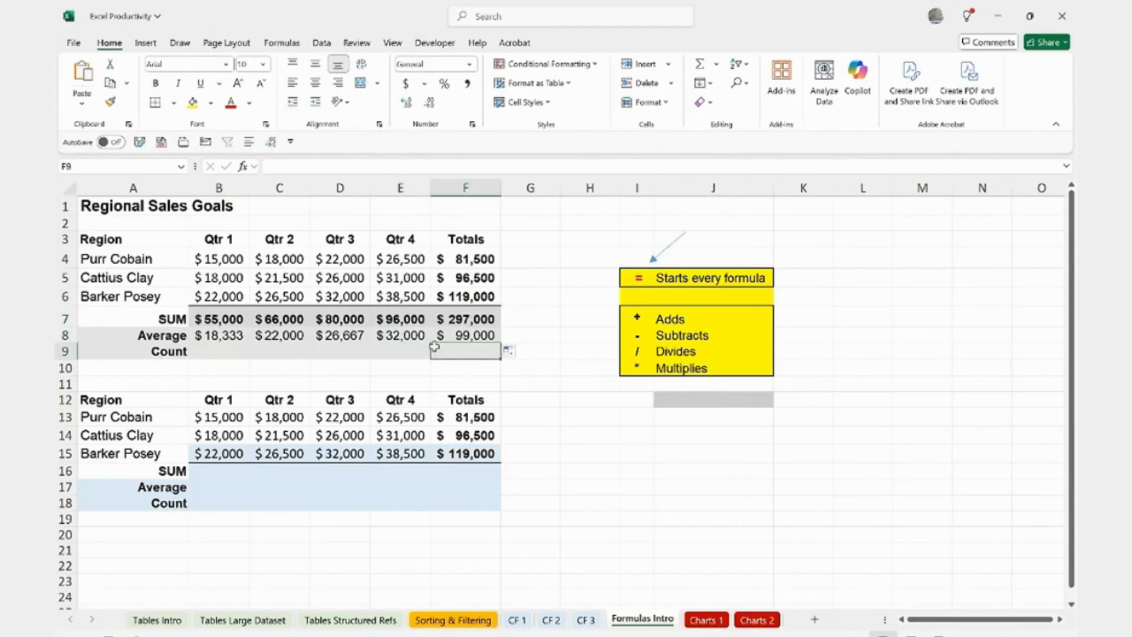
Step: Enter a COUNT formula in B9 that covers the quarterly values B4:E6
left_click(225, 358)
type("=")
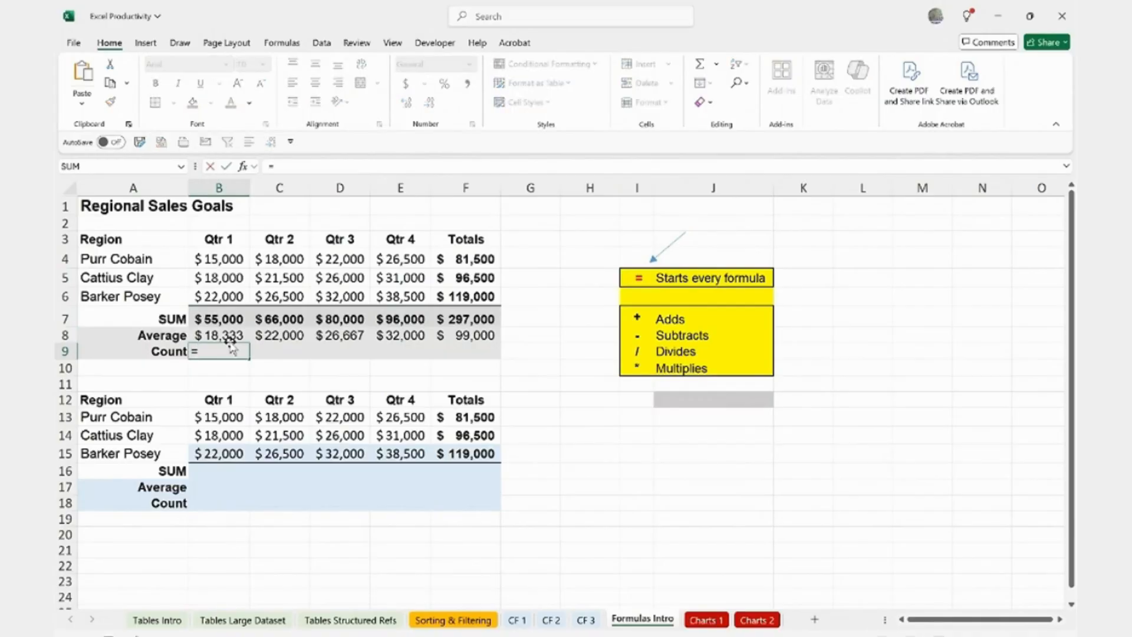
type("coun")
key("Tab")
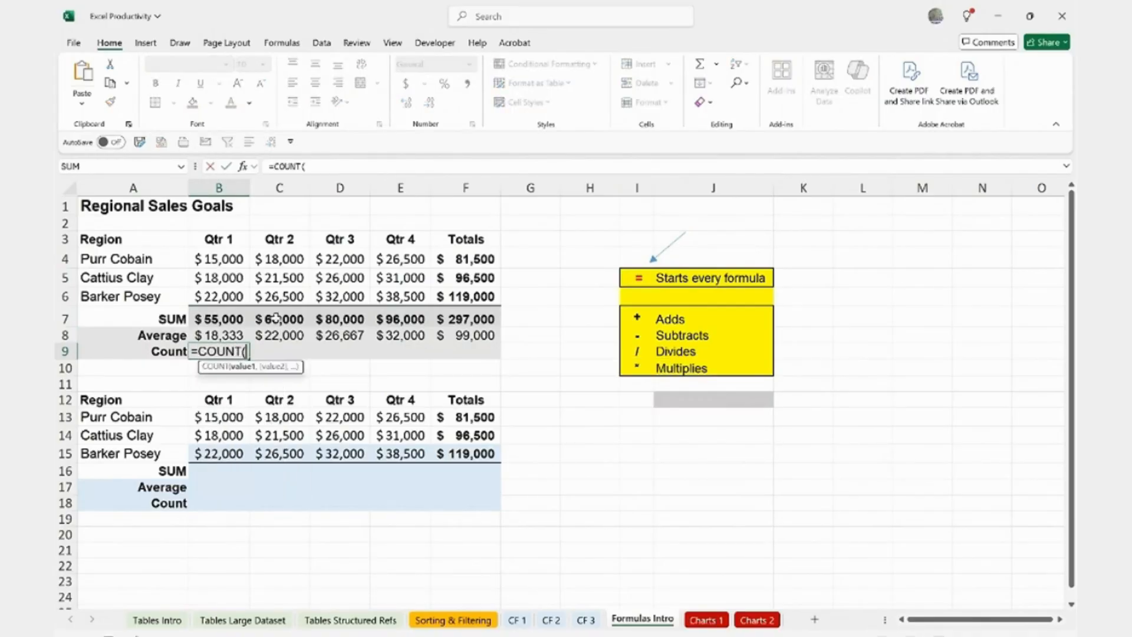
left_click_drag(226, 260, 395, 300)
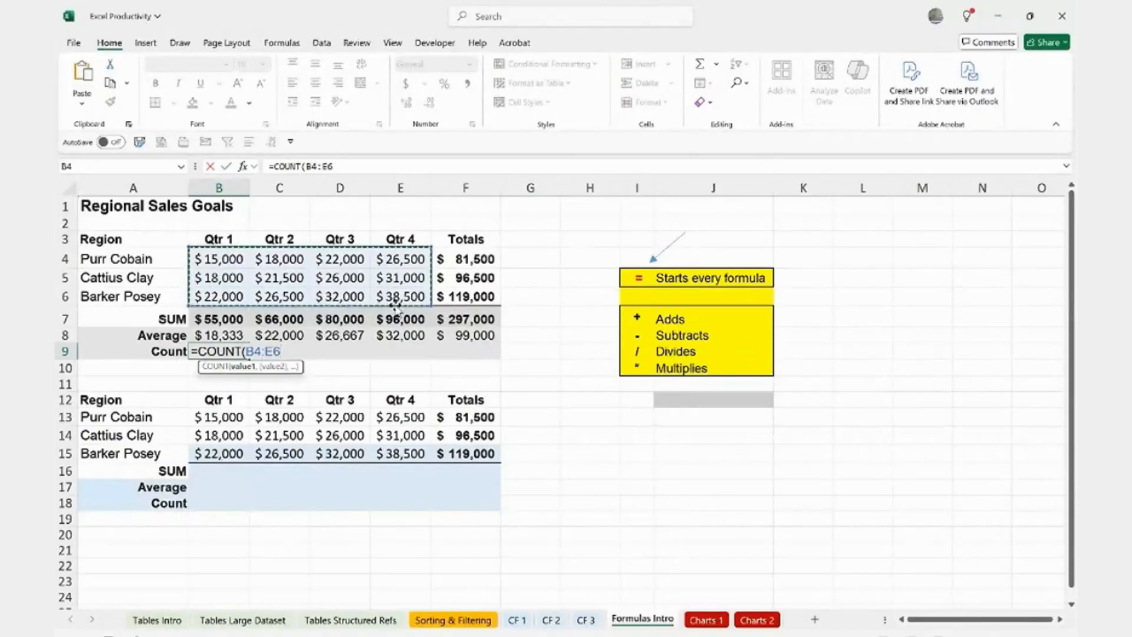
key("Return")
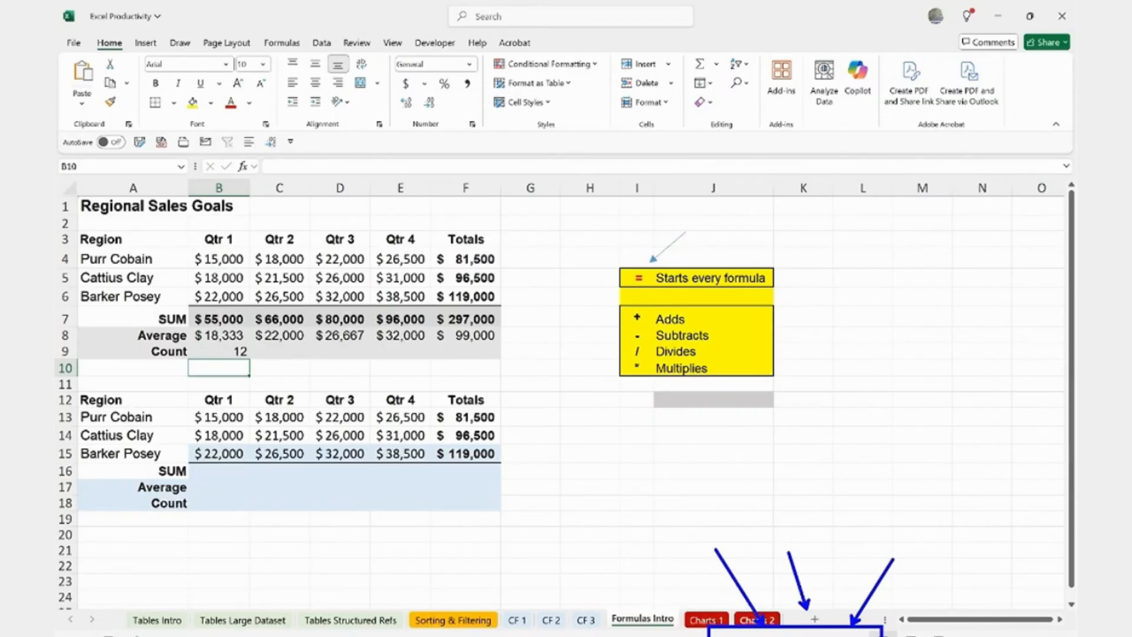
Step: Check the status bar calculations for B4:B6 and B4:E6, and view the status bar customization options
left_click_drag(214, 260, 214, 295)
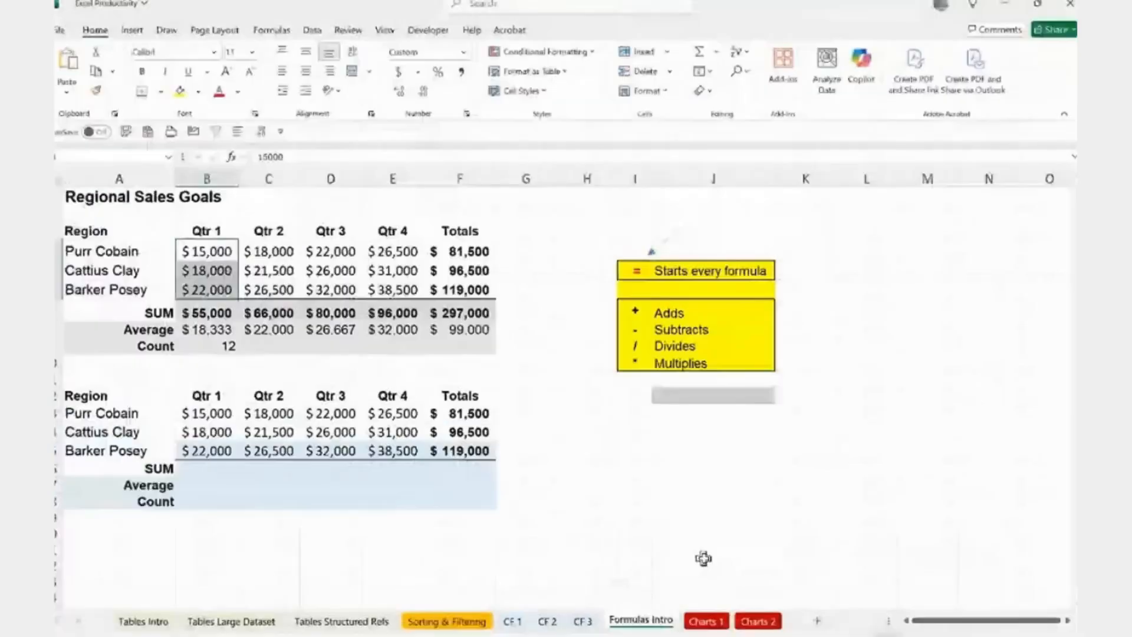
left_click(268, 251)
left_click_drag(206, 252, 380, 293)
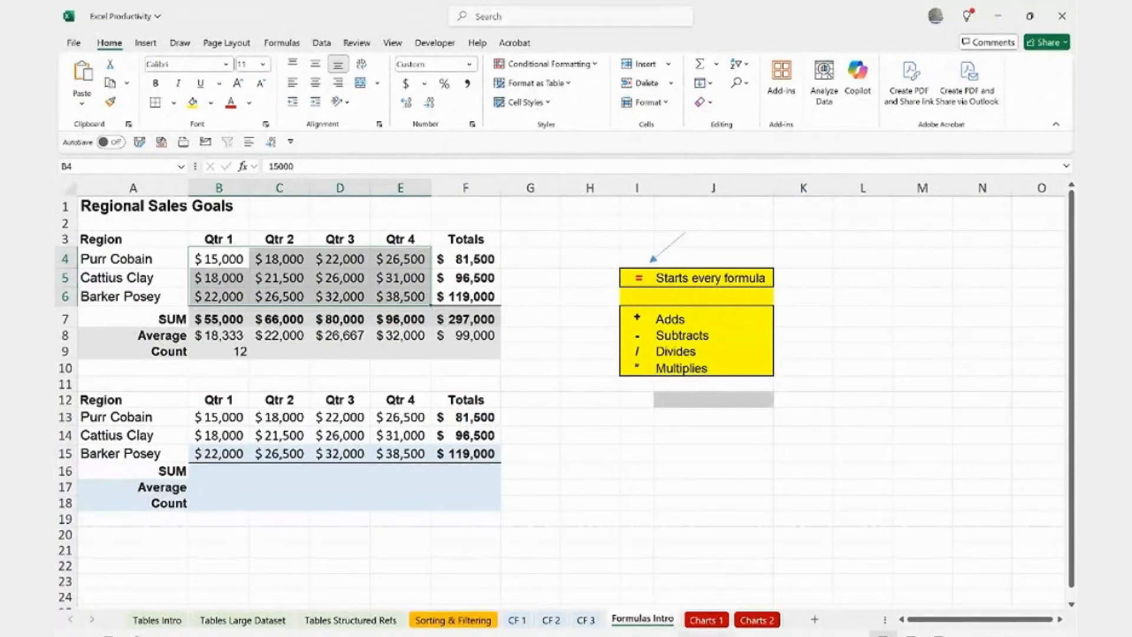
right_click(692, 633)
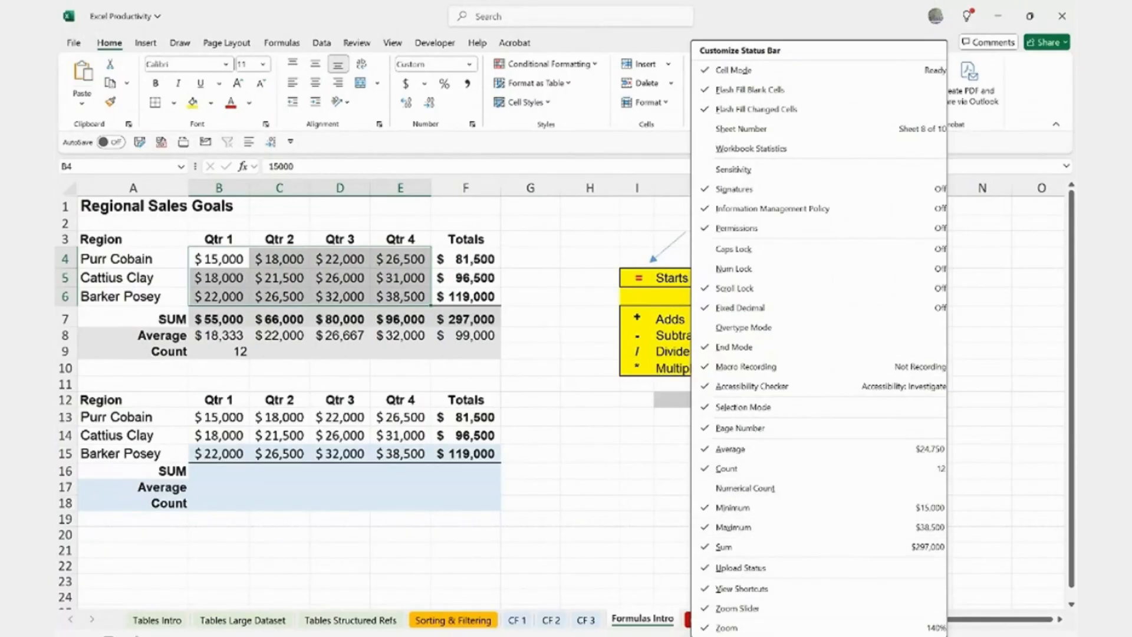
left_click(433, 425)
left_click(435, 366)
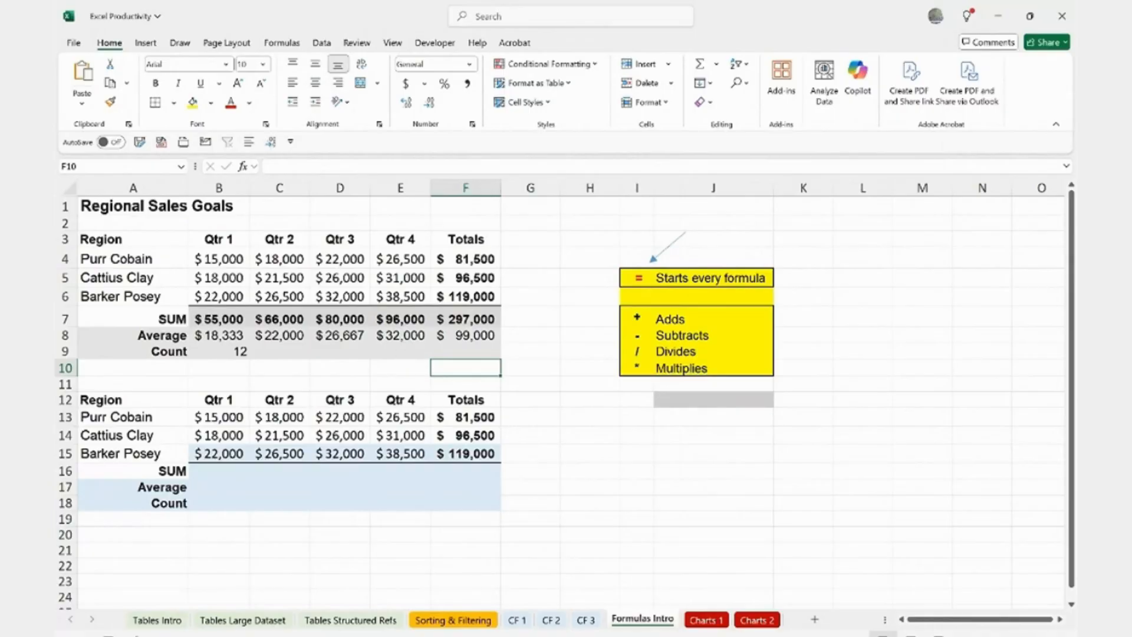
Step: On the Charts 1 sheet, select the monthly sales data by rep in A8:F13, excluding the Totals row
left_click(706, 620)
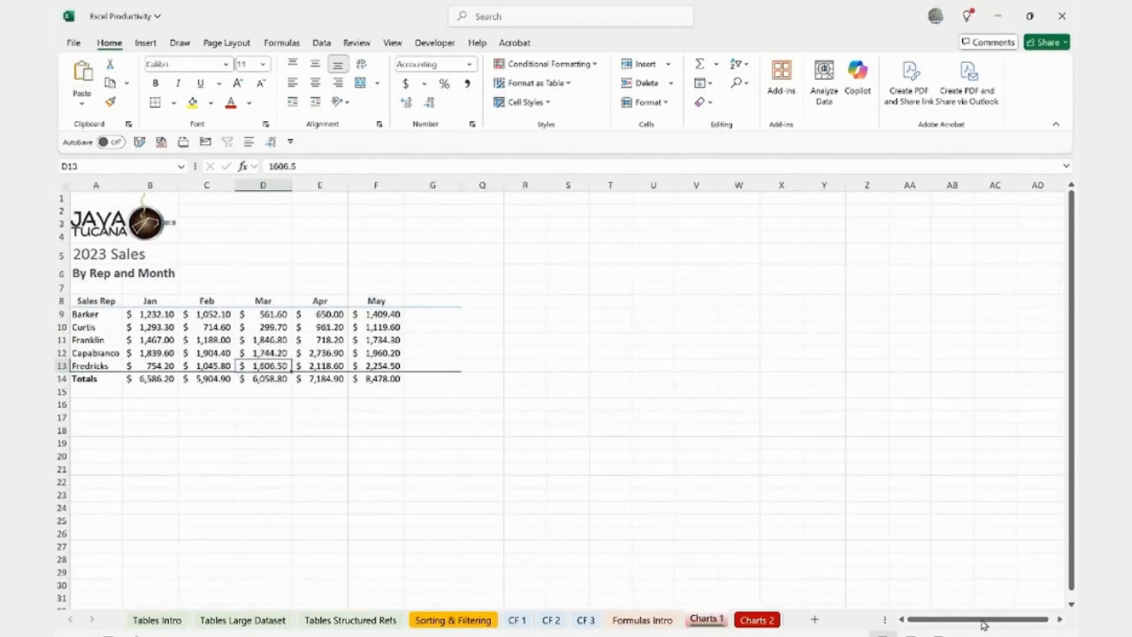
scroll(659, 542, "up", 2)
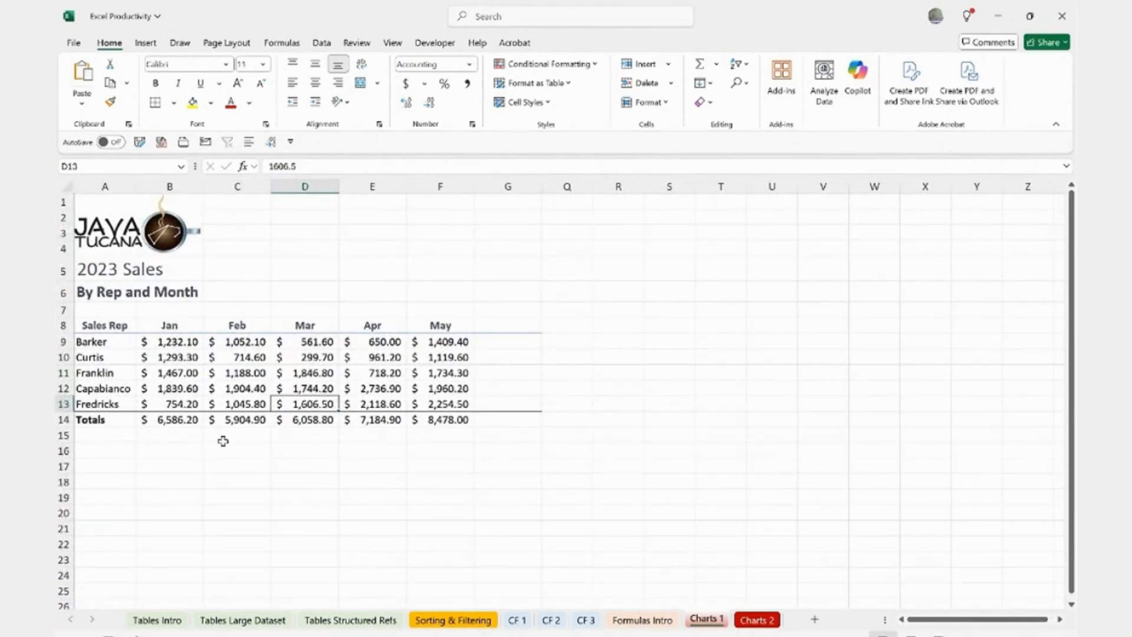
left_click_drag(106, 328, 451, 399)
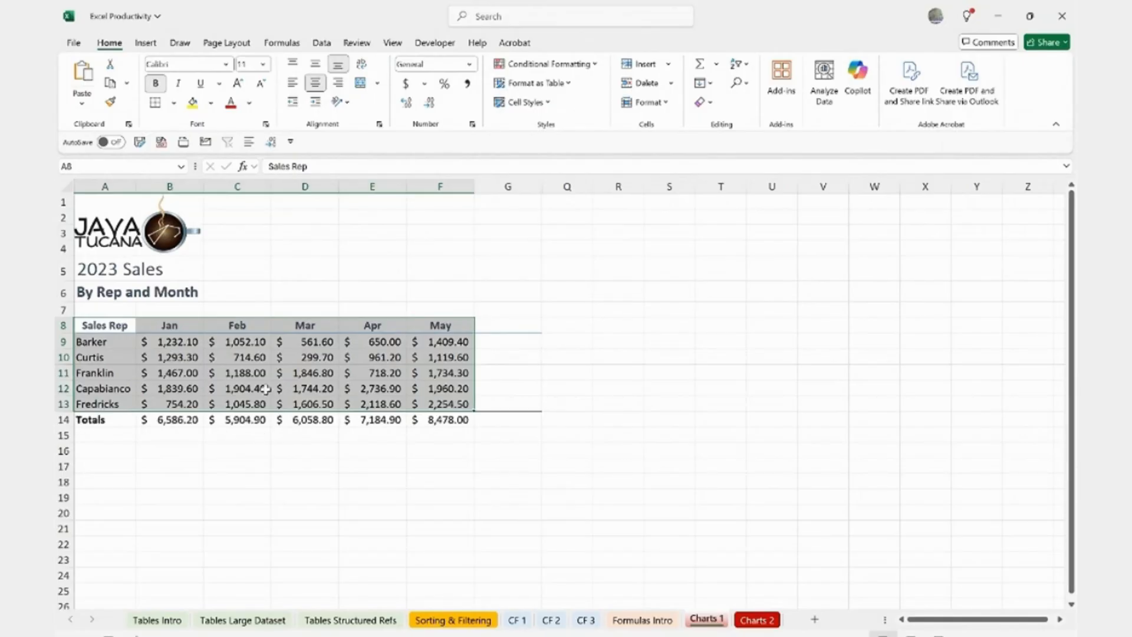
Step: Preview the recommended charts for the selected sales data, and close them without inserting one
left_click(146, 45)
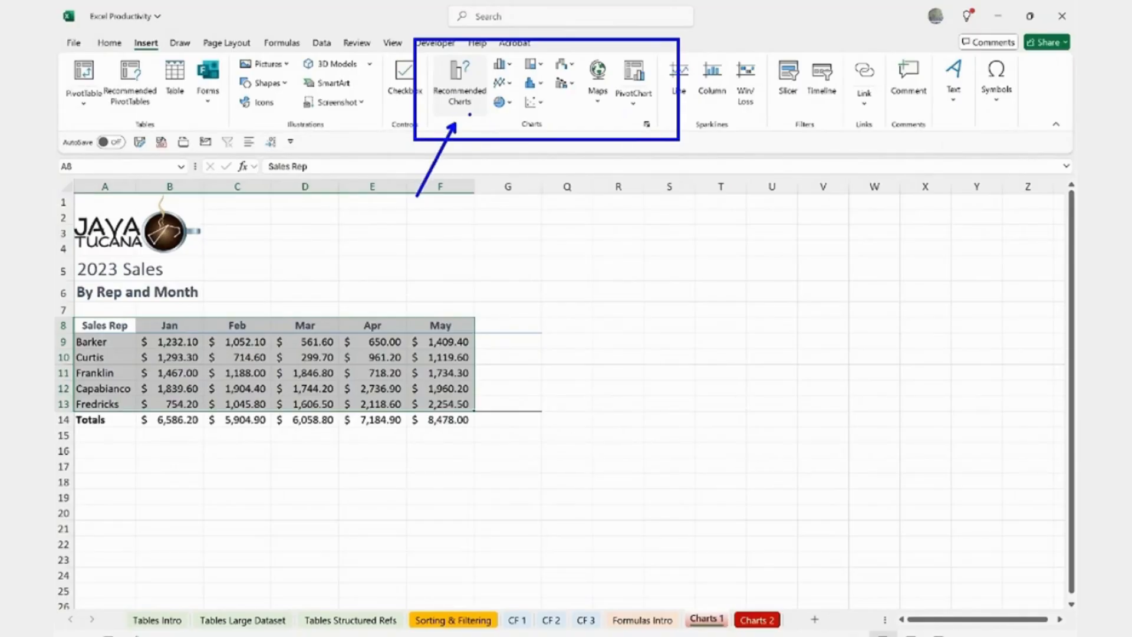
left_click(459, 95)
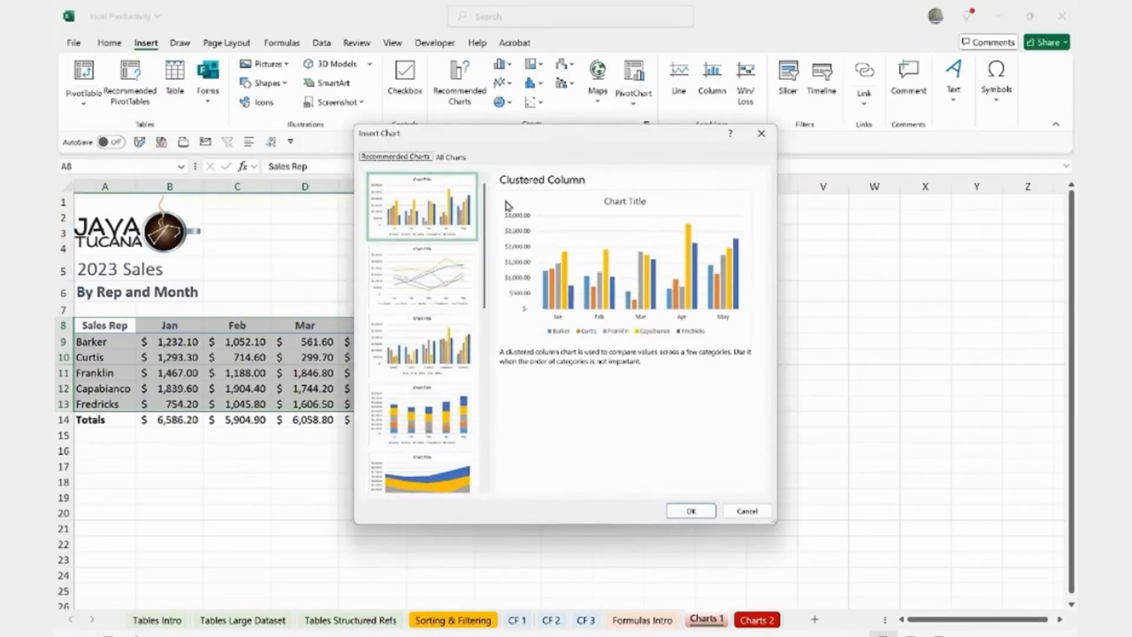
mouse_move(490, 236)
left_mouse_down()
mouse_move(488, 327)
mouse_move(511, 396)
mouse_move(496, 316)
mouse_move(526, 425)
mouse_move(504, 219)
mouse_move(521, 362)
mouse_move(518, 253)
mouse_move(505, 224)
left_mouse_up()
left_click(748, 511)
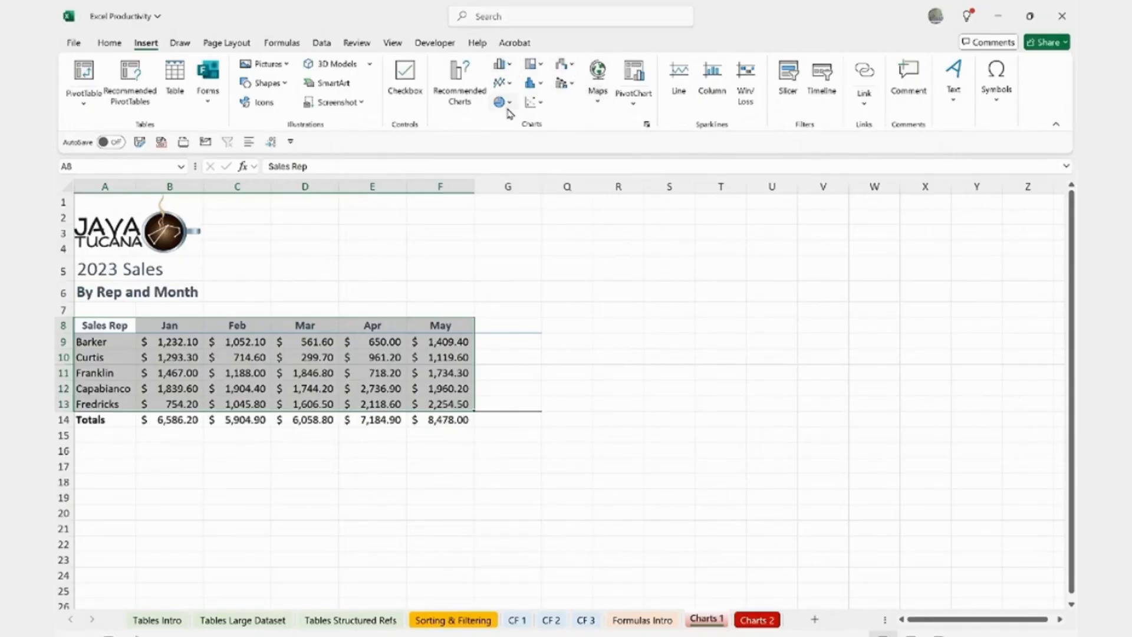
Step: Insert a 2-D clustered column chart of the selected sales data and place it beside the table, starting around column G
left_click(501, 64)
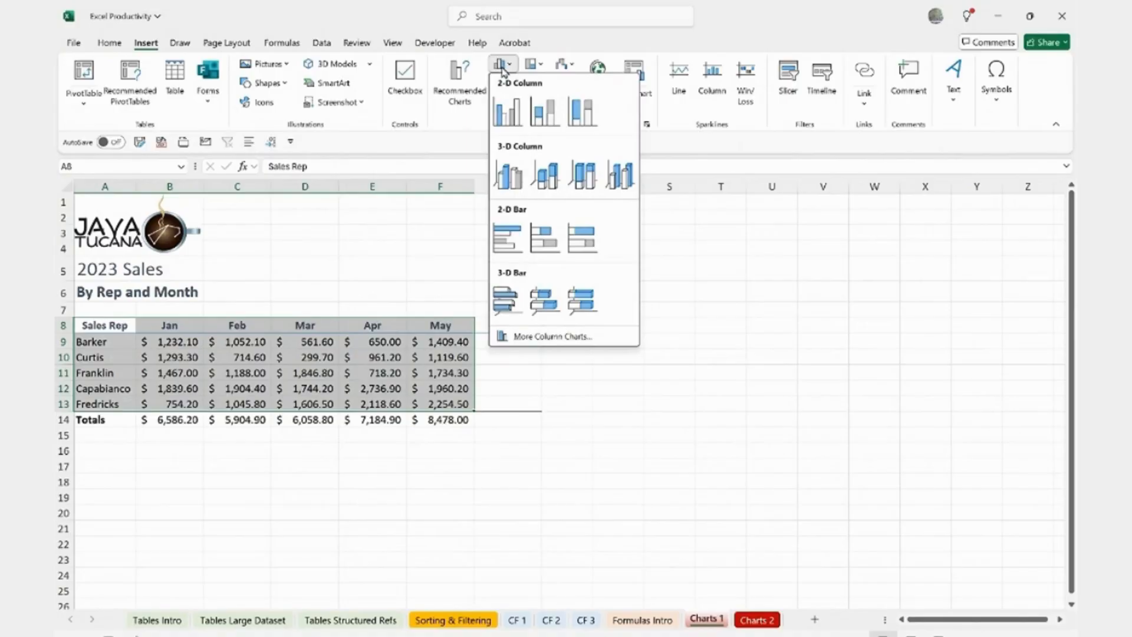
left_click(505, 117)
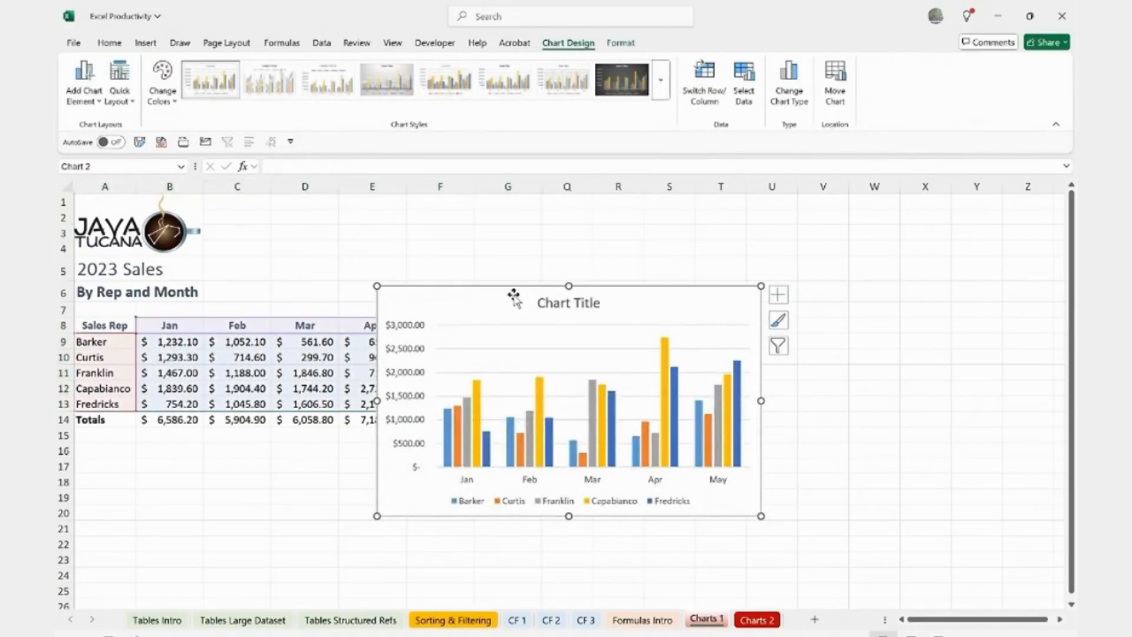
left_click_drag(512, 295, 588, 260)
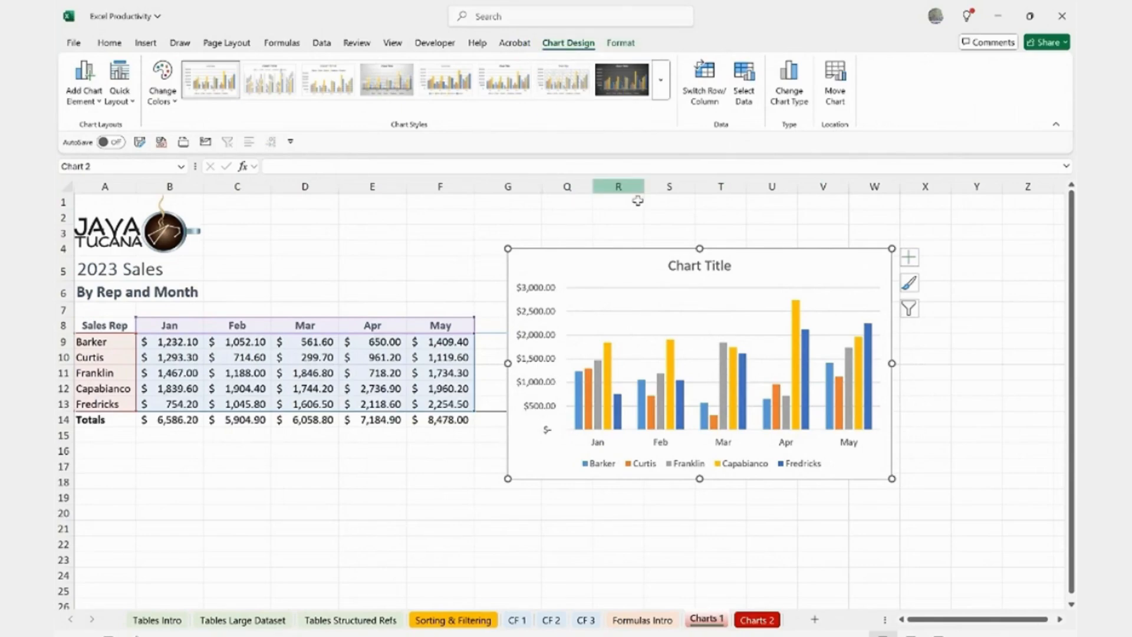
mouse_move(594, 260)
left_mouse_down()
mouse_move(606, 245)
mouse_move(592, 260)
left_mouse_up()
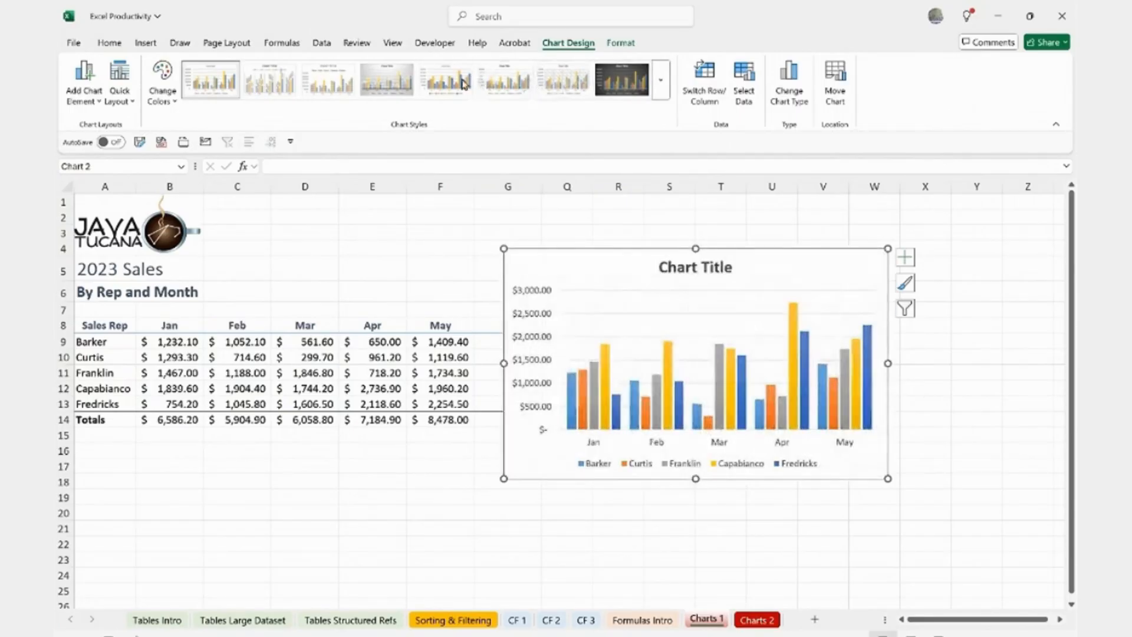
Step: Apply the first chart style, and enlarge and reposition the chart to span about columns C to Y, rows 2 to 20
left_click(211, 90)
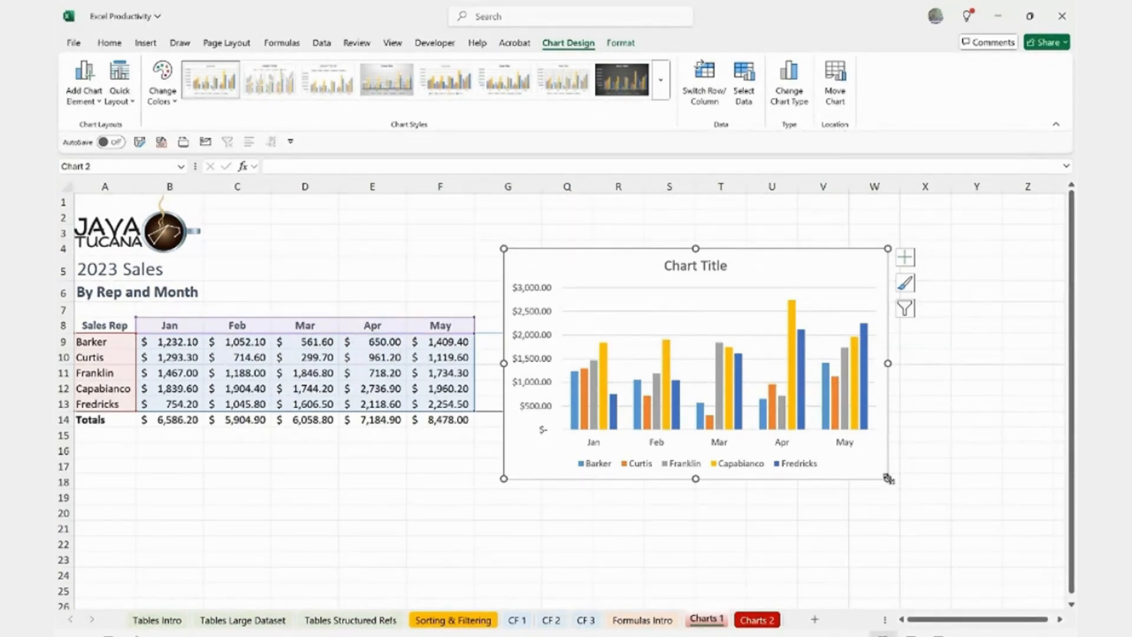
left_click_drag(888, 479, 1026, 550)
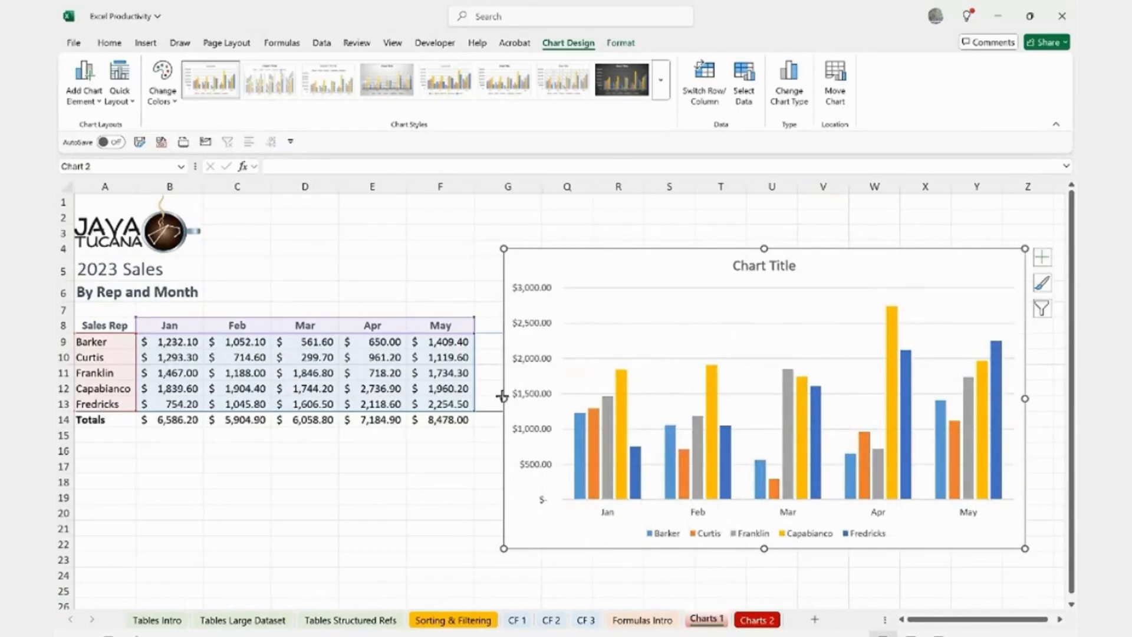
left_click_drag(501, 396, 265, 397)
left_click_drag(442, 256, 404, 223)
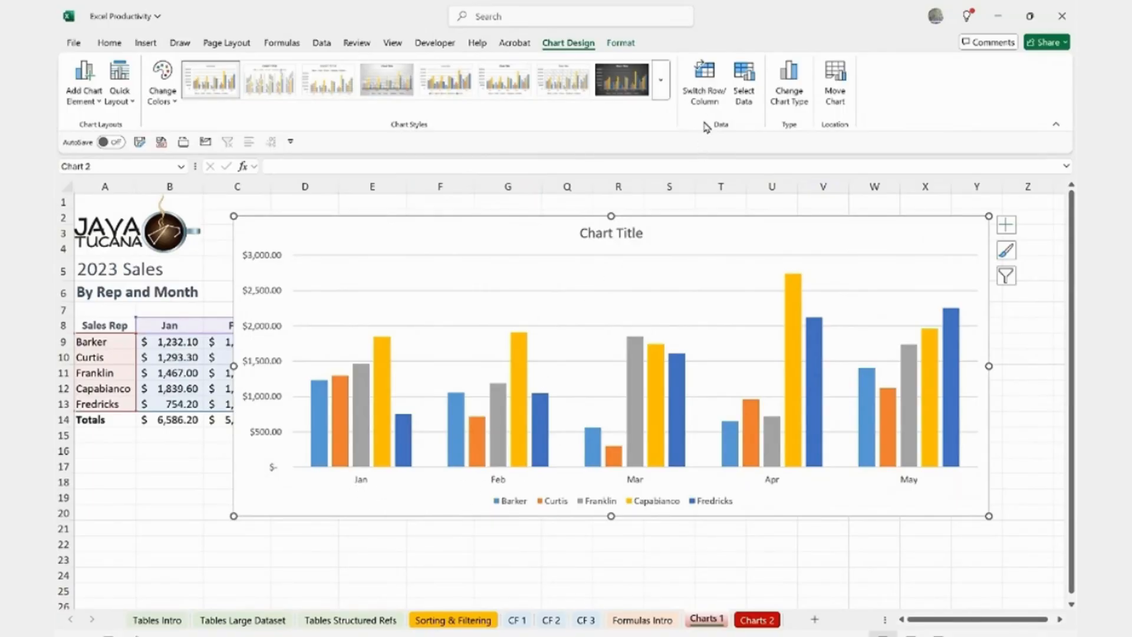
Step: Switch the chart's rows and columns so the sales reps form the horizontal axis and the months form the series
left_click(703, 100)
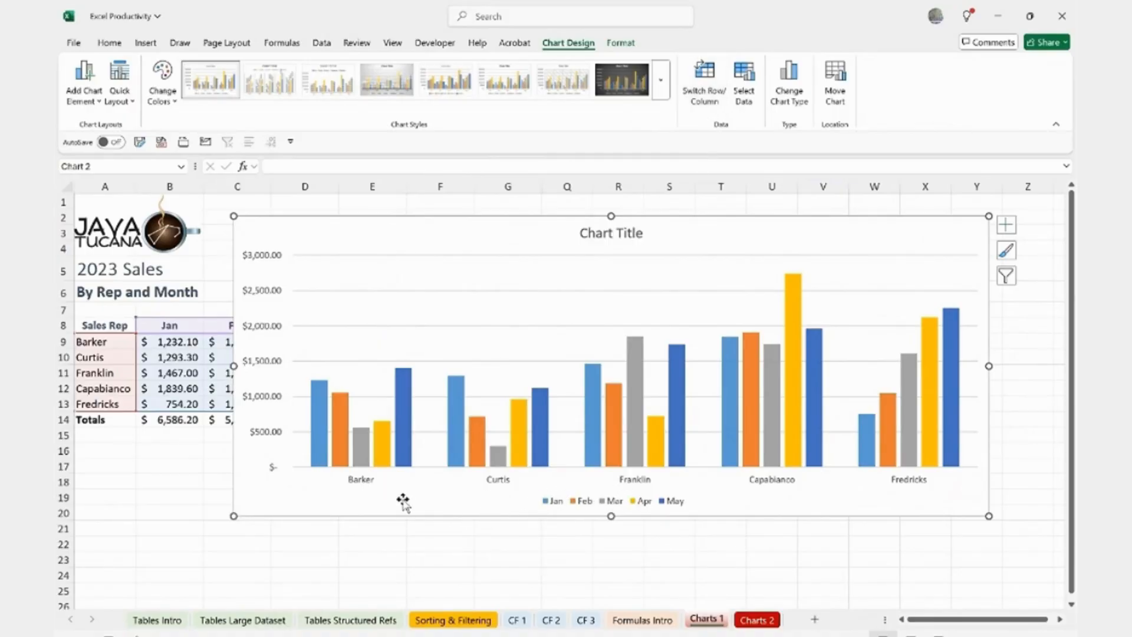
left_click(710, 79)
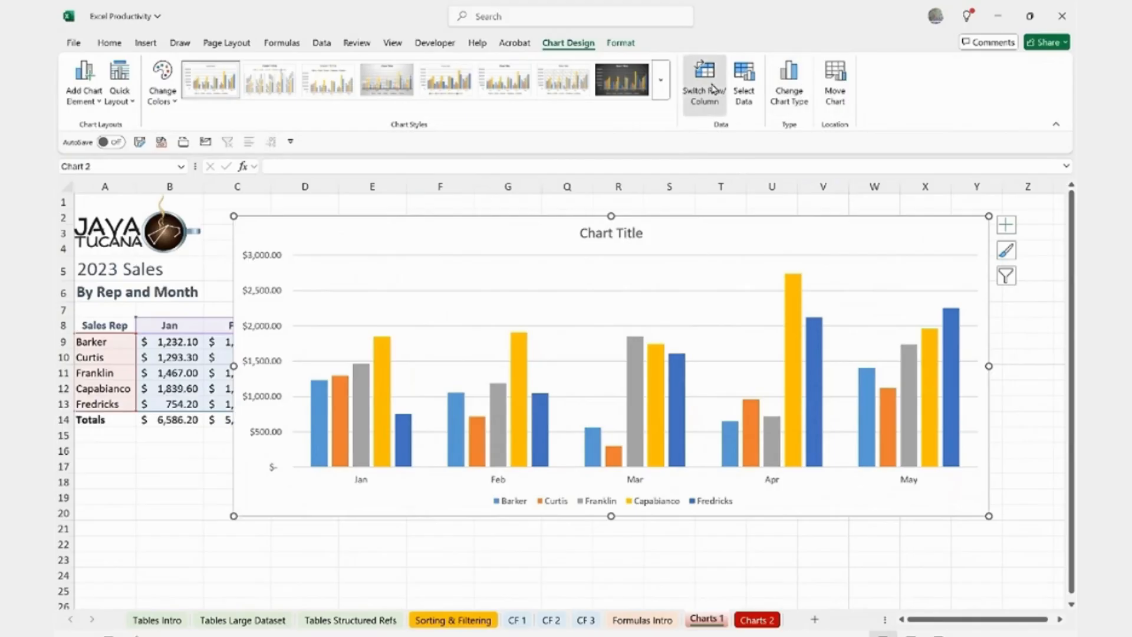
left_click(715, 88)
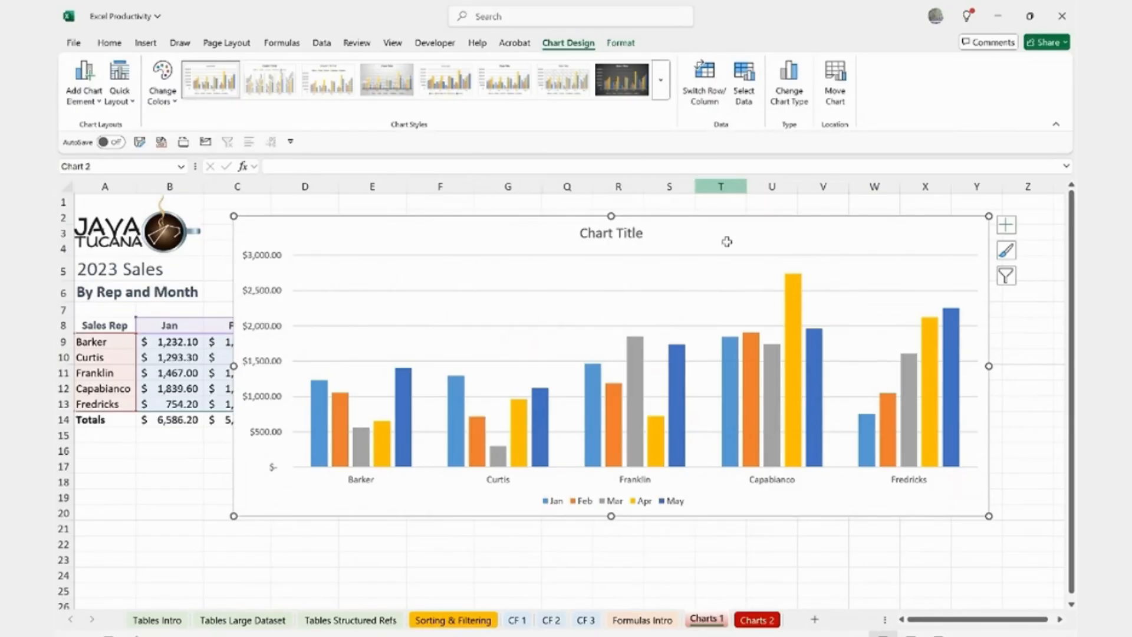
Step: Exclude the May series from the chart's source data
left_click(743, 82)
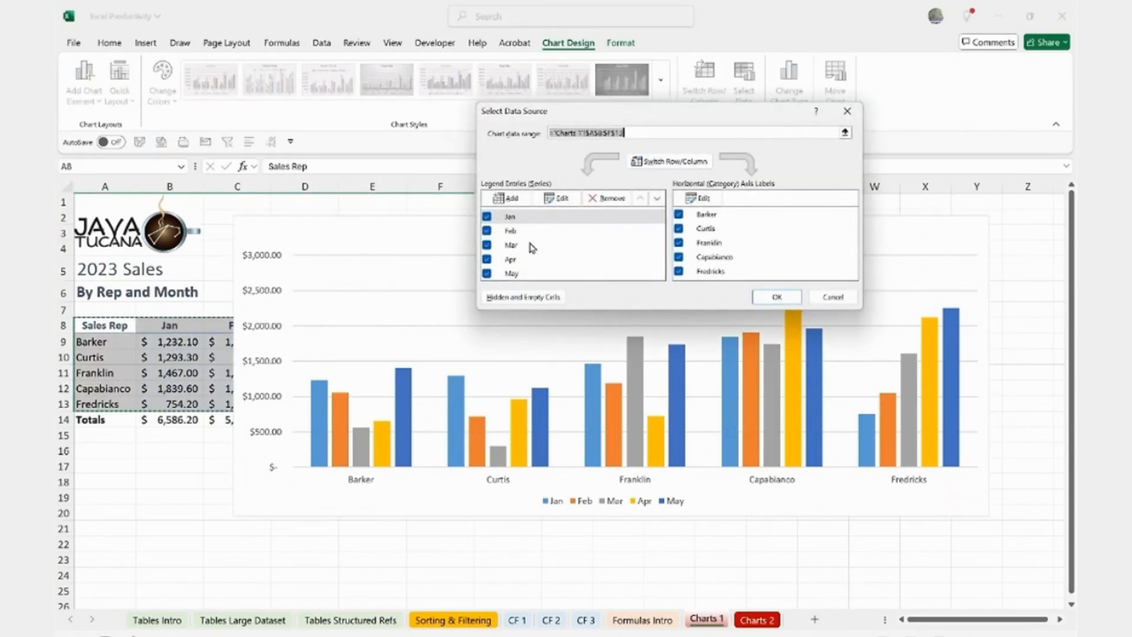
left_click(487, 274)
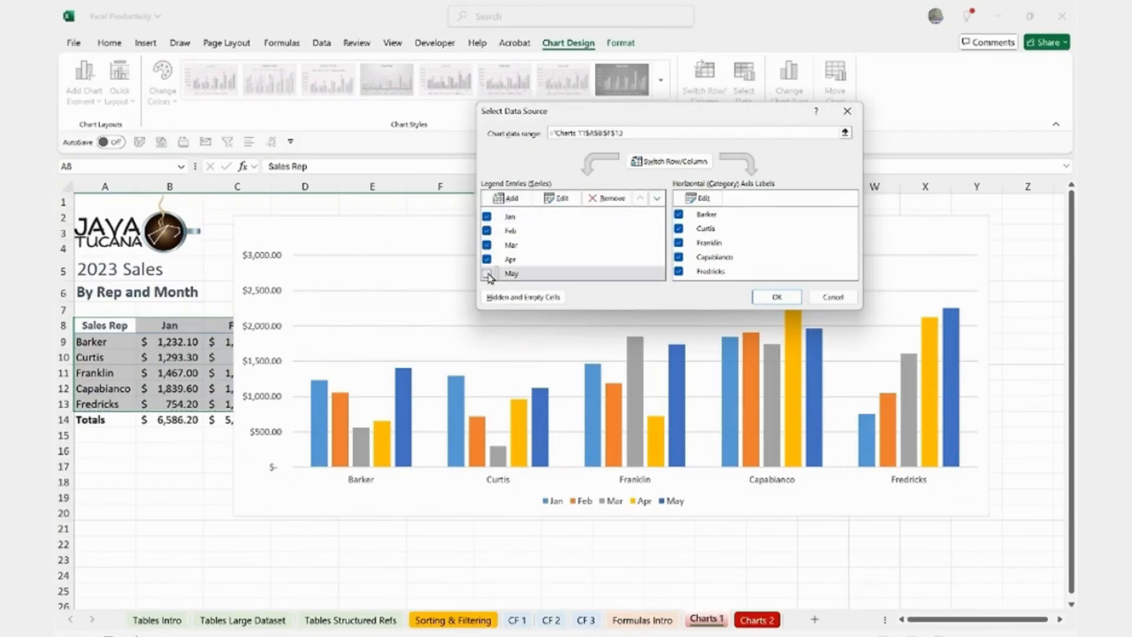
left_click(778, 296)
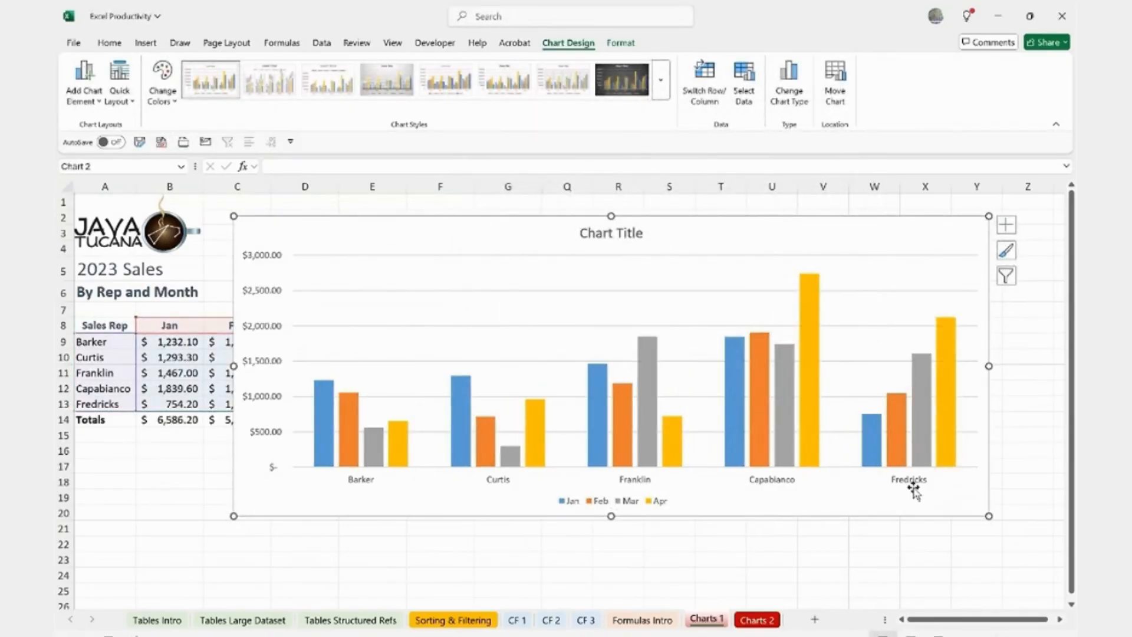
Step: Exclude the fourth sales rep from the chart's horizontal axis categories, and move the chart slightly left
left_click(743, 86)
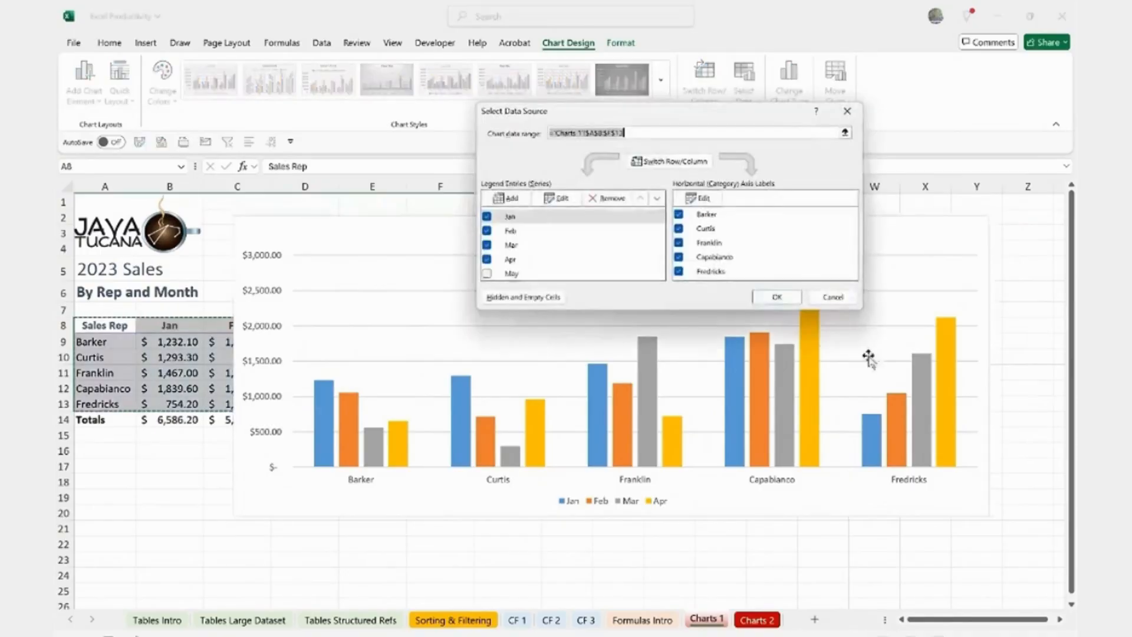
left_click(683, 261)
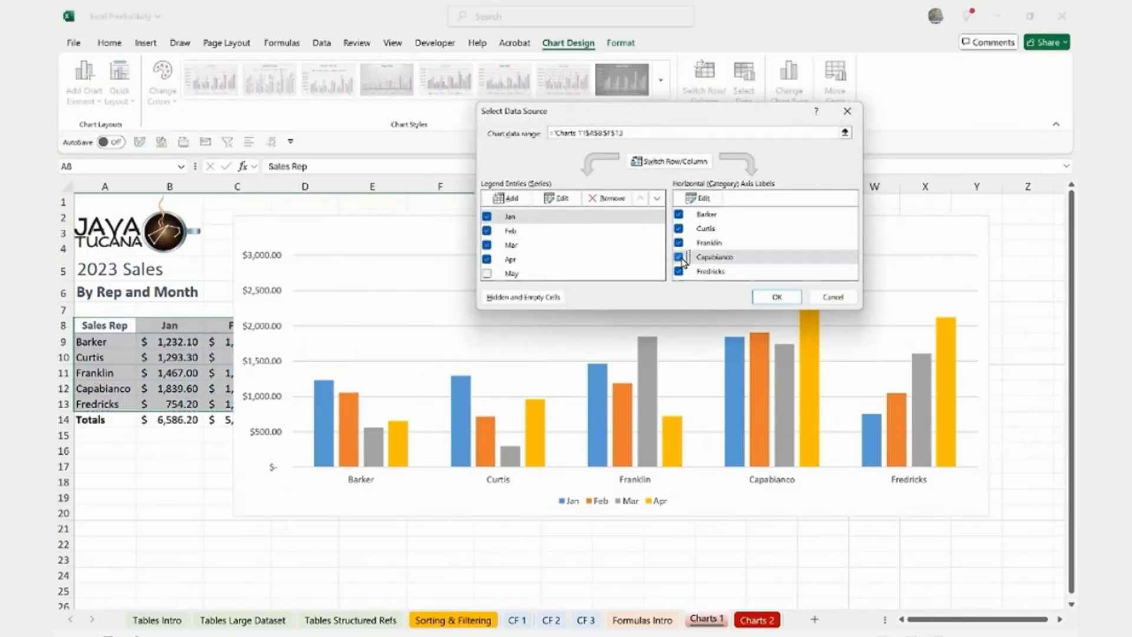
left_click(777, 296)
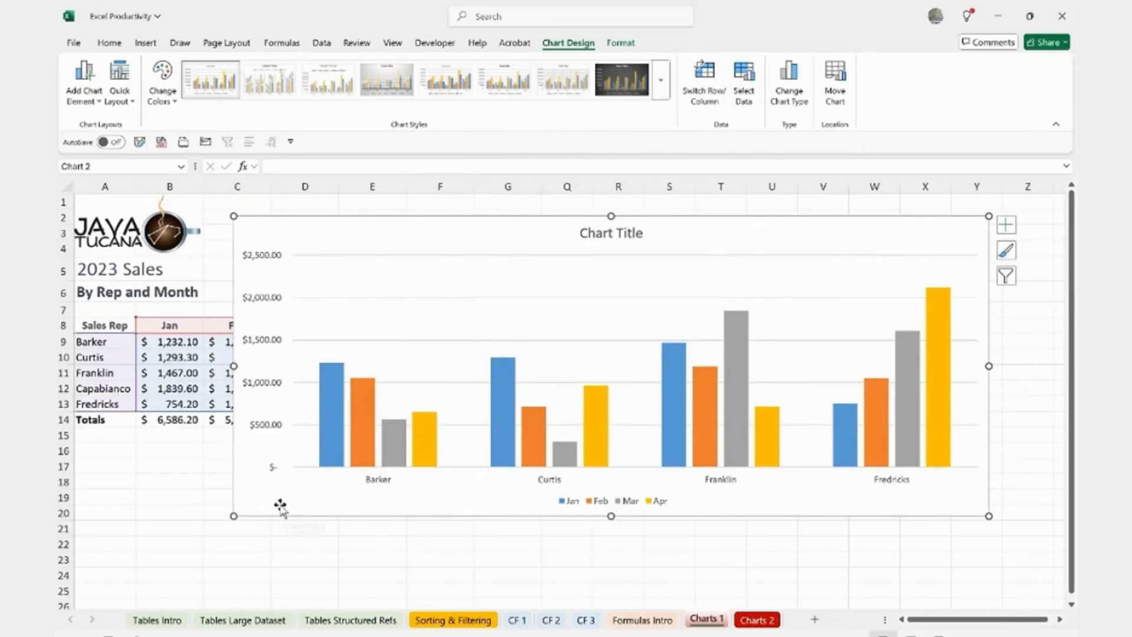
left_click_drag(281, 505, 248, 514)
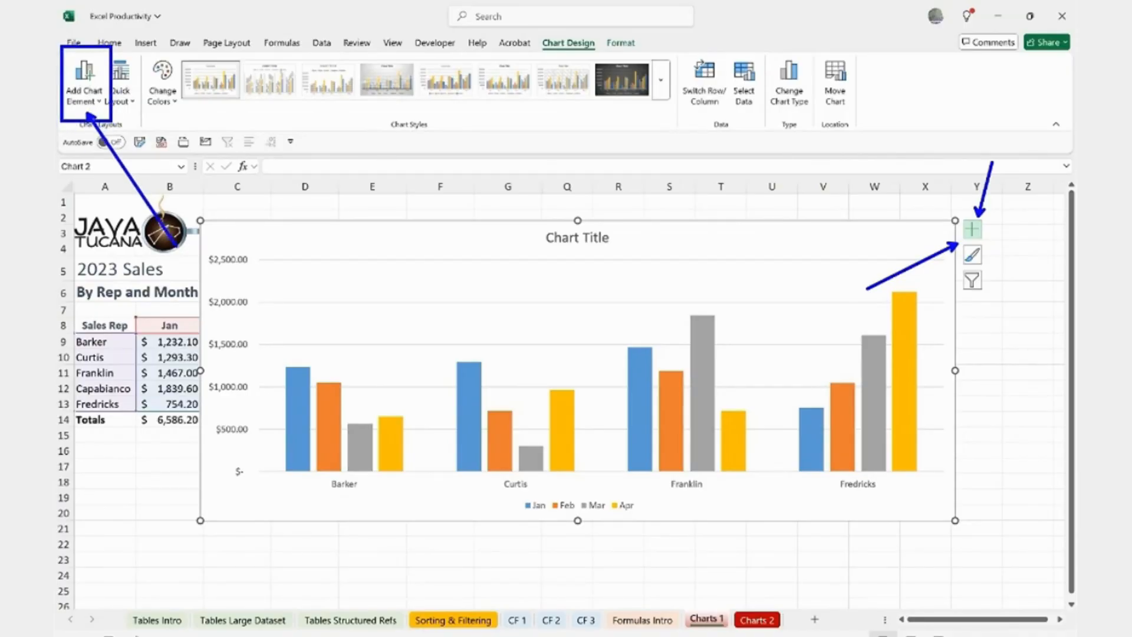
Step: Add axis titles to the column chart
left_click(973, 233)
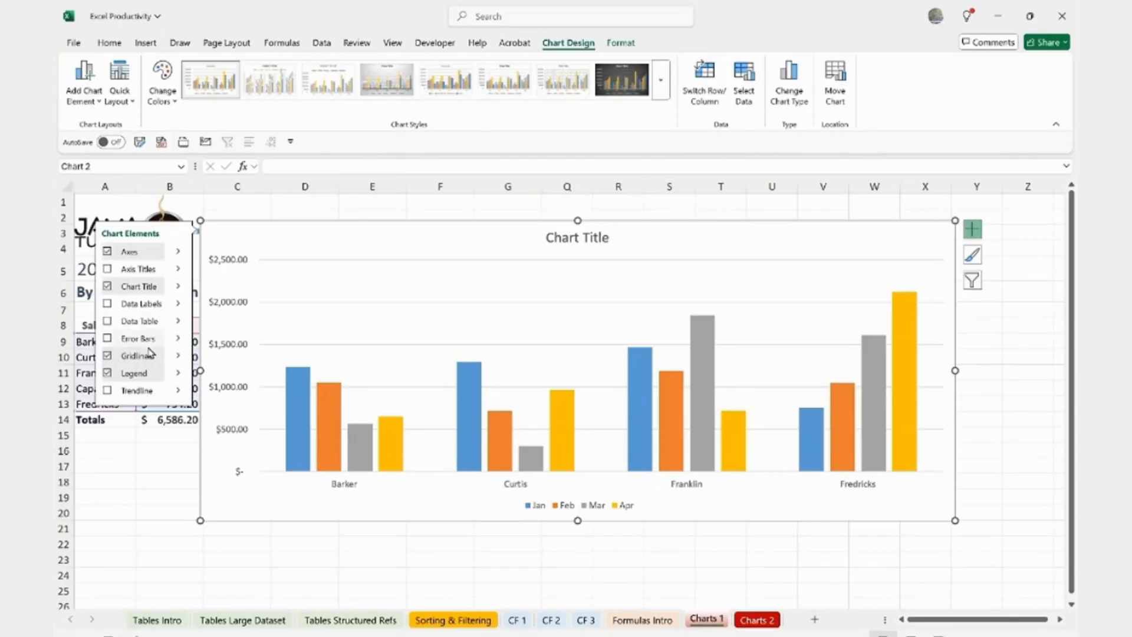
left_click(108, 271)
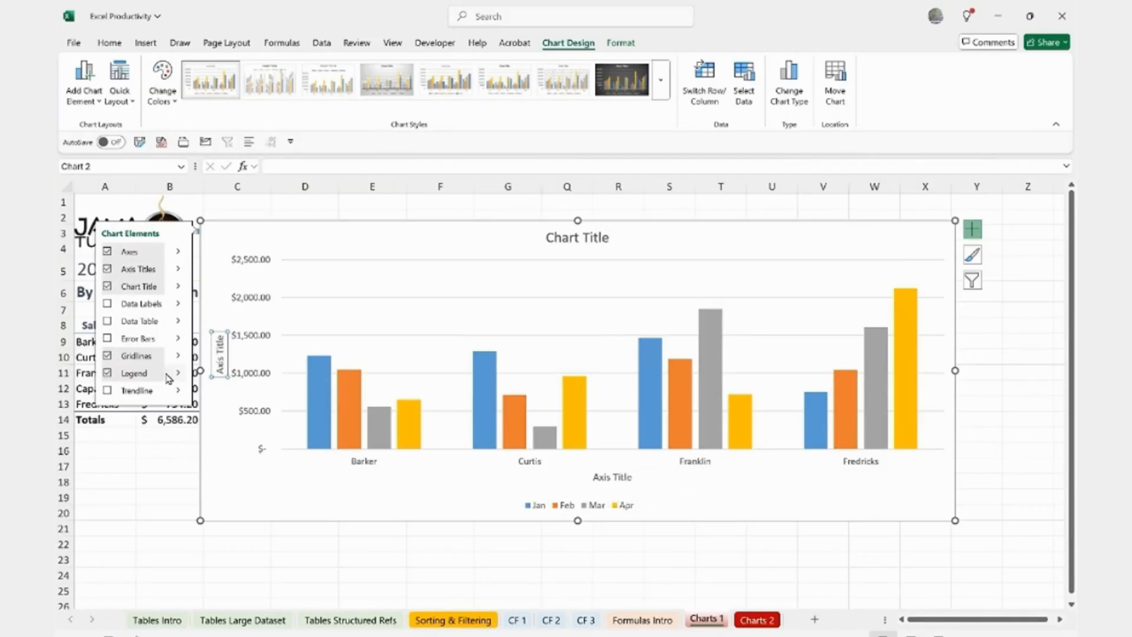
Step: Try data labels on the chart's columns, and remove them again
left_click(109, 309)
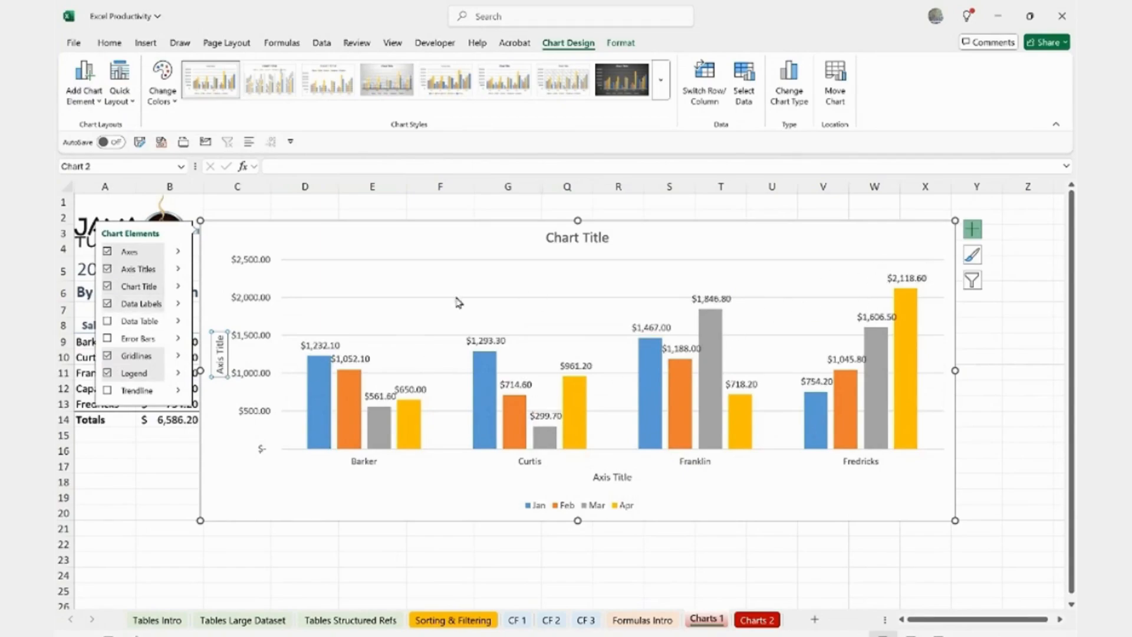
left_click(108, 307)
left_click(108, 306)
left_click(108, 307)
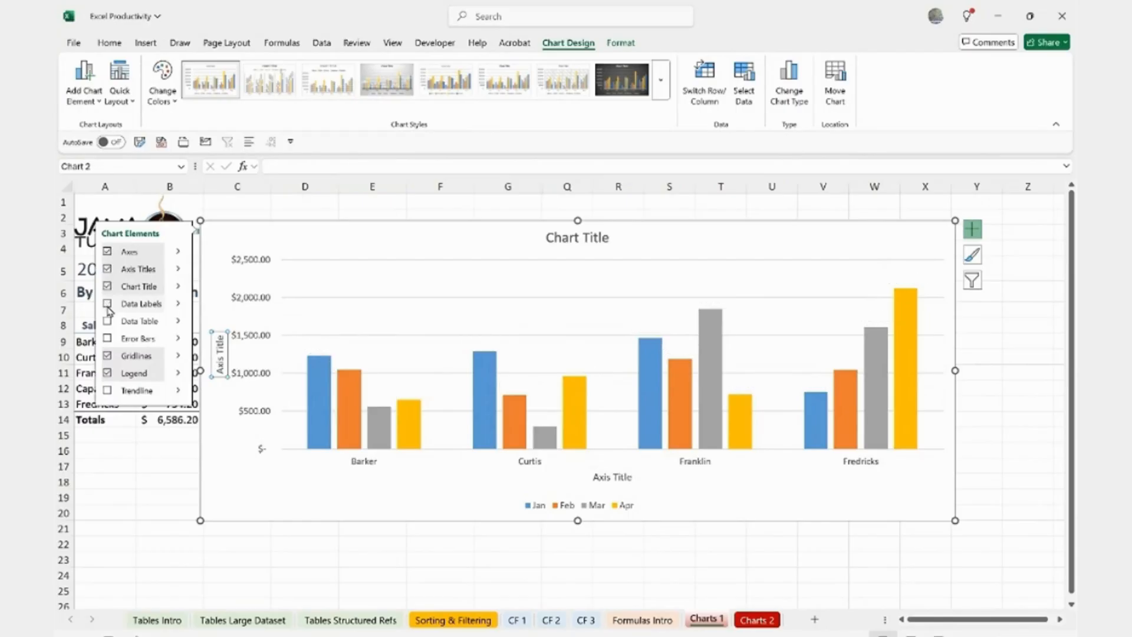
Step: Try a data table beneath the chart, and remove it again
left_click(107, 321)
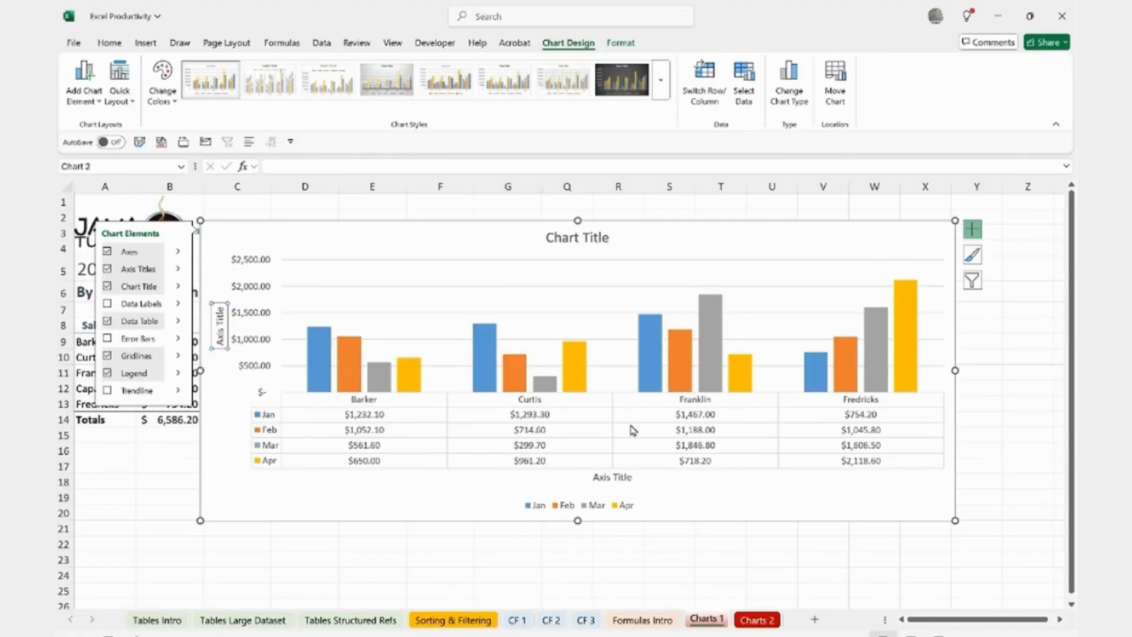
left_click(108, 325)
left_click(109, 326)
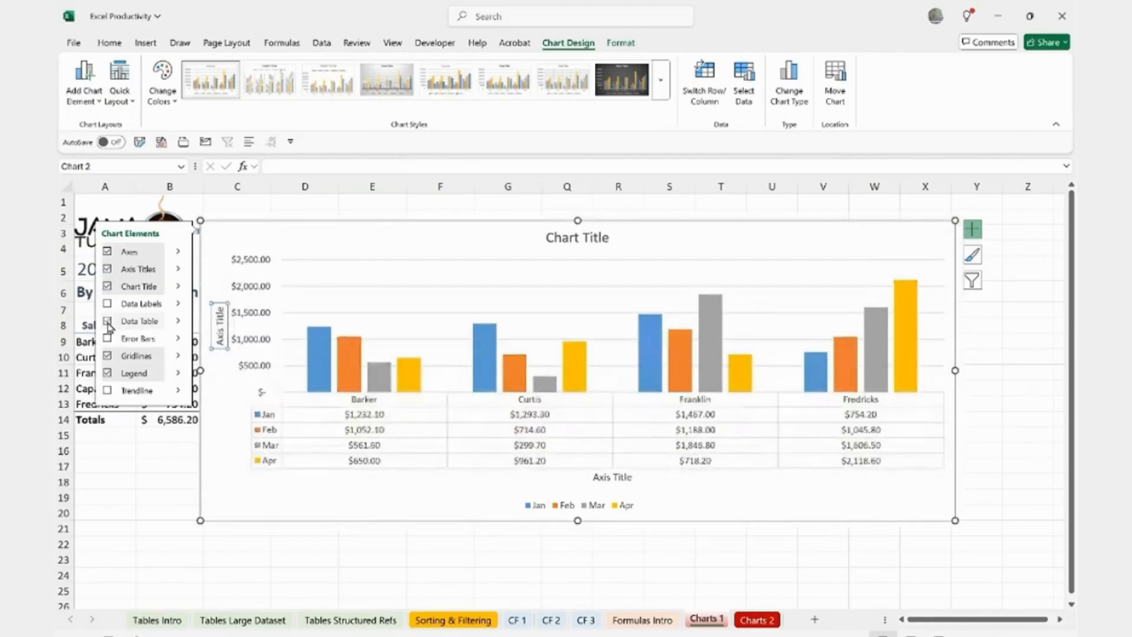
left_click(108, 322)
left_click(109, 322)
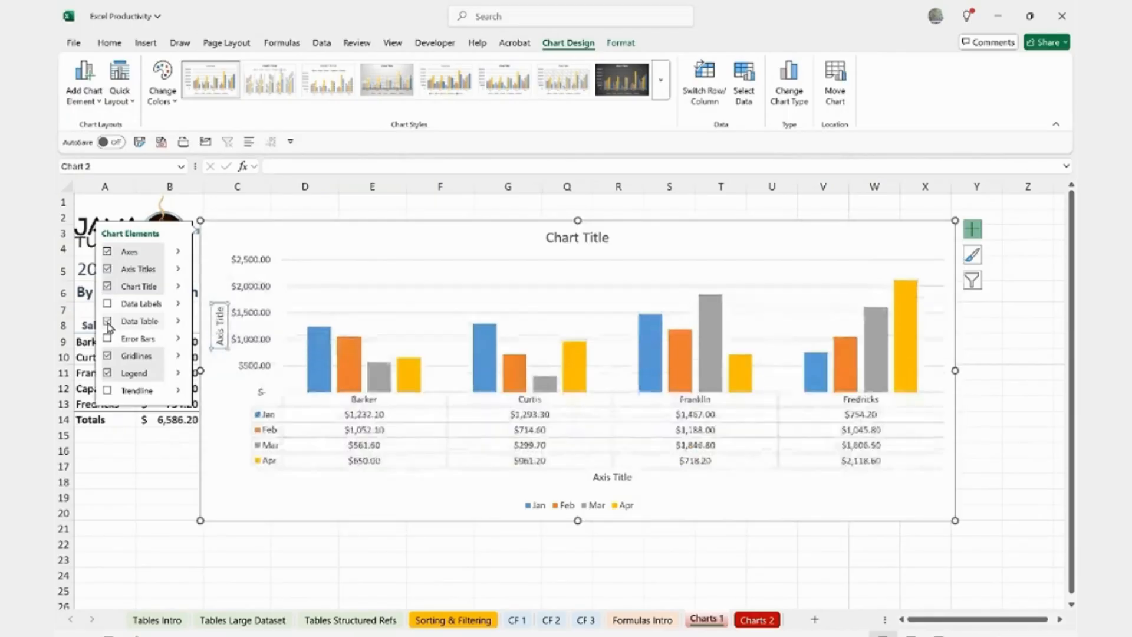
left_click(108, 323)
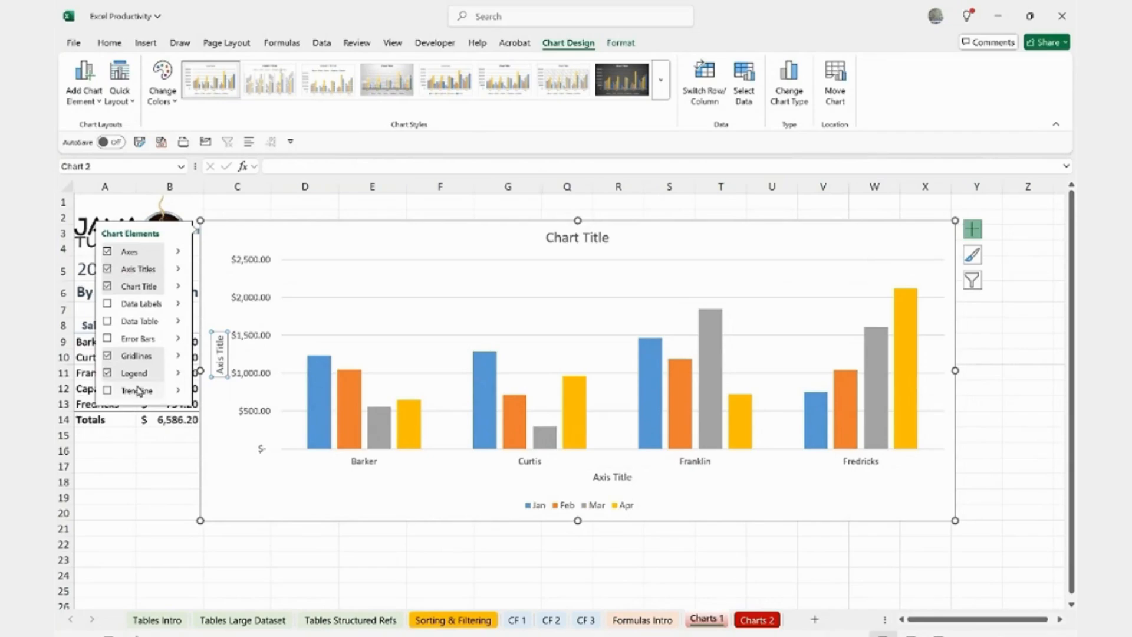
Step: Toggle the chart legend off and on, and place it at the top of the chart
left_click(108, 373)
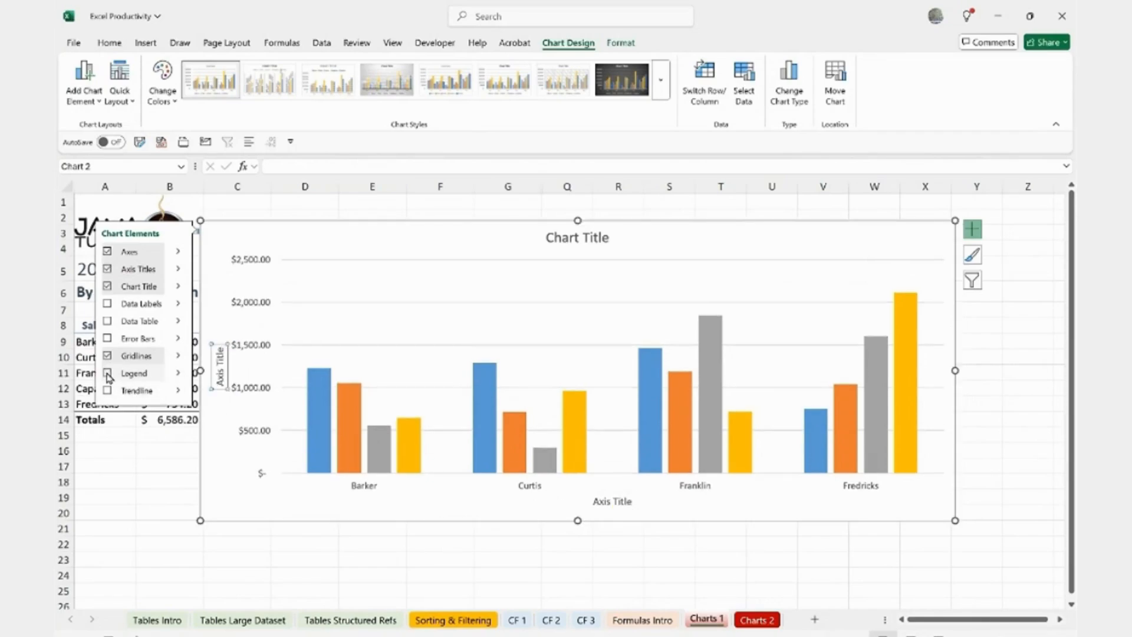
left_click(107, 375)
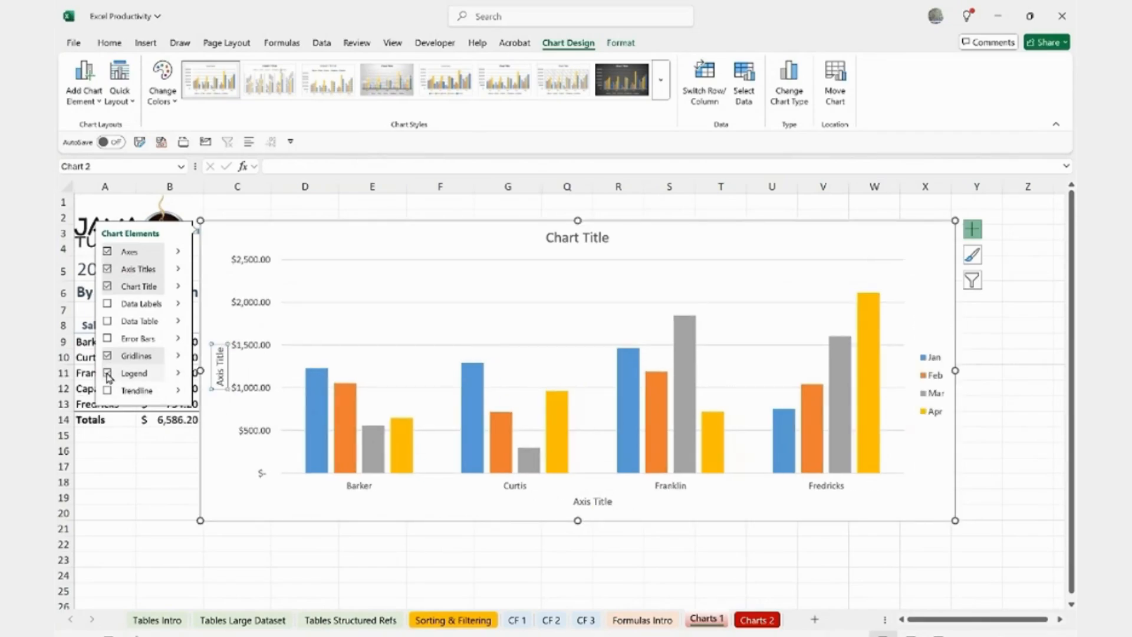
left_click(178, 373)
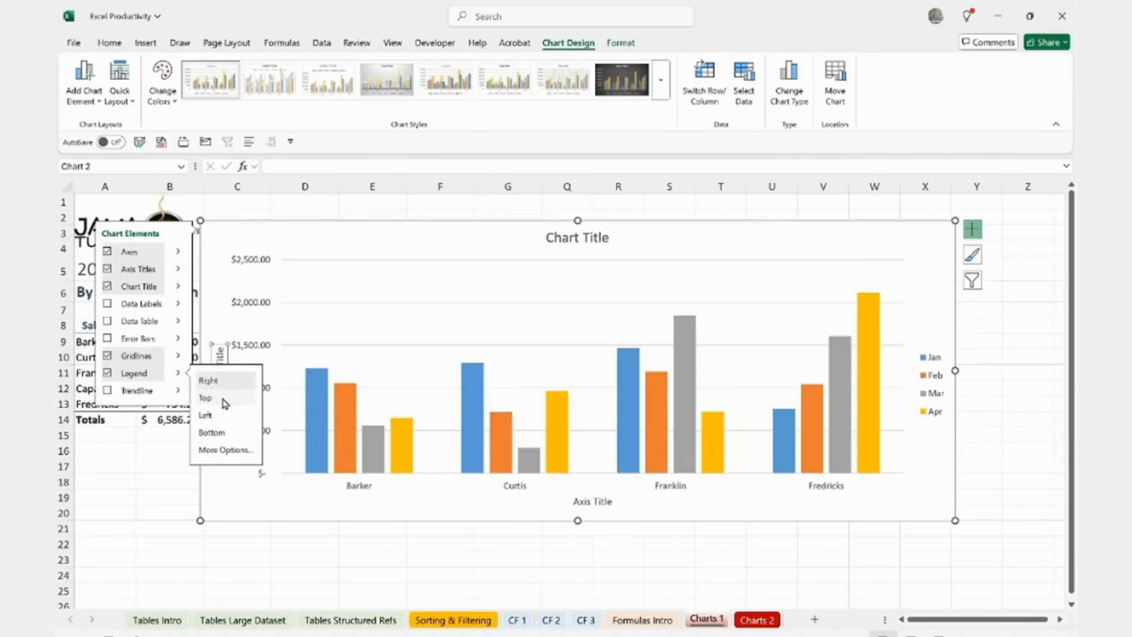
left_click(224, 403)
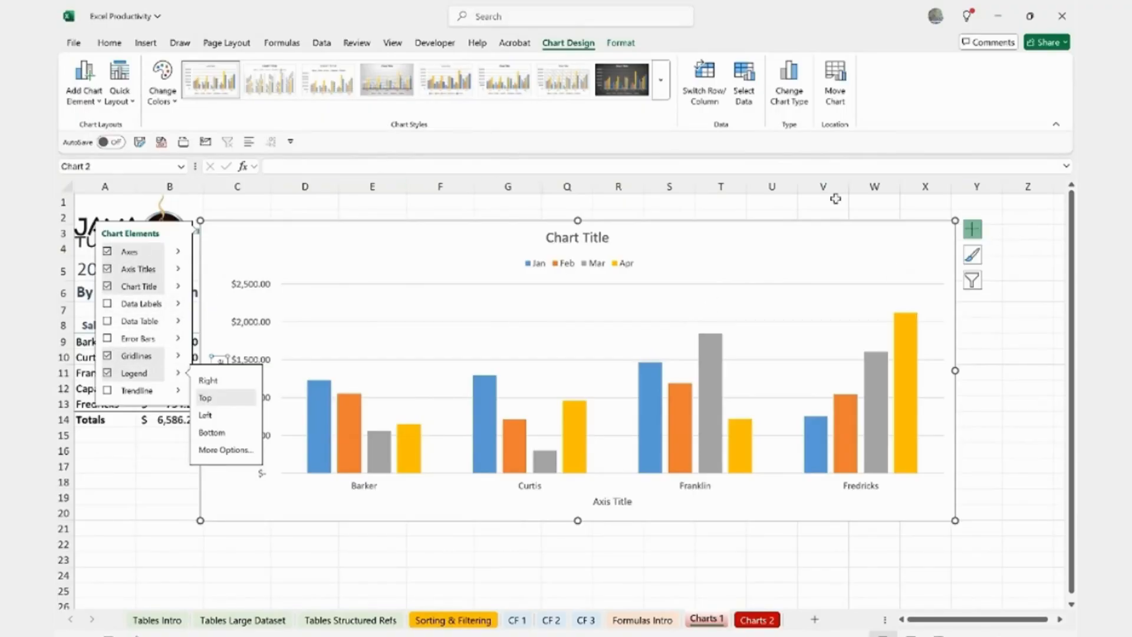
left_click(86, 104)
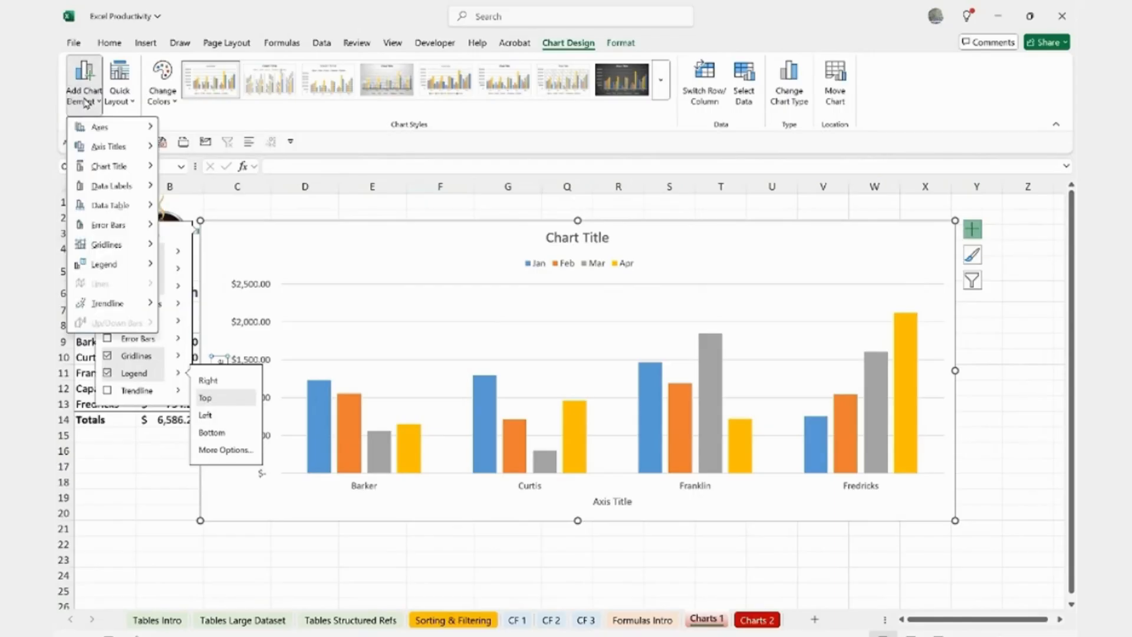
mouse_move(113, 146)
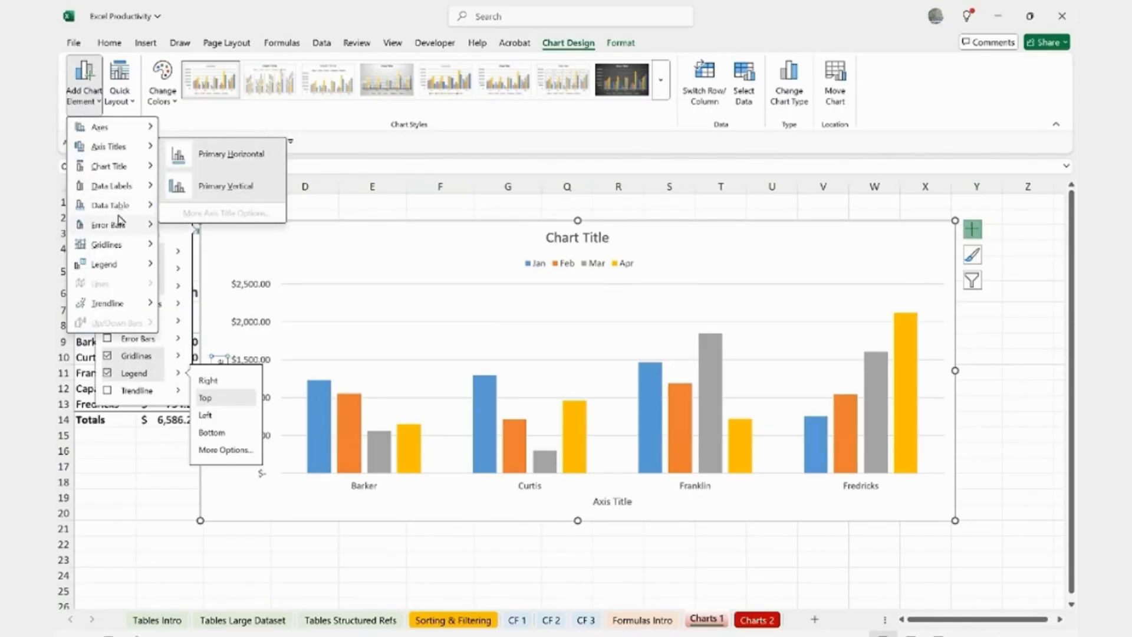
left_click(392, 129)
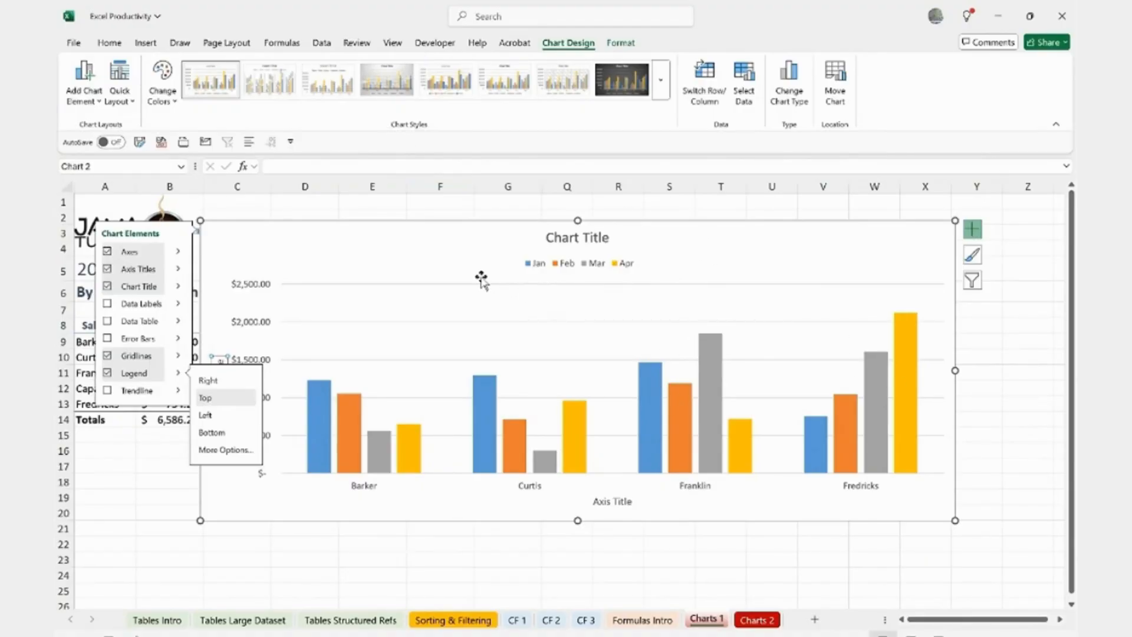
Step: Increase the chart legend's font size to 14
left_click(547, 263)
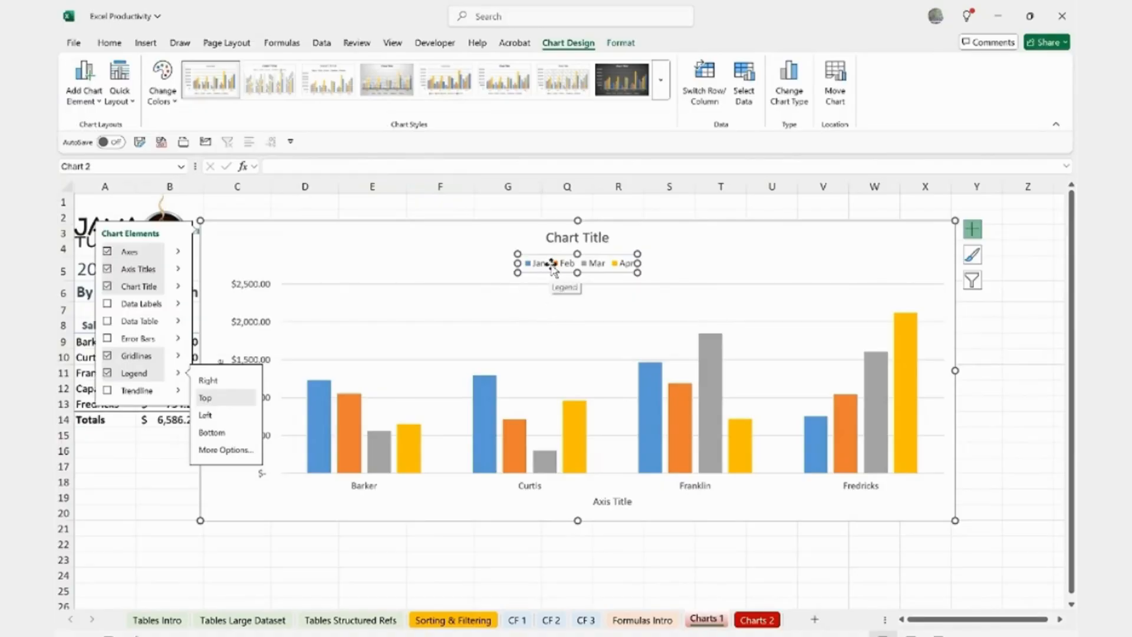
left_click(109, 43)
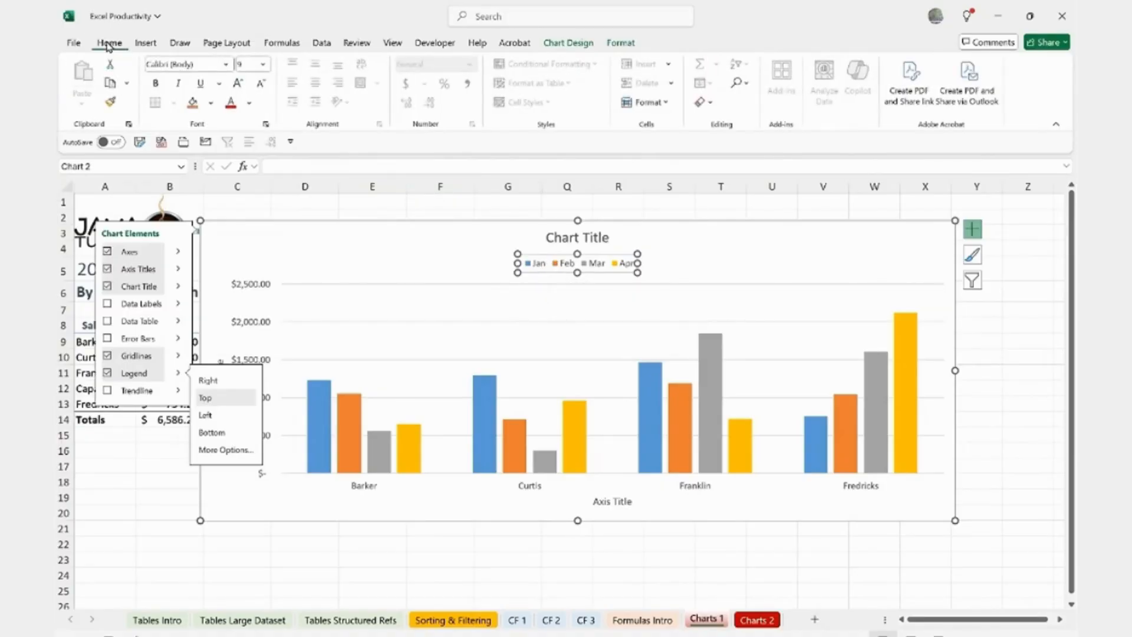
left_click(239, 84)
left_click(238, 85)
left_click(239, 85)
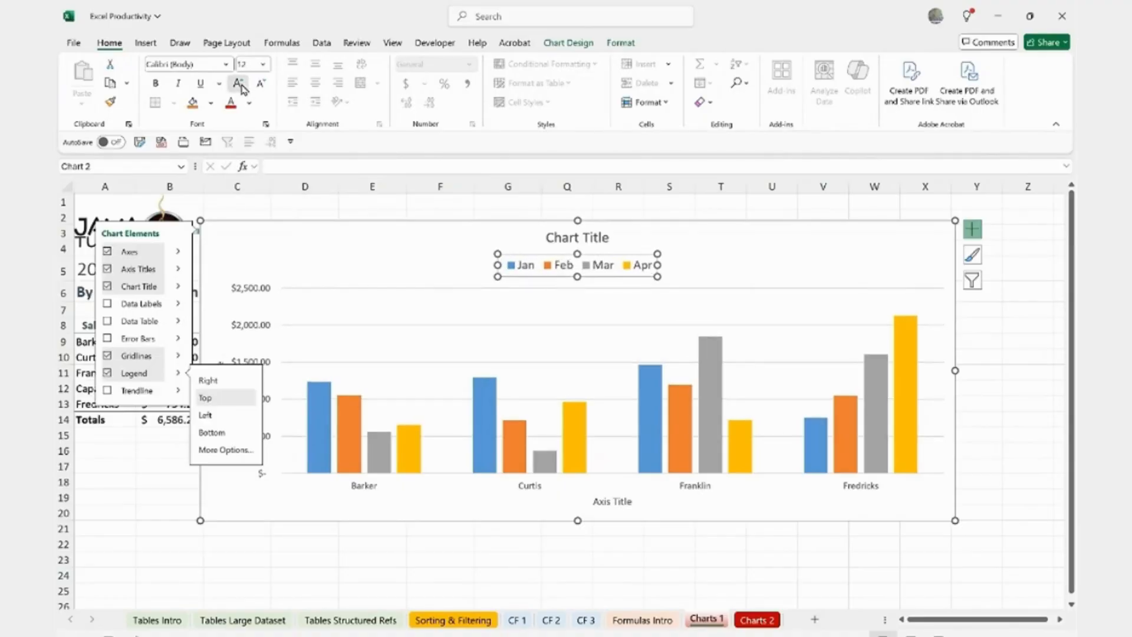
left_click(238, 85)
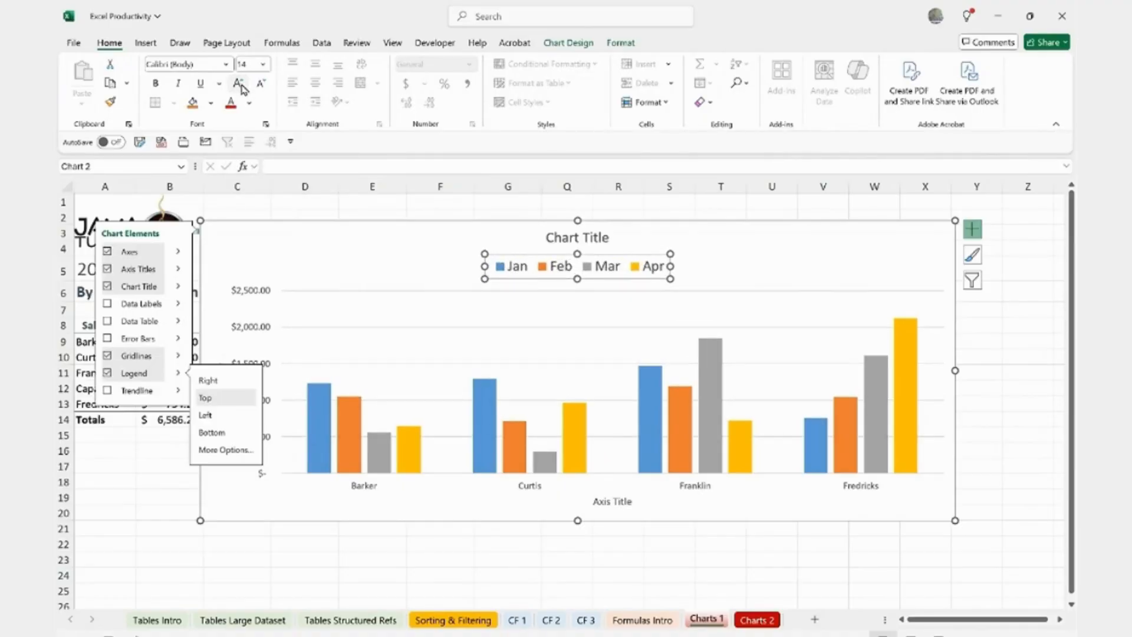
Step: Change the chart's colors to the fourth Colorful palette, starting with green, blue and yellow
left_click(576, 46)
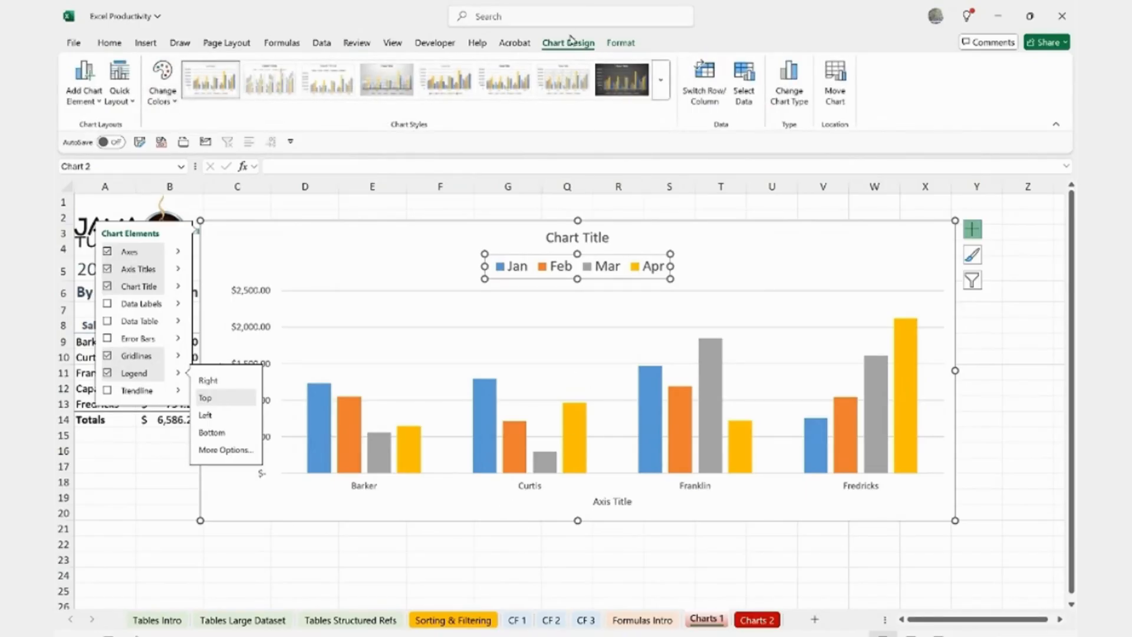
left_click(156, 93)
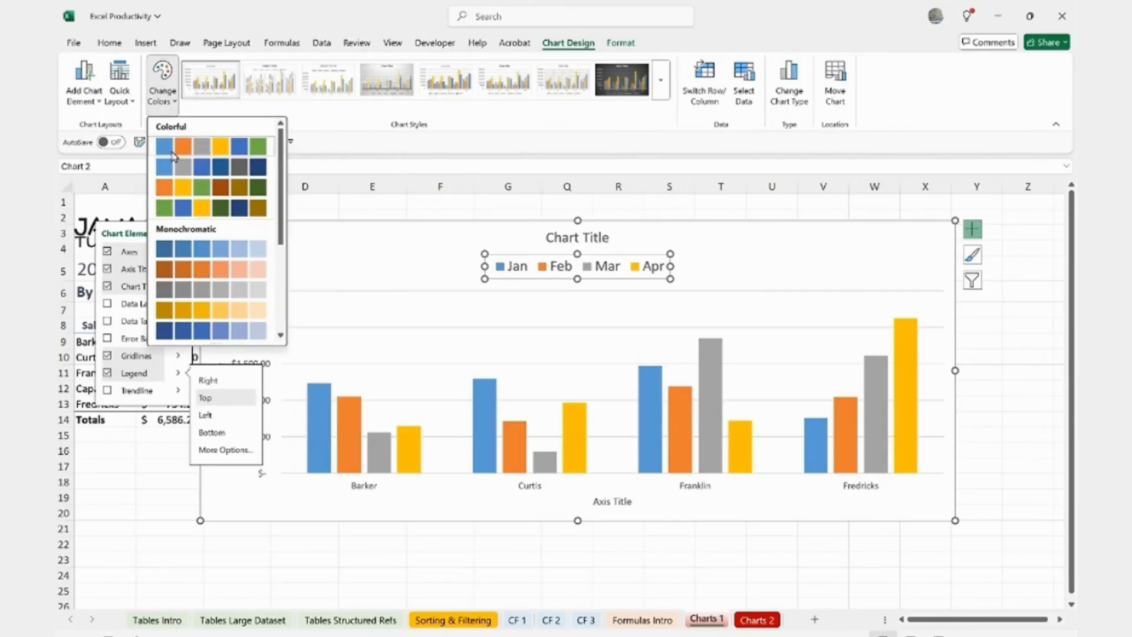
left_click(190, 211)
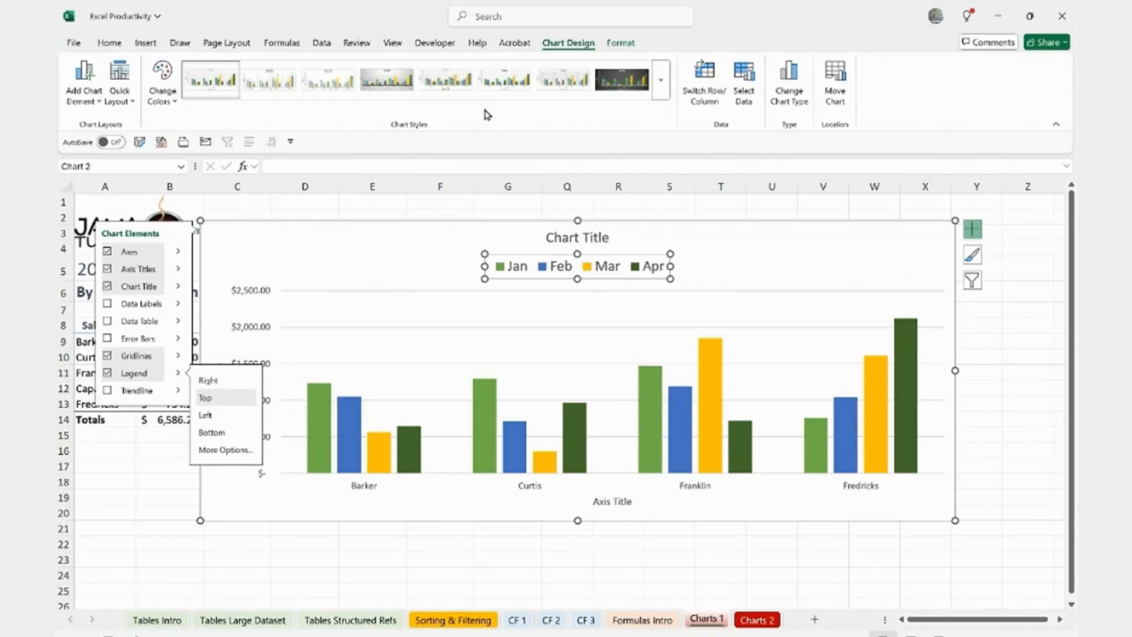
Step: On the Charts 2 sheet, insert a 3-D pie chart from A1:B6 and place it, enlarged, beside the data
left_click(705, 618)
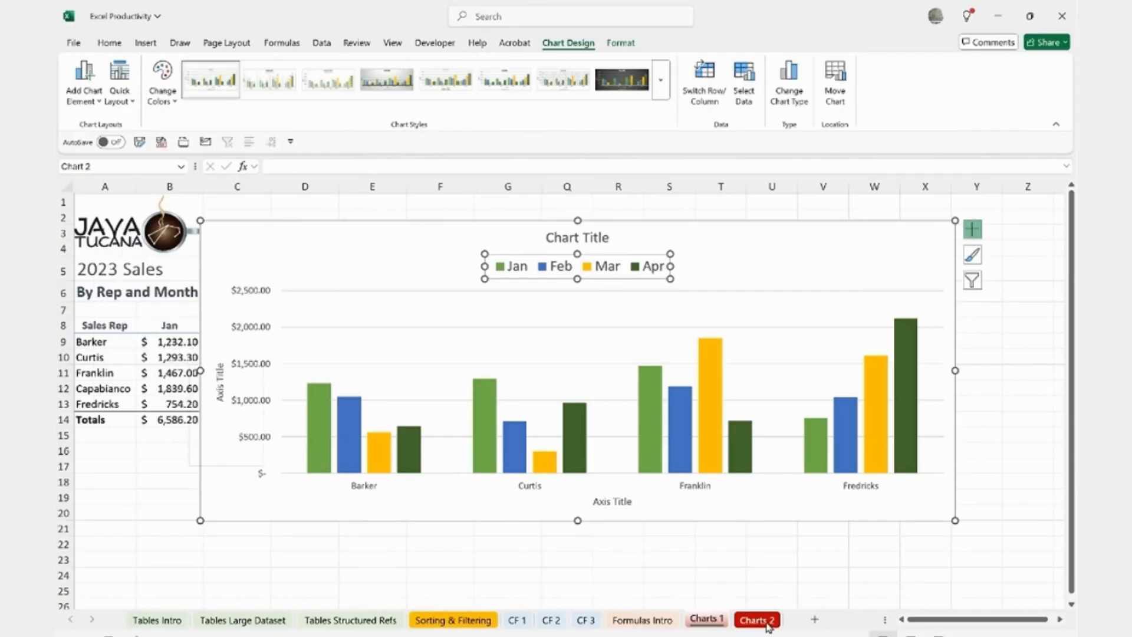
left_click_drag(100, 198, 177, 267)
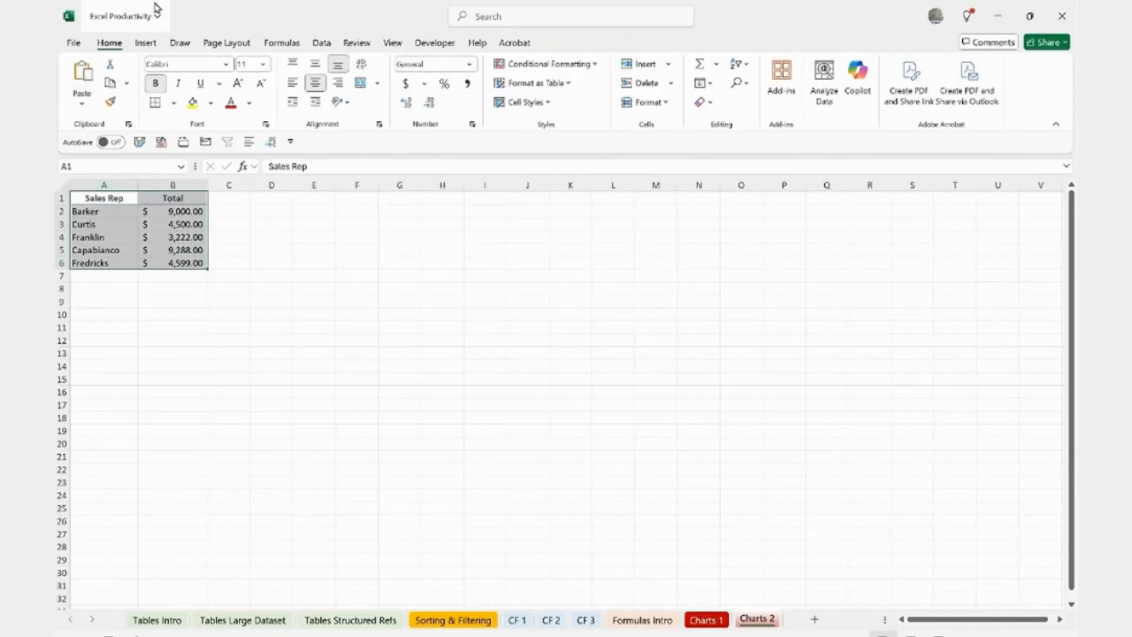
left_click(145, 43)
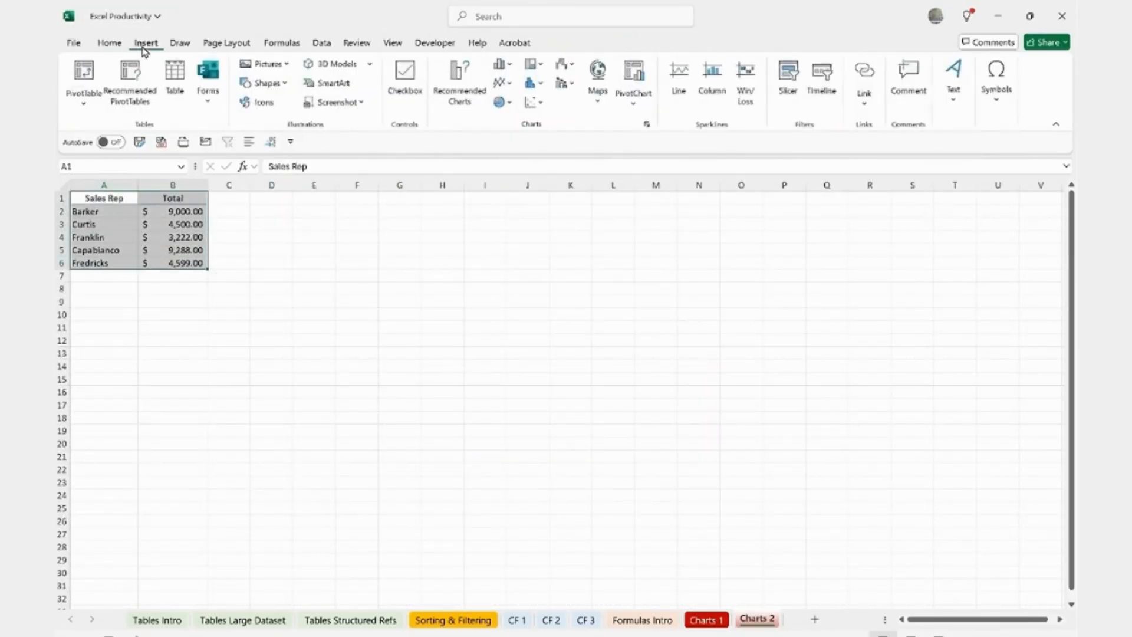
left_click(502, 103)
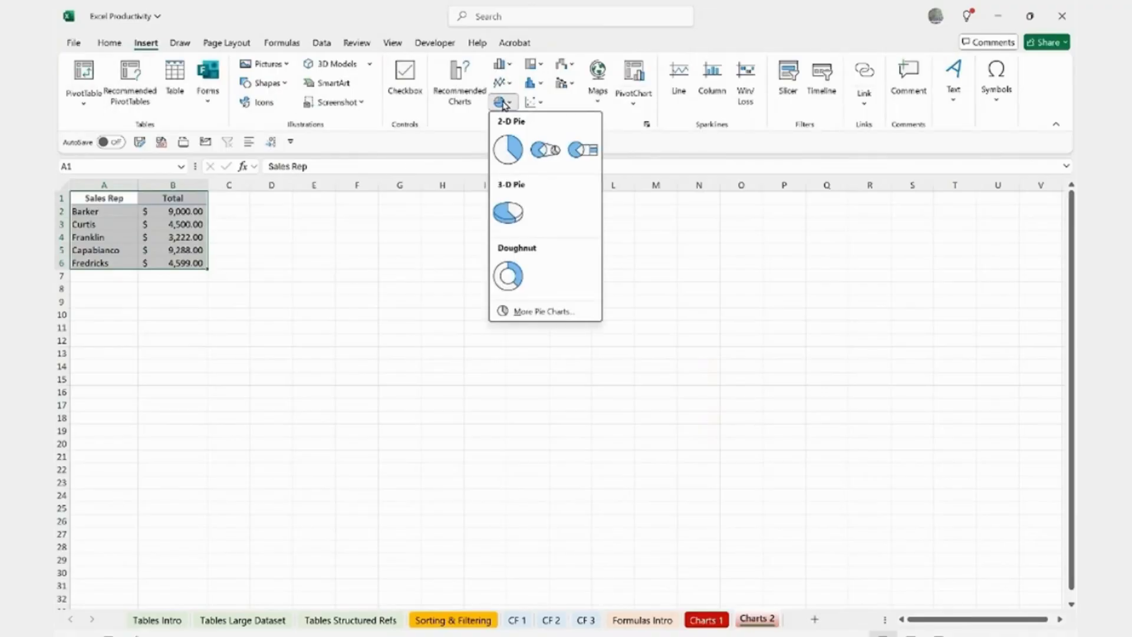
left_click(515, 222)
left_click_drag(408, 301, 280, 212)
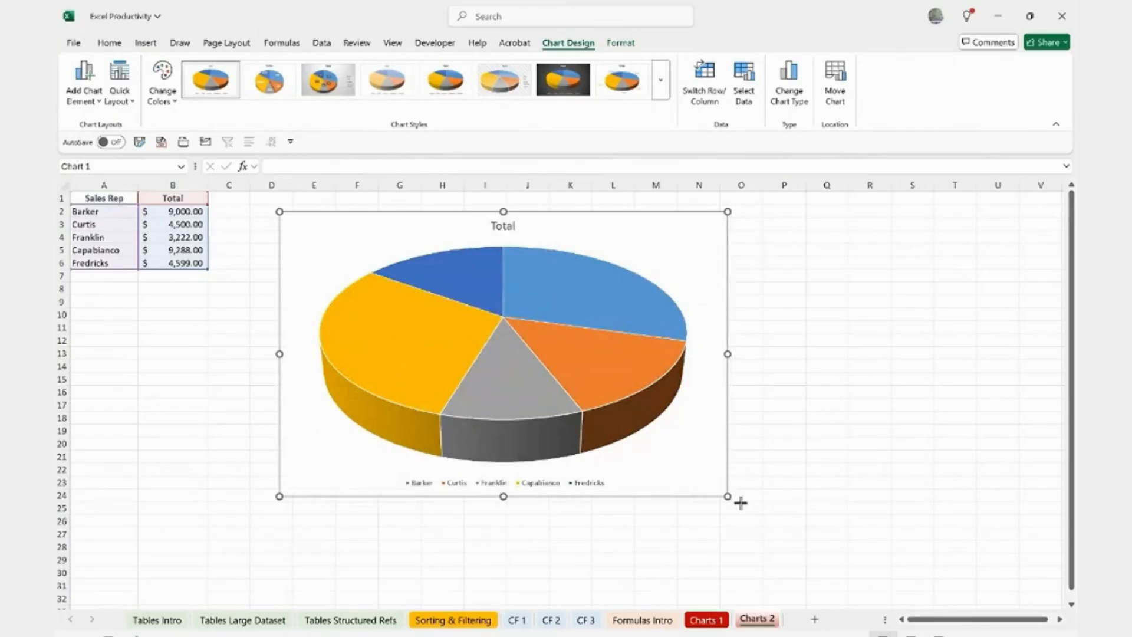
left_click_drag(740, 502, 772, 530)
Step: Try the second chart style on the pie chart, and apply the third style with the gray gradient background
left_click(277, 87)
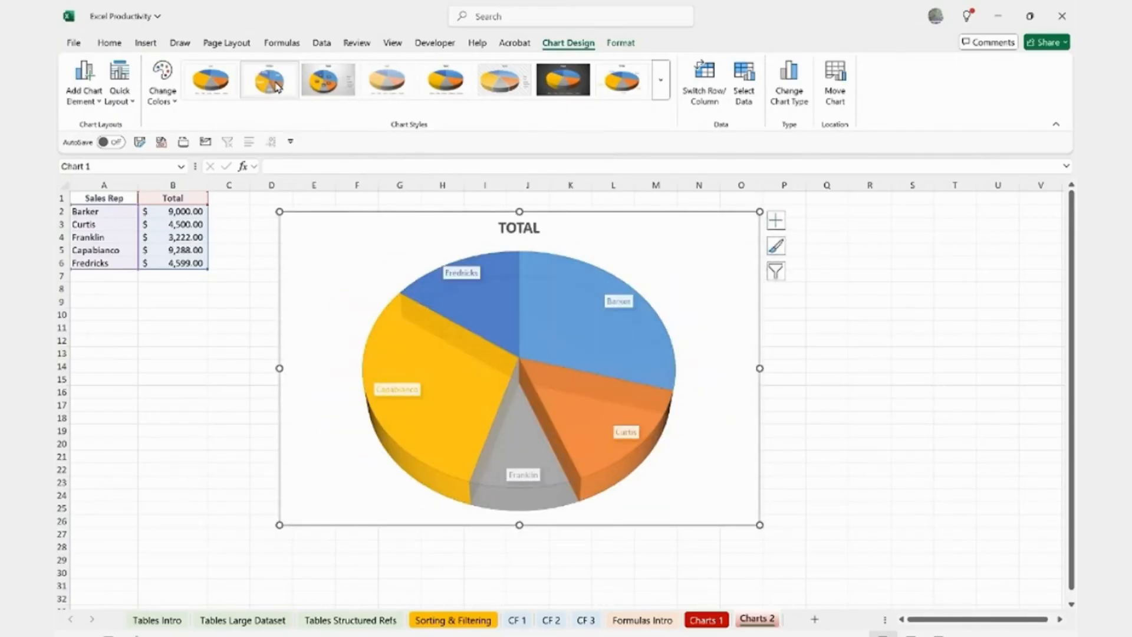
left_click(323, 85)
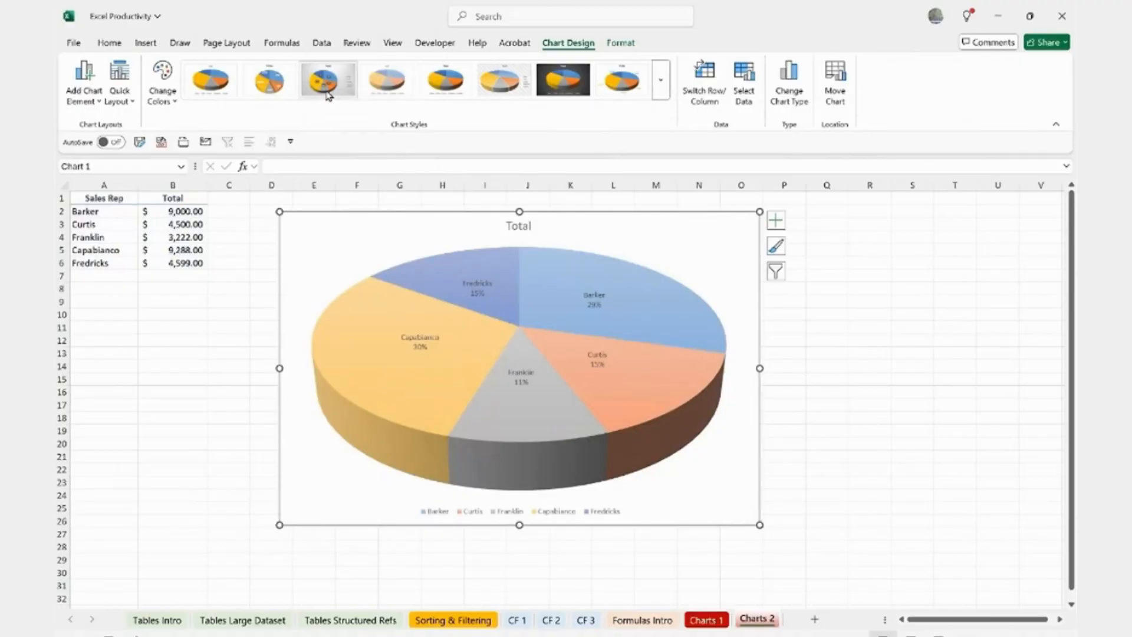
left_click(327, 90)
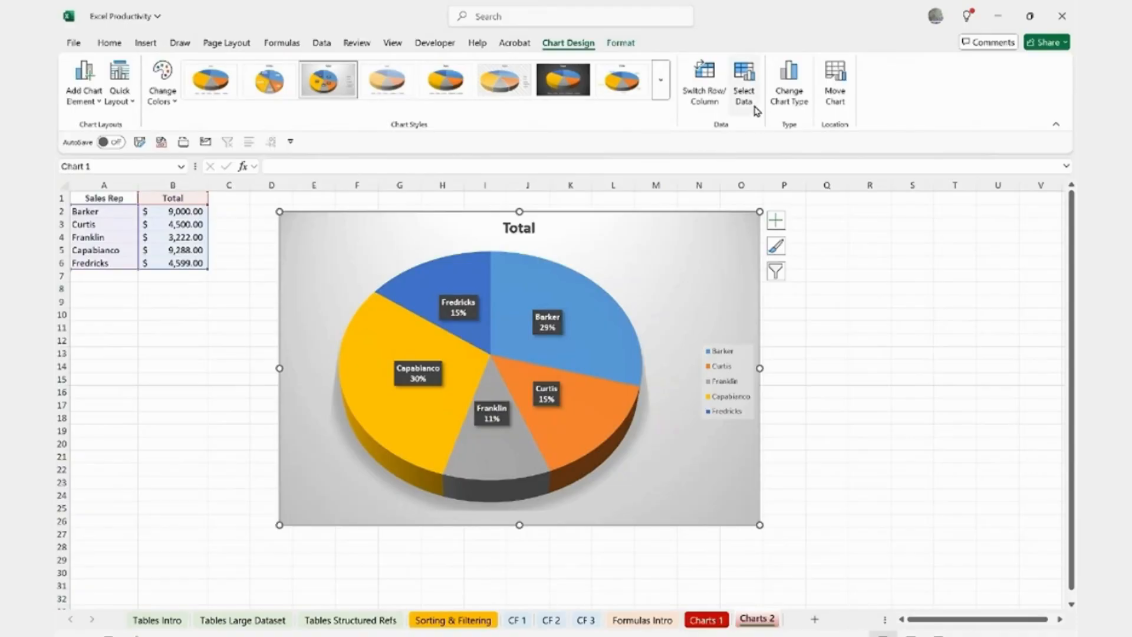
Step: Move the pie chart from the Charts 2 worksheet to its own new chart sheet
left_click(801, 107)
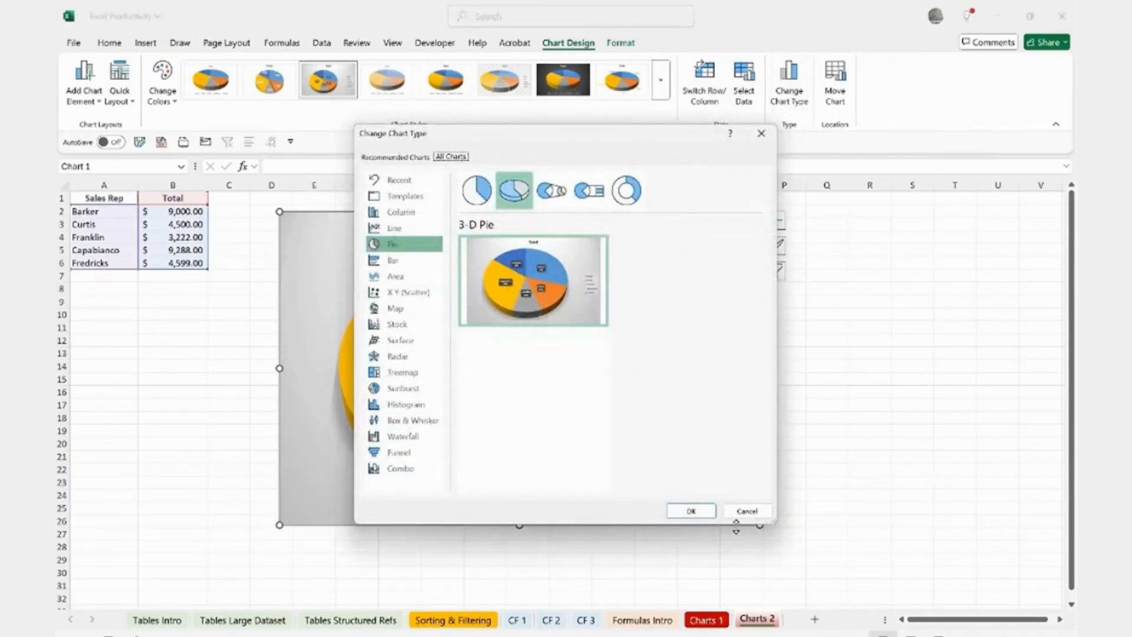
left_click(748, 511)
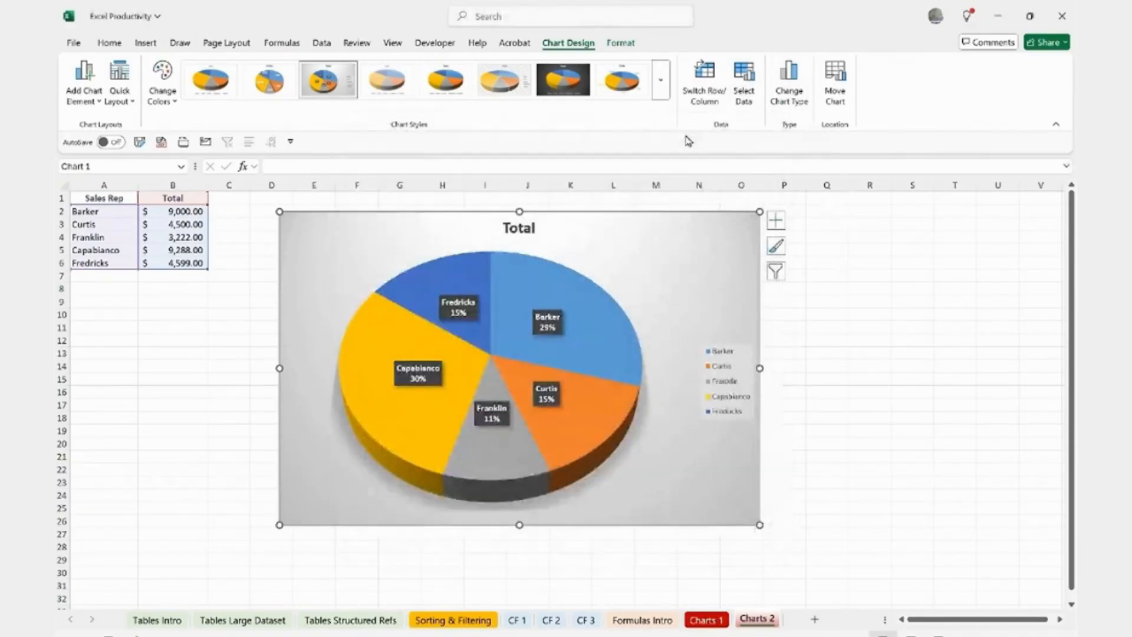
left_click(839, 96)
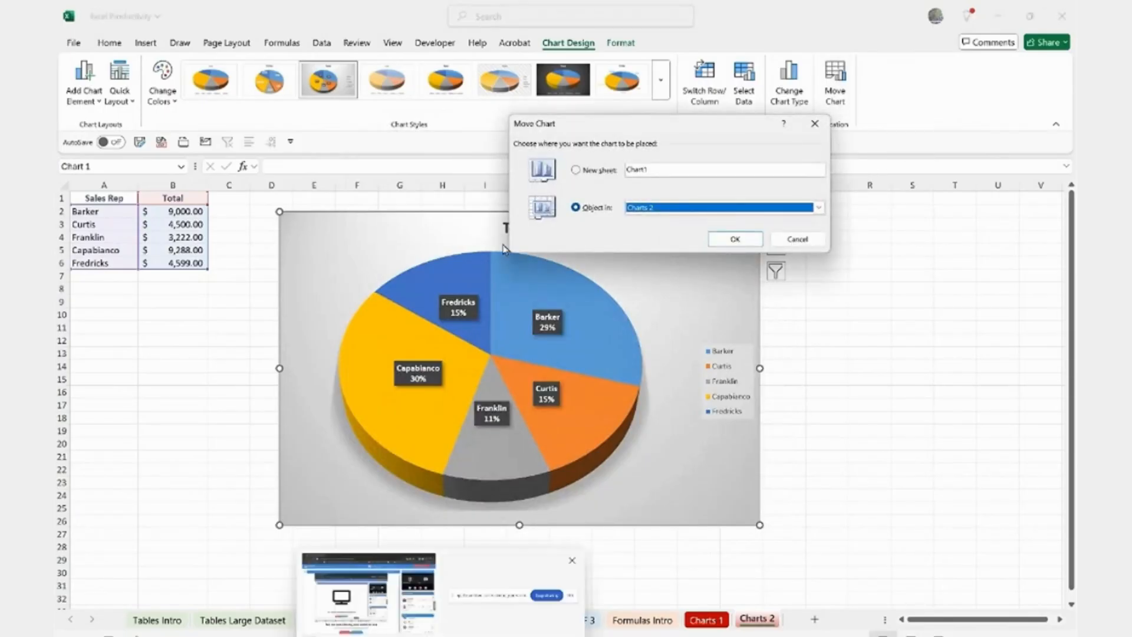
left_click(575, 170)
left_click(729, 236)
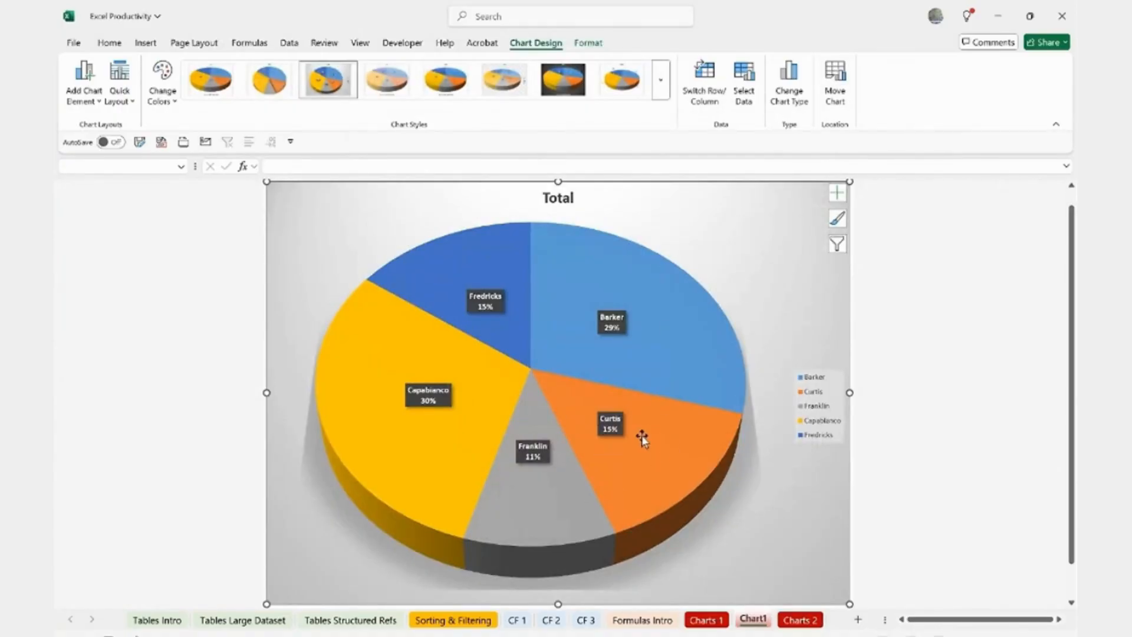
Step: Pull only the orange slice outward from the rest of the pie chart, and deselect it
mouse_move(624, 455)
left_click(661, 451)
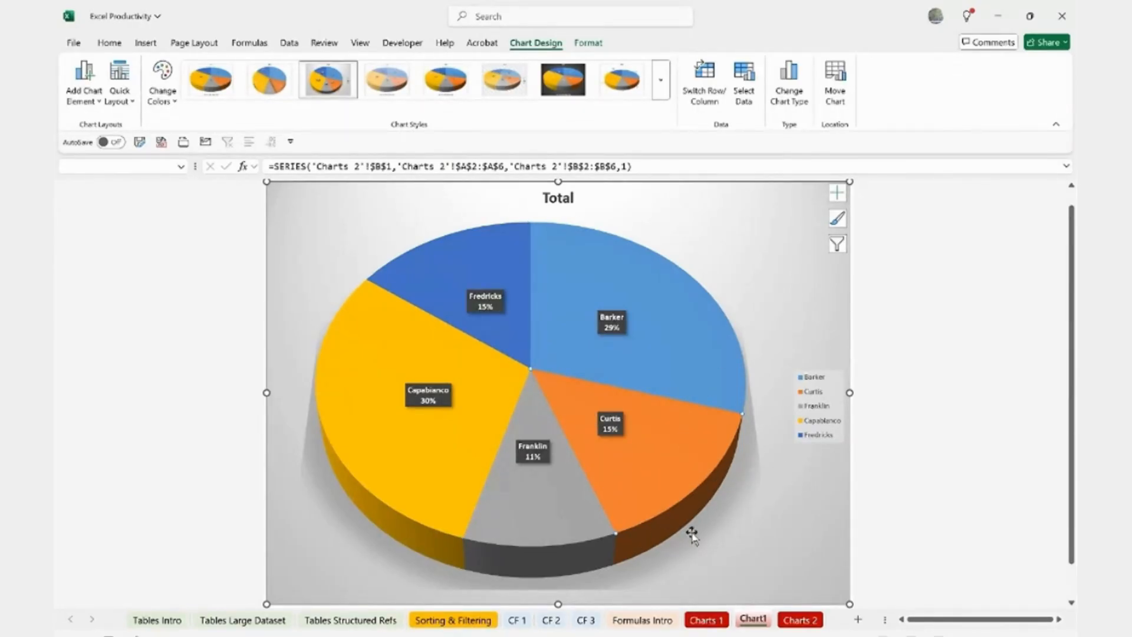
left_click_drag(656, 449, 731, 494)
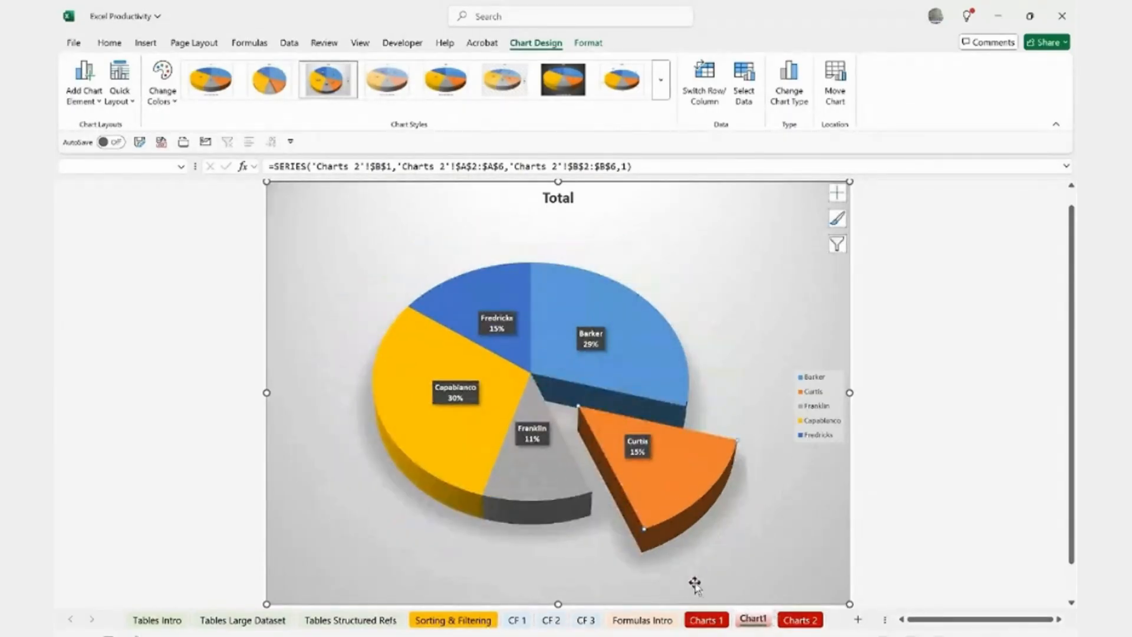
left_click(772, 557)
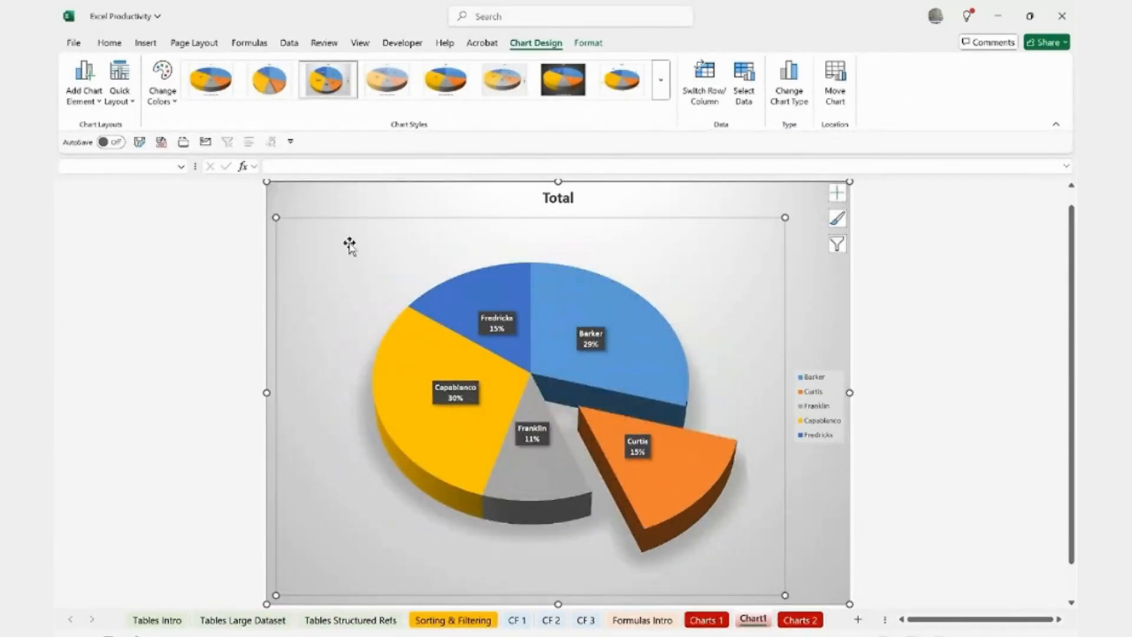
left_click(322, 199)
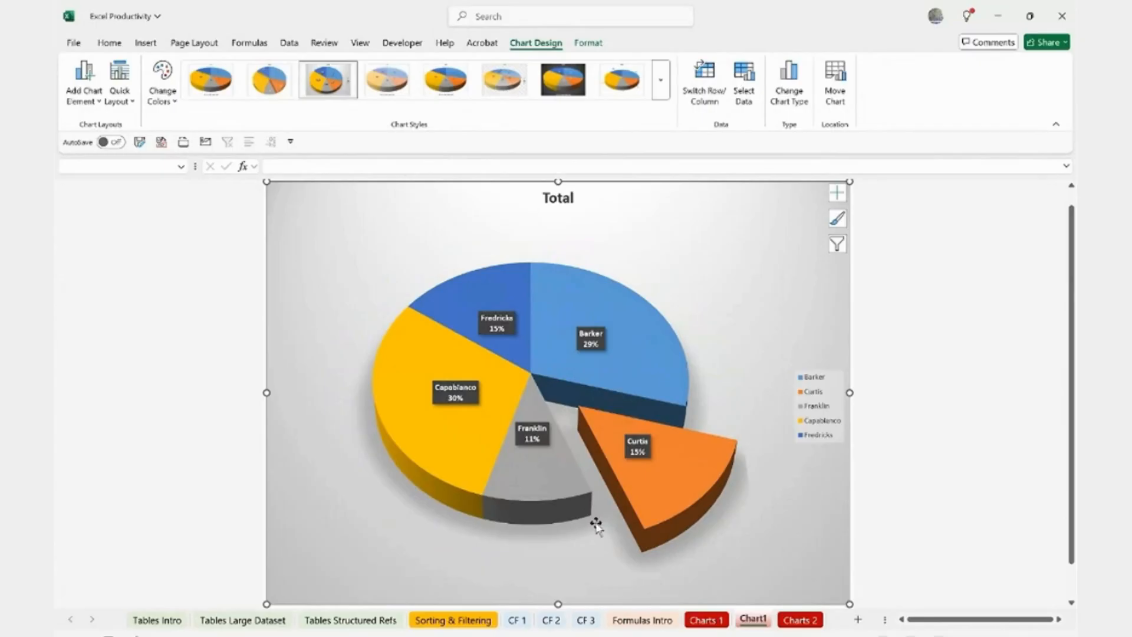